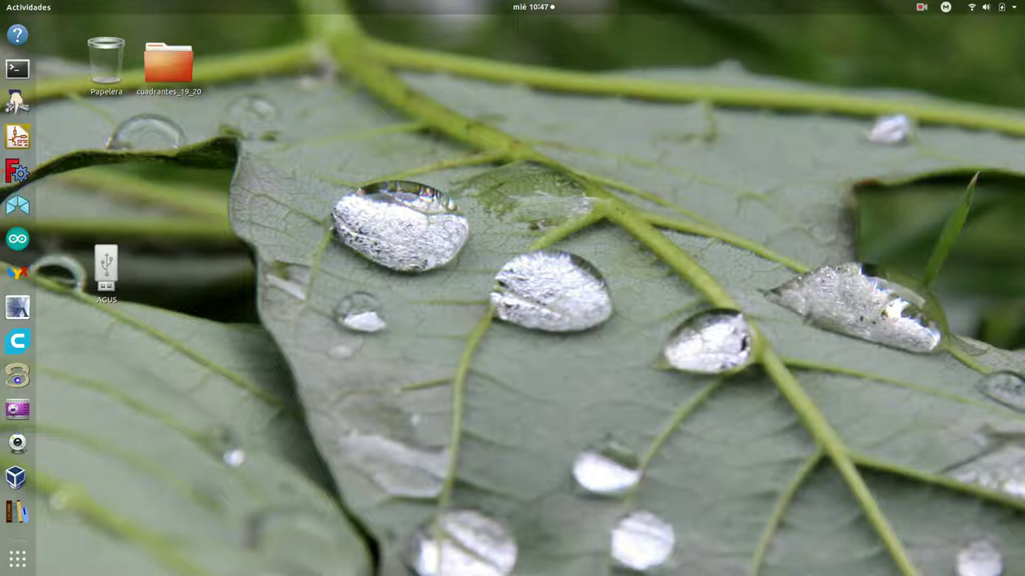
Step: Open KiCad, start a new project and create the folder esquemas_kicad on the USB drive to hold it
left_click(20, 137)
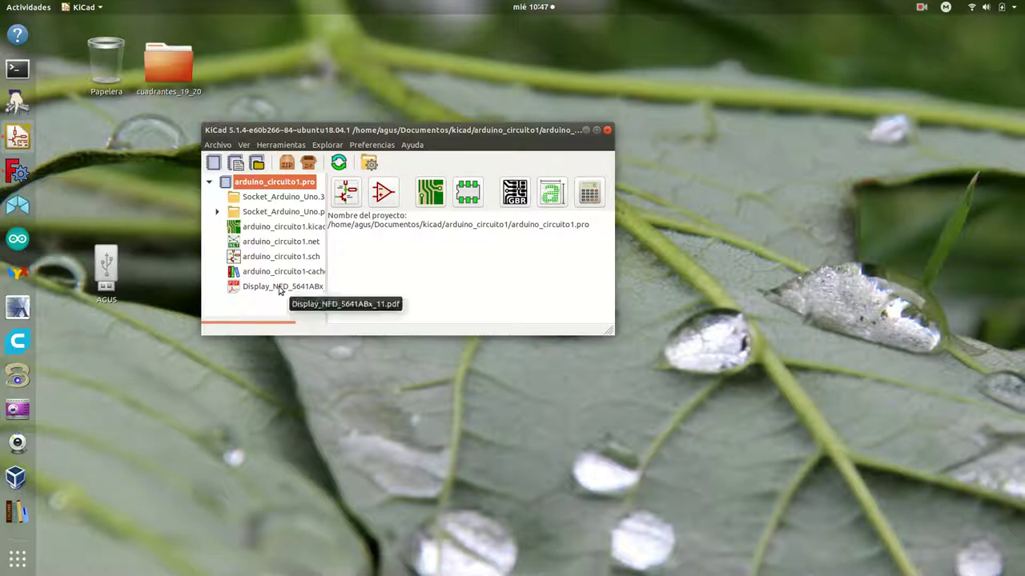
left_click(220, 145)
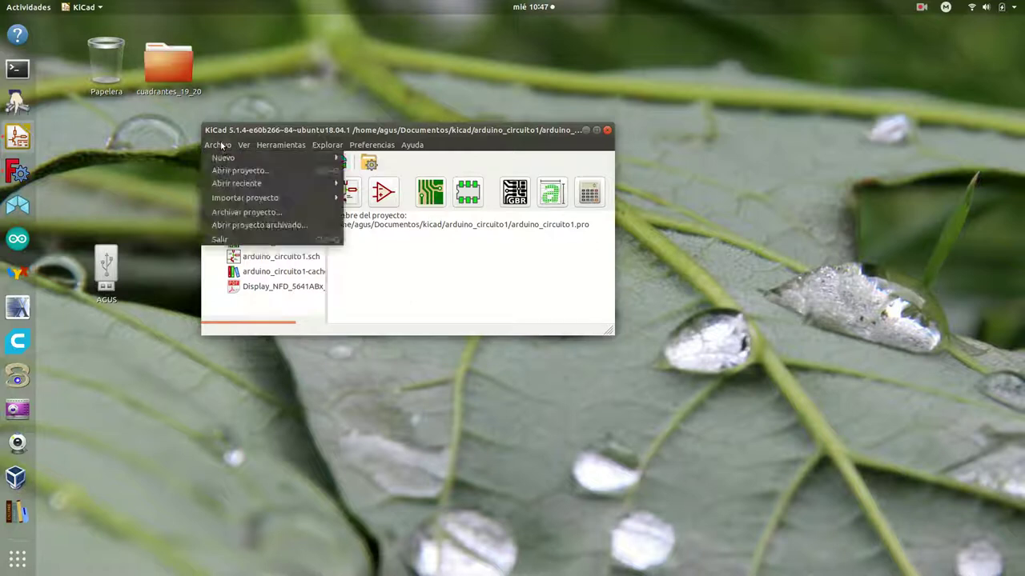
mouse_move(233, 163)
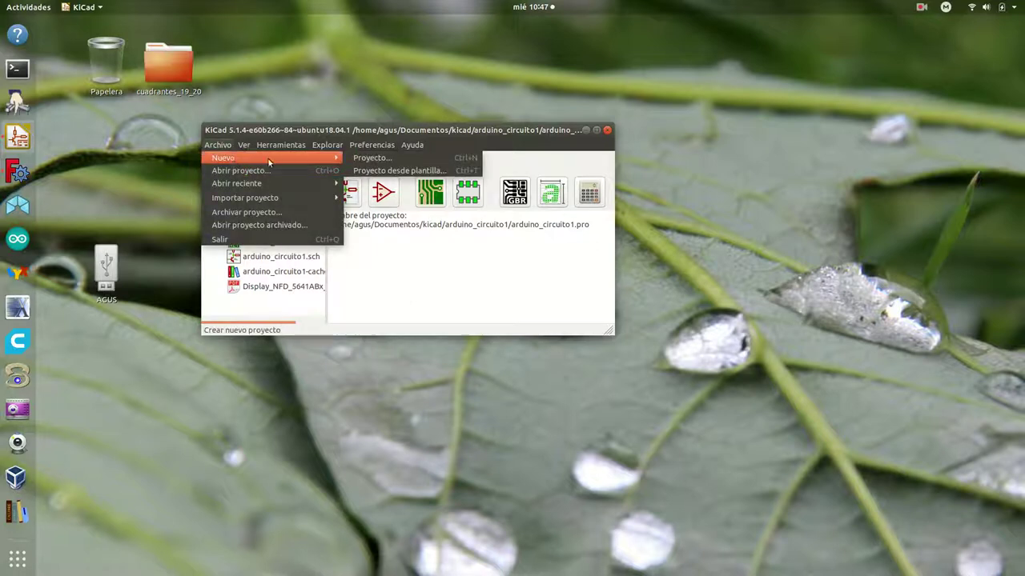
left_click(383, 159)
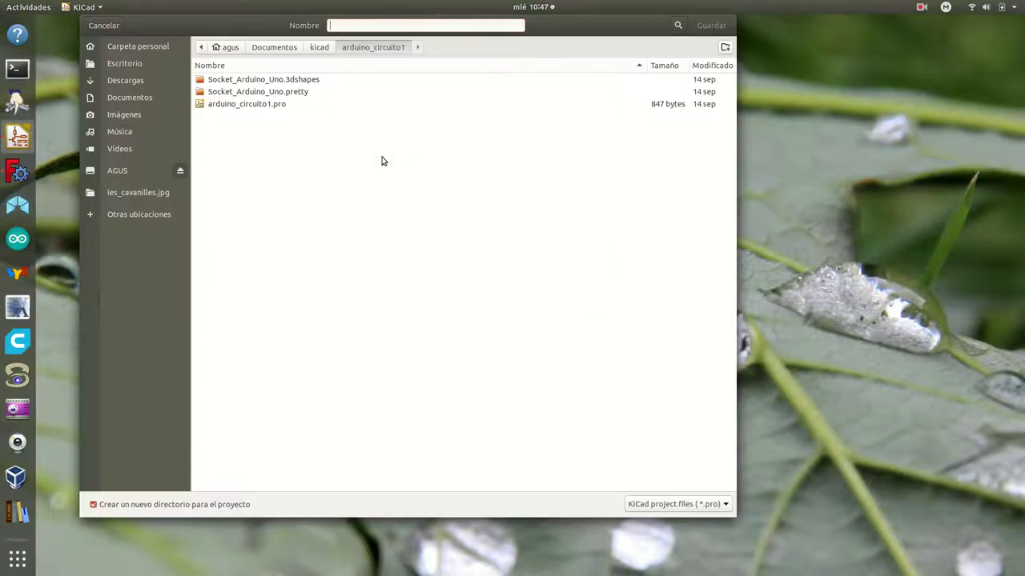
left_click(133, 170)
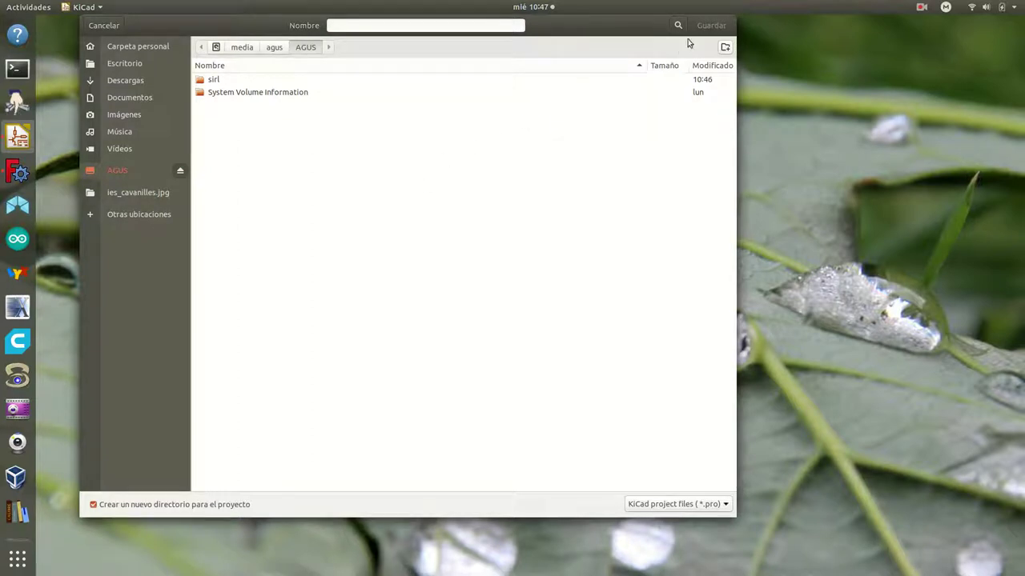
left_click(725, 48)
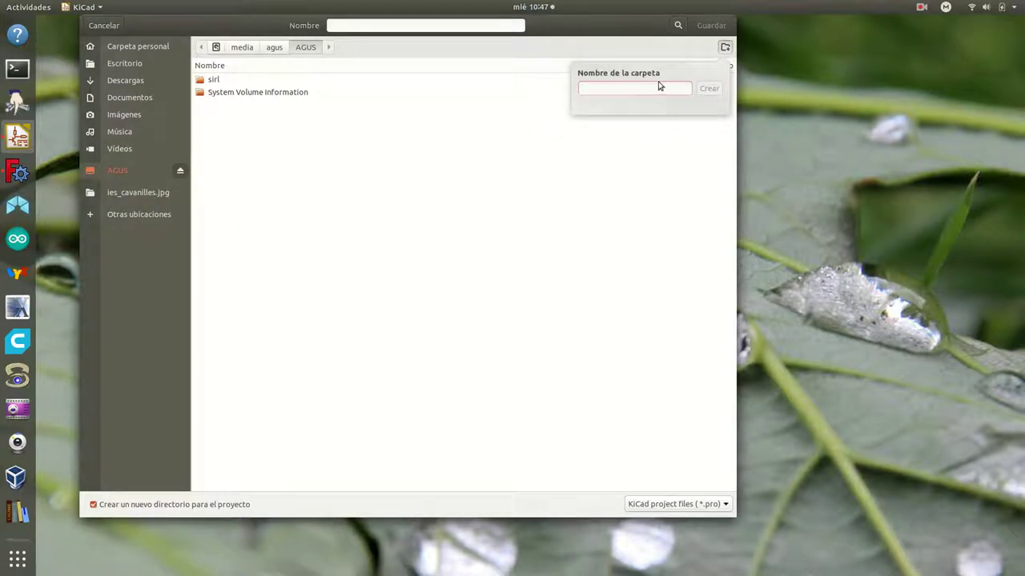
type("esquemas_kicad")
key("Return")
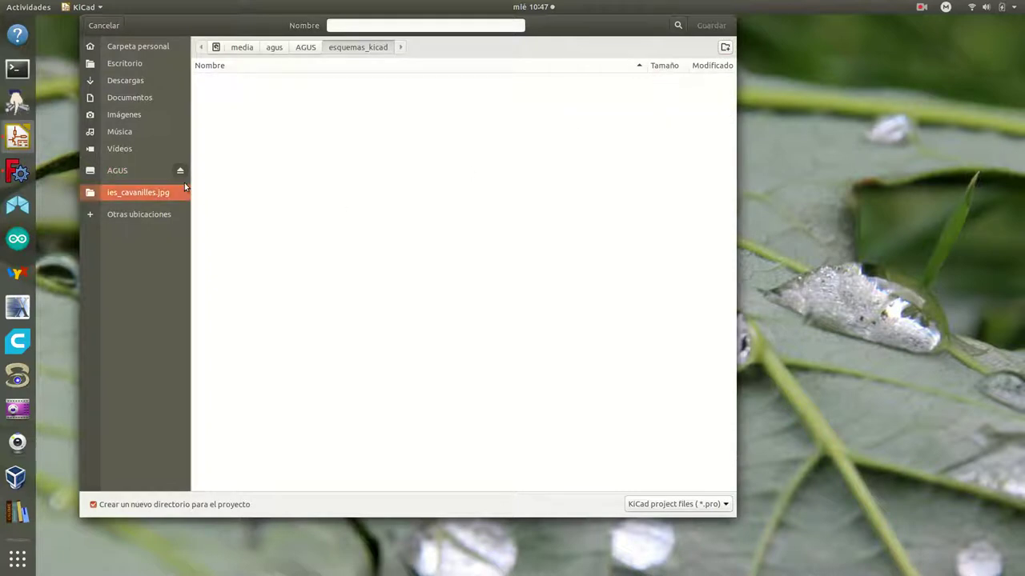
Step: Name the new project circuito1 and save it in the esquemas_kicad folder
left_click(353, 27)
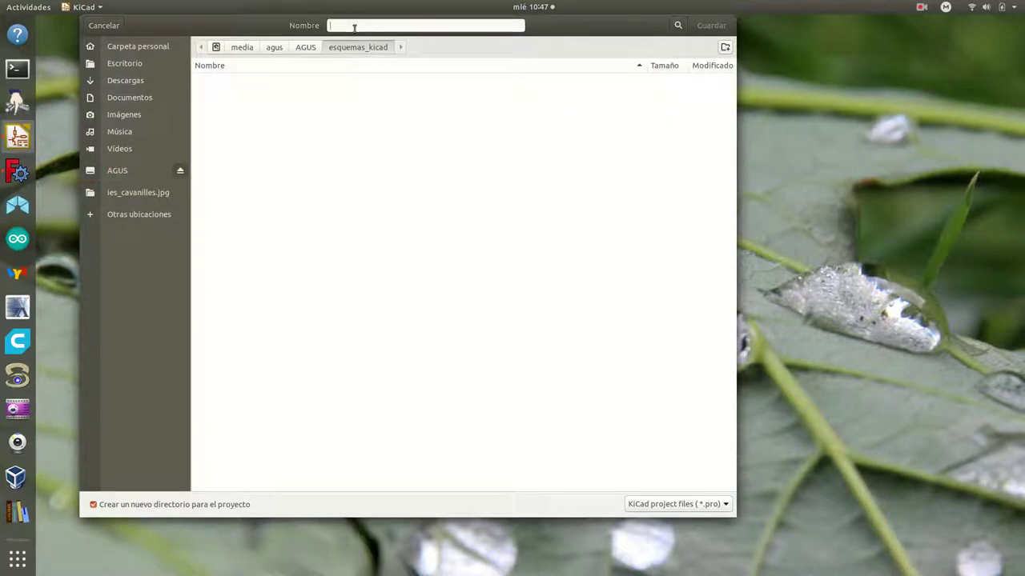
type("circuito1")
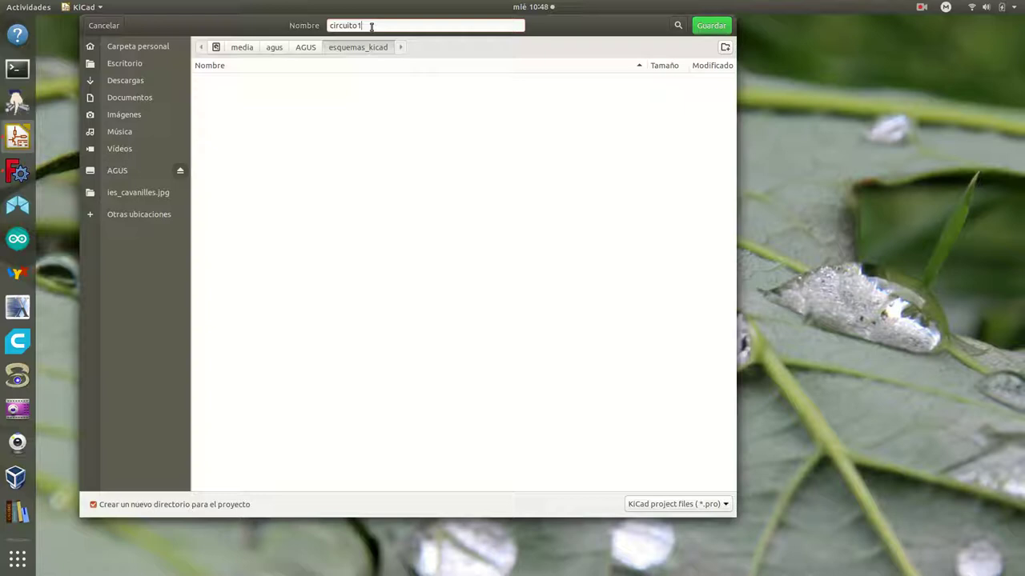
left_click(712, 26)
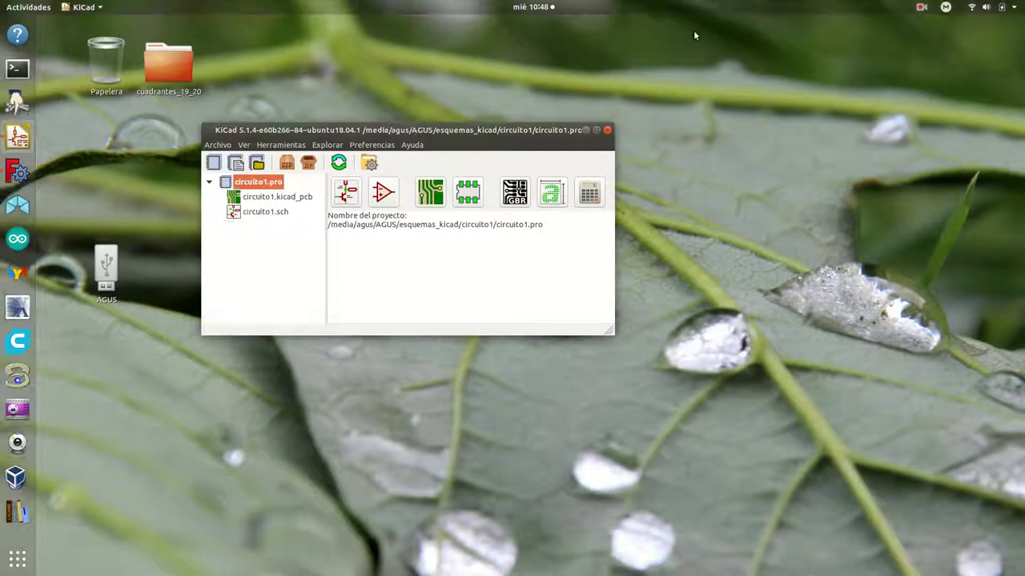
Step: Check the files generated in the circuito1 folder on the USB drive, and close the file manager
left_click_drag(282, 131, 289, 109)
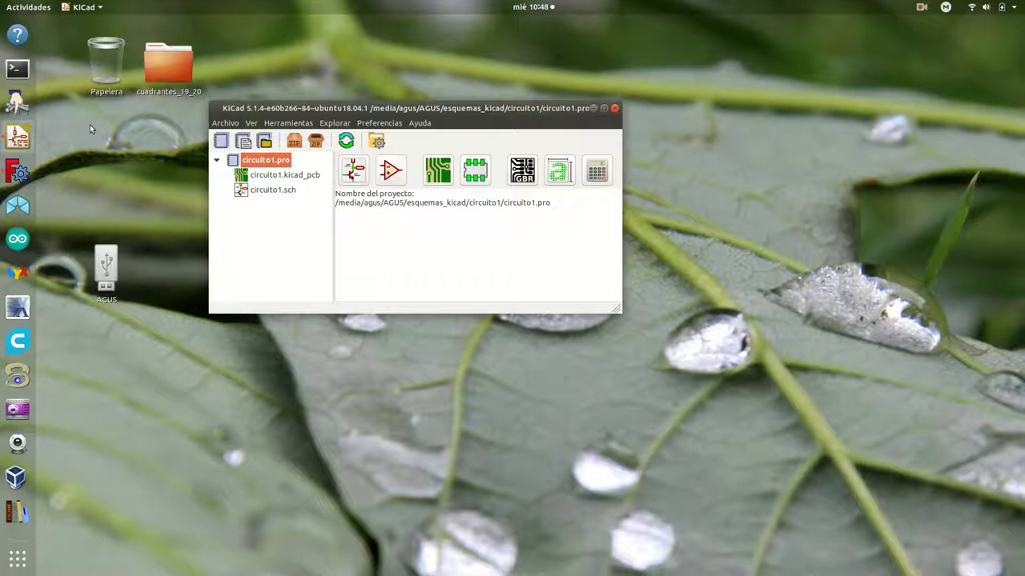
left_click(108, 259)
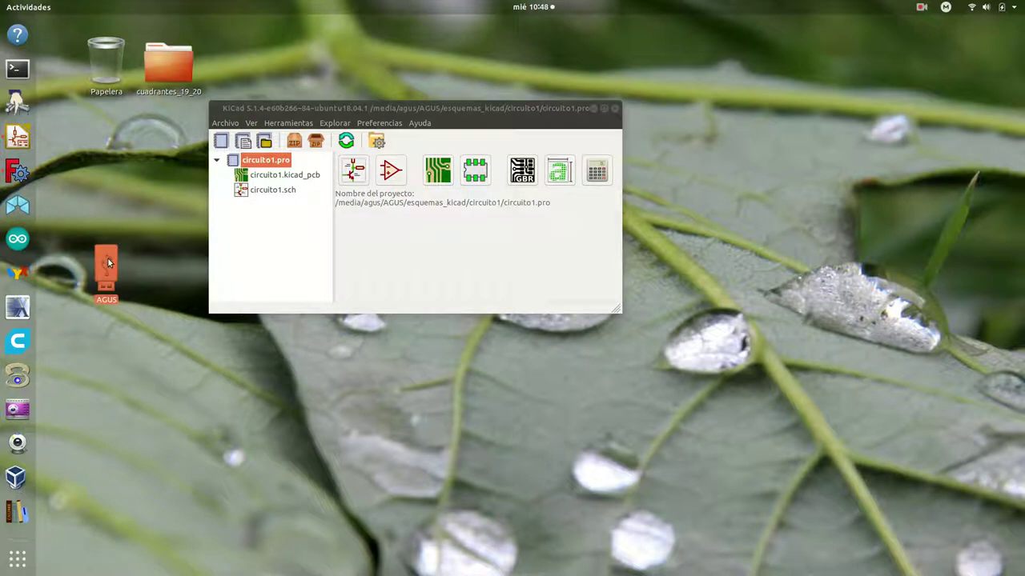
double_click(108, 259)
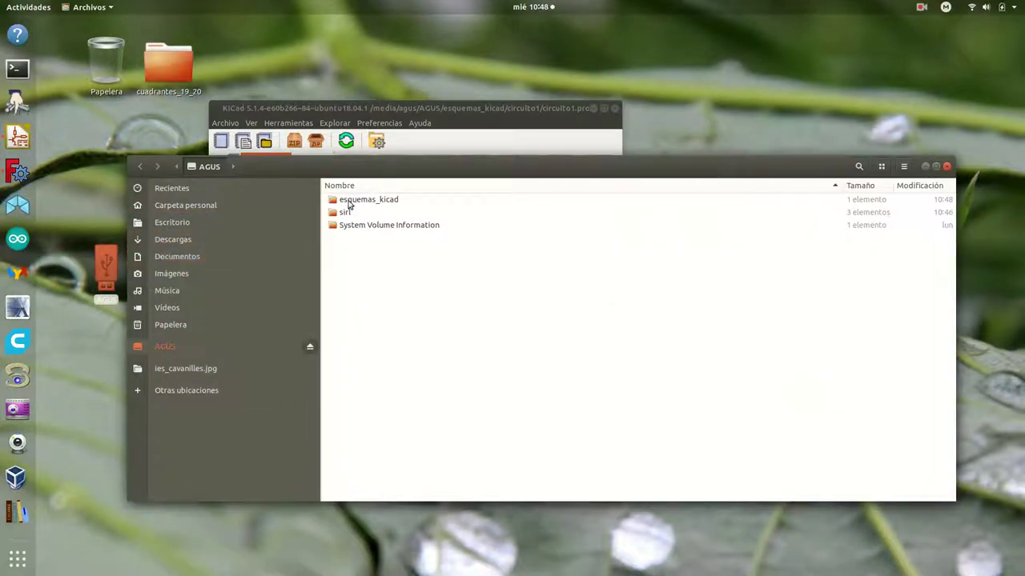
double_click(349, 202)
left_click_drag(361, 169, 389, 199)
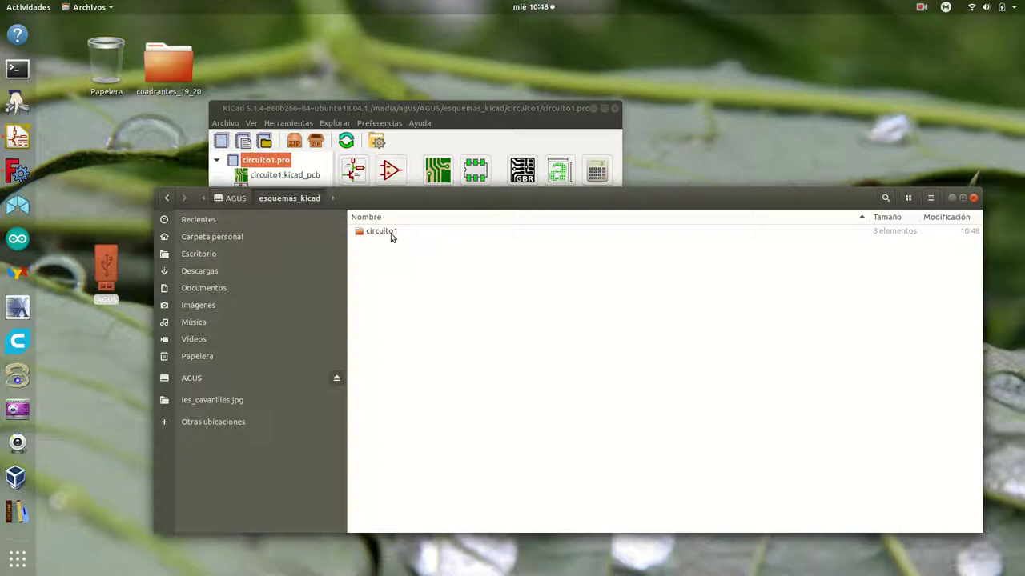
double_click(379, 232)
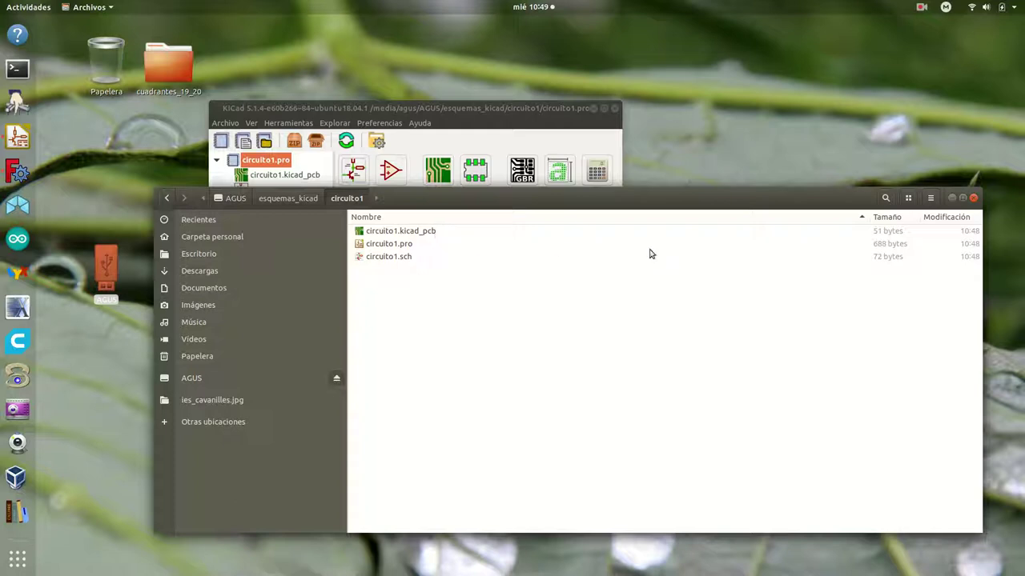
left_click(971, 197)
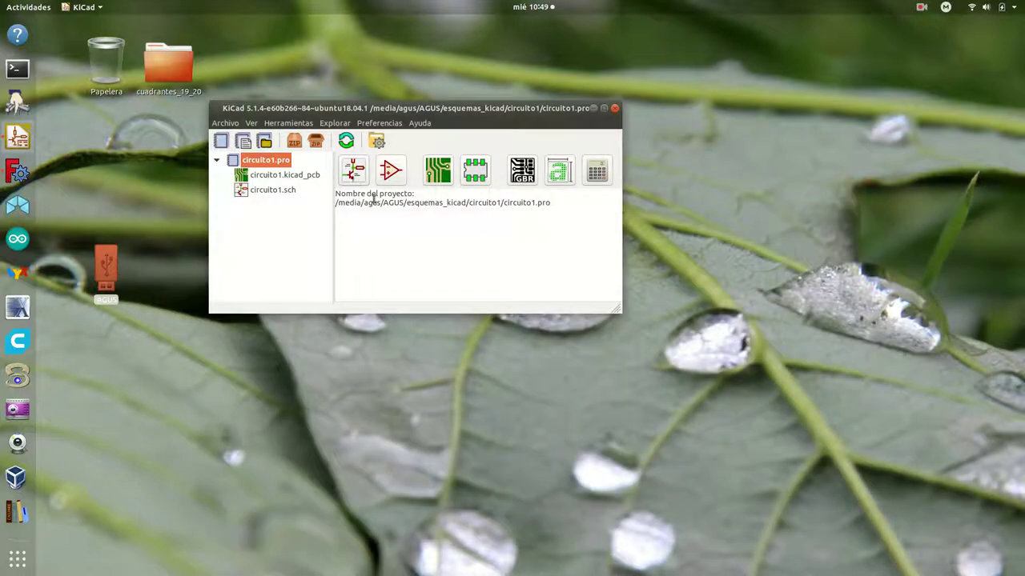
Step: Open the project's schematic in the schematic editor and examine the title block of the sheet
left_click(355, 171)
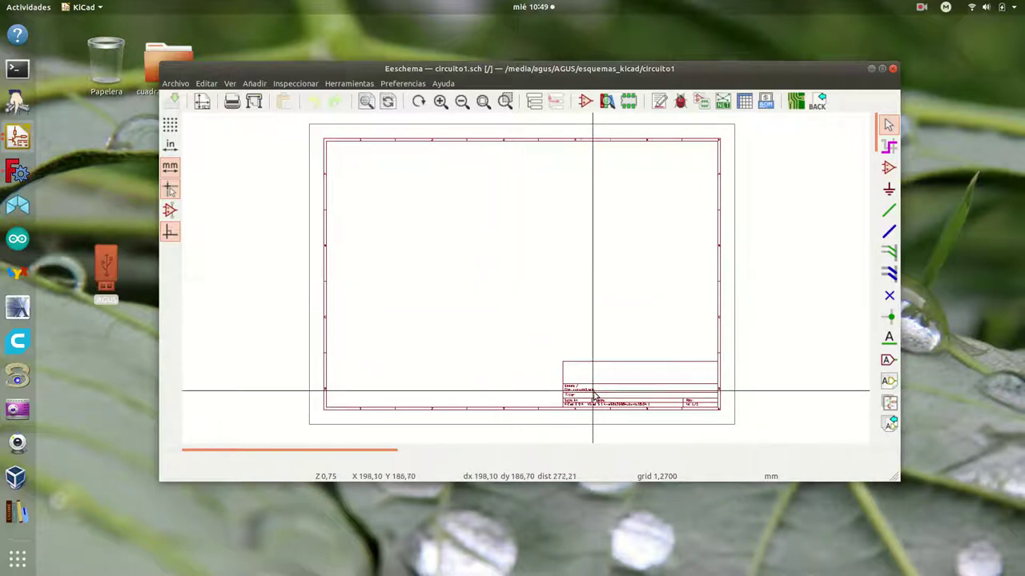
scroll(597, 402, "up", 3)
scroll(526, 283, "up", 5)
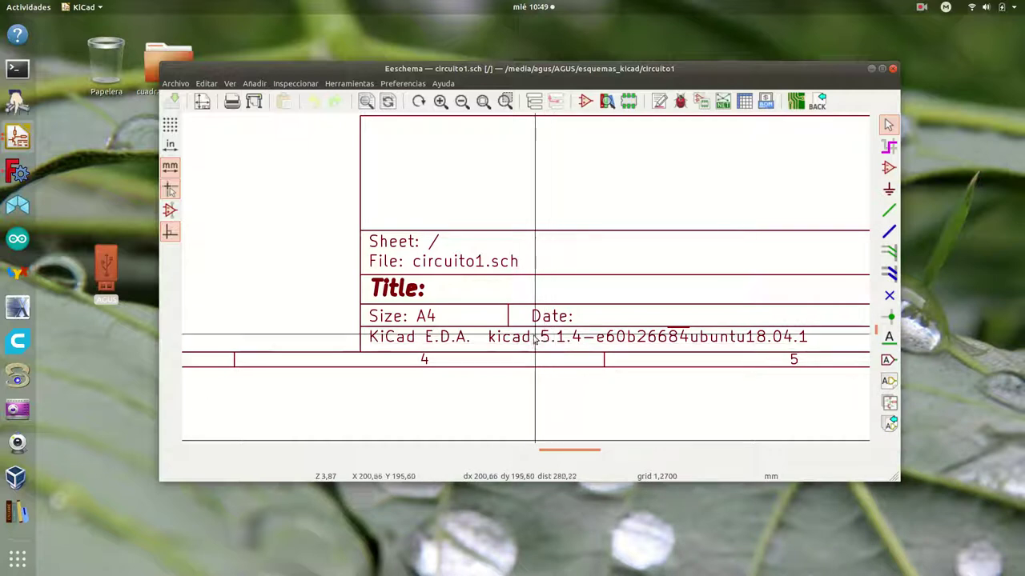
scroll(440, 264, "down", 1)
scroll(528, 283, "down", 2)
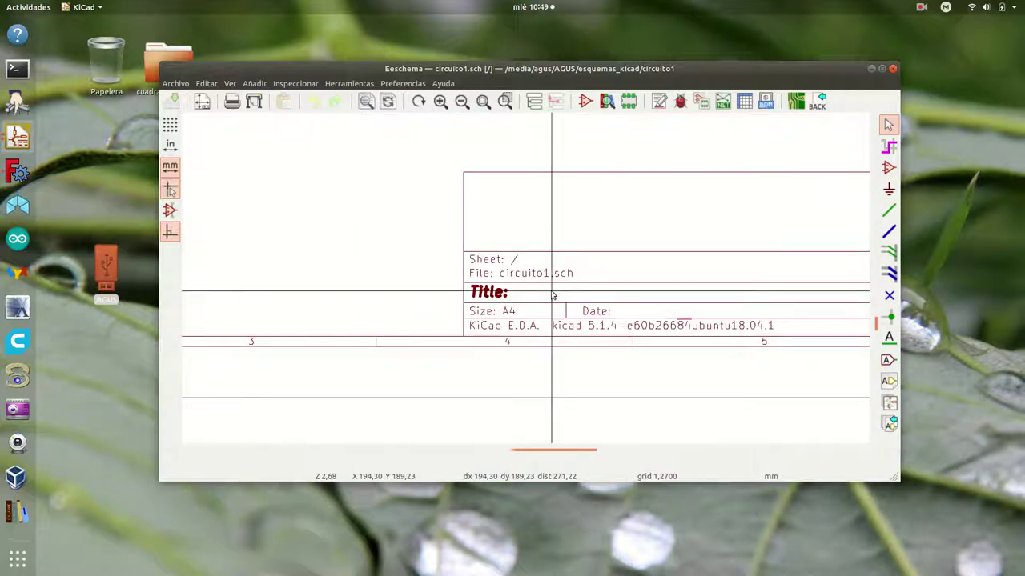
scroll(565, 290, "down", 1)
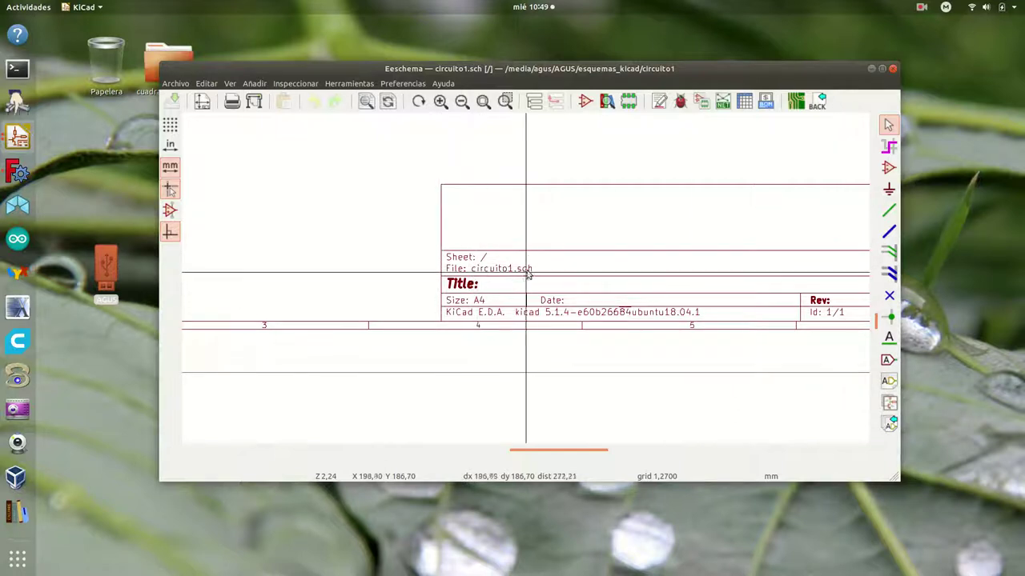
scroll(369, 260, "down", 5)
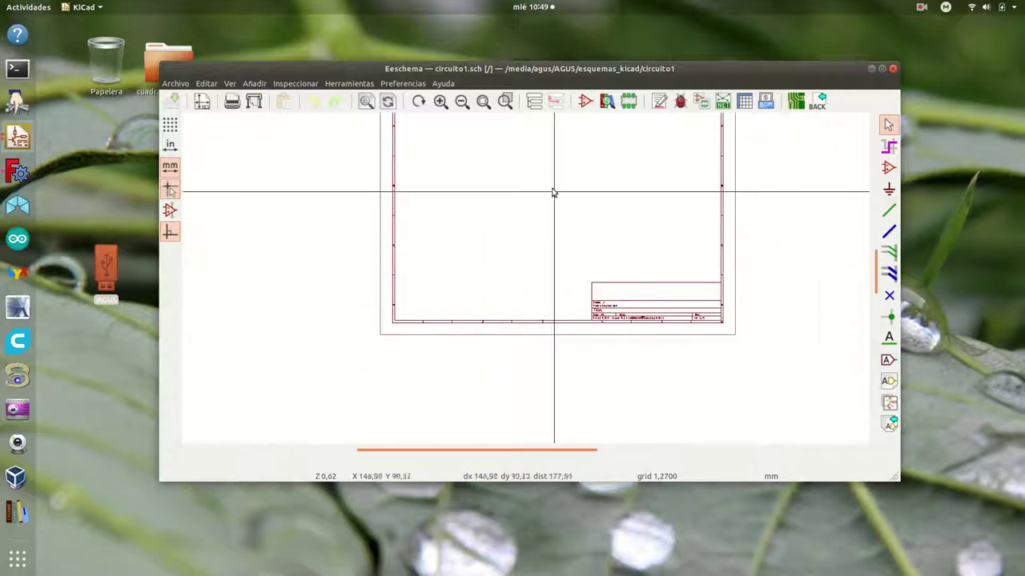
key("Home")
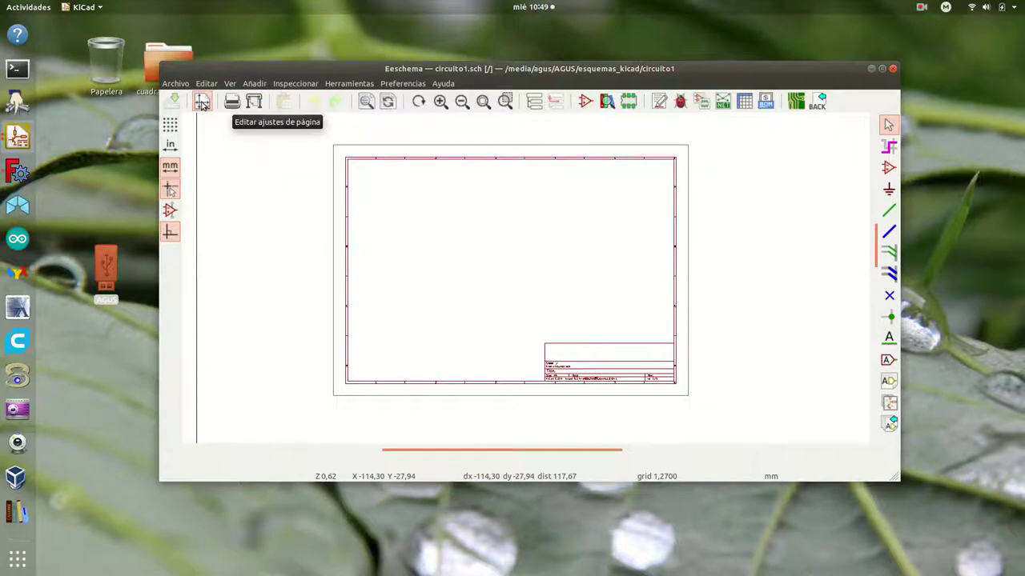
Step: In the page settings, choose a custom paper size 148 mm high and 210 mm wide
left_click(202, 101)
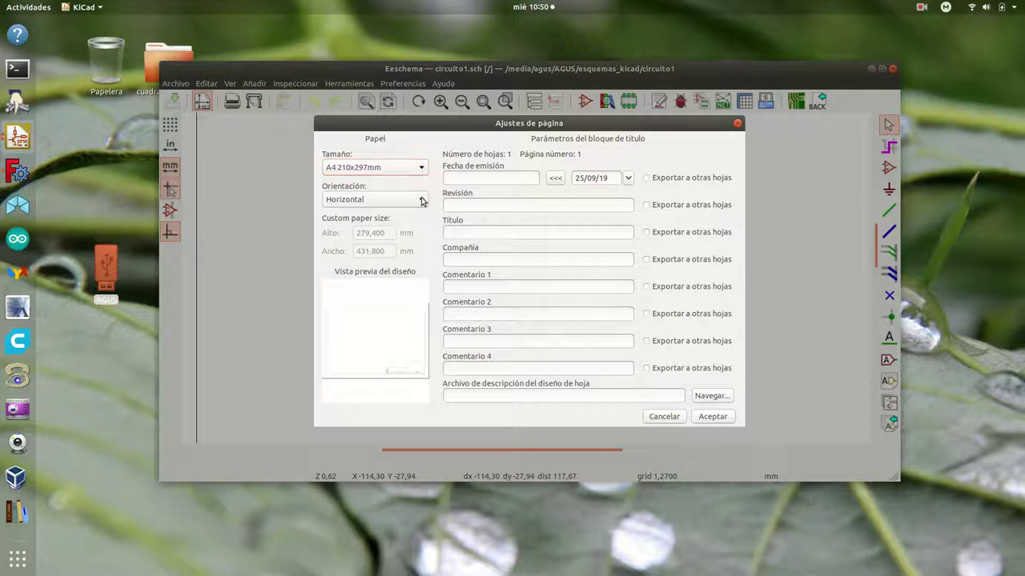
left_click(421, 168)
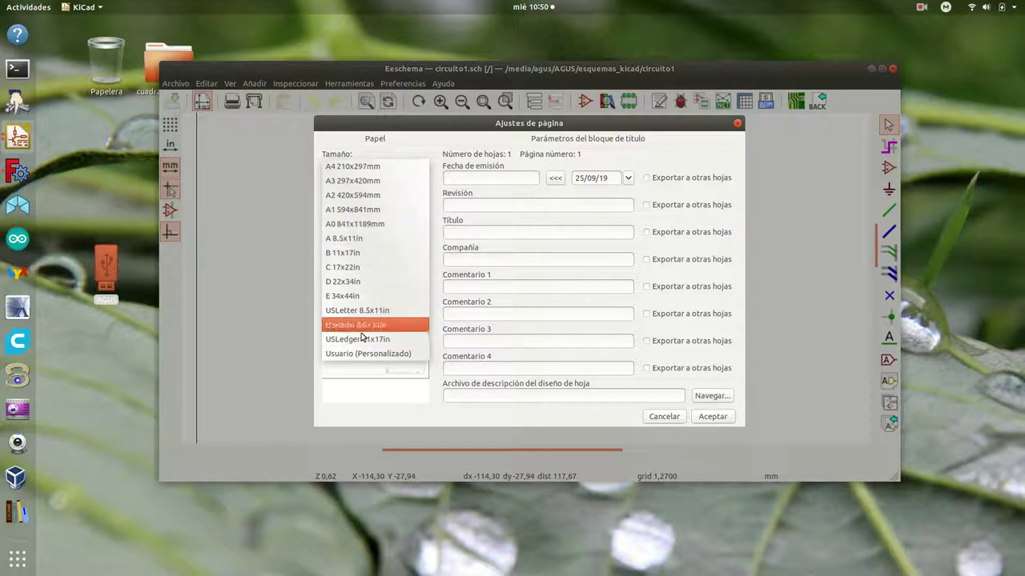
left_click(371, 356)
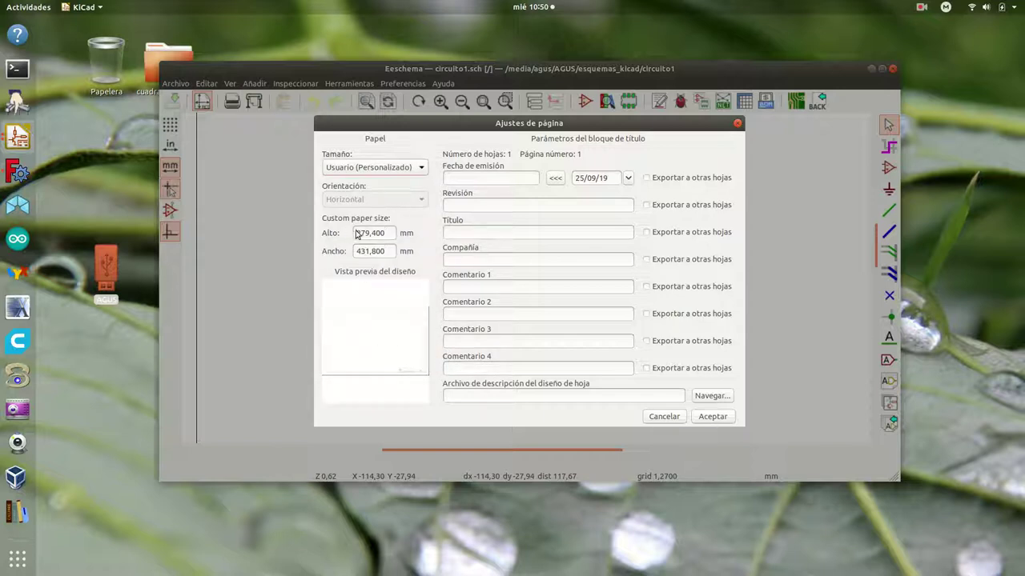
left_click_drag(384, 232, 342, 232)
type("148")
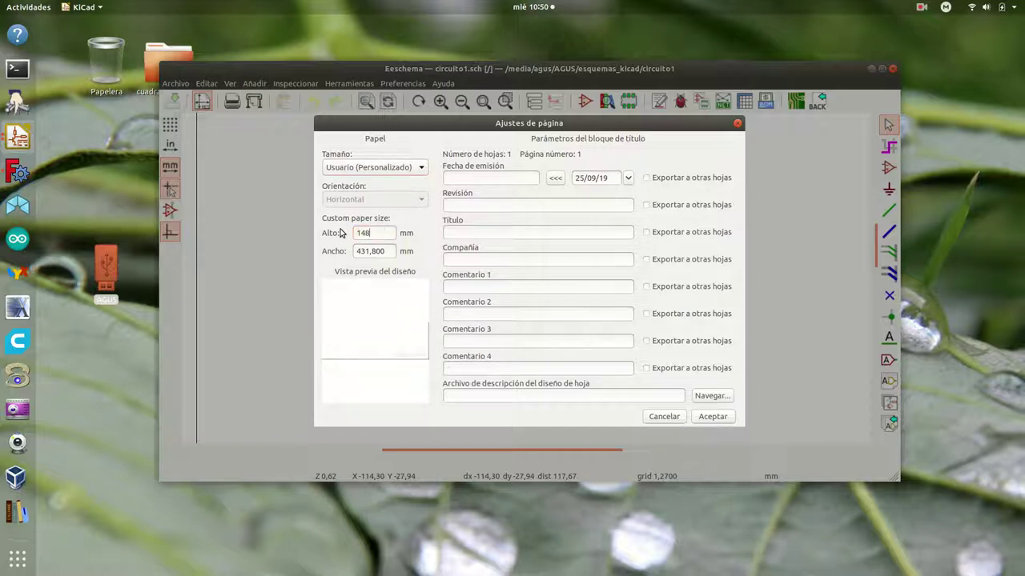
left_click_drag(381, 251, 313, 252)
type("210")
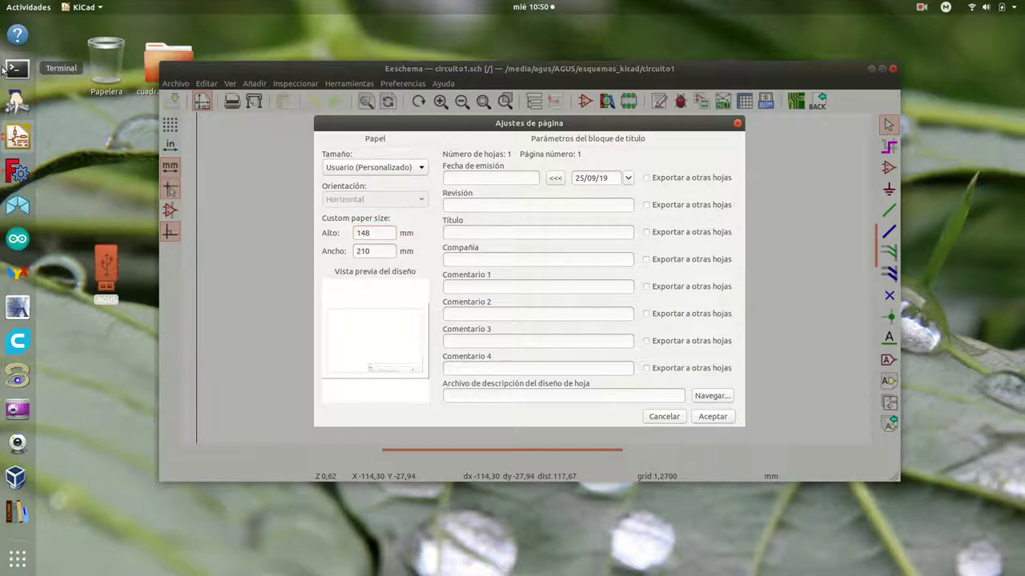
Step: Switch to Firefox, search the web for "a5 dimensiones" to check the A5 paper size, and return to the page settings
scroll(3, 73, "up", 3)
left_click(18, 30)
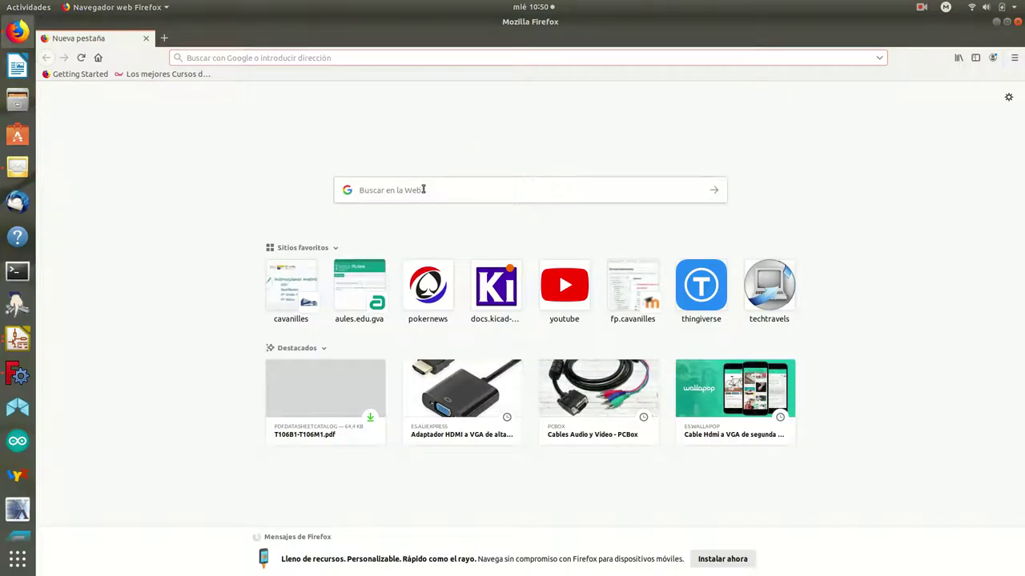
left_click(423, 190)
type("a5")
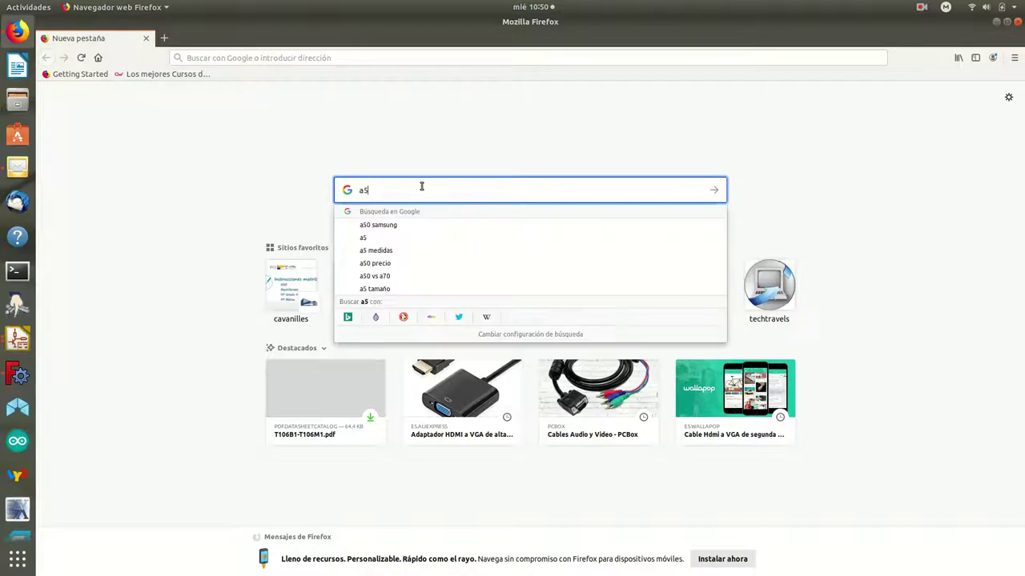
type(" dimensiones")
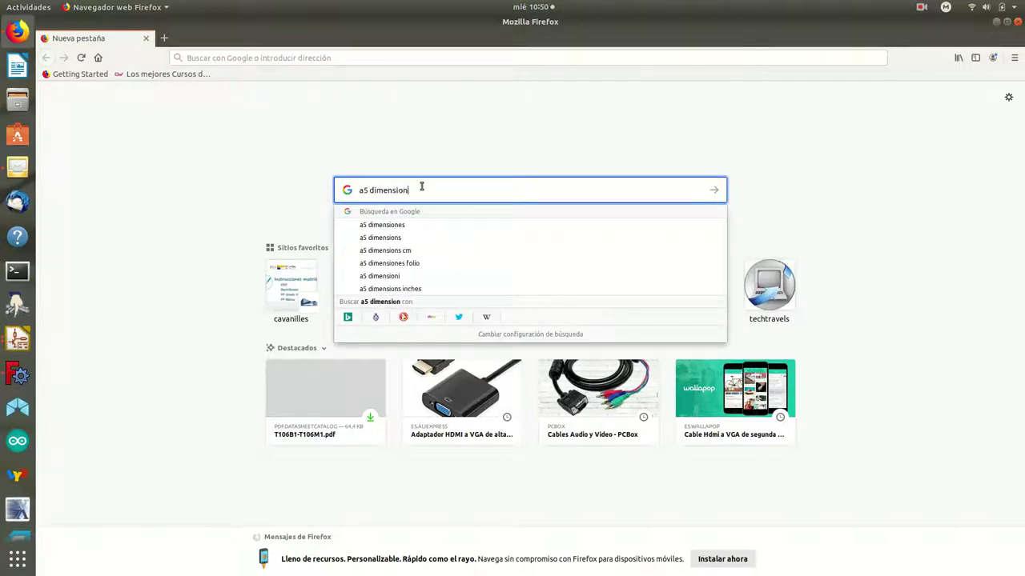
key("Return")
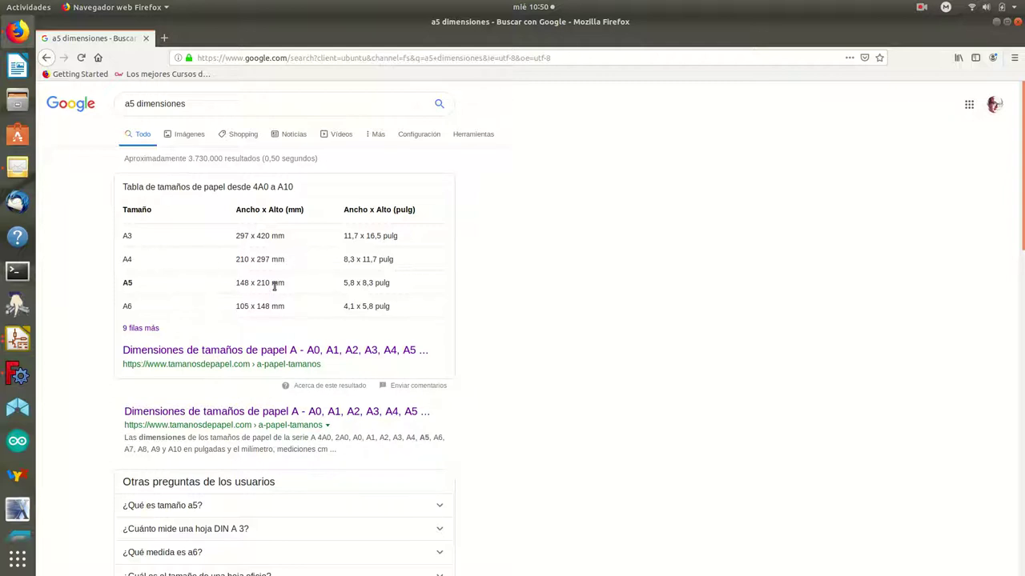
left_click(996, 22)
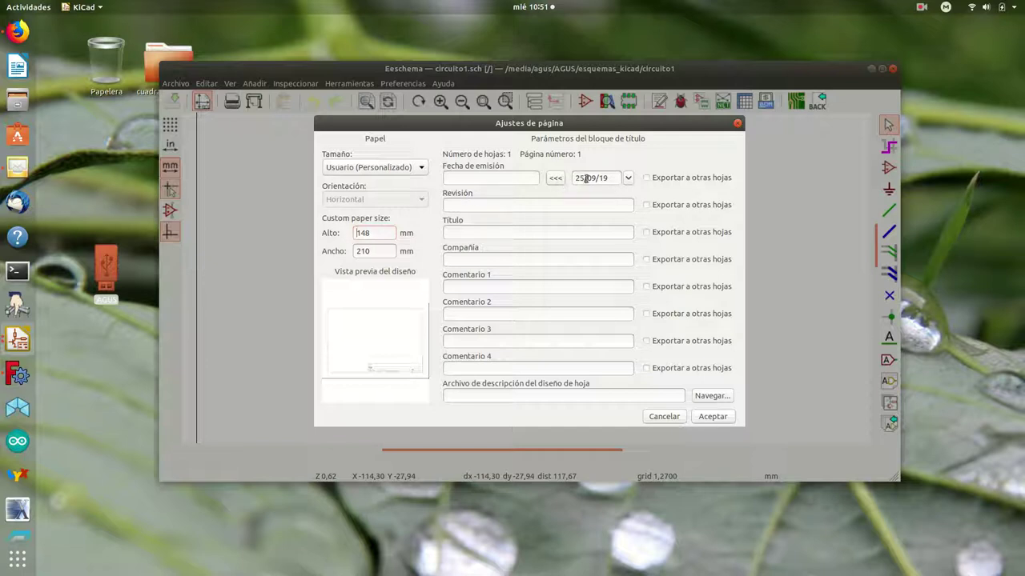
Step: Set the issue date to 2019-09-25, the title to "Circuito simple 1" and the company to the author's full name, and apply the page settings
left_click(555, 179)
left_click(472, 205)
left_click(466, 231)
type("Circuito simp")
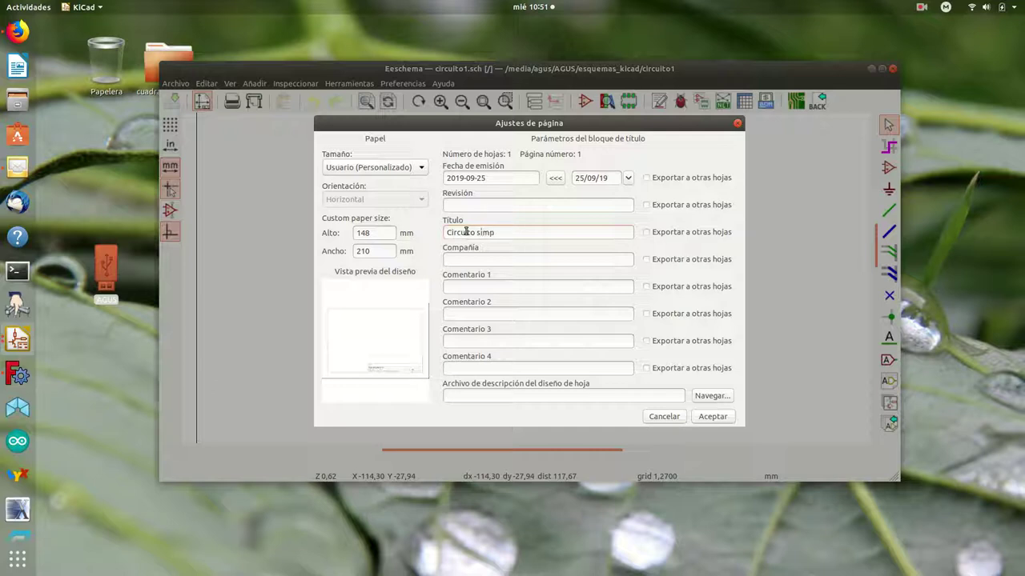
type("le 1")
left_click(479, 259)
type("Agustín")
type(" Sorr")
left_click(712, 417)
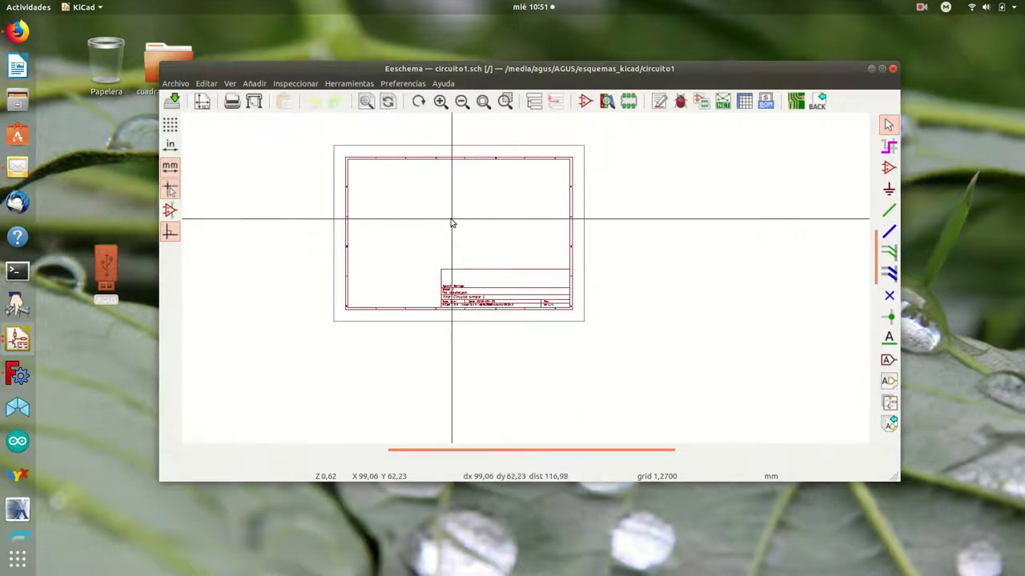
scroll(452, 223, "up", 1)
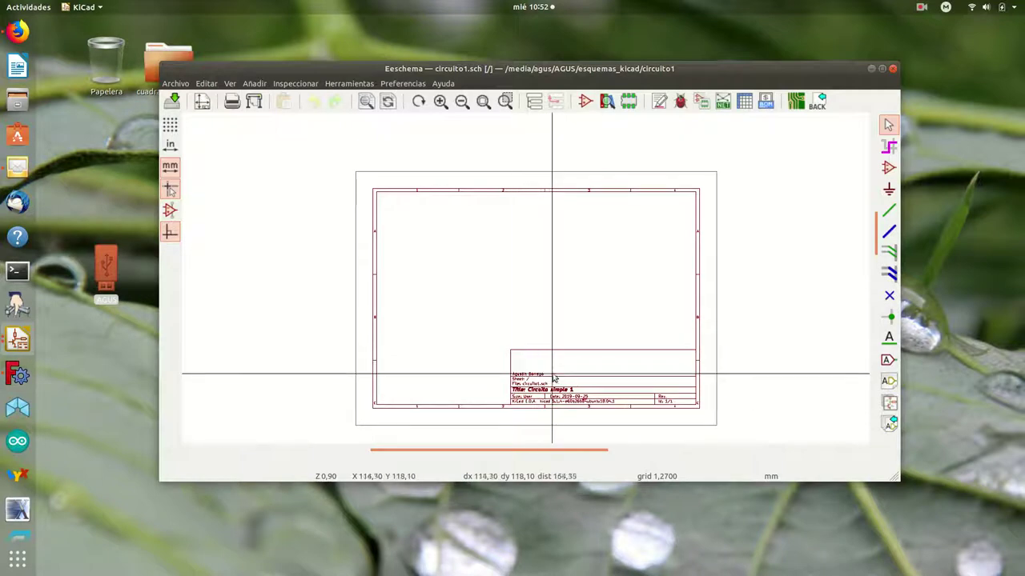
Step: Inspect the completed title block up close and enlarge the schematic editor window to fill most of the desktop
scroll(555, 371, "up", 3)
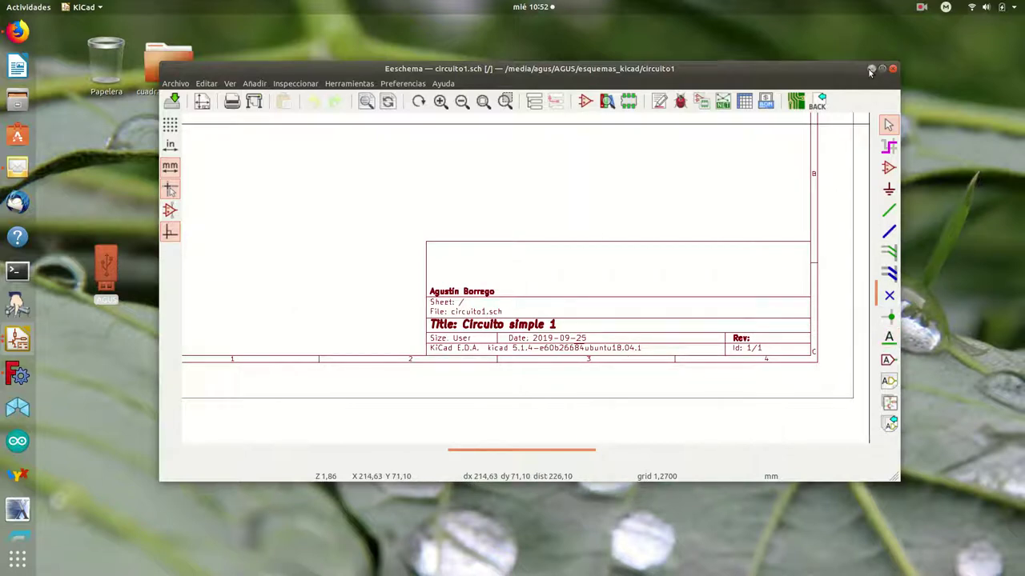
left_click_drag(822, 67, 740, 29)
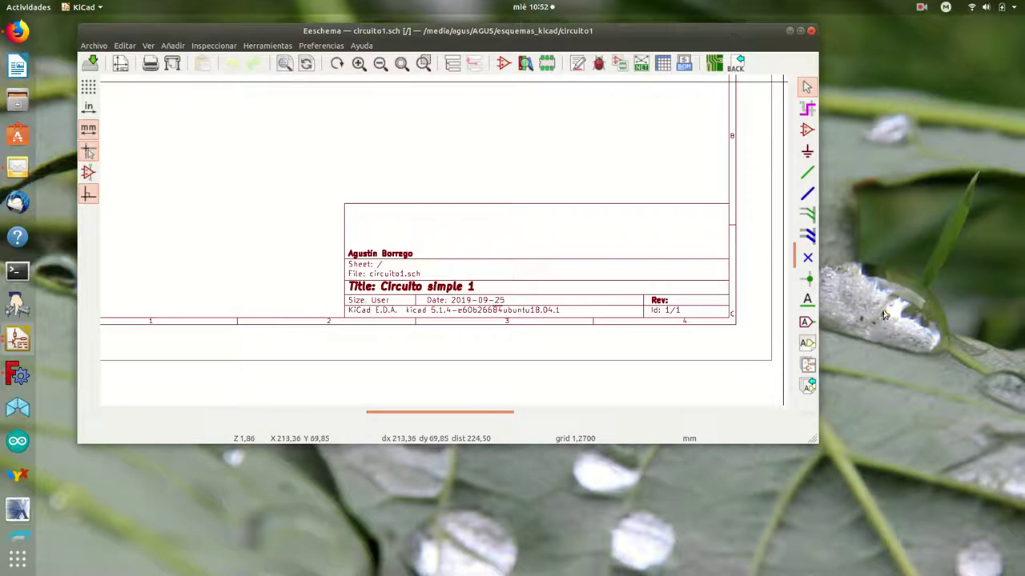
left_click_drag(815, 445, 946, 567)
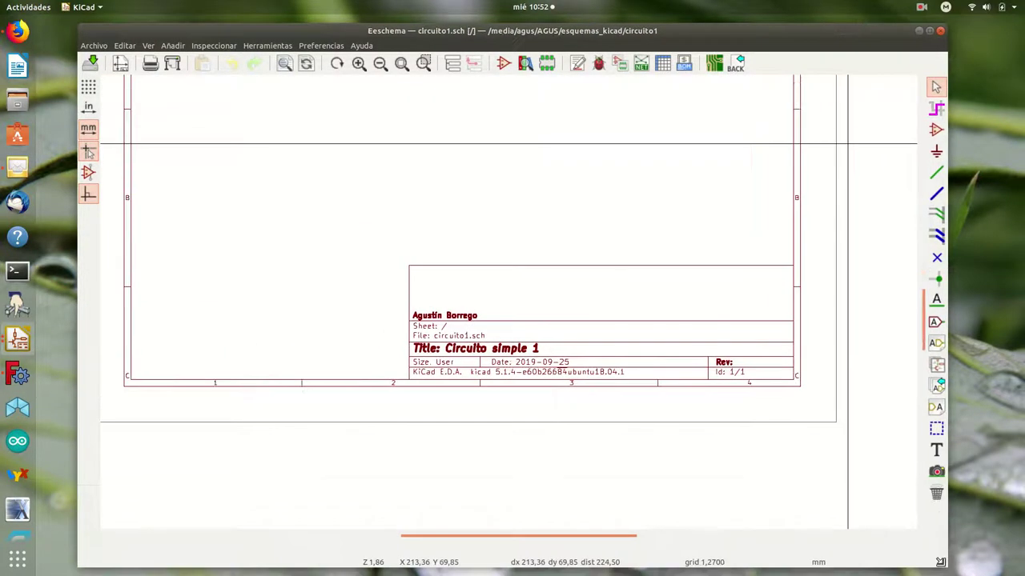
Step: Insert the image logo_cavanilles.png from the Imágenes folder and place it in the empty upper area of the title block
left_click(939, 472)
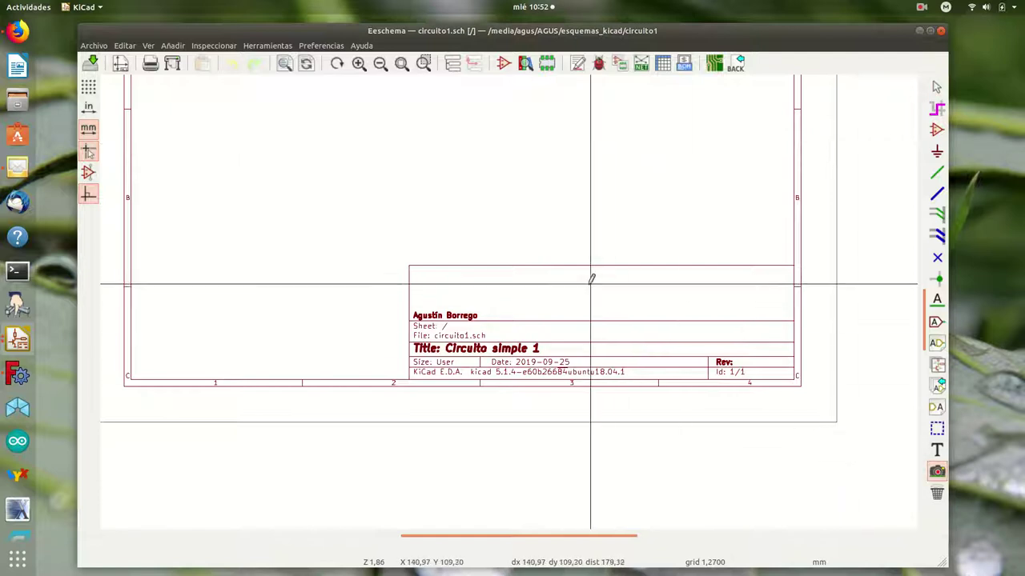
left_click(525, 276)
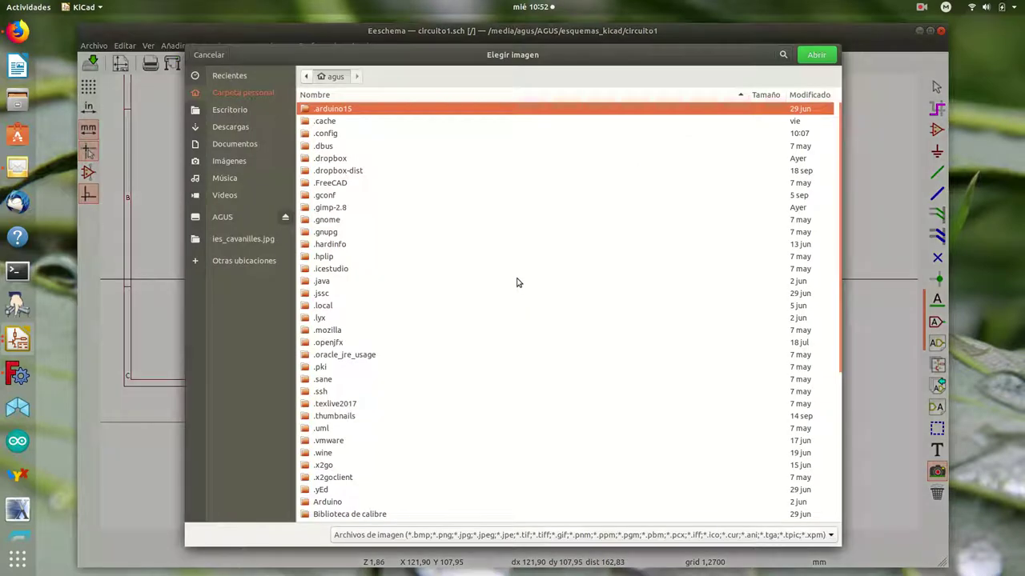
left_click(230, 163)
scroll(436, 258, "down", 10)
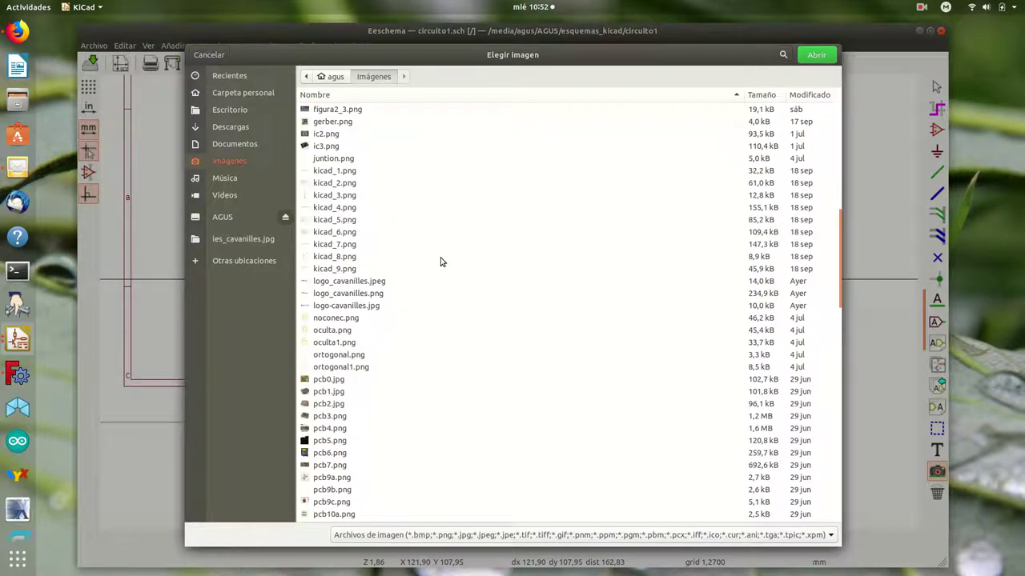
scroll(440, 260, "down", 5)
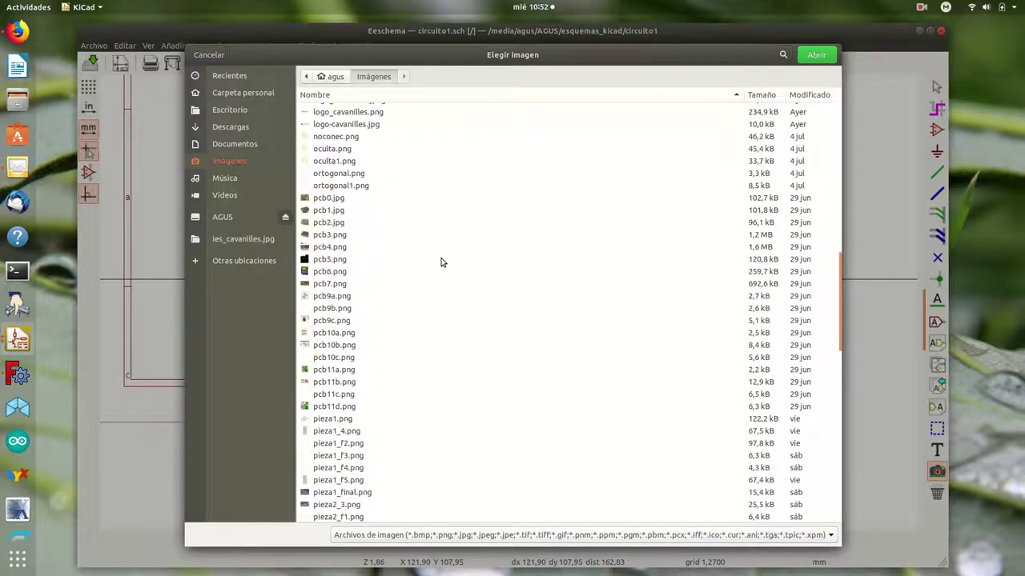
scroll(440, 260, "up", 5)
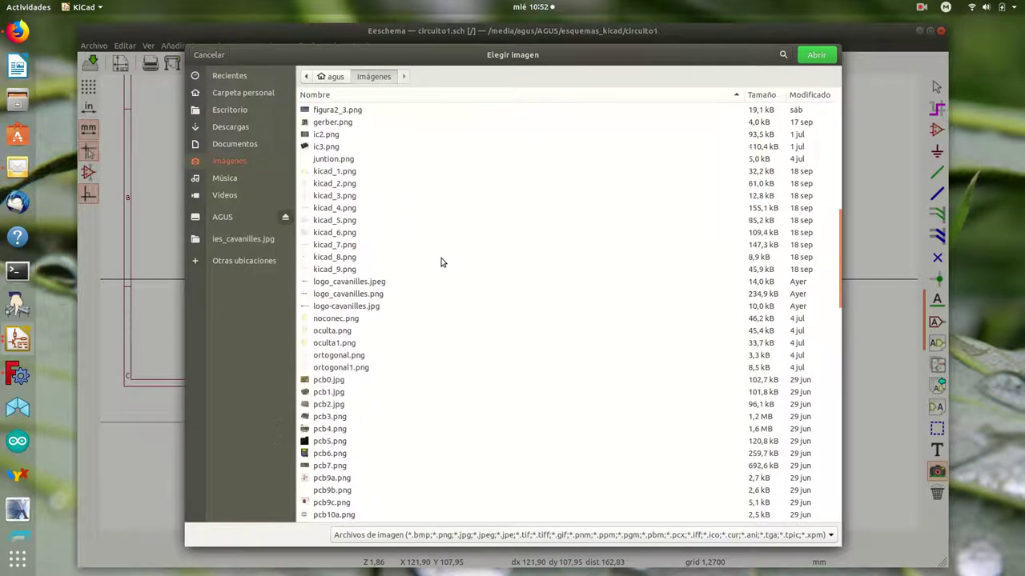
left_click(353, 295)
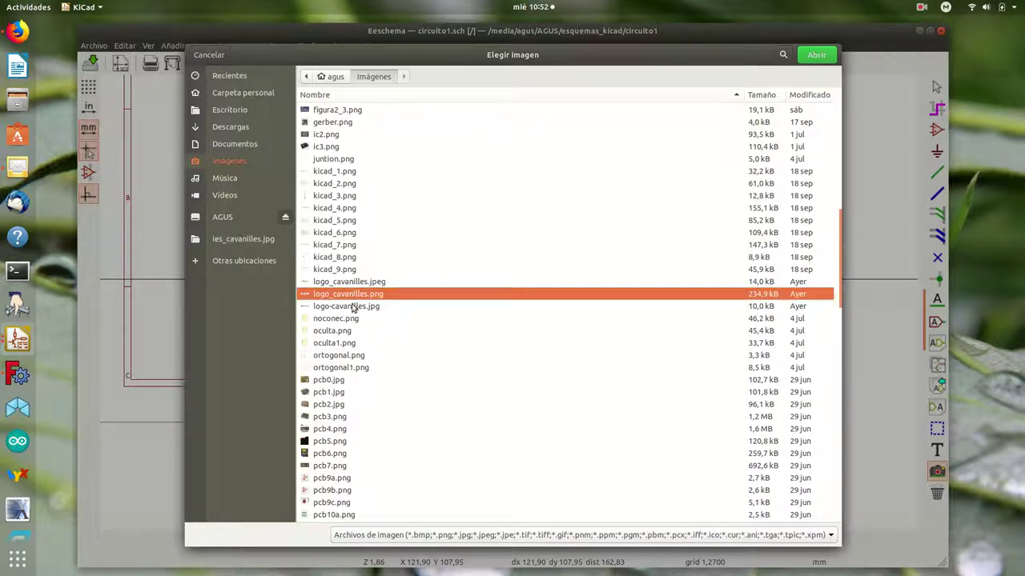
left_click(826, 56)
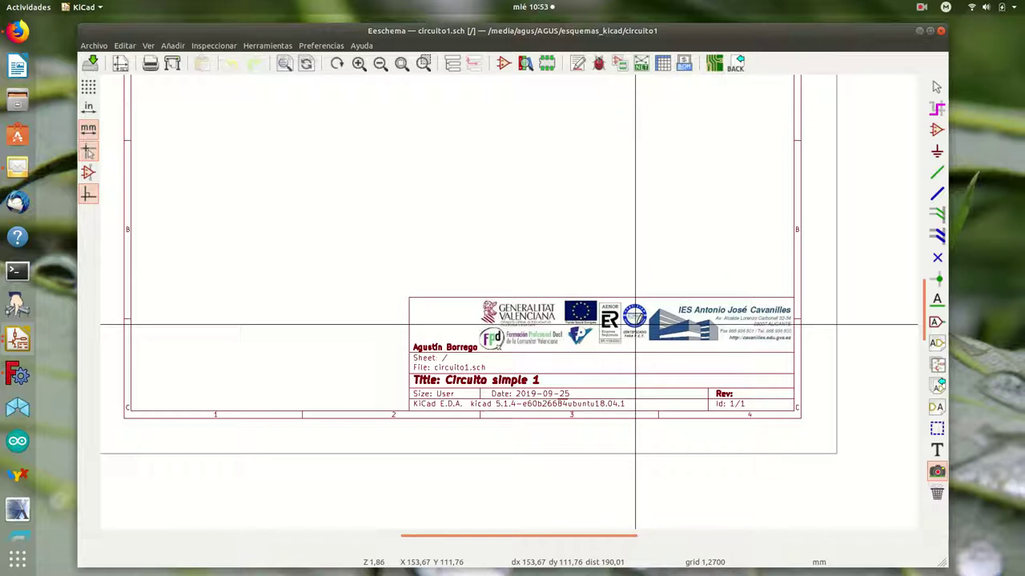
left_click(635, 325)
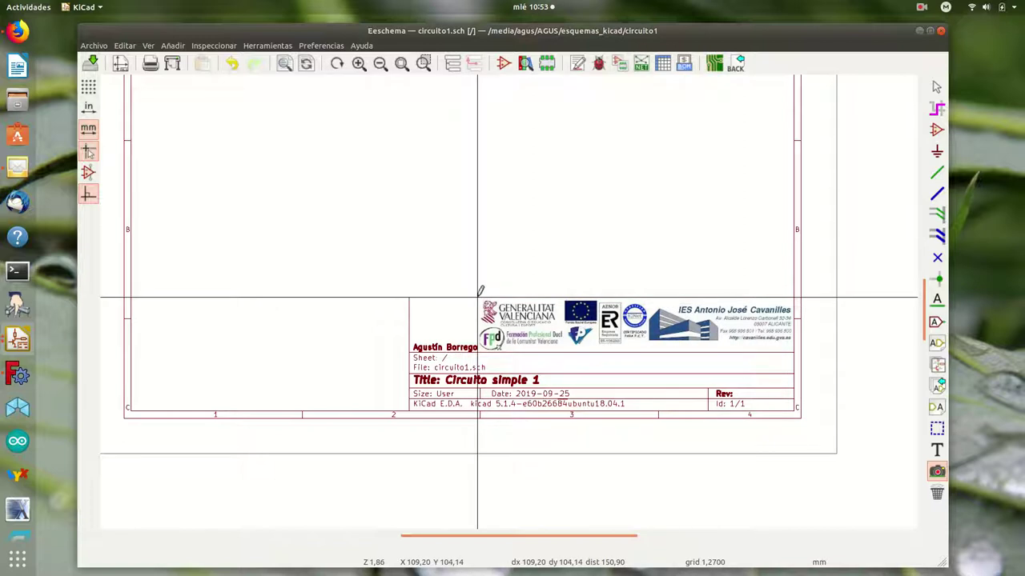
Step: Set the relative coordinate origin at the upper-left corner of the logo in the title block
key("space")
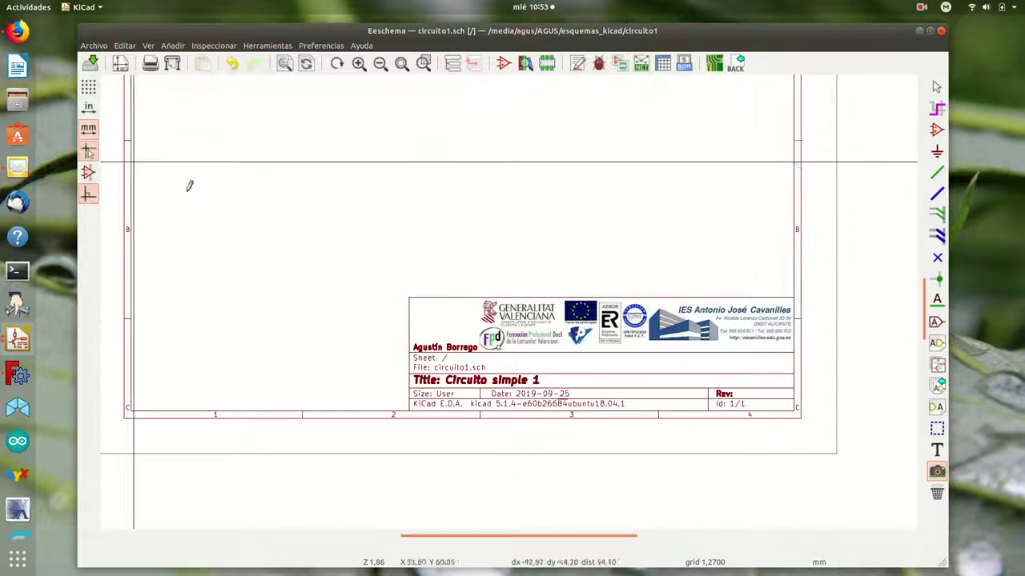
key("space")
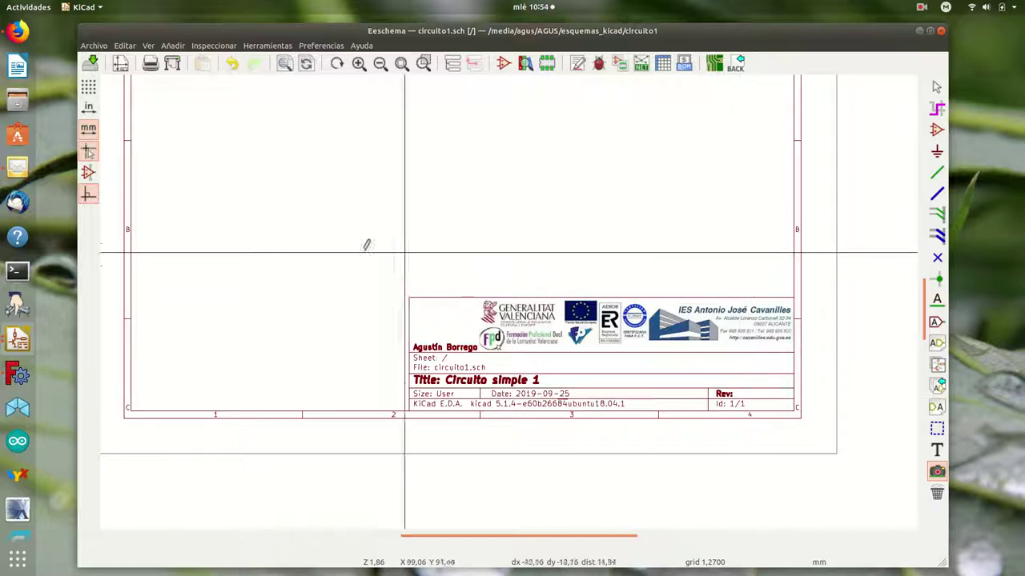
scroll(309, 235, "up", 1)
scroll(511, 296, "down", 1)
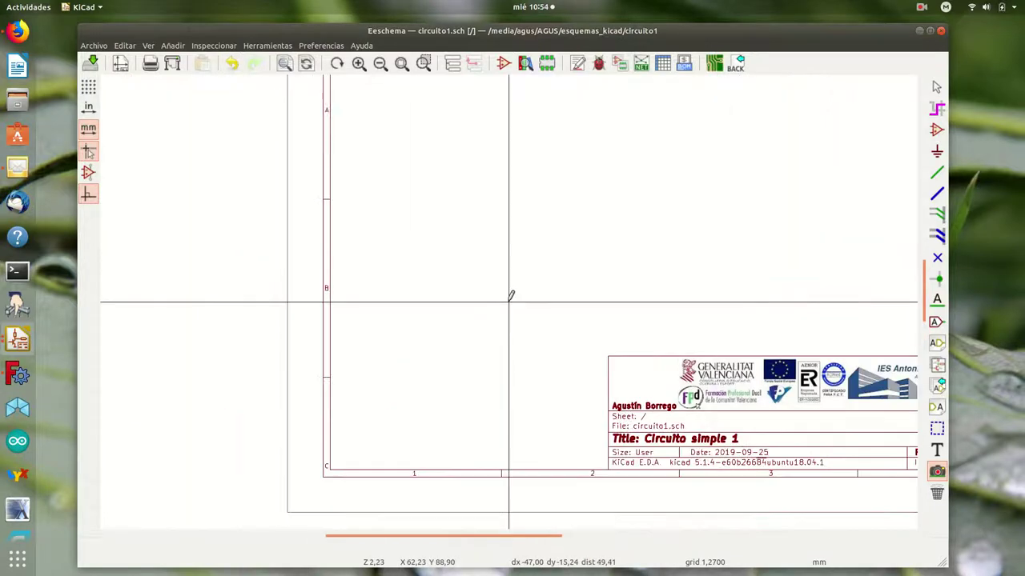
scroll(629, 279, "down", 1)
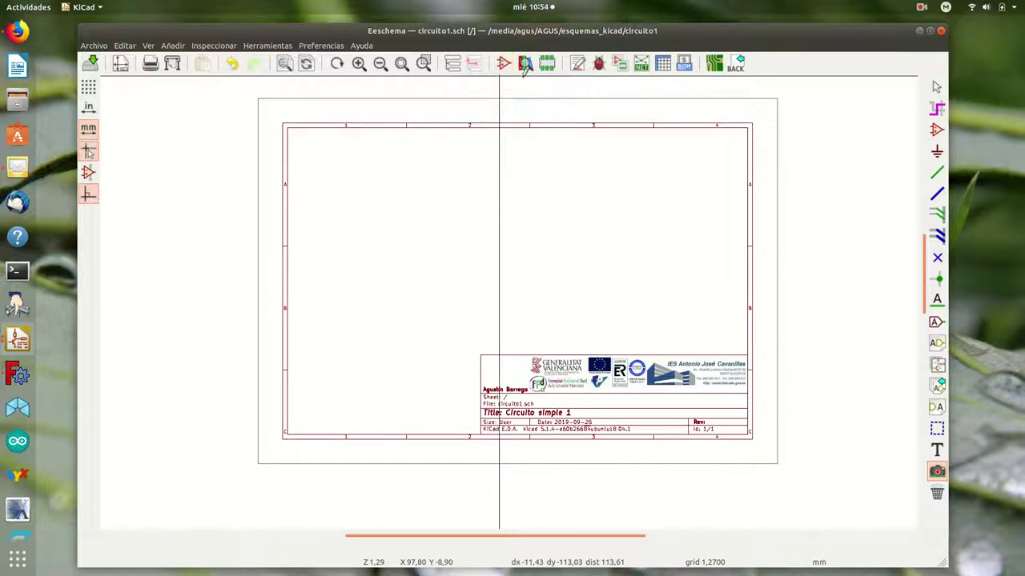
Step: Place a Buzzer symbol from the Device library in the upper middle of the sheet, at about X 101.60, Y 36.83 mm
left_click(938, 131)
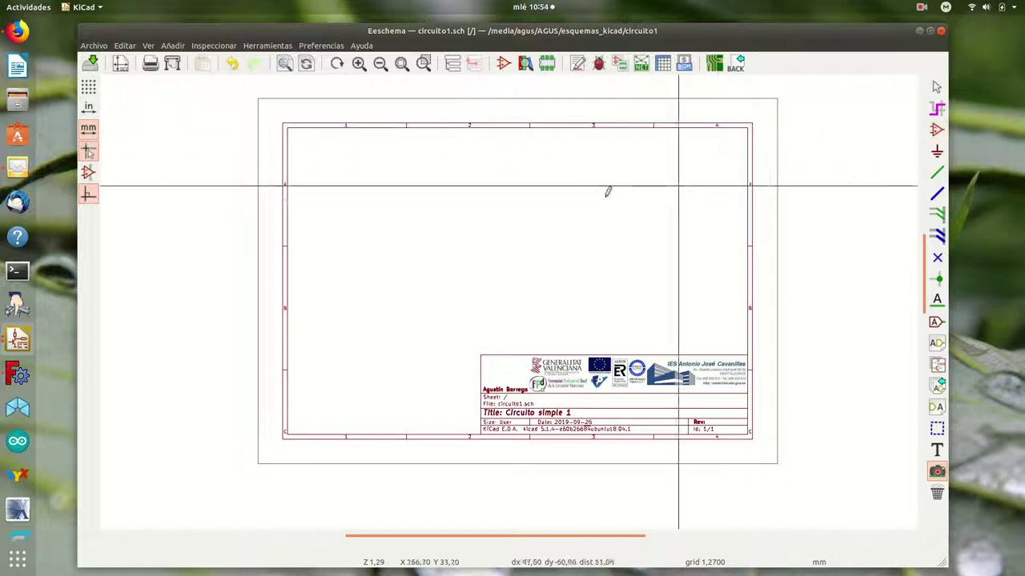
left_click(507, 173)
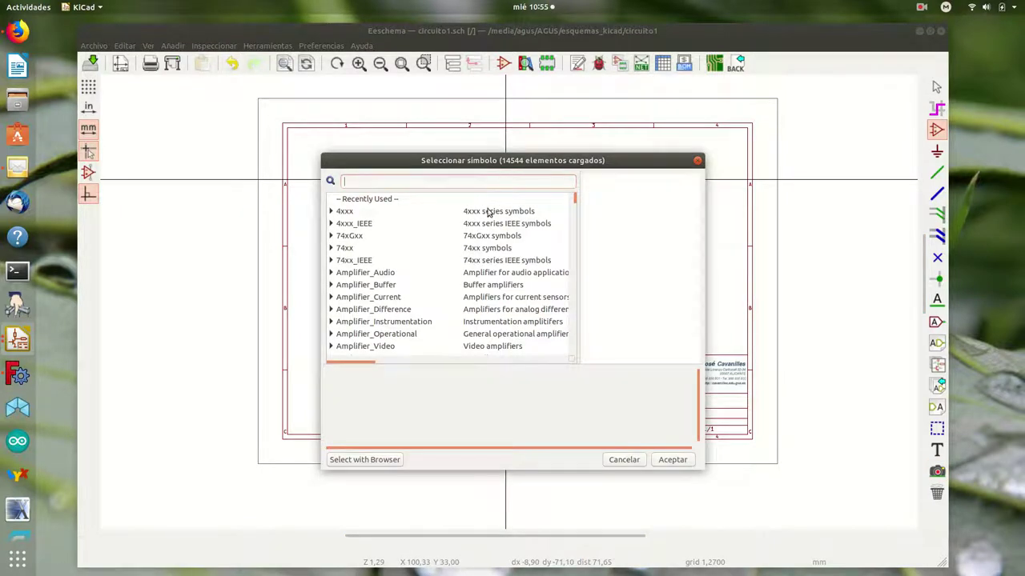
scroll(346, 254, "down", 6)
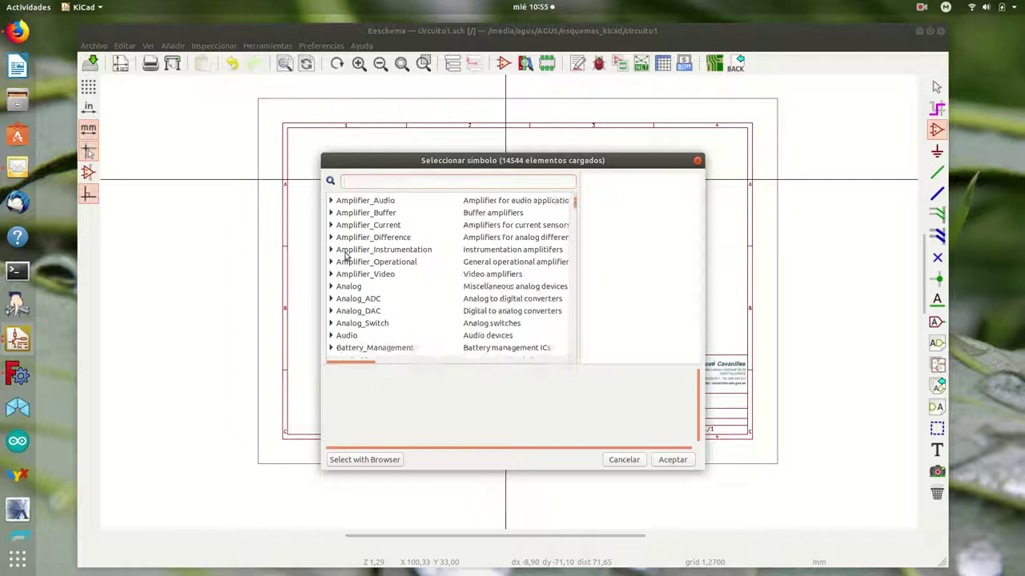
scroll(345, 254, "down", 5)
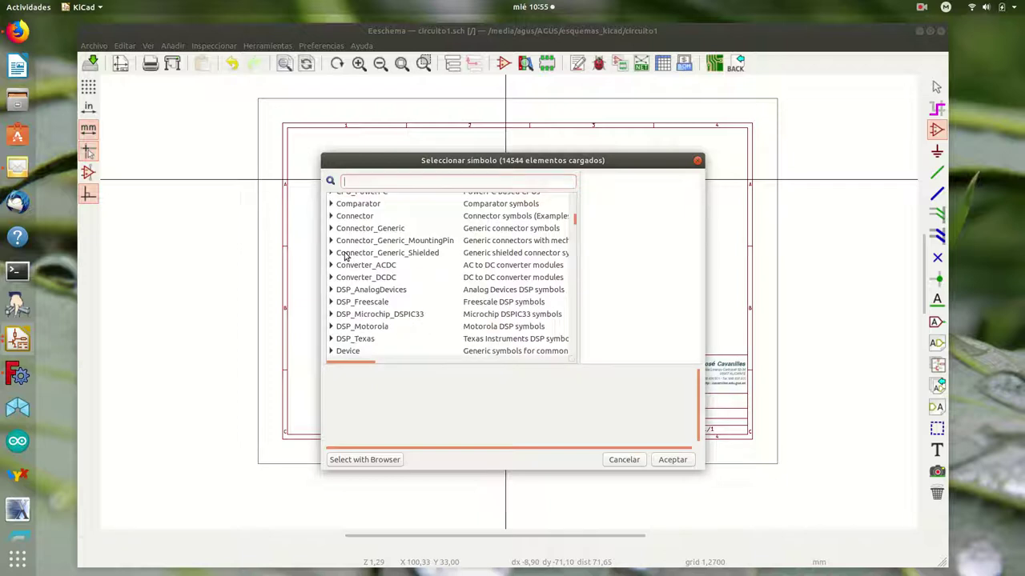
left_click(332, 304)
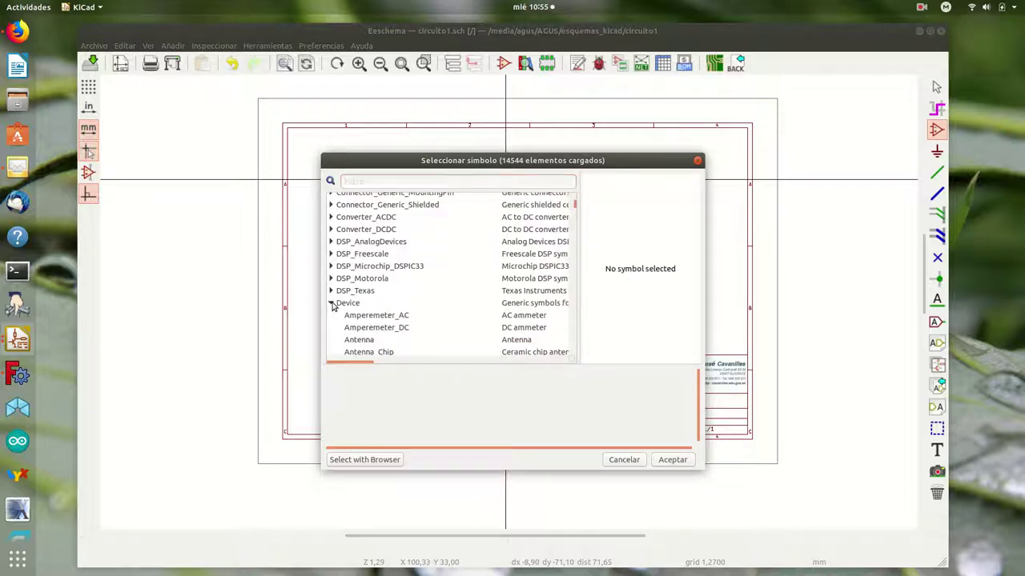
scroll(404, 306, "down", 5)
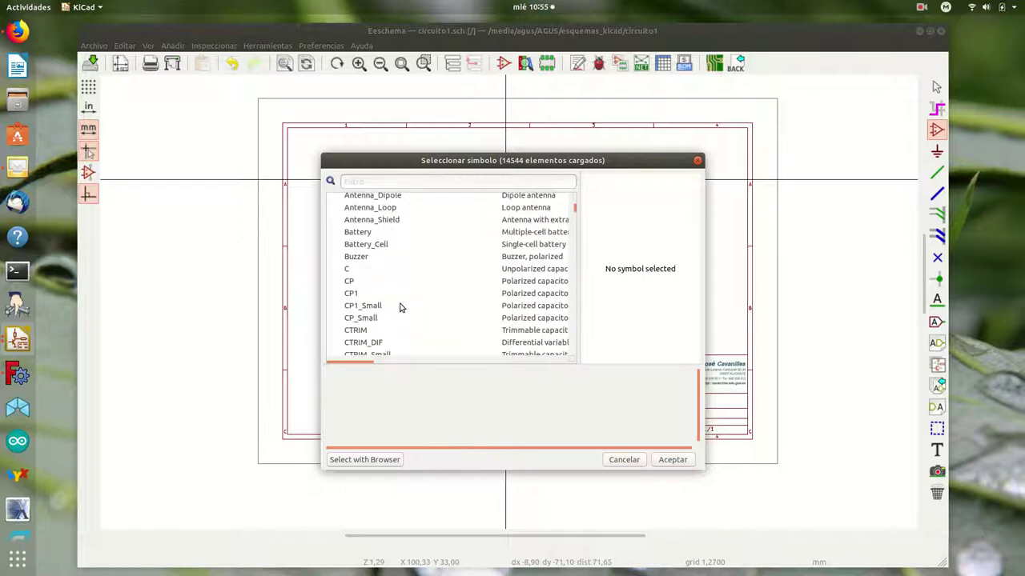
left_click(357, 258)
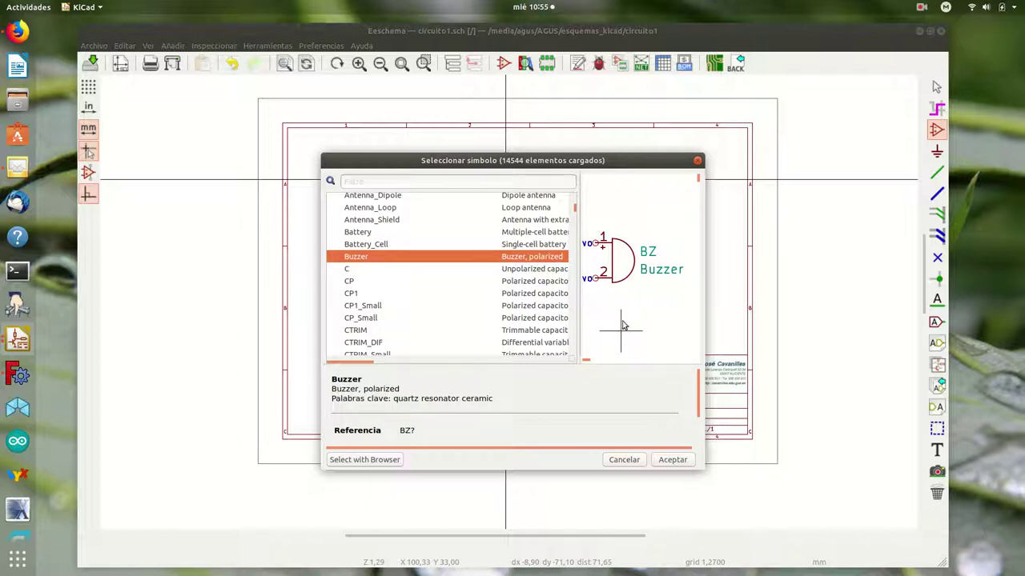
left_click(672, 460)
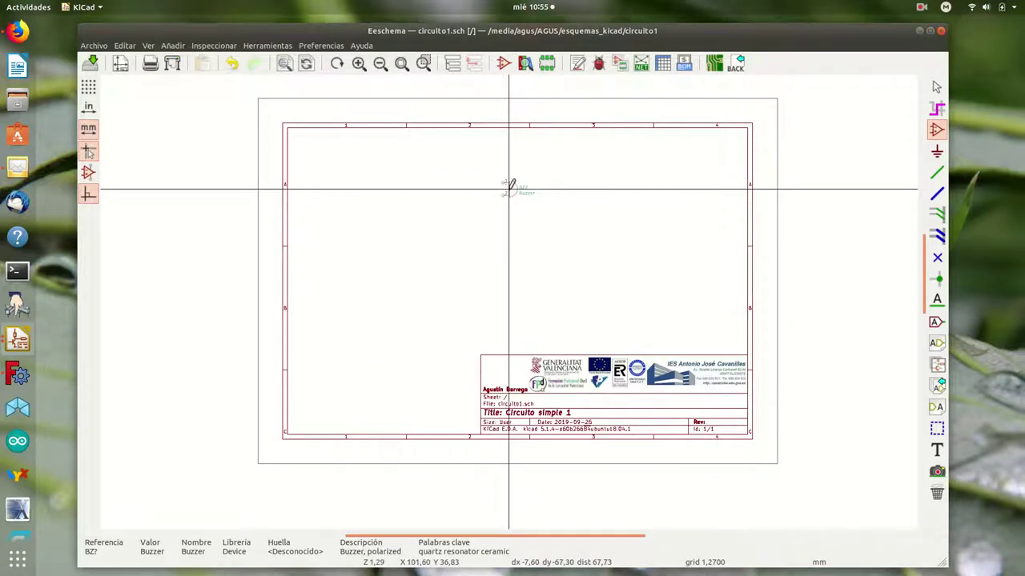
left_click(508, 190)
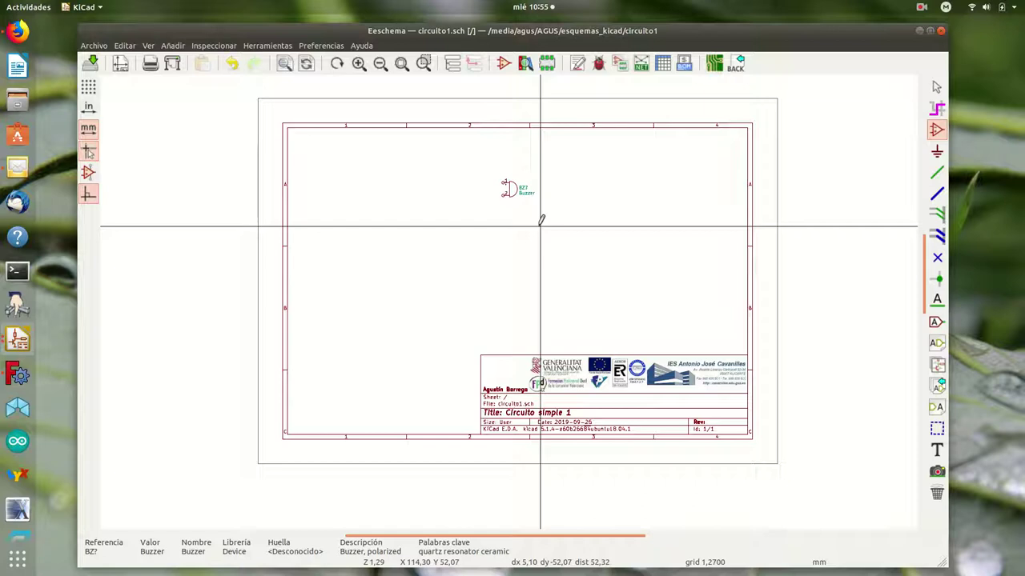
Step: Search the symbols for R and place a Device resistor below and to the left of the buzzer, at about X 69.85, Y 49.53 mm
left_click(431, 220)
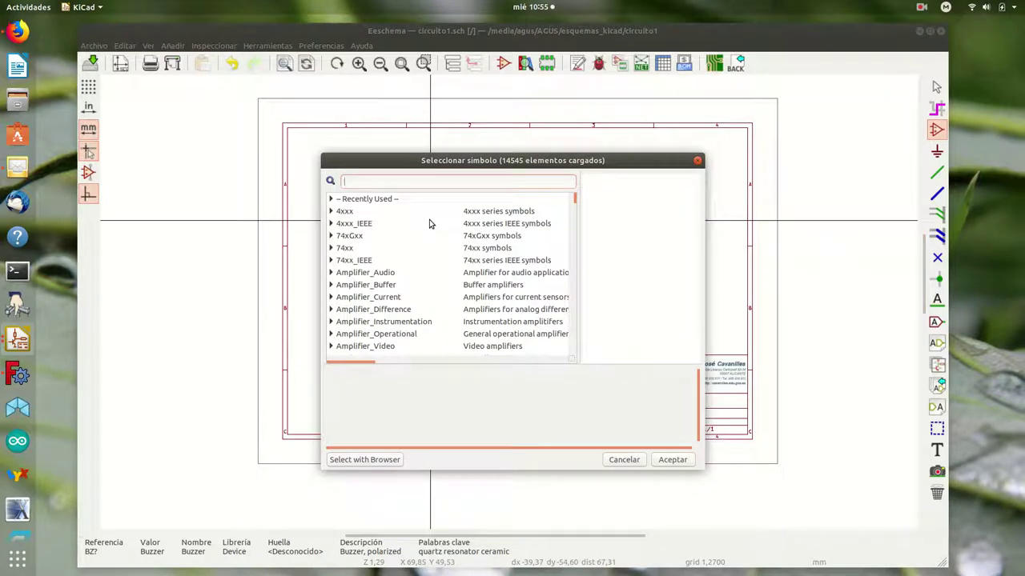
type("R")
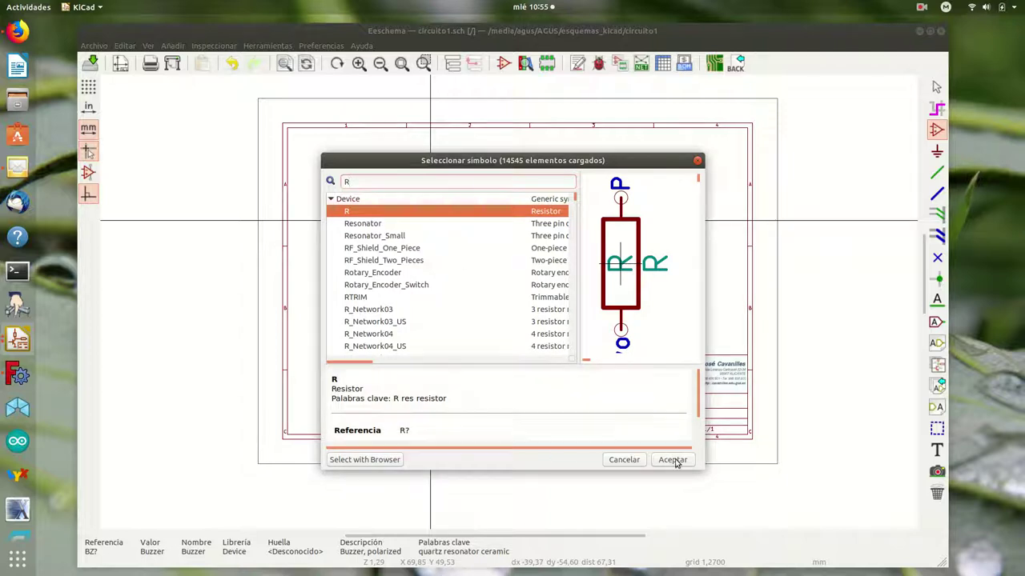
left_click(672, 459)
left_click(430, 216)
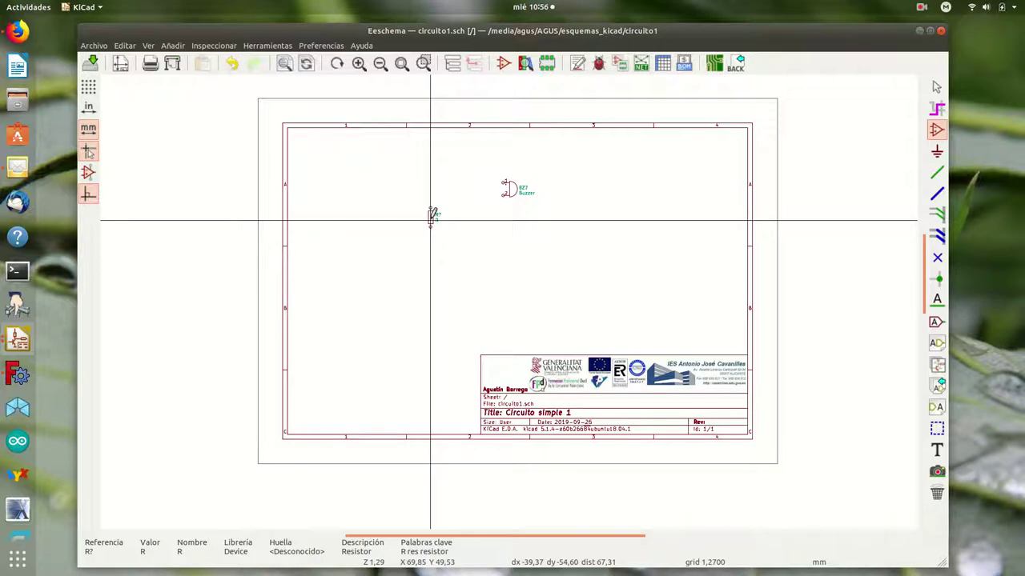
Step: Place two more R resistors in a vertical column beneath the first one, aligned at X 69.85 mm
left_click(431, 216)
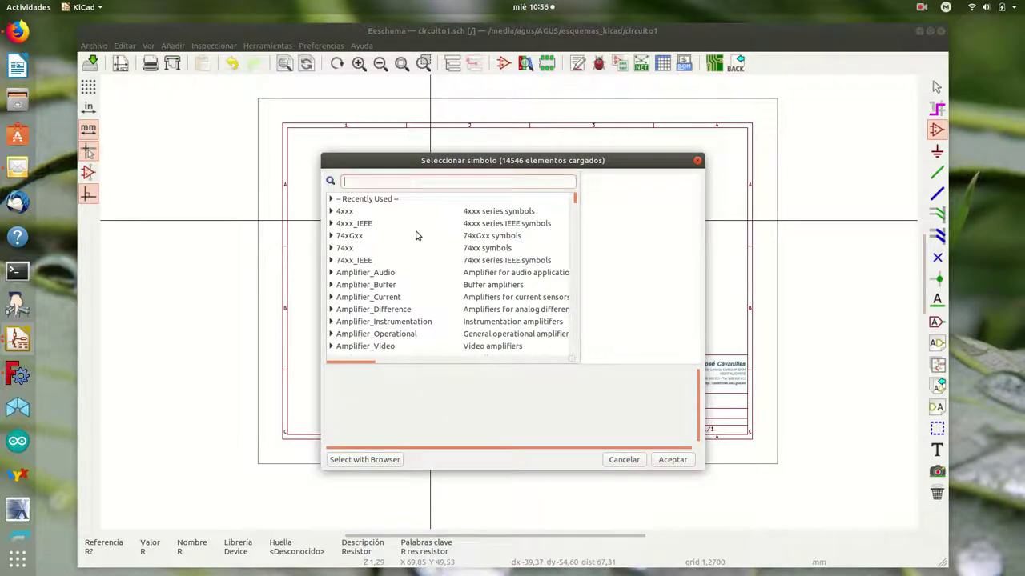
left_click(680, 460)
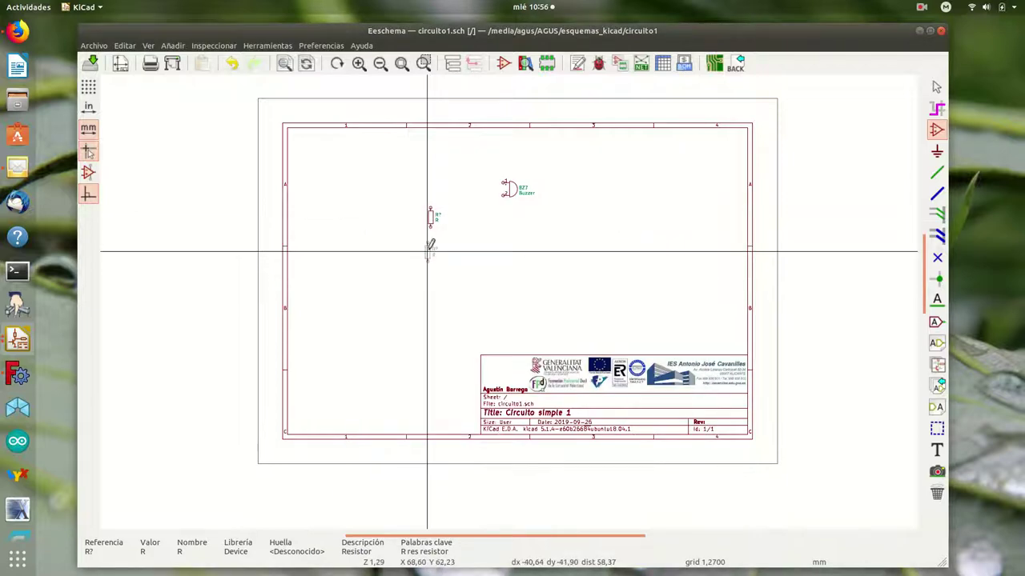
left_click(431, 254)
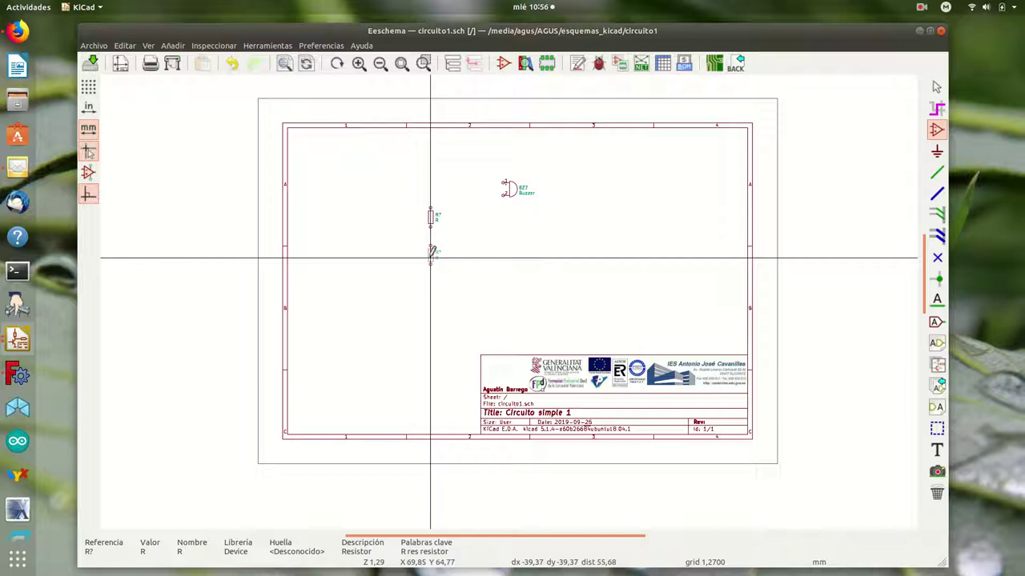
left_click(430, 256)
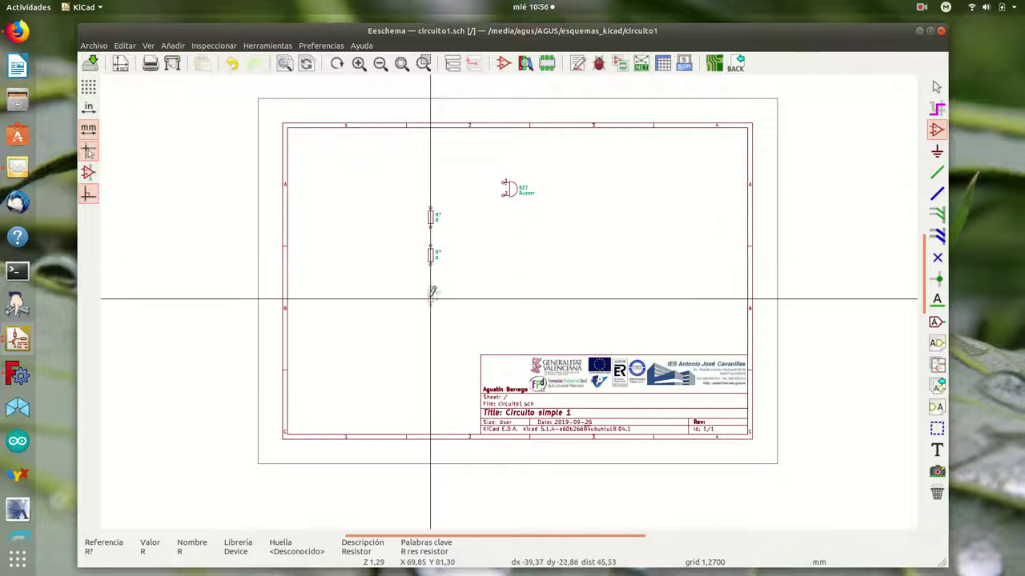
left_click(431, 297)
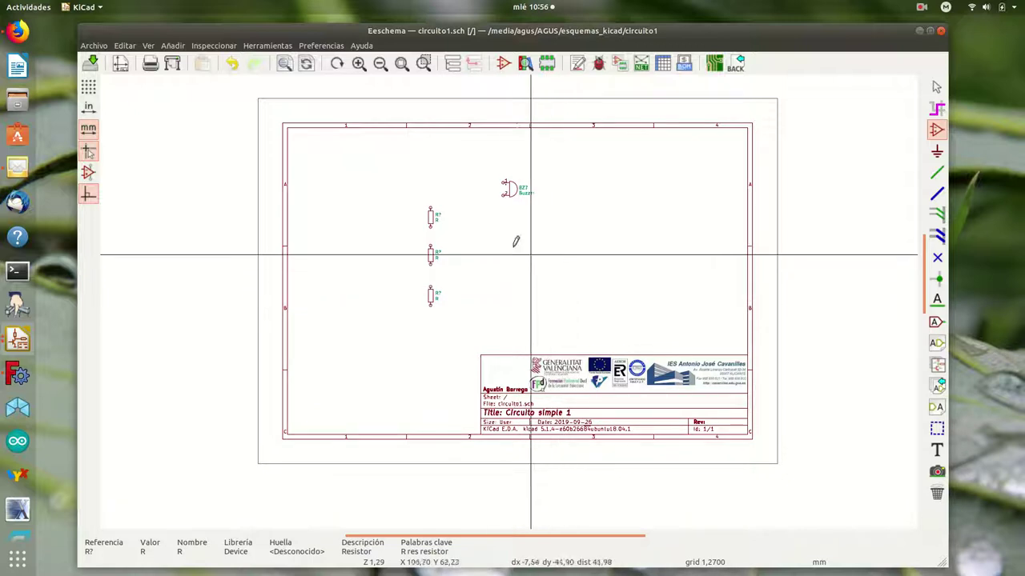
Step: Search the symbols for led and place a Device LED_ALT to the right of the buzzer, at about X 130.80, Y 48.26 mm
left_click(561, 211)
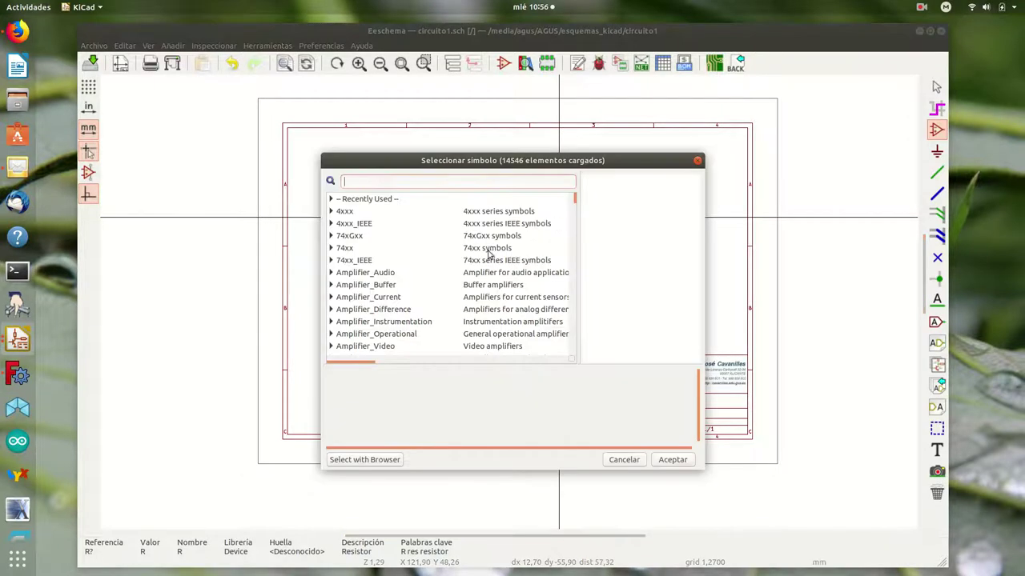
type("led")
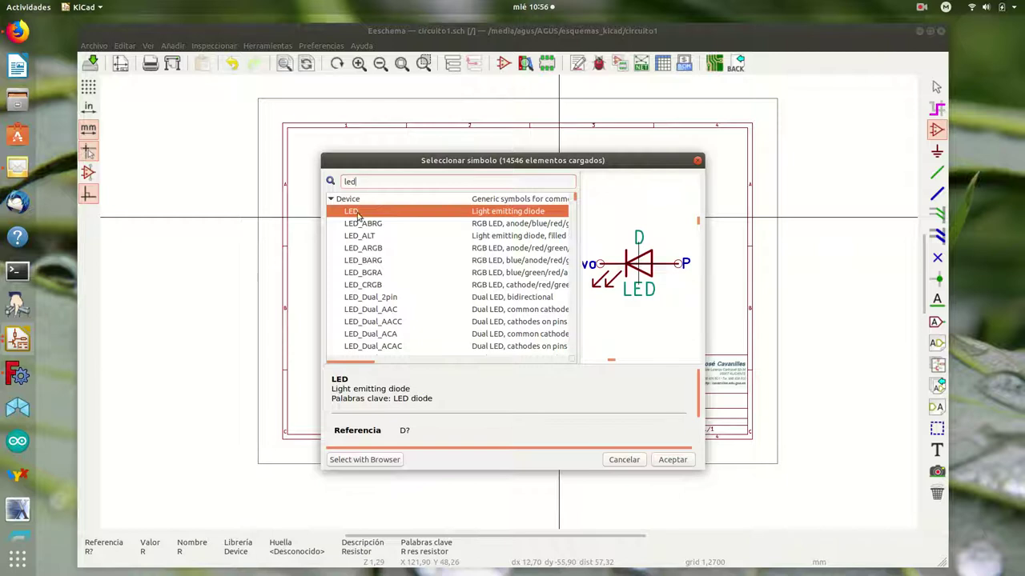
left_click(362, 237)
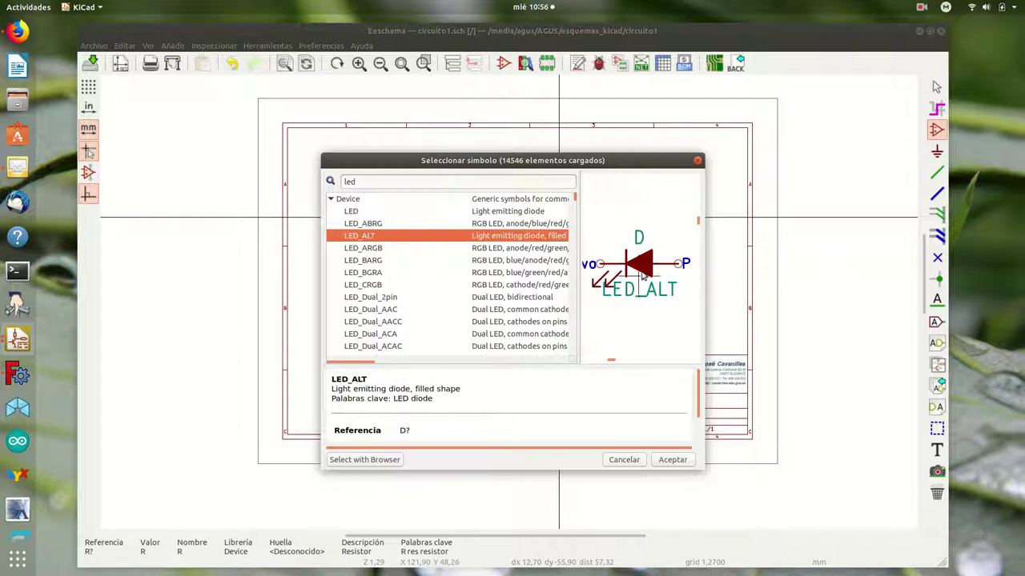
left_click(673, 461)
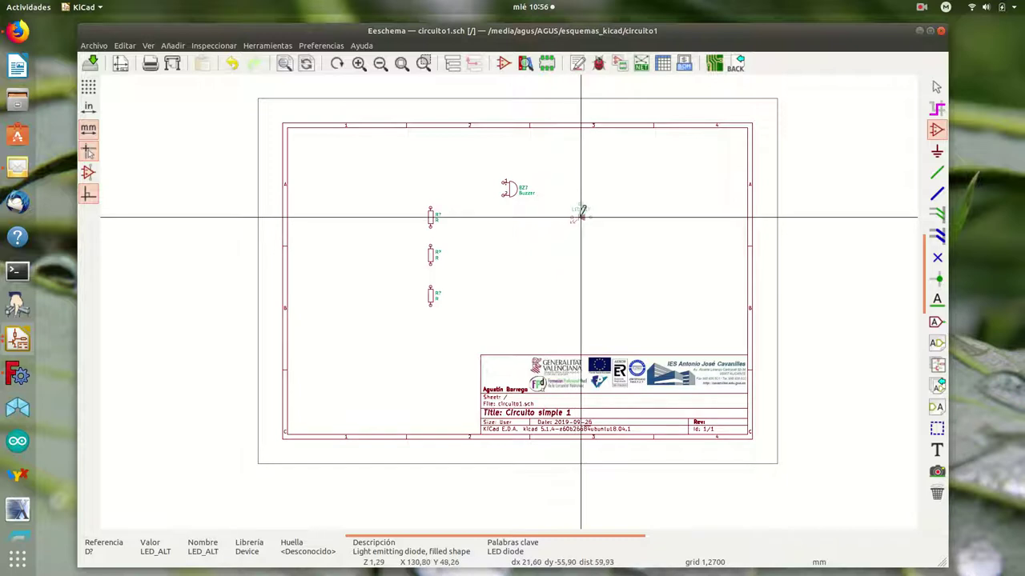
left_click(581, 217)
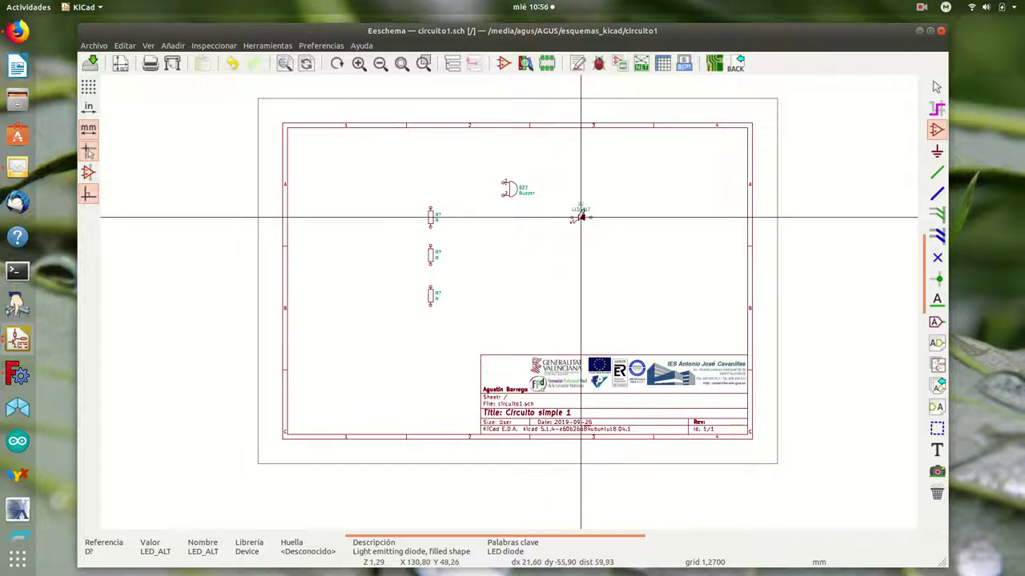
Step: Search the symbols for sw and preview the SW_DPST and SW_DPST_x2 switches
left_click(503, 255)
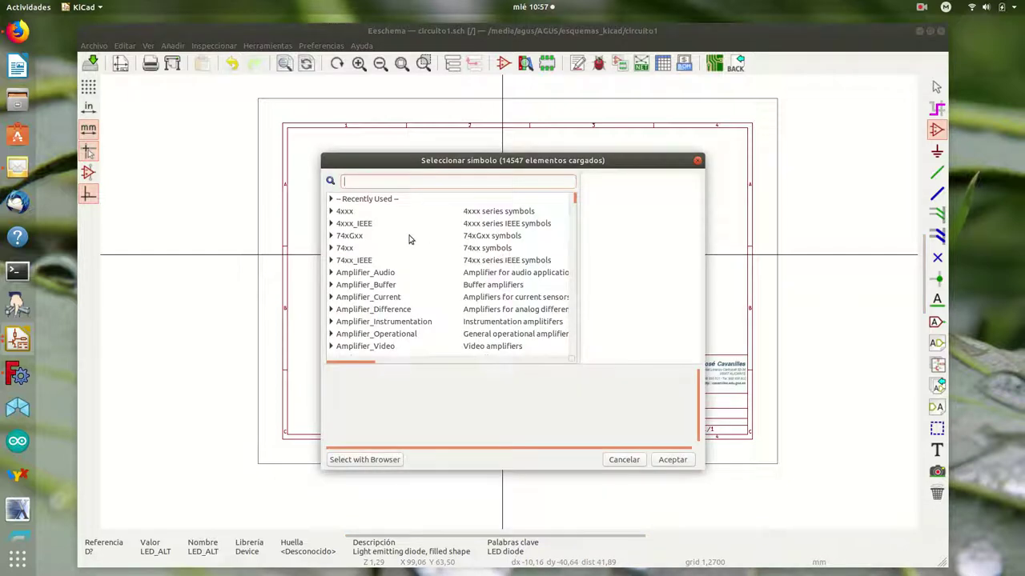
type("sw")
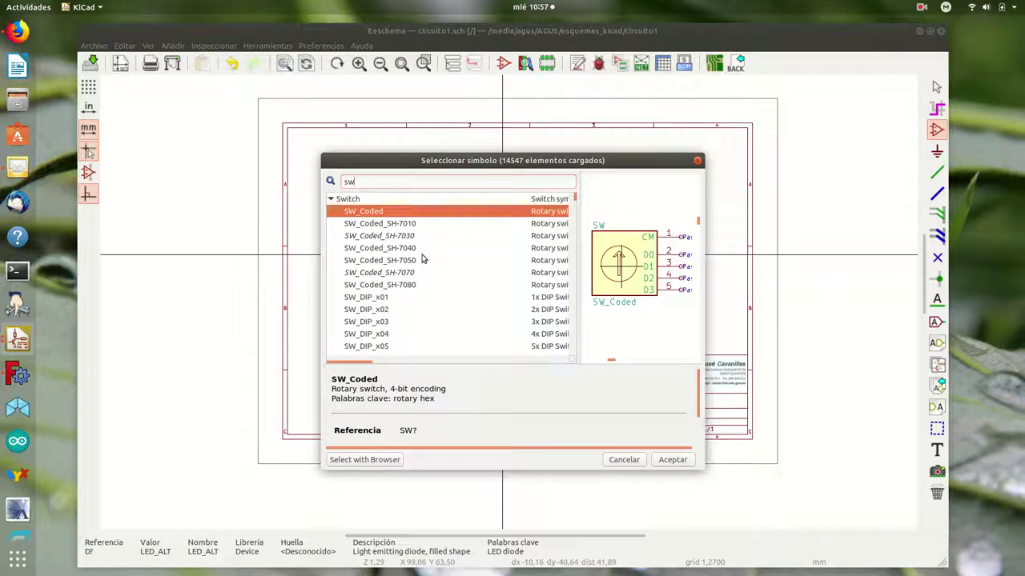
scroll(422, 259, "down", 5)
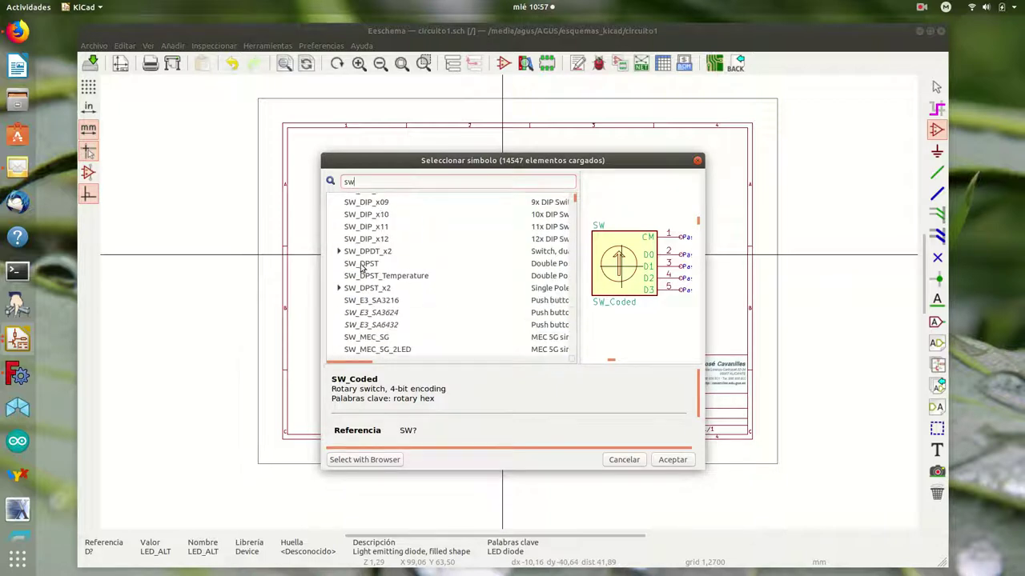
left_click(370, 265)
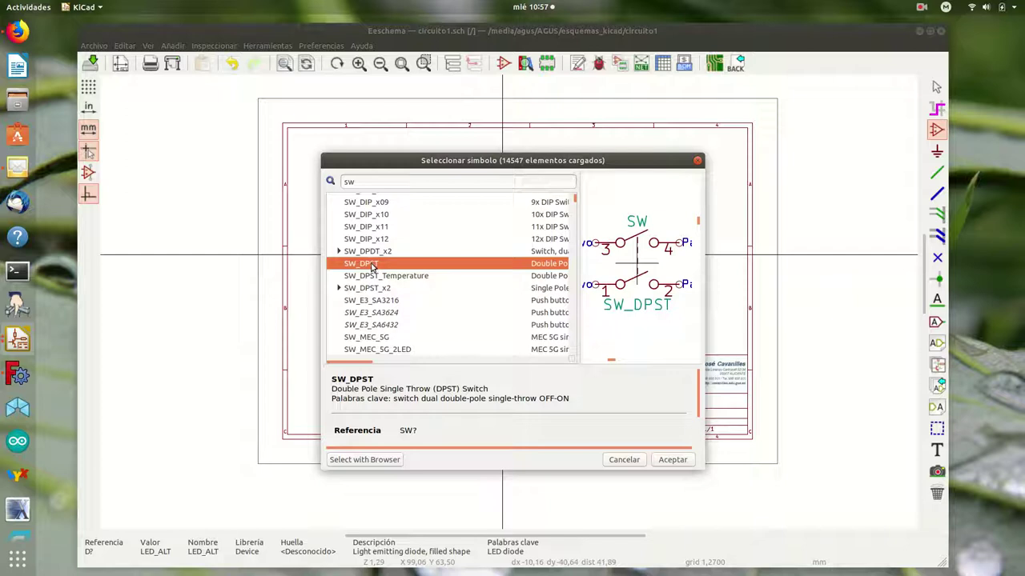
left_click(375, 290)
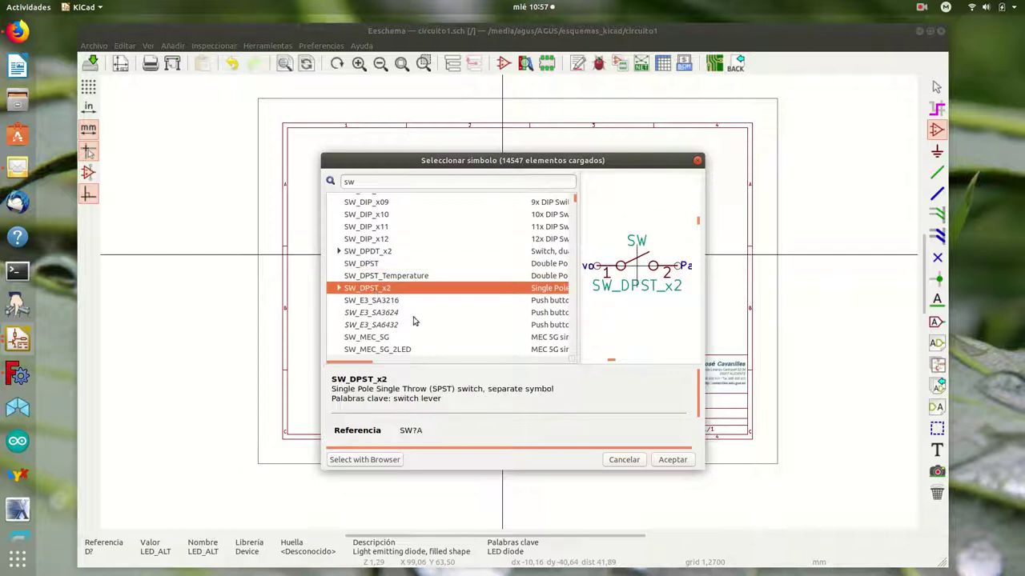
scroll(416, 320, "down", 1)
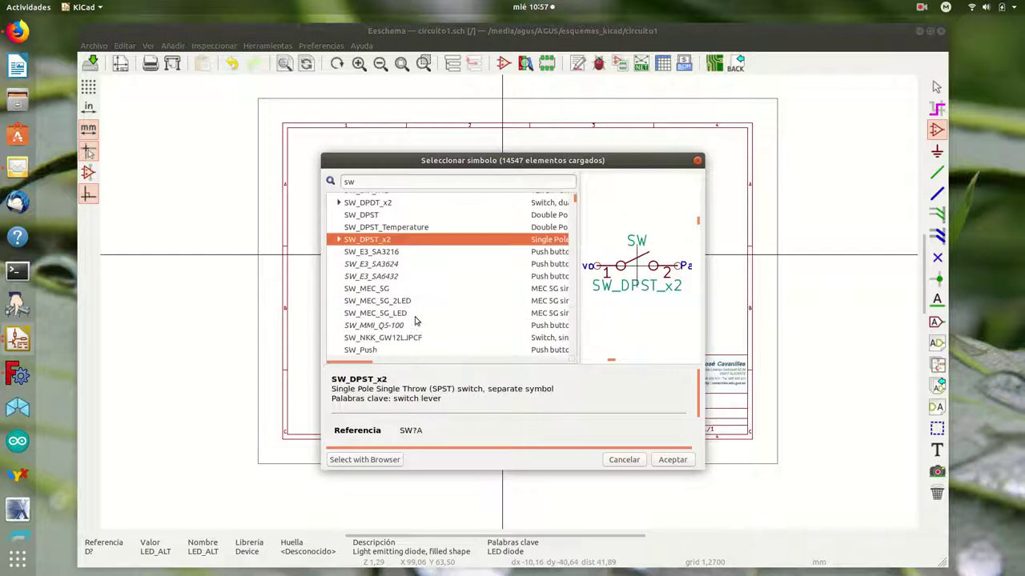
left_click(338, 240)
left_click(338, 240)
left_click(338, 241)
left_click(338, 240)
Step: Choose the SW_SPST switch from the results and place it below the buzzer, at about X 102.87, Y 63.50 mm
scroll(409, 282, "down", 1)
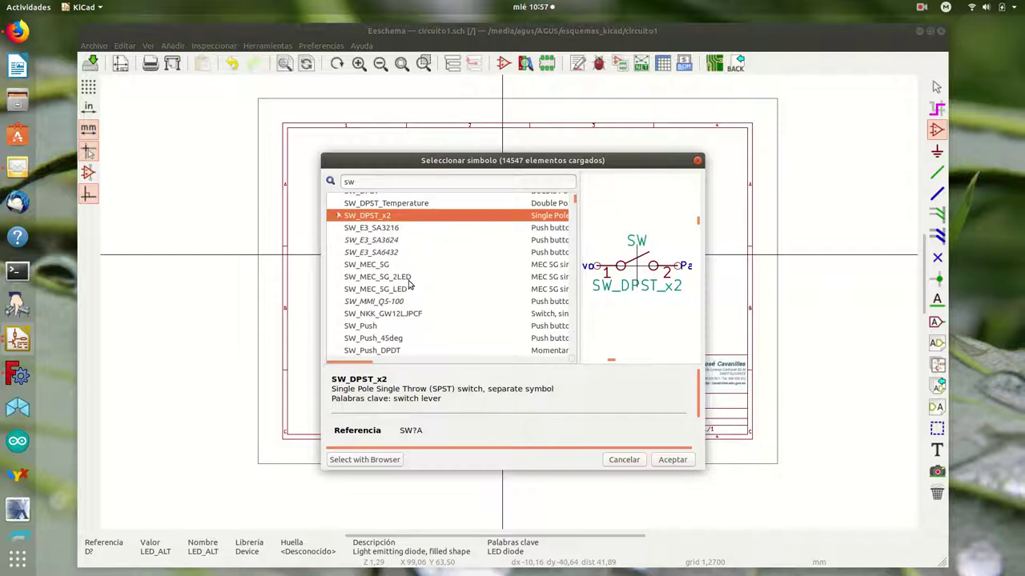
scroll(409, 283, "down", 1)
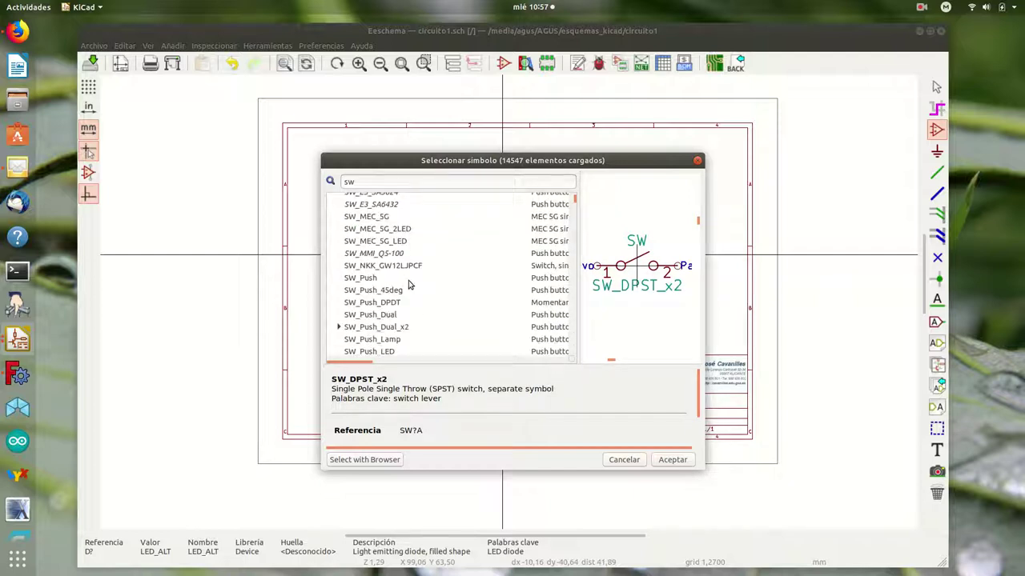
scroll(409, 285, "down", 1)
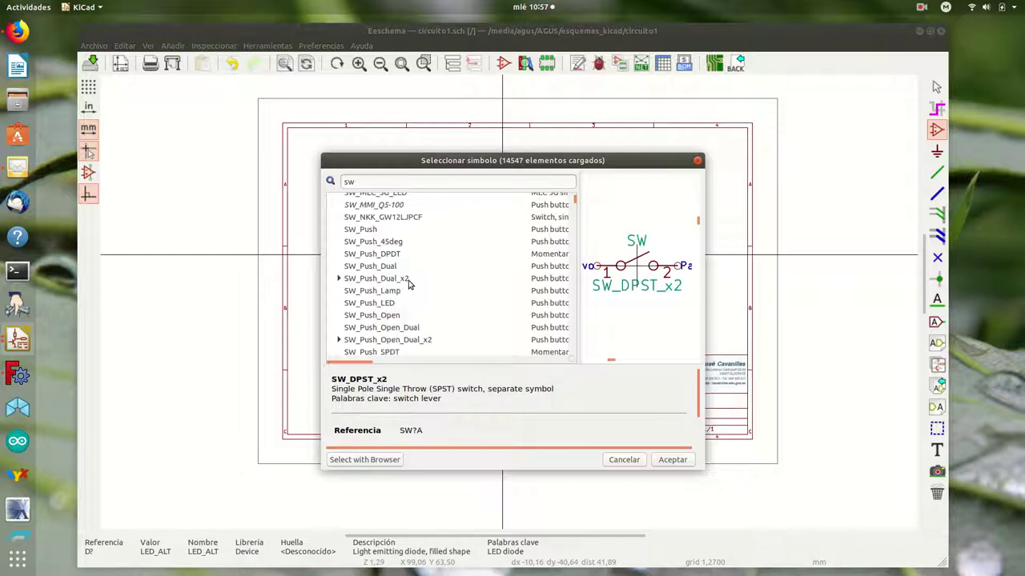
scroll(409, 283, "down", 1)
scroll(410, 283, "down", 3)
left_click(372, 296)
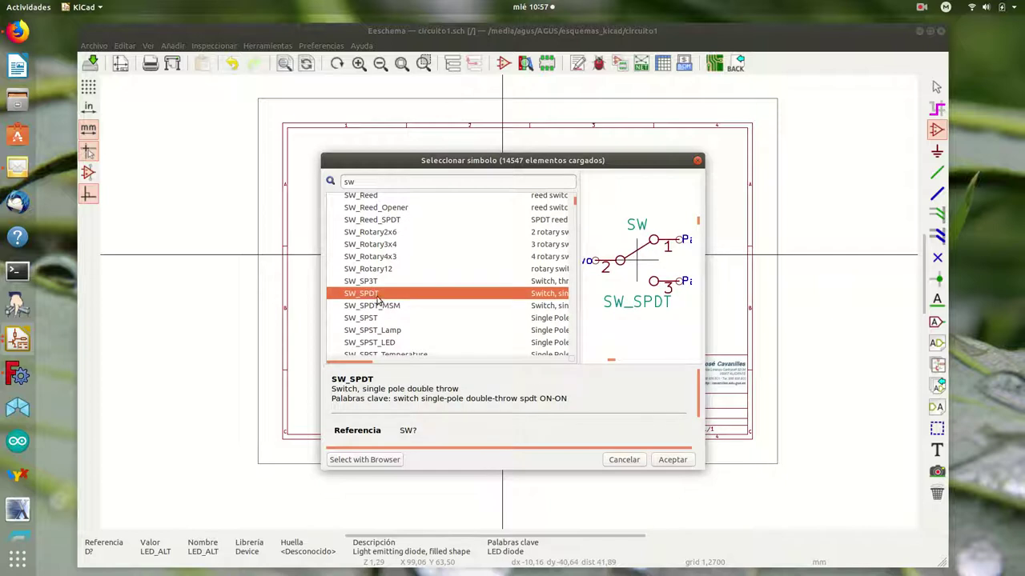
left_click(376, 317)
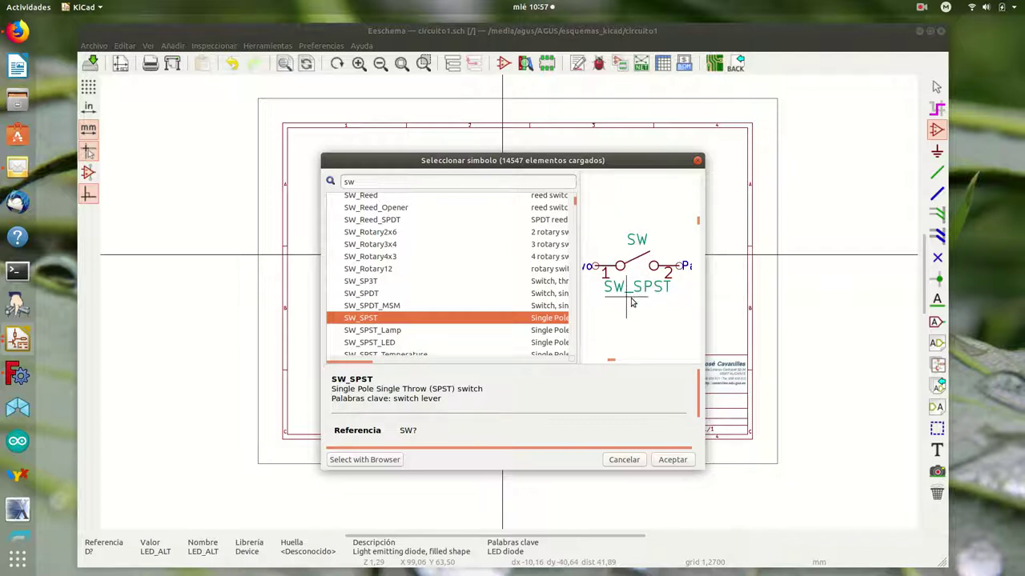
left_click_drag(564, 162, 587, 194)
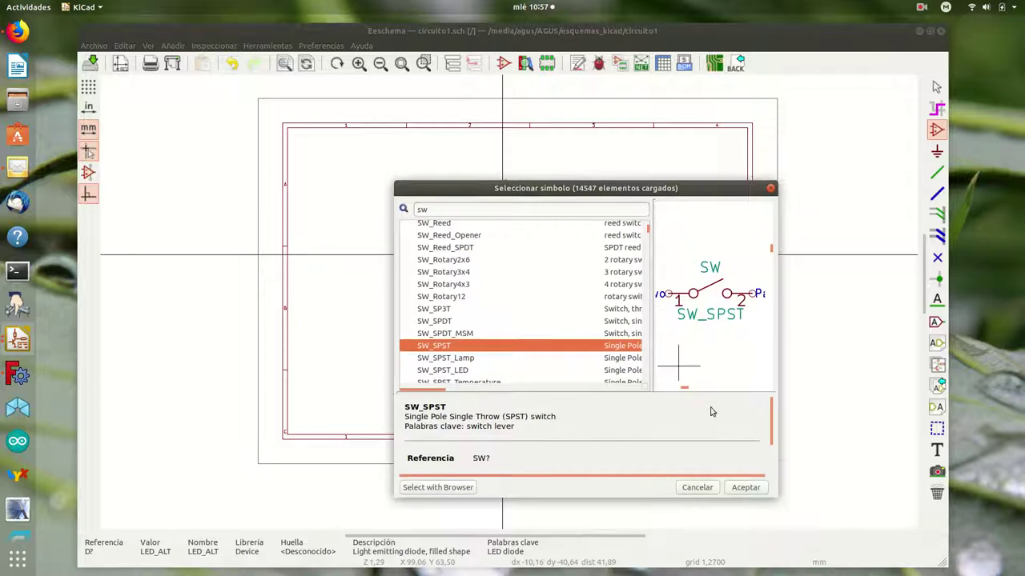
left_click(746, 487)
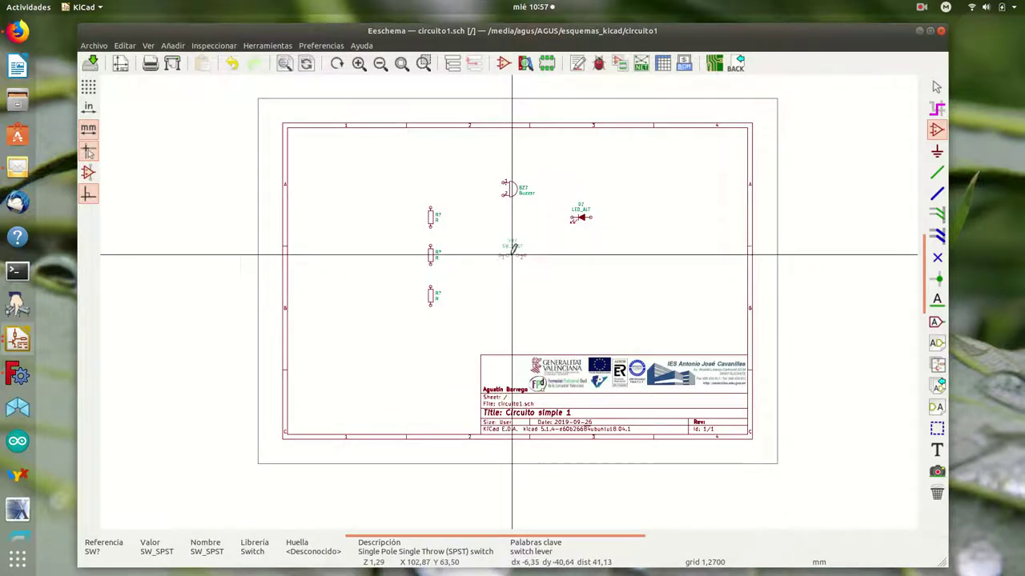
left_click(513, 255)
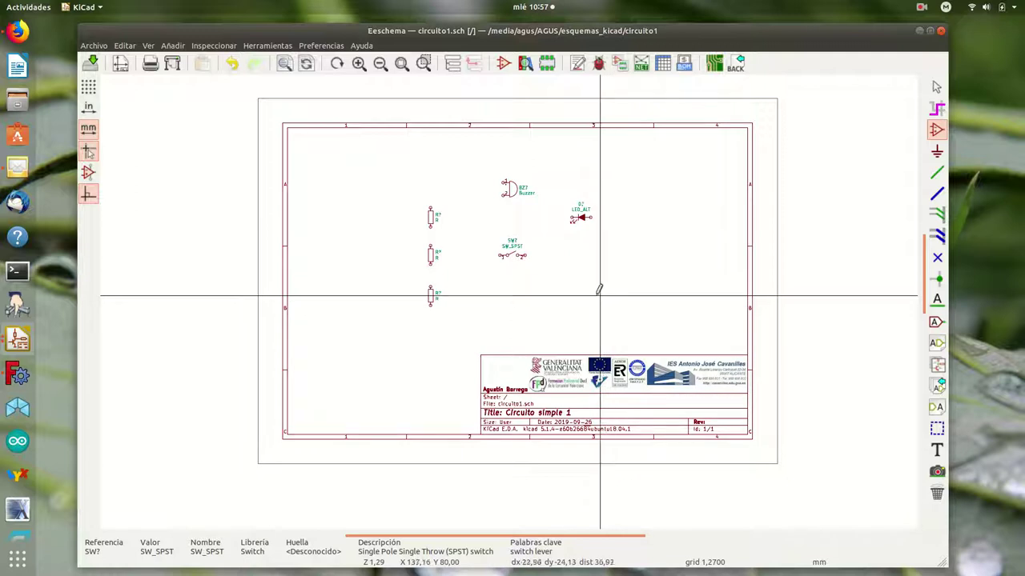
Step: Search the symbols for d and place a Device D_ALT diode directly below the switch, at about X 102.87, Y 80.00 mm
left_click(505, 296)
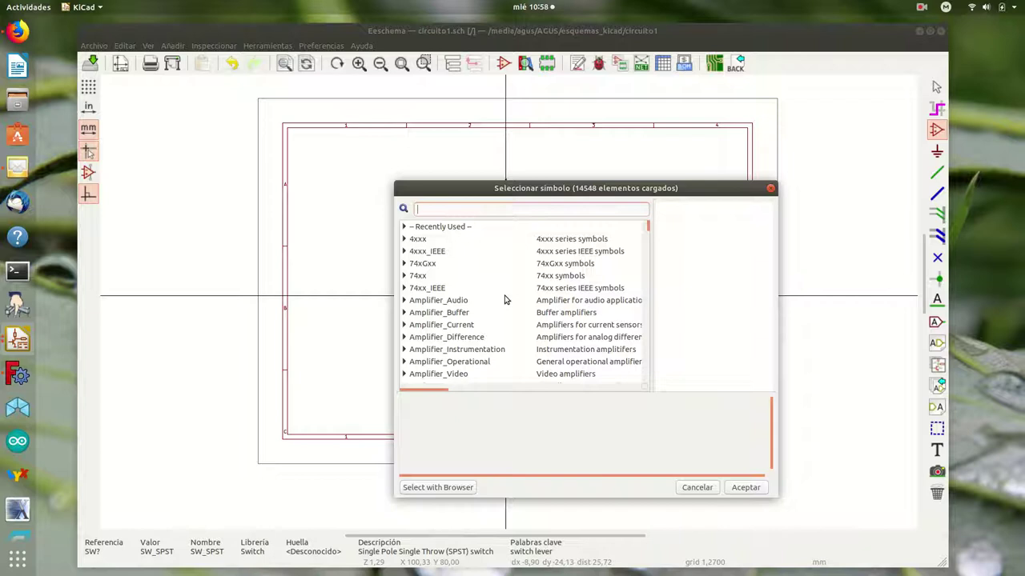
type("d")
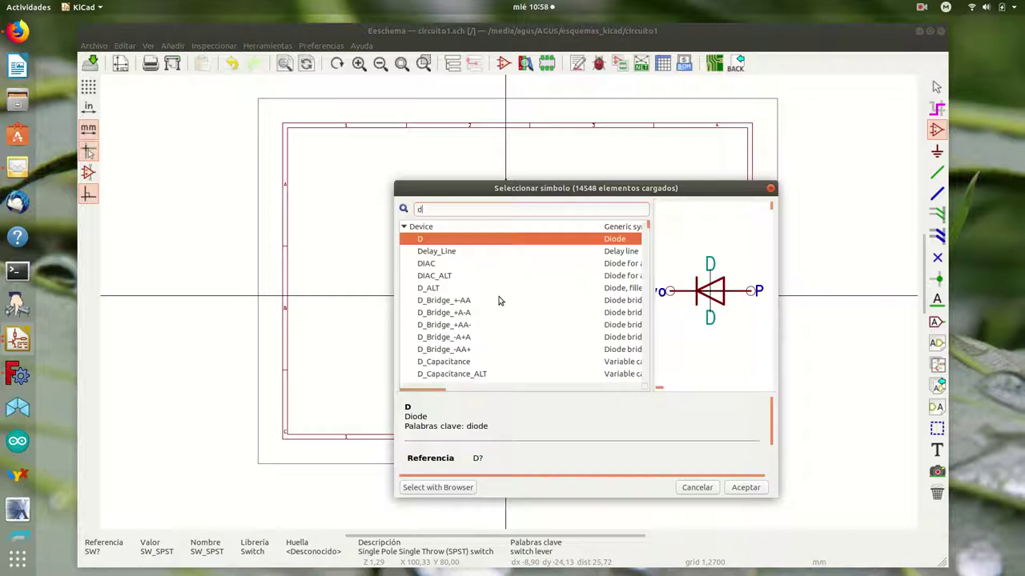
left_click(431, 288)
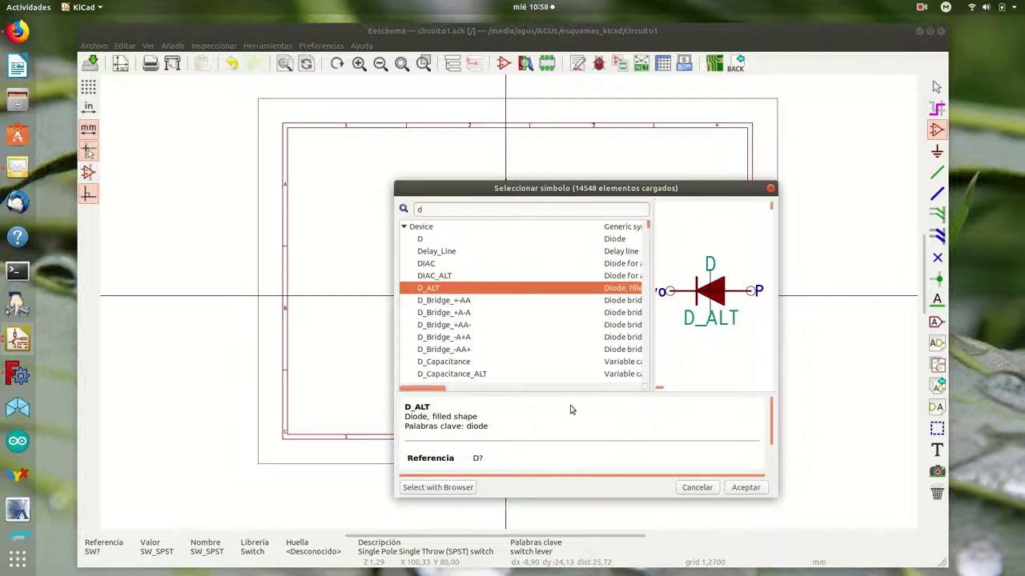
left_click(743, 488)
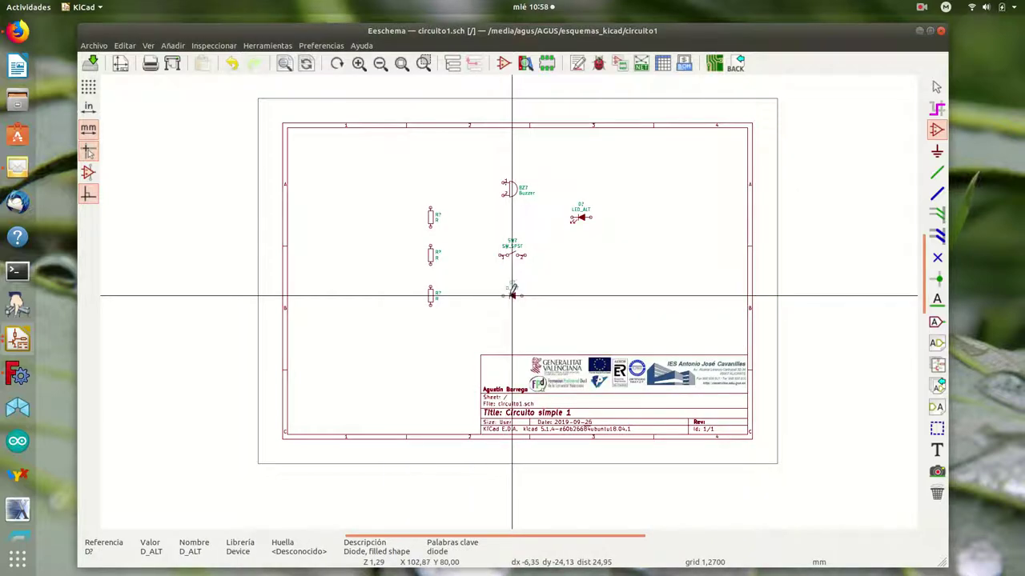
left_click(513, 295)
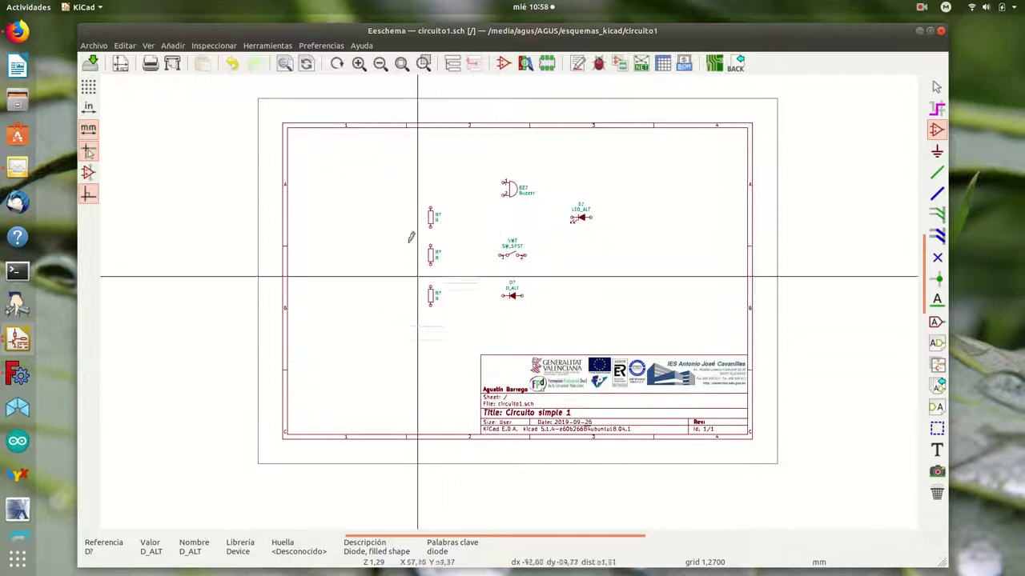
Step: Move all the placed symbols together as a block slightly straight up, away from the title block
left_click_drag(406, 148, 606, 327)
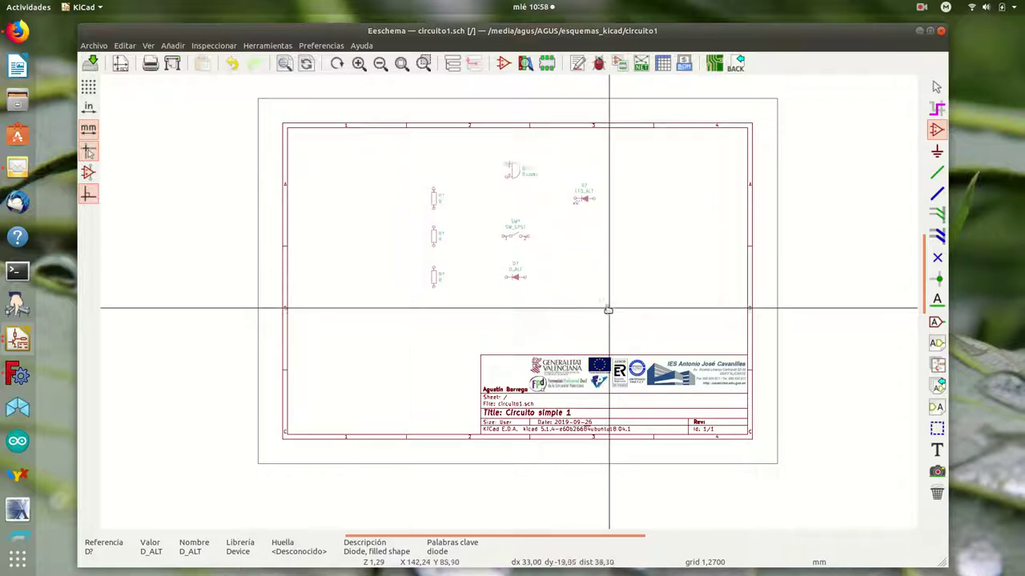
left_click(608, 306)
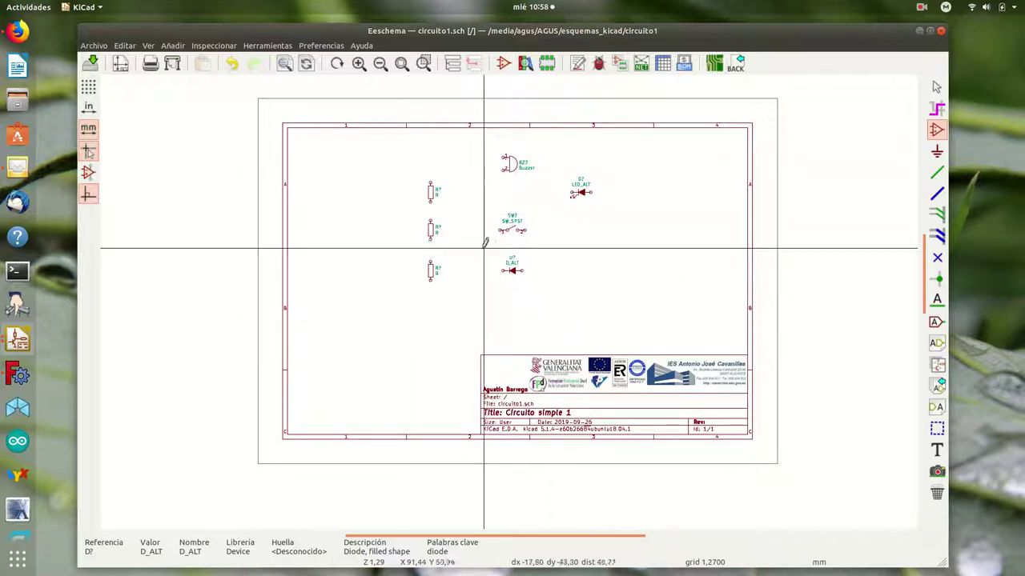
Step: Search the symbols for sw and place a SW_Push_Open push button below the resistors and diode, at about X 86.36, Y 85.10 mm
left_click(472, 302)
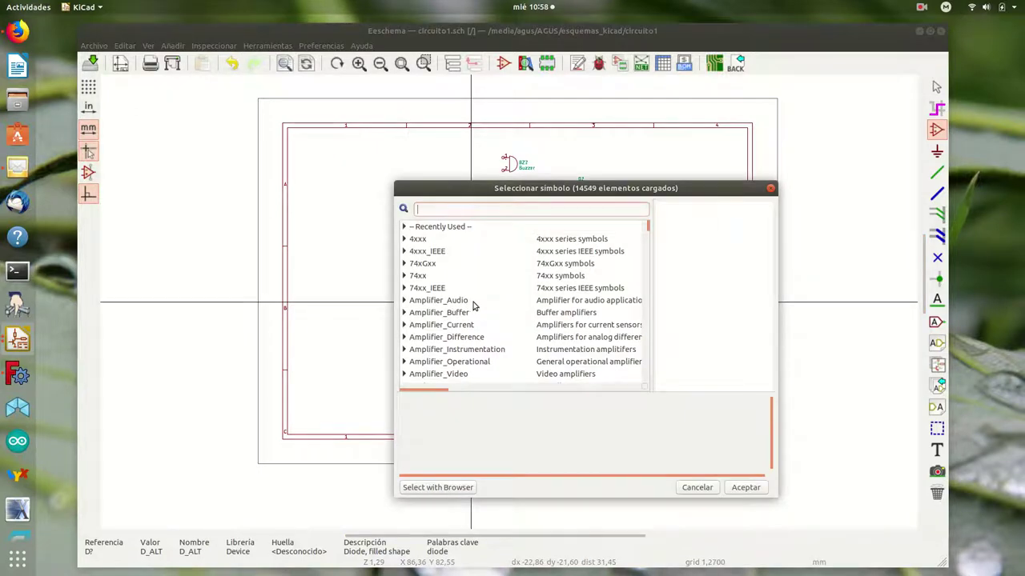
type("sw")
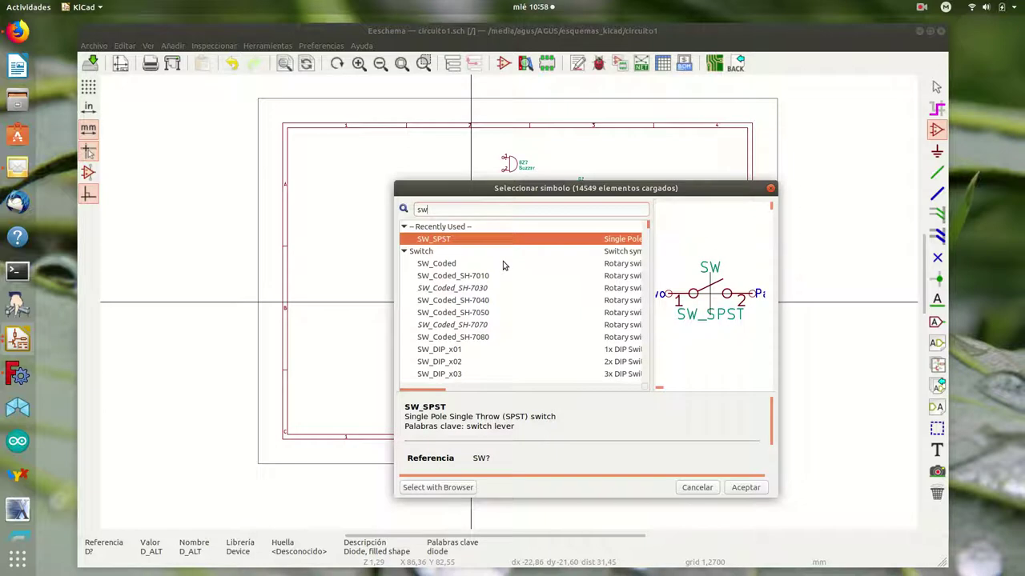
scroll(506, 284, "down", 6)
scroll(486, 305, "down", 8)
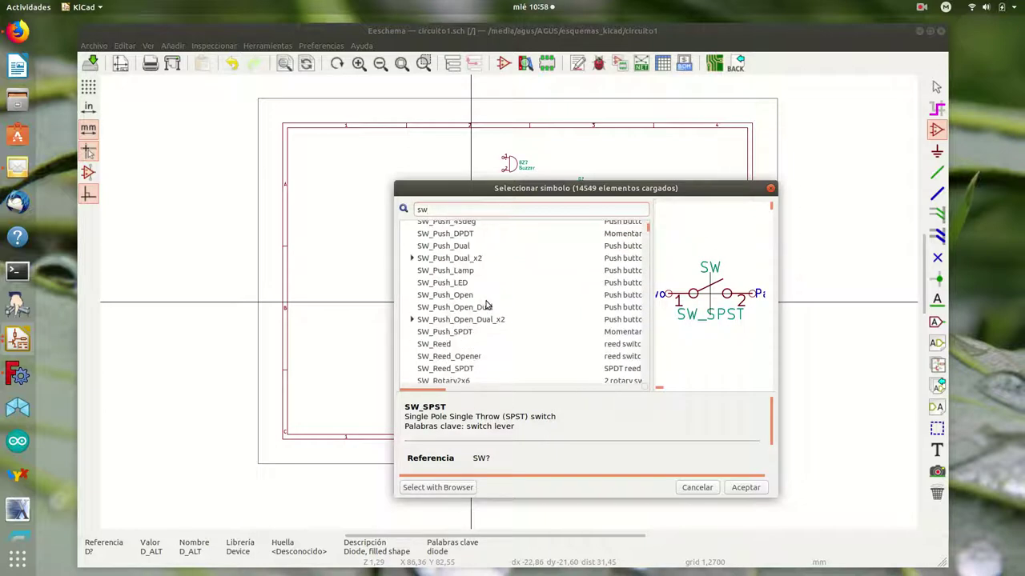
scroll(486, 305, "up", 1)
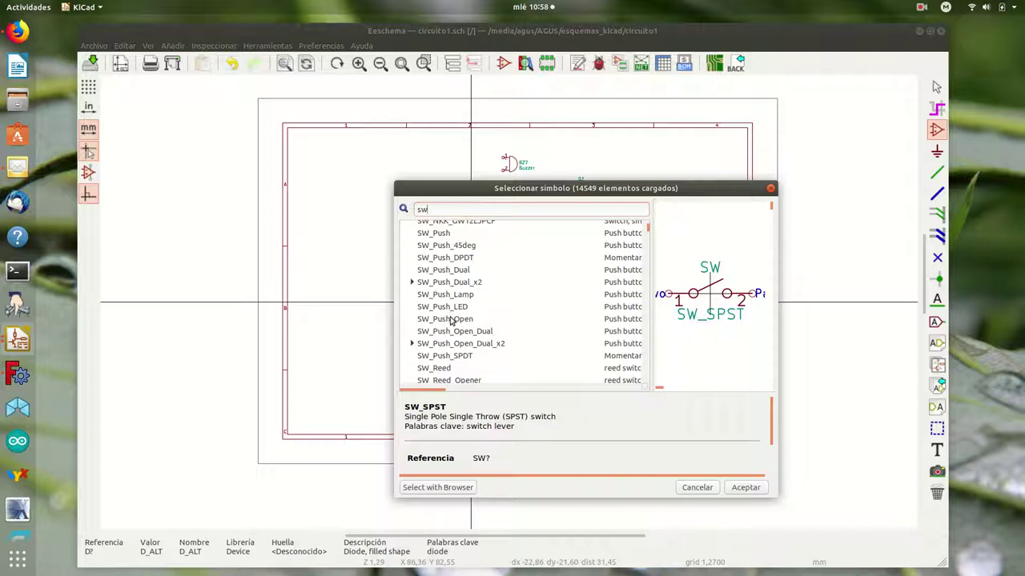
left_click(451, 320)
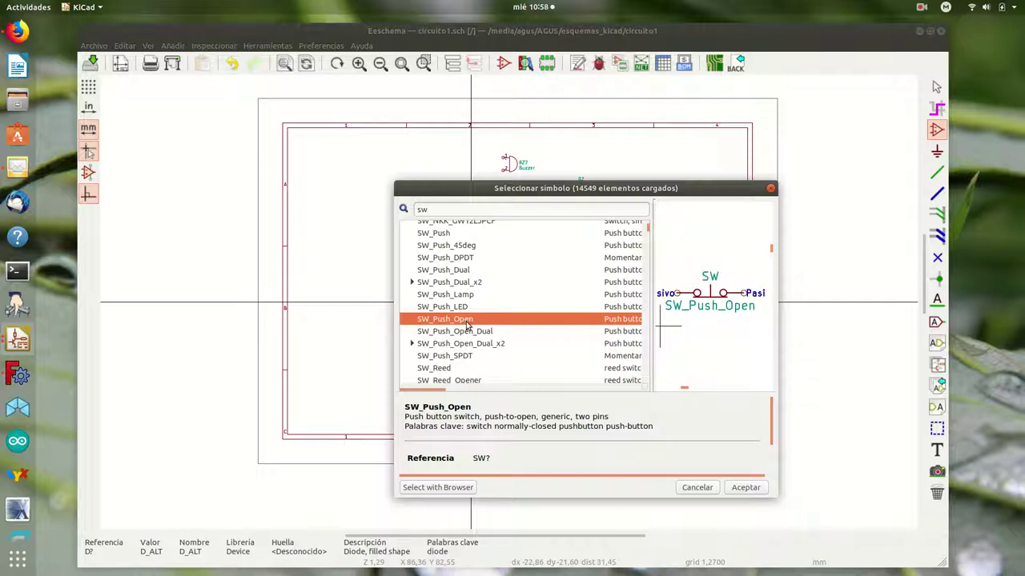
left_click(738, 488)
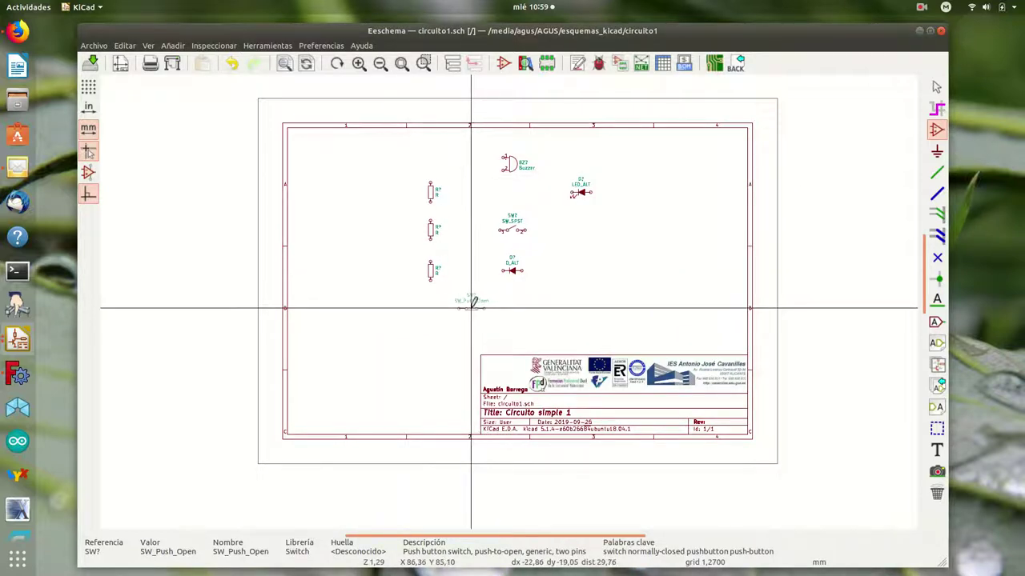
left_click(472, 304)
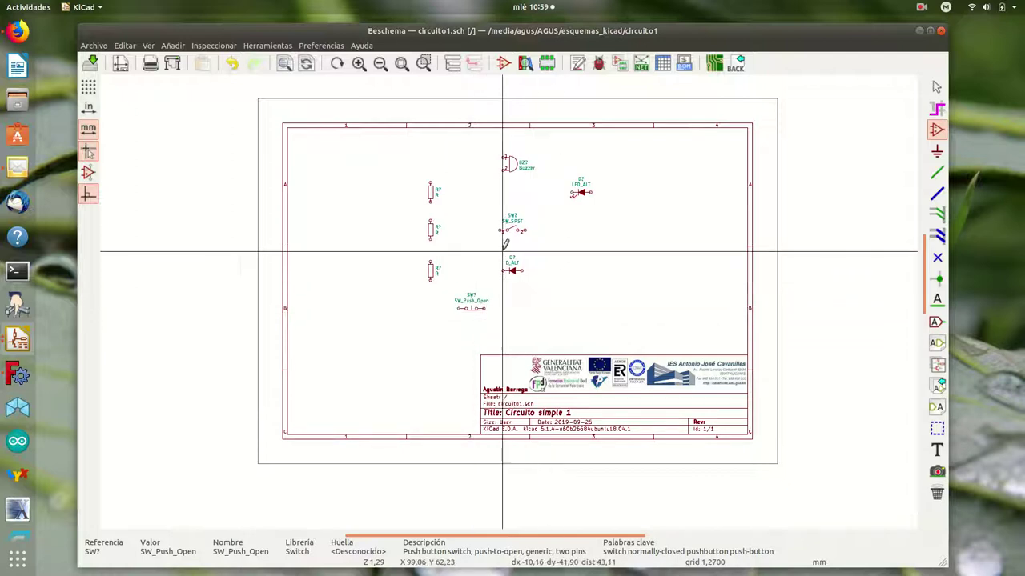
Step: Search the symbols for c and place a Device C capacitor to the lower right of the diode, at about X 124.46, Y 83.80 mm
left_click(564, 294)
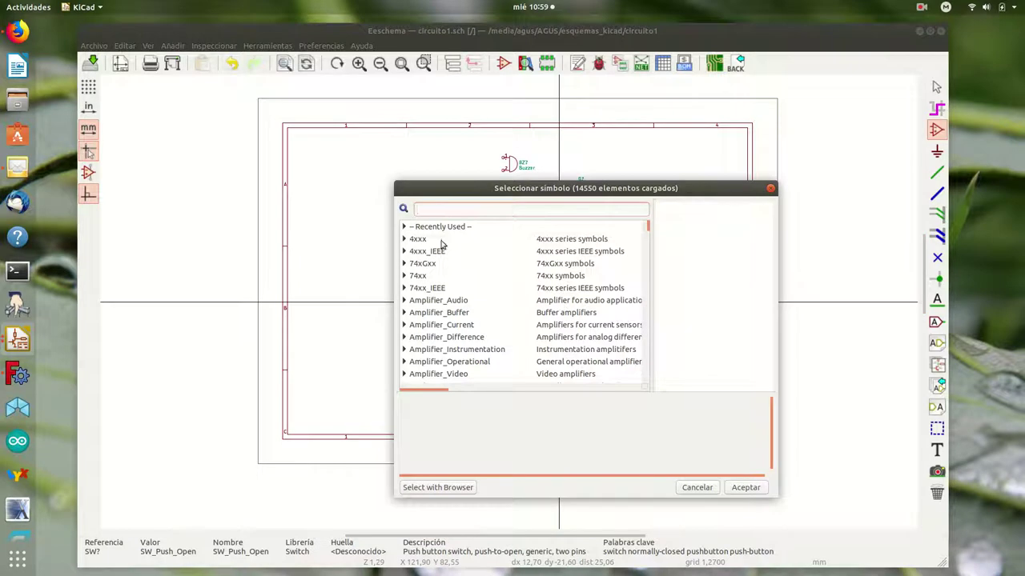
type("c")
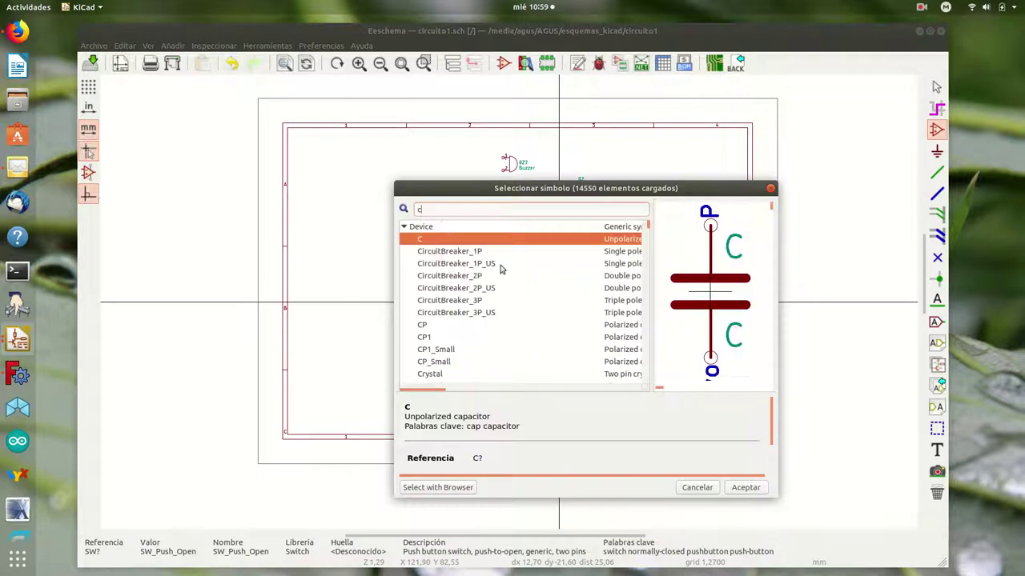
left_click(743, 488)
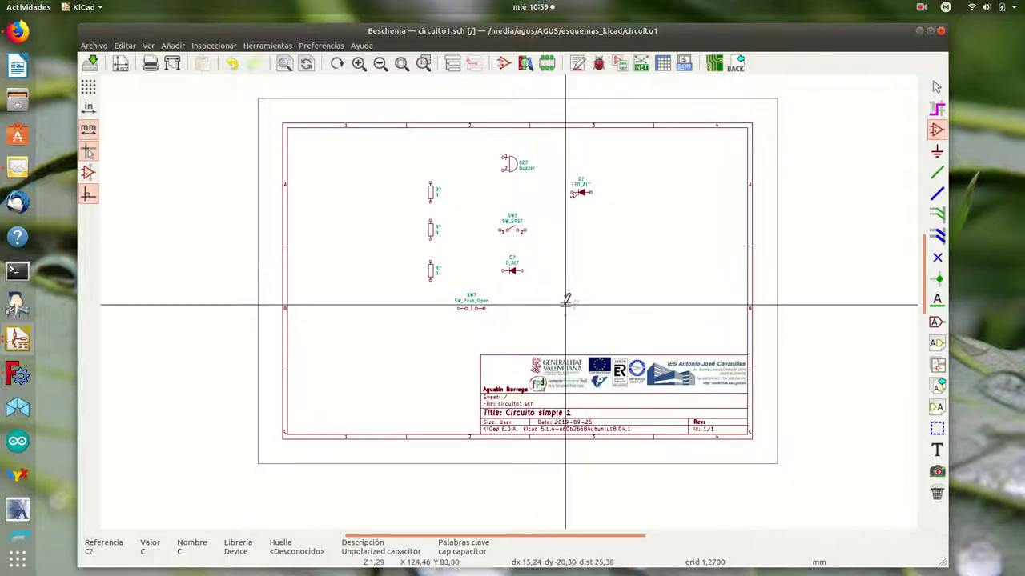
left_click(566, 304)
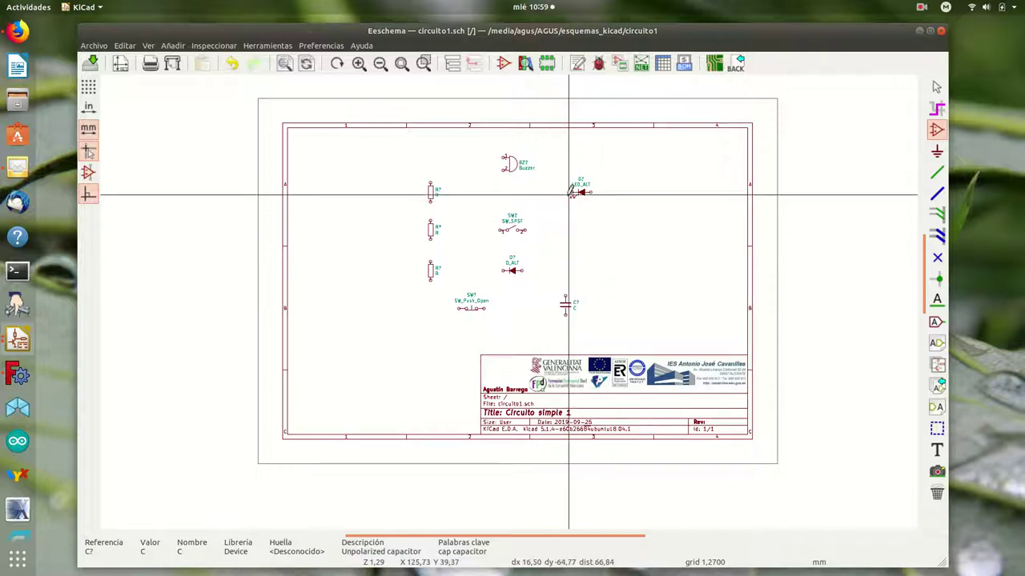
left_click(625, 275)
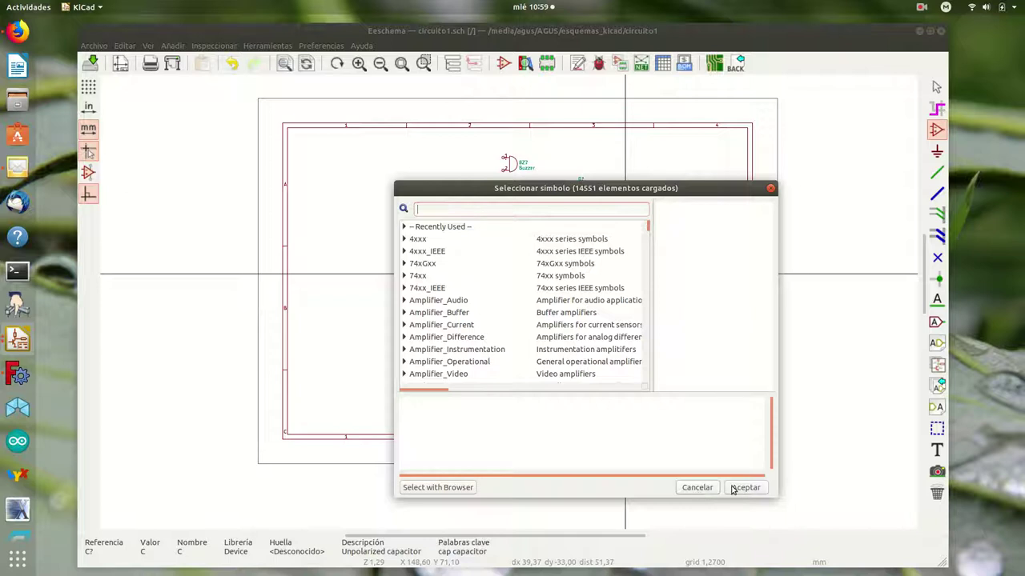
left_click(697, 489)
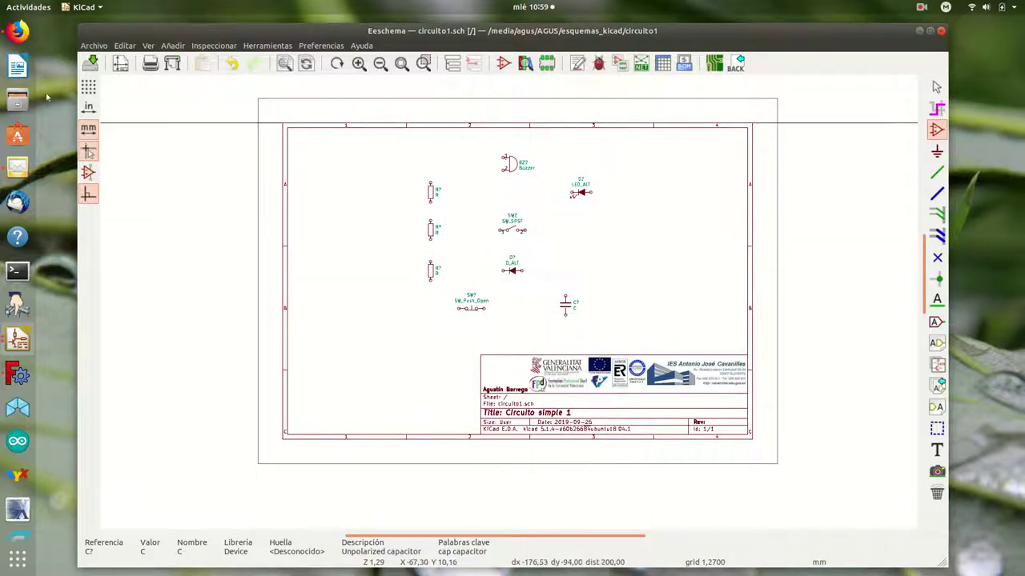
Step: Switch to Firefox, search Google for t106d, open the T106B1-T106M1 datasheet PDF for viewing, and return to the schematic
left_click(18, 32)
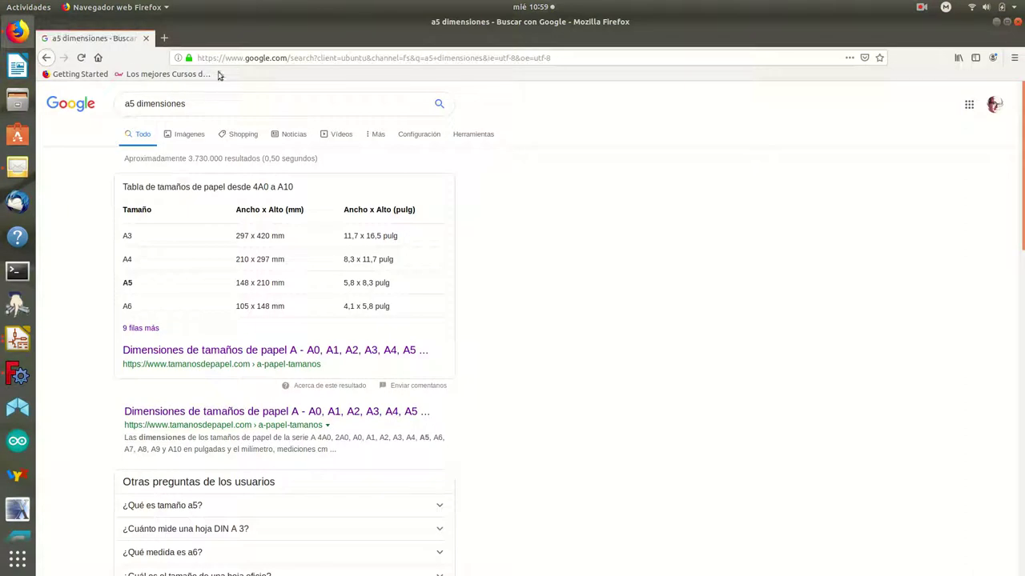
triple_click(201, 102)
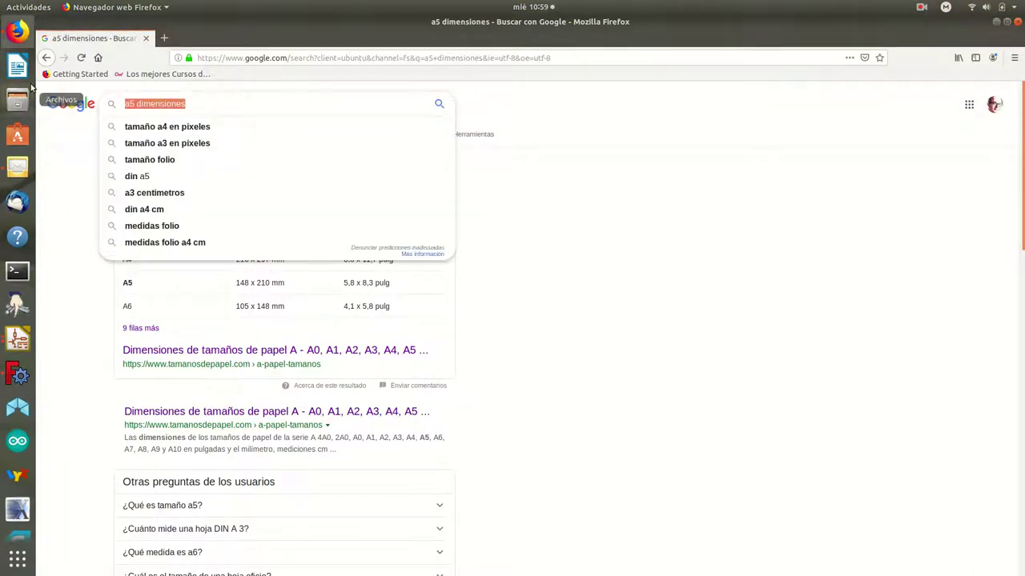
type("t106")
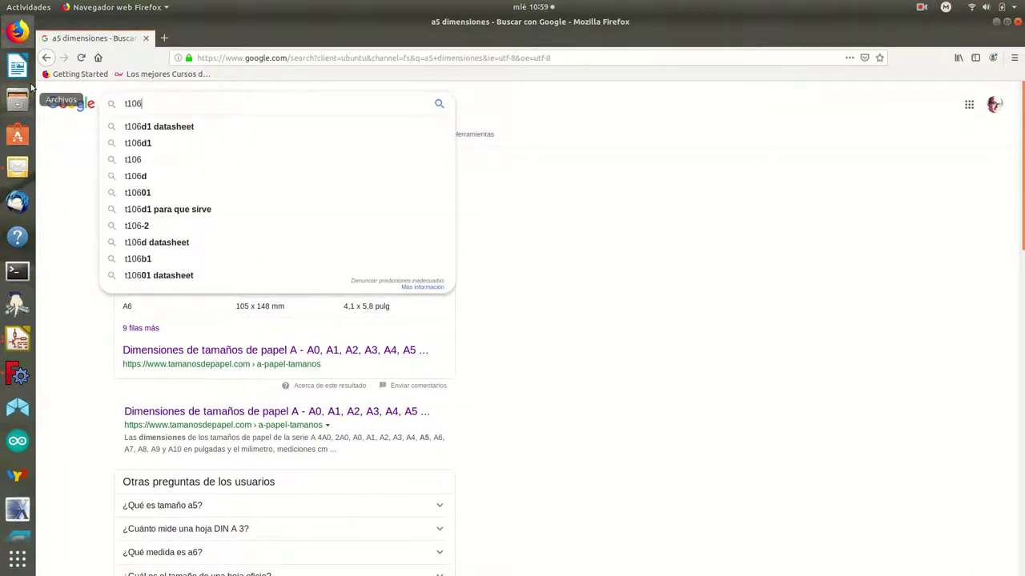
type("d")
key("Return")
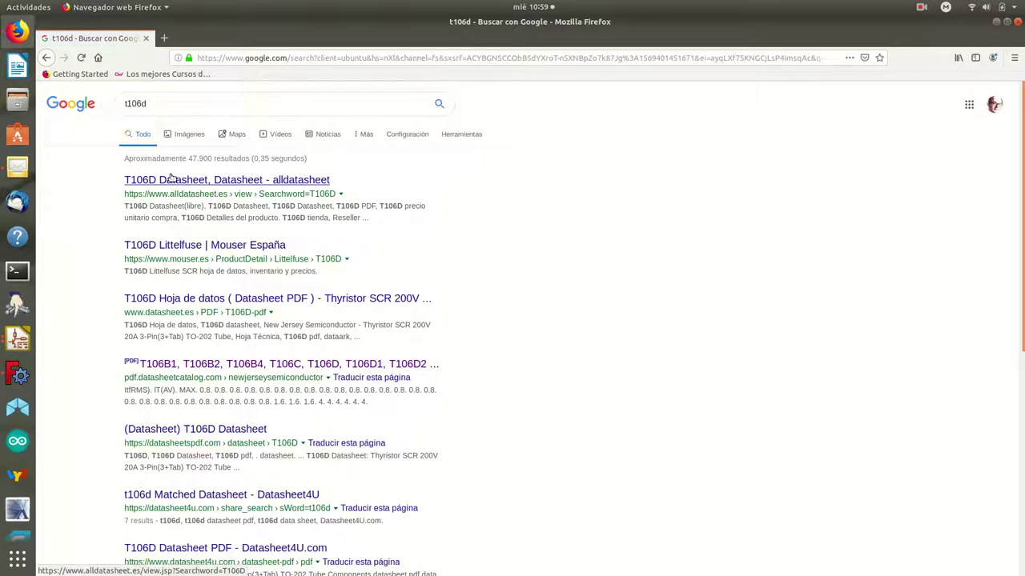
left_click(175, 368)
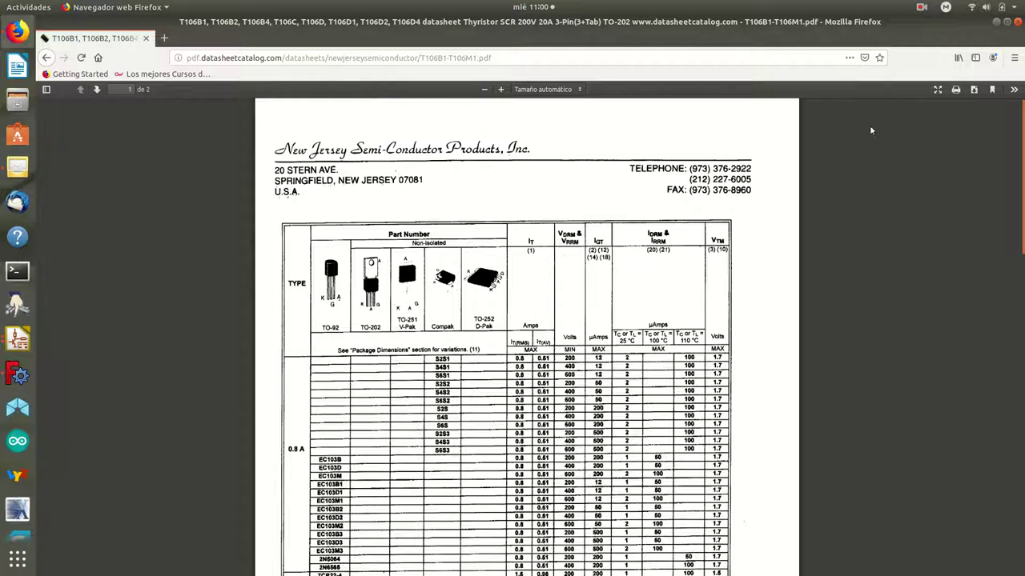
left_click(998, 21)
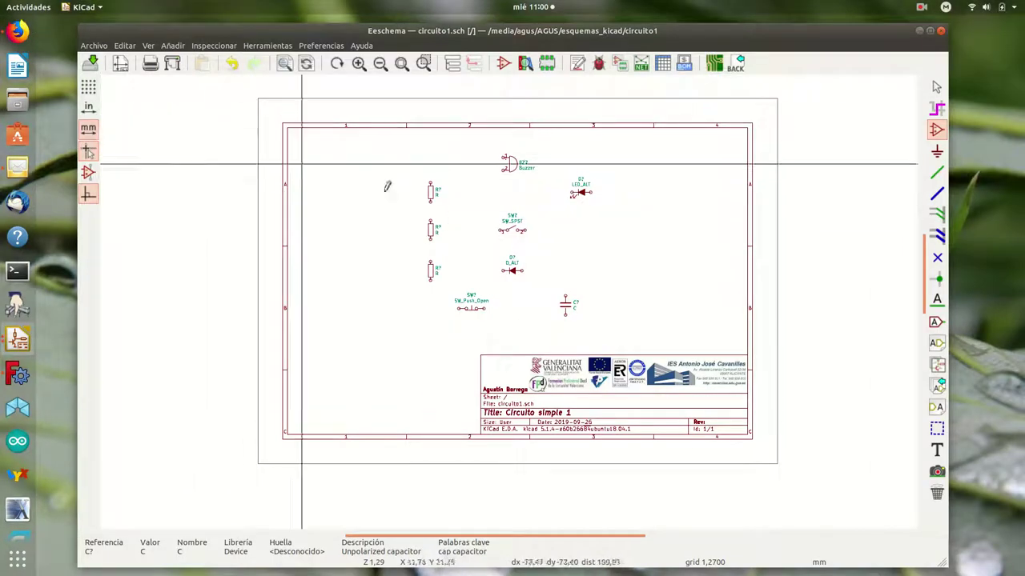
Step: Open the symbol chooser, look through the results for scr, and clear the search
left_click(604, 245)
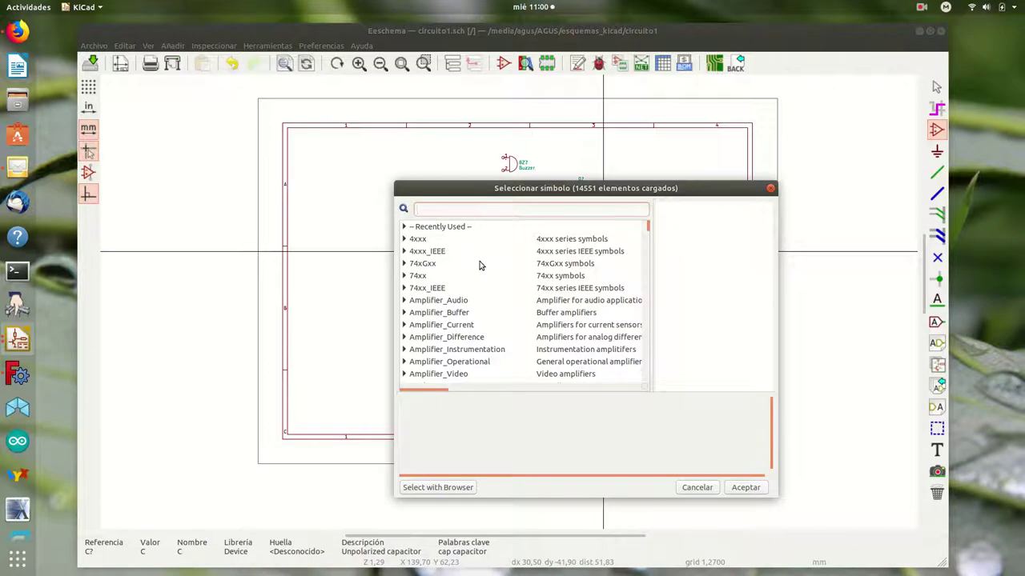
type("scr")
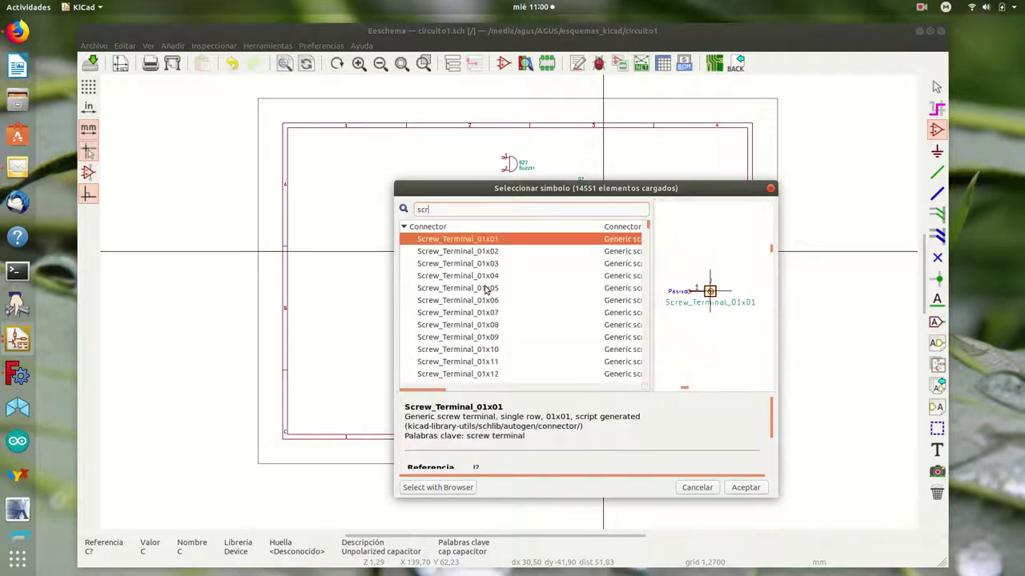
scroll(484, 277, "down", 10)
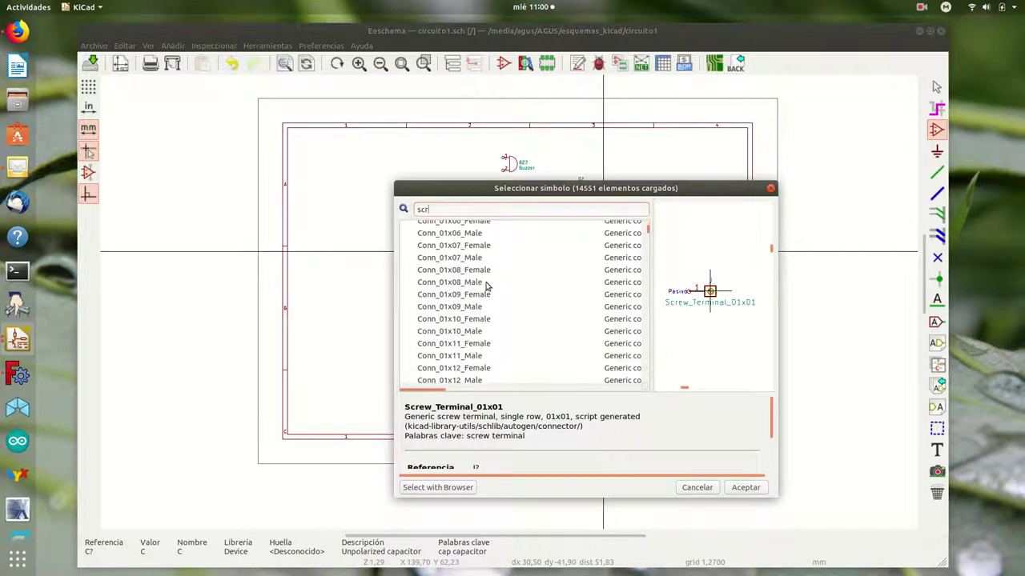
scroll(486, 284, "down", 10)
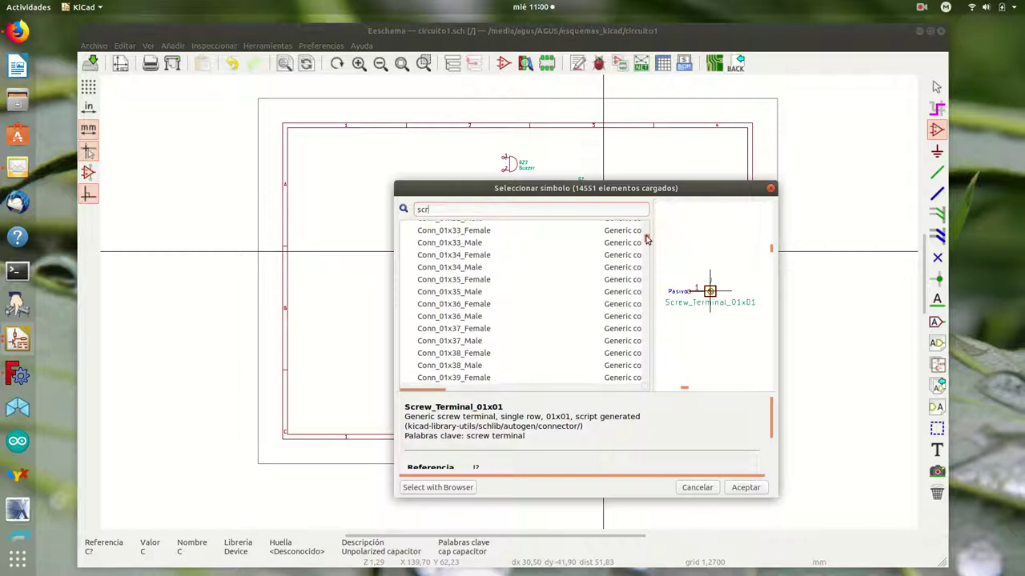
double_click(422, 208)
key("BackSpace")
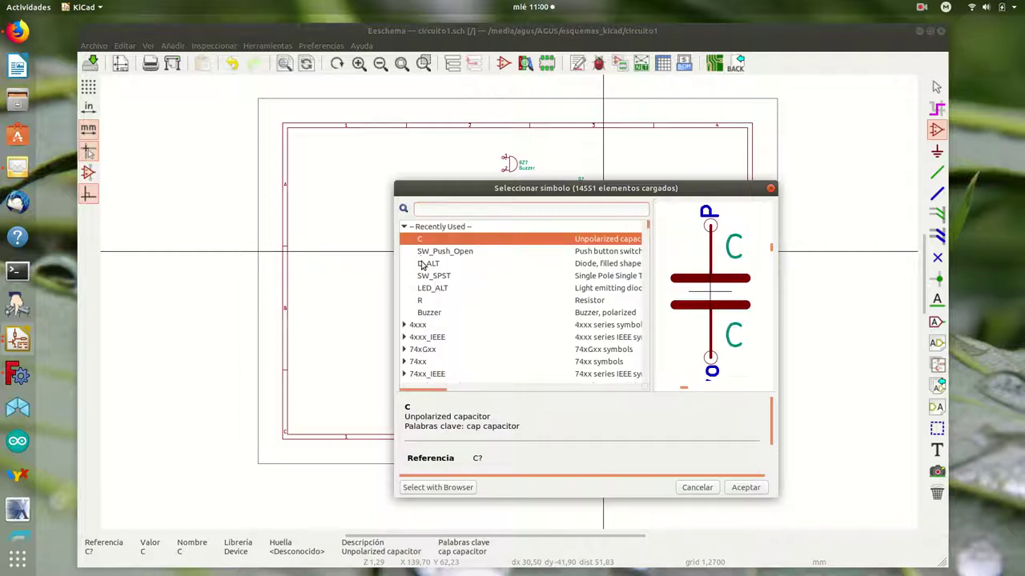
Step: Find the Q_SCR variants in the Device library and check the thyristor's pin order in the Firefox datasheet
scroll(423, 264, "down", 10)
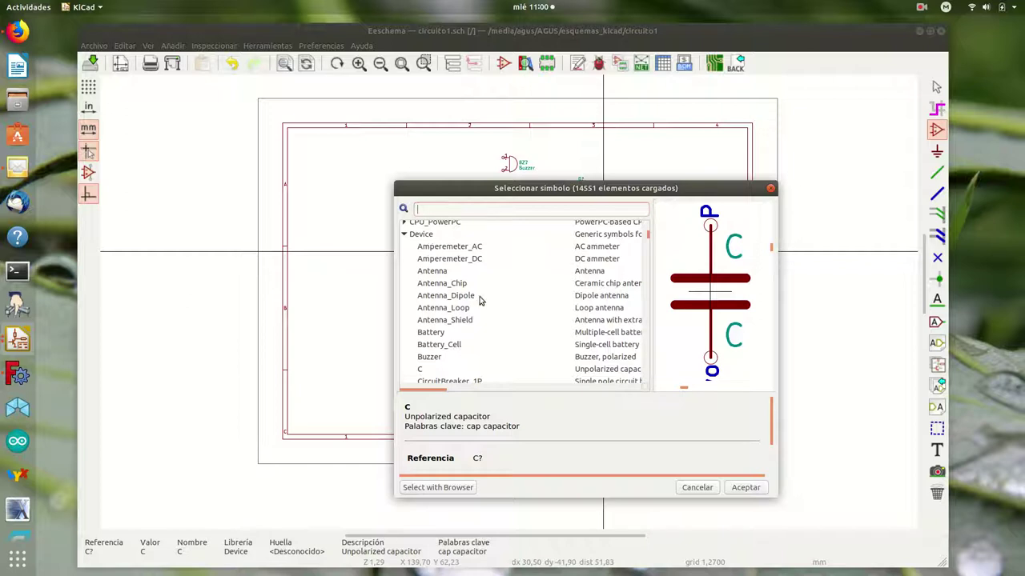
scroll(471, 301, "down", 4)
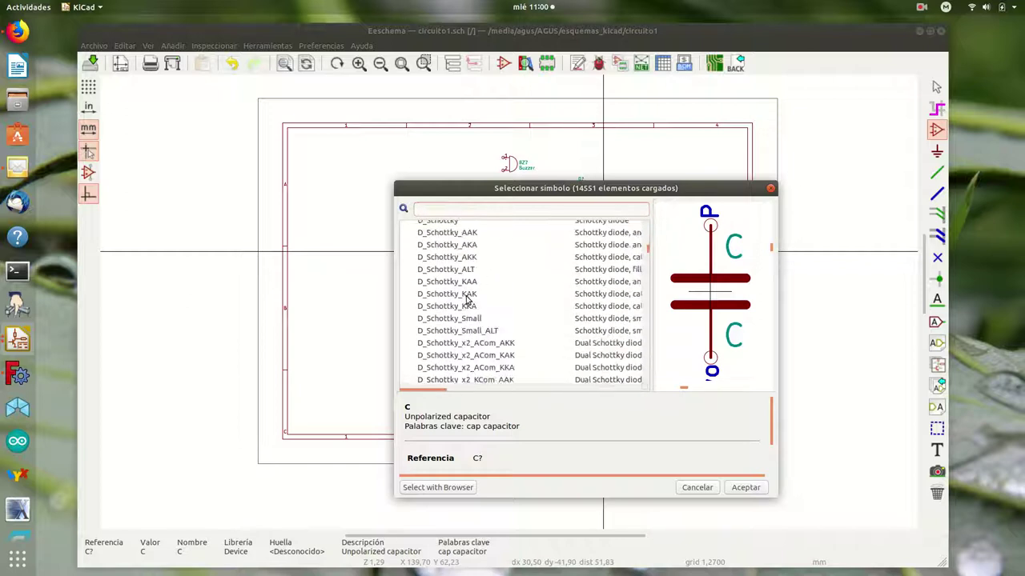
scroll(467, 295, "down", 3)
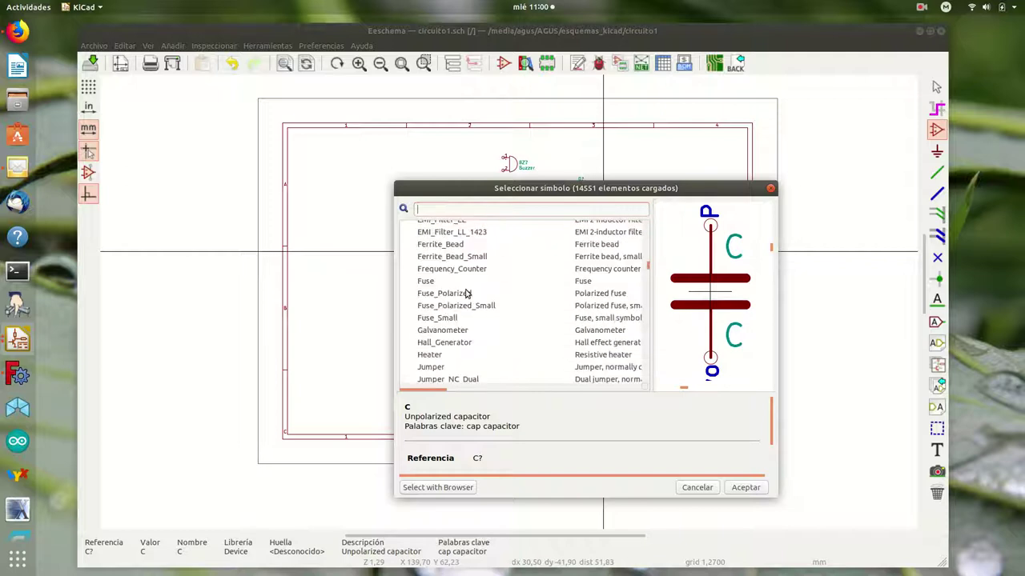
scroll(466, 295, "down", 10)
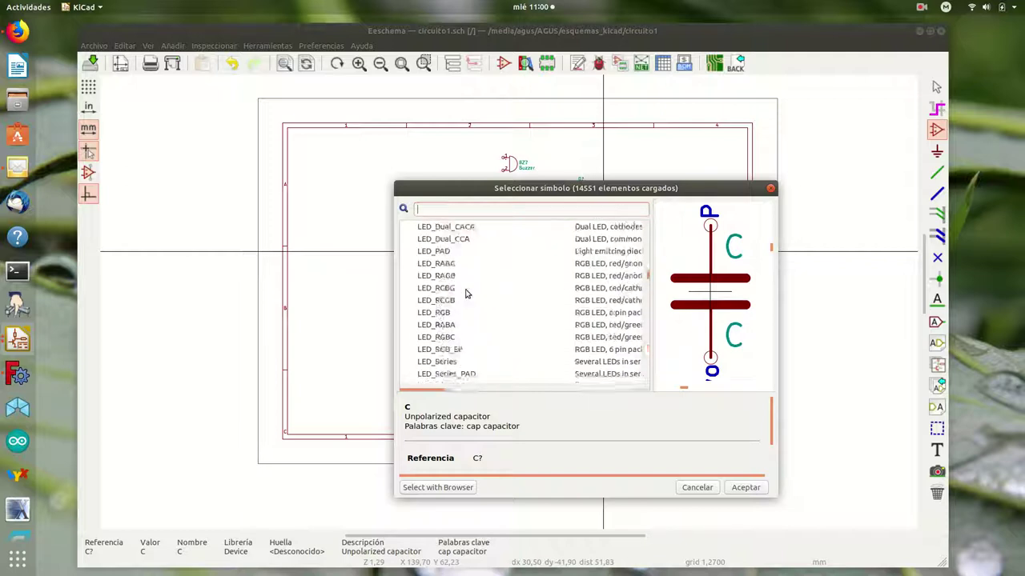
scroll(467, 295, "down", 7)
scroll(466, 294, "down", 8)
scroll(467, 295, "down", 10)
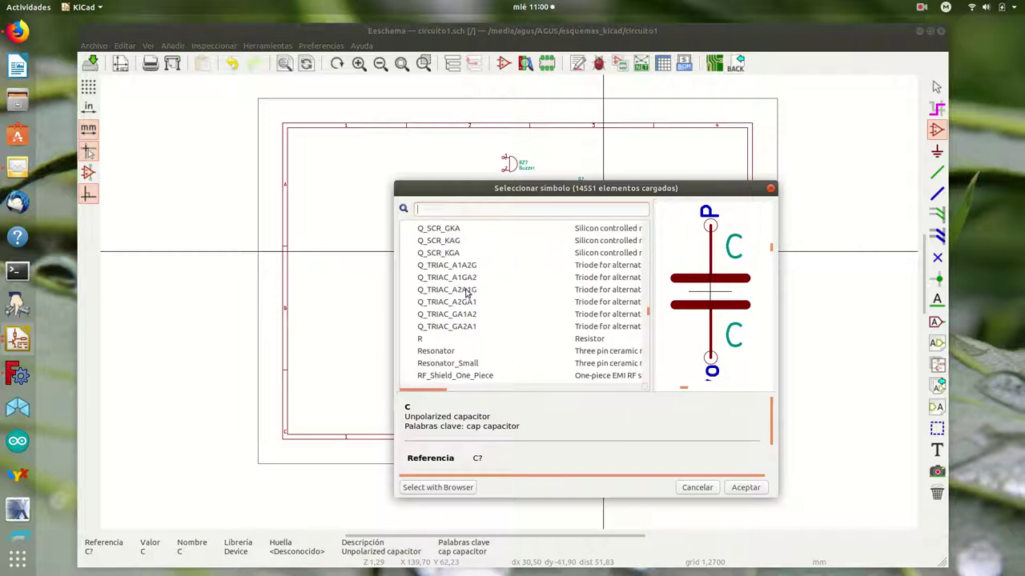
scroll(465, 293, "up", 3)
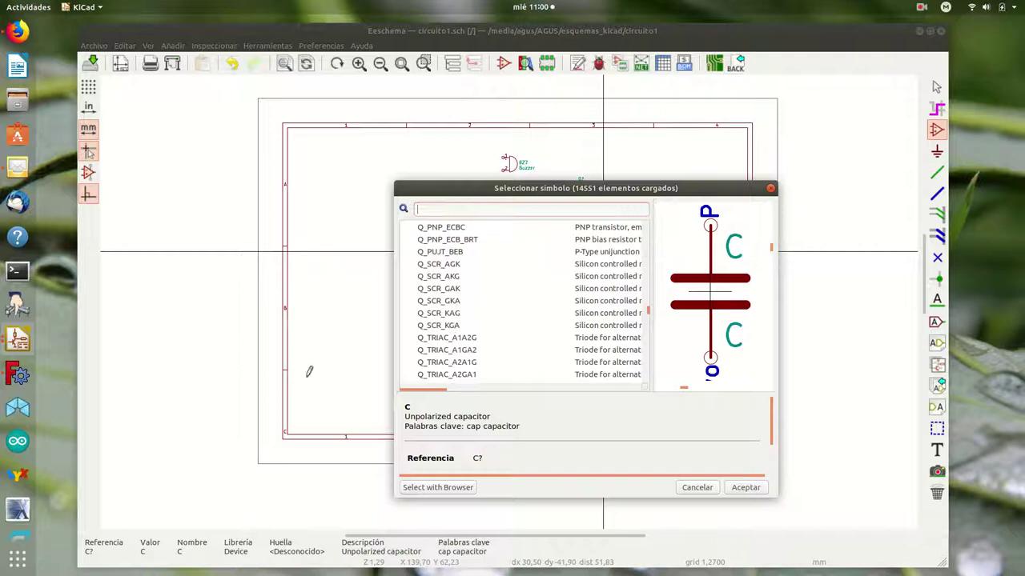
left_click(17, 31)
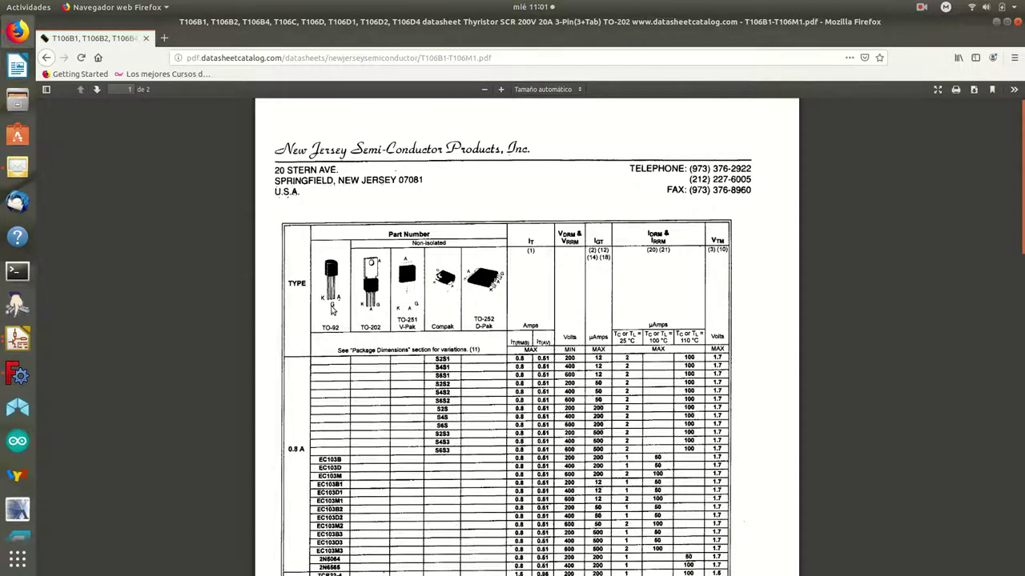
left_click(997, 23)
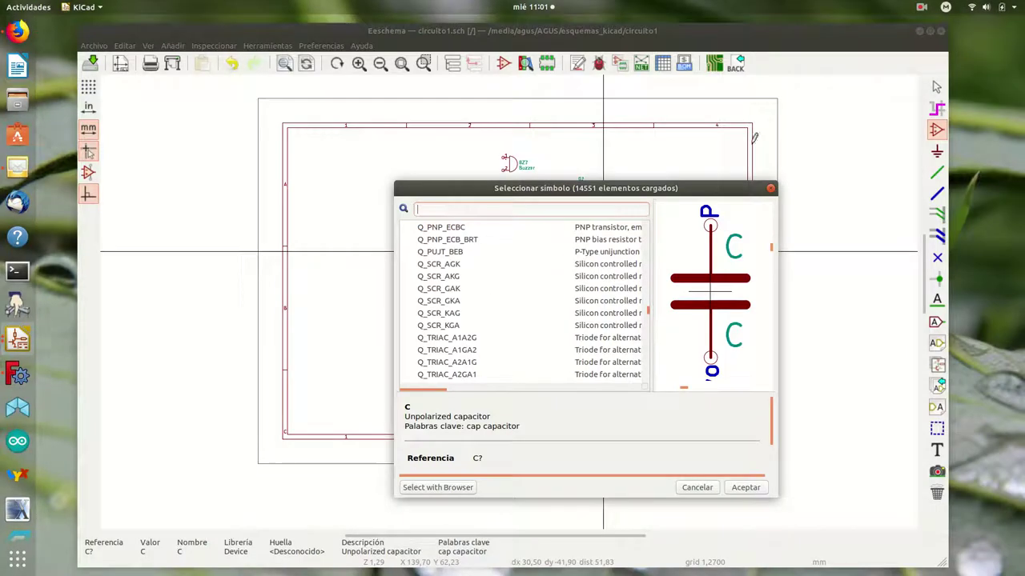
Step: Choose the Q_SCR_KGA thyristor and place it above and right of the capacitor, at about X 141, Y 67 mm
left_click(446, 327)
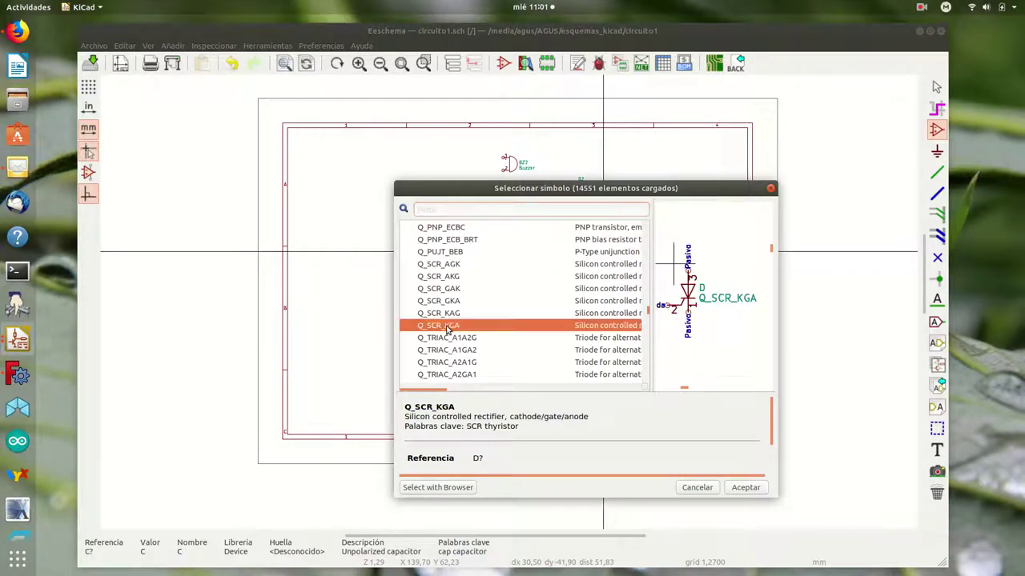
left_click(744, 488)
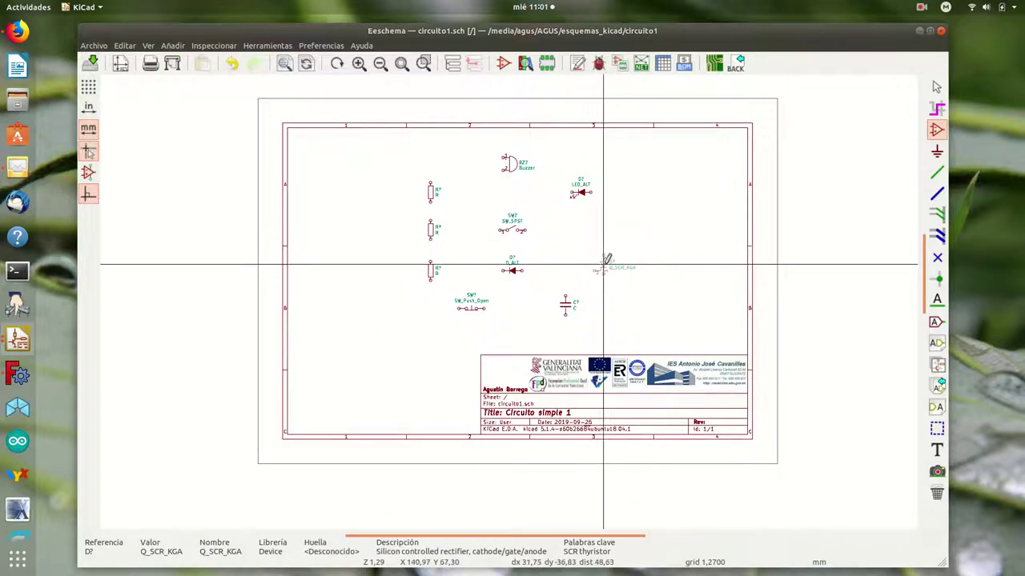
left_click(608, 264)
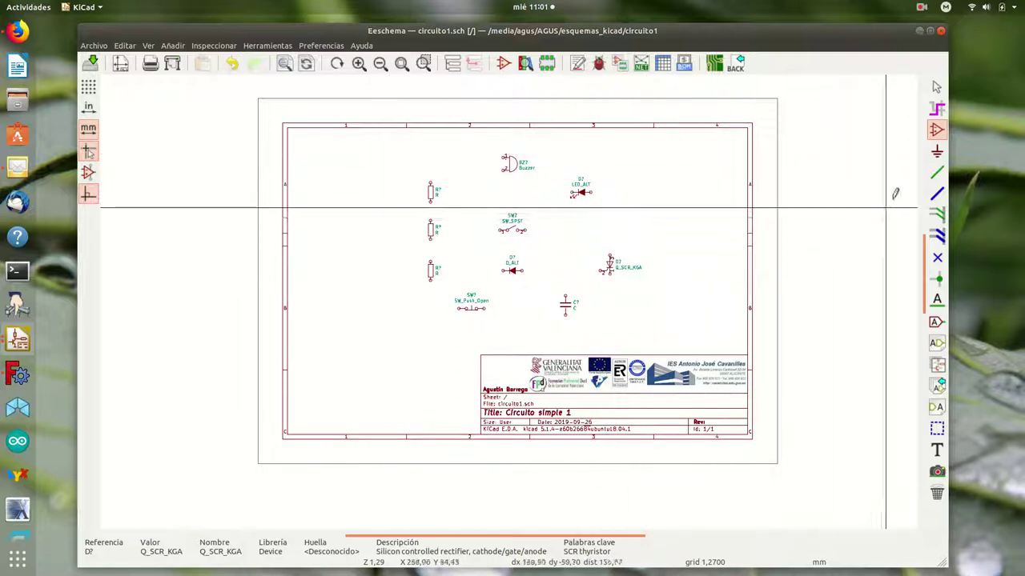
Step: Start adding a power symbol below the three resistors and list the ground symbols in the power library
left_click(937, 153)
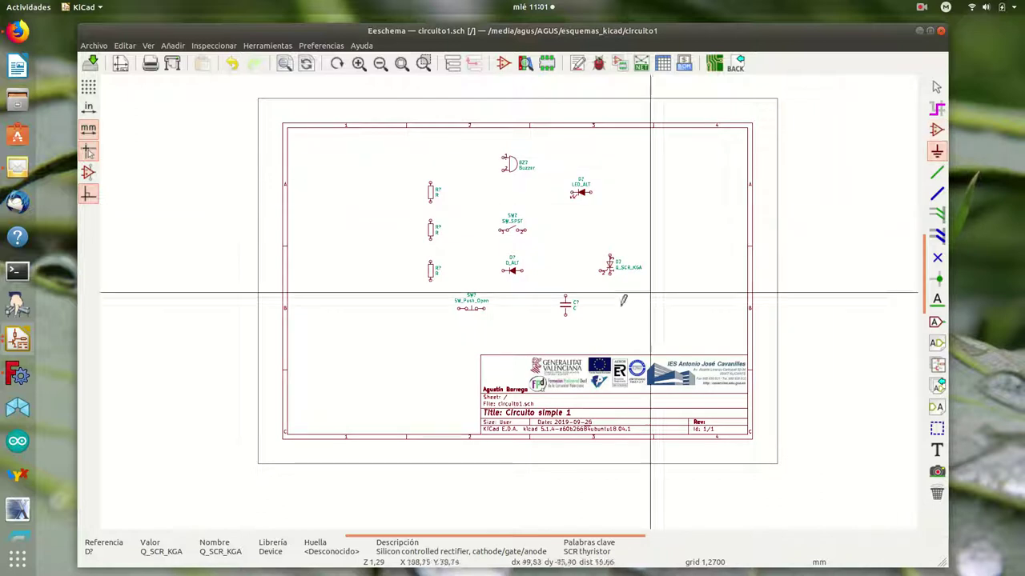
left_click(431, 334)
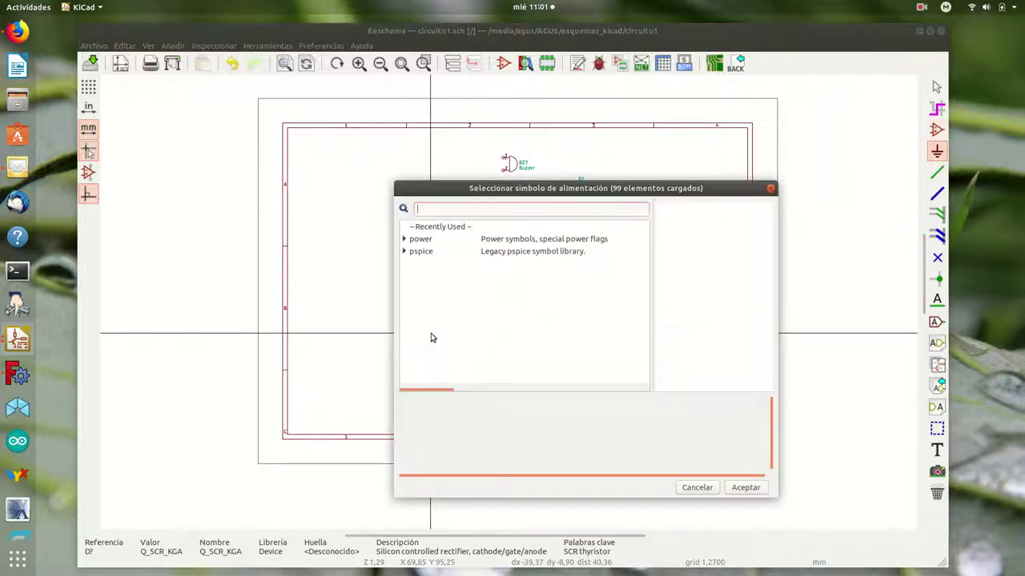
left_click(403, 239)
scroll(453, 290, "down", 12)
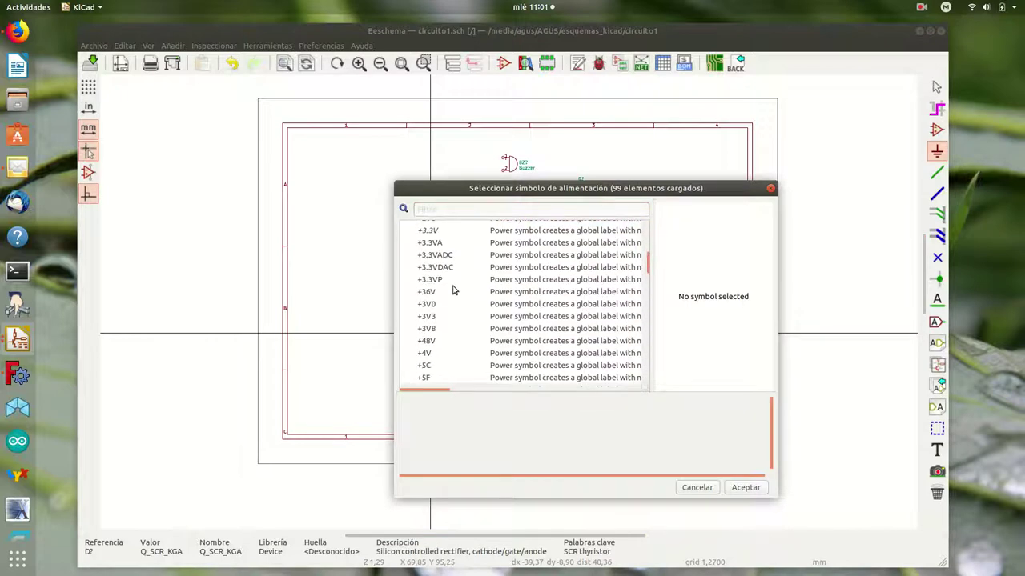
scroll(452, 290, "down", 7)
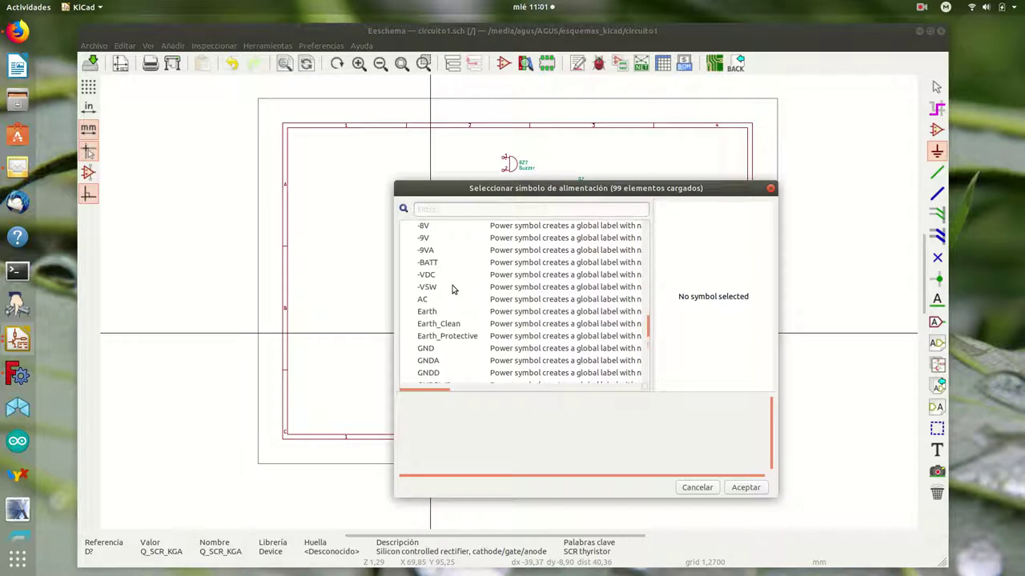
Step: Compare the ground symbol variants, choose GNDREF, and place it below the resistors at about X 70, Y 96.5 mm
left_click(440, 302)
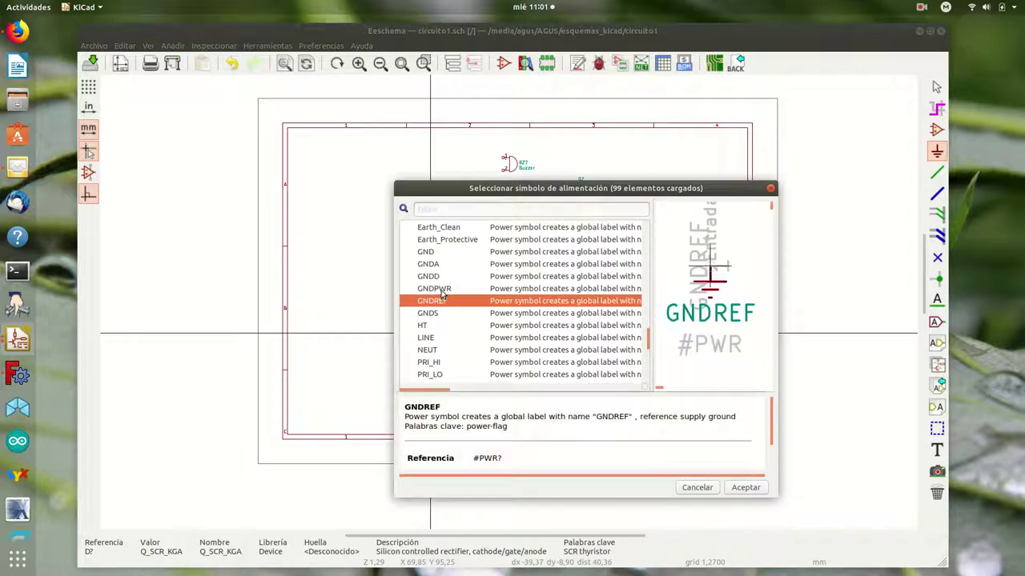
left_click(442, 290)
left_click(440, 278)
left_click(439, 266)
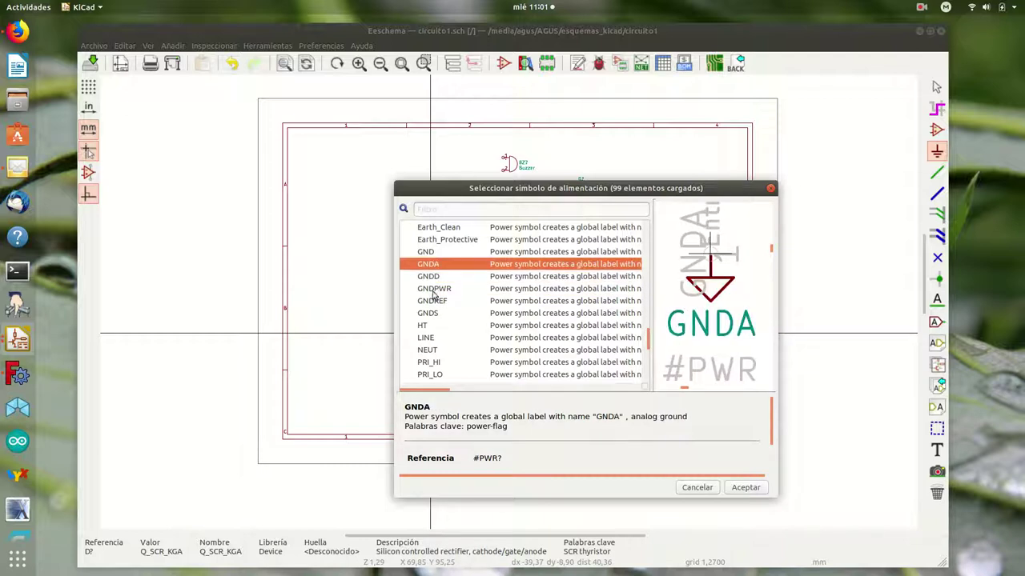
left_click(437, 302)
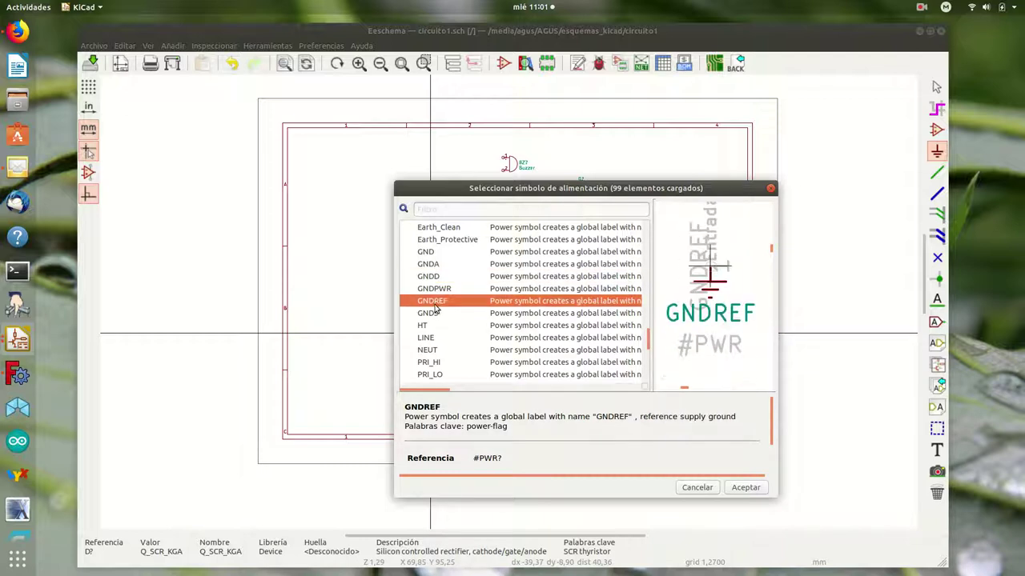
left_click(746, 487)
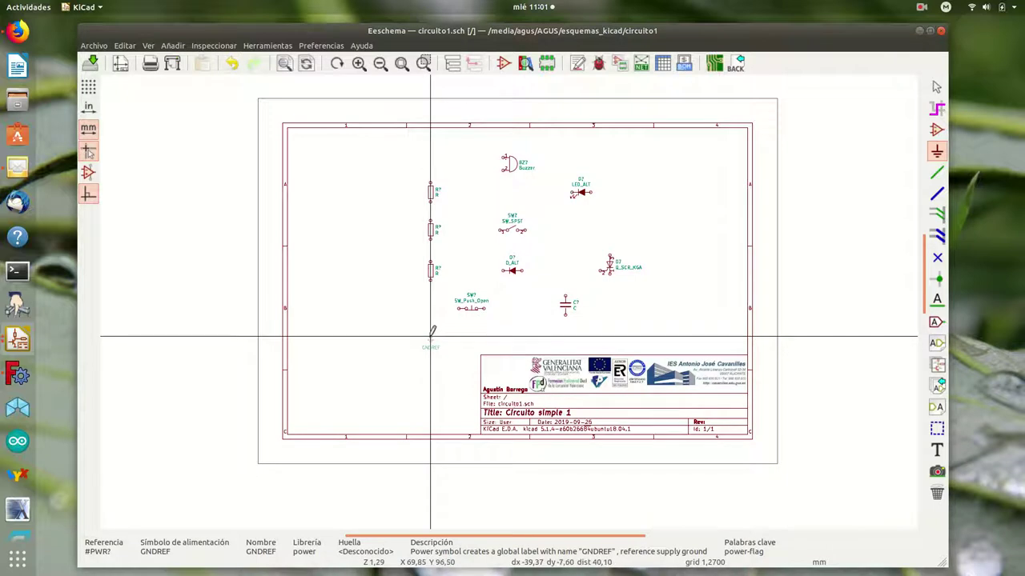
left_click(430, 336)
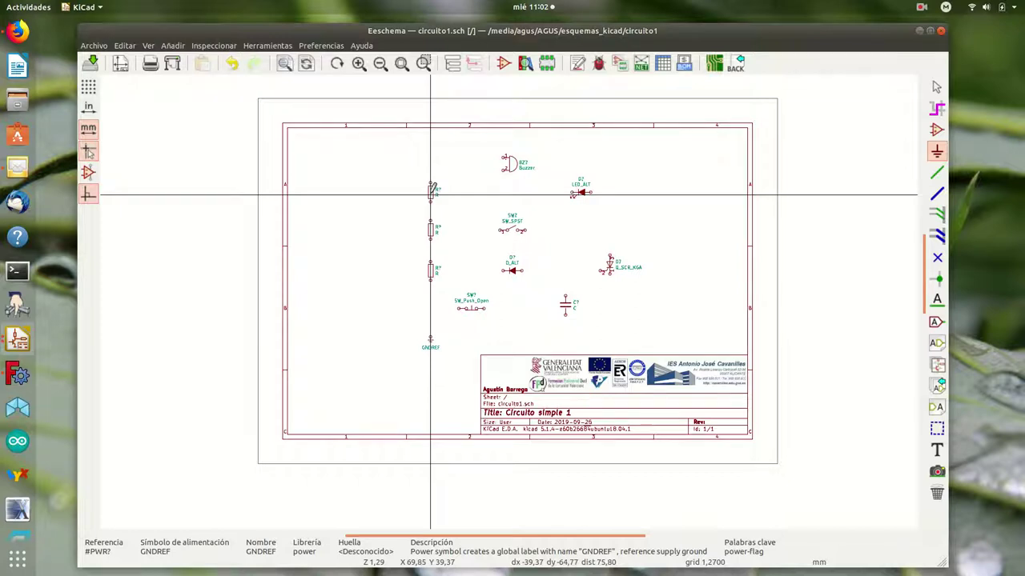
Step: Rotate the upper and middle resistors by 90° so they lie horizontally
key("m")
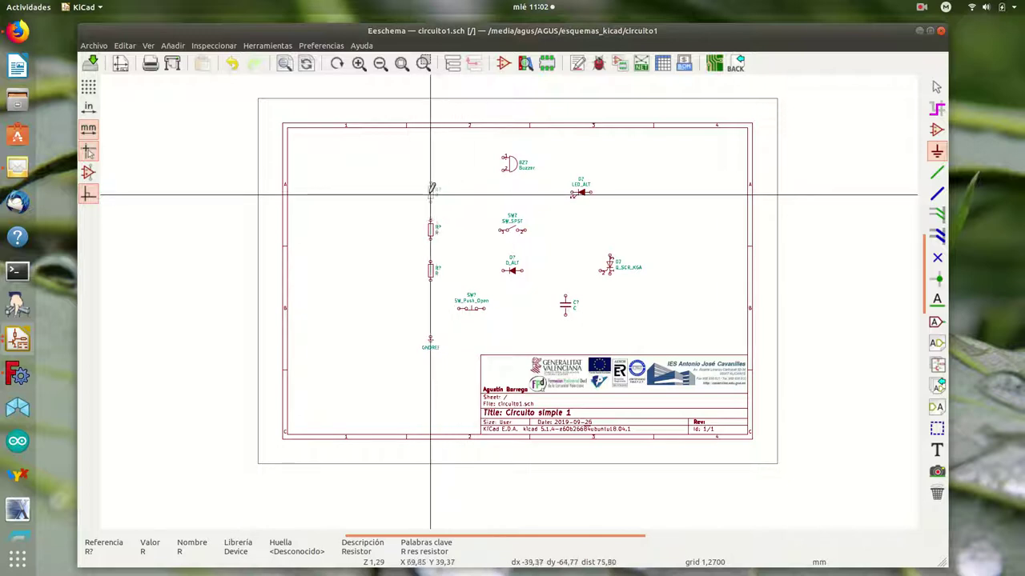
left_click(431, 192)
key("r")
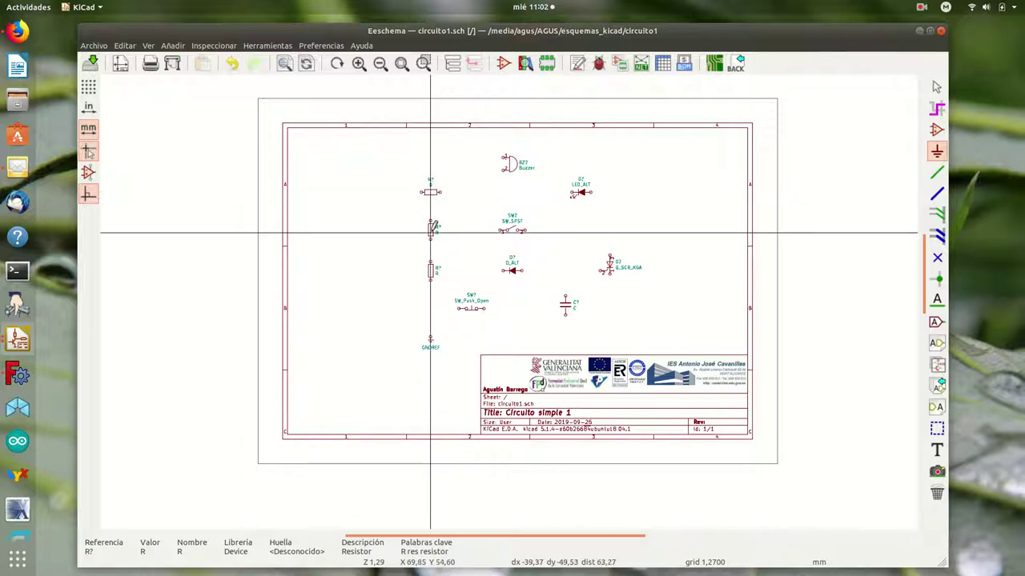
key("r")
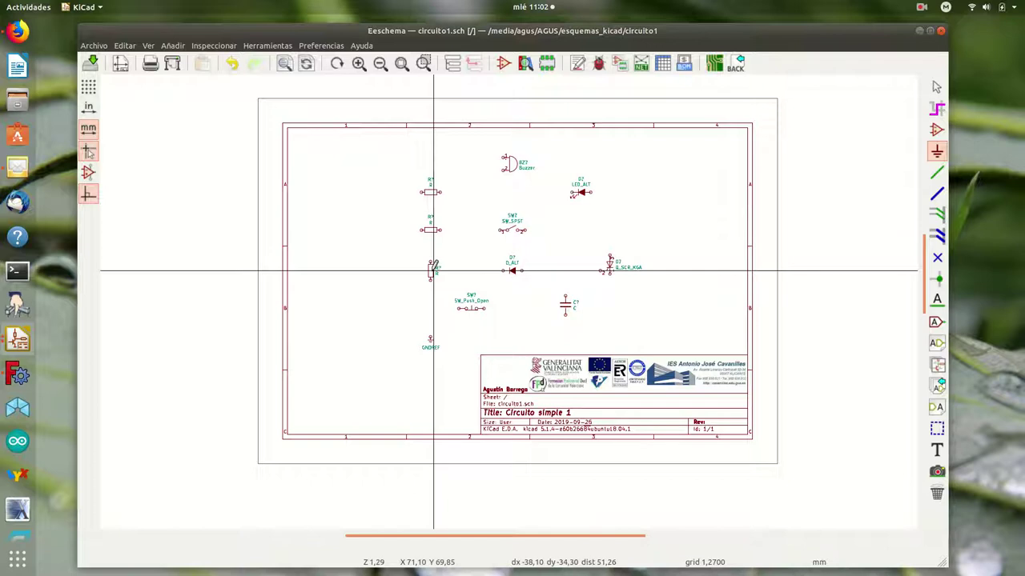
key("p")
left_click(687, 486)
key("Escape")
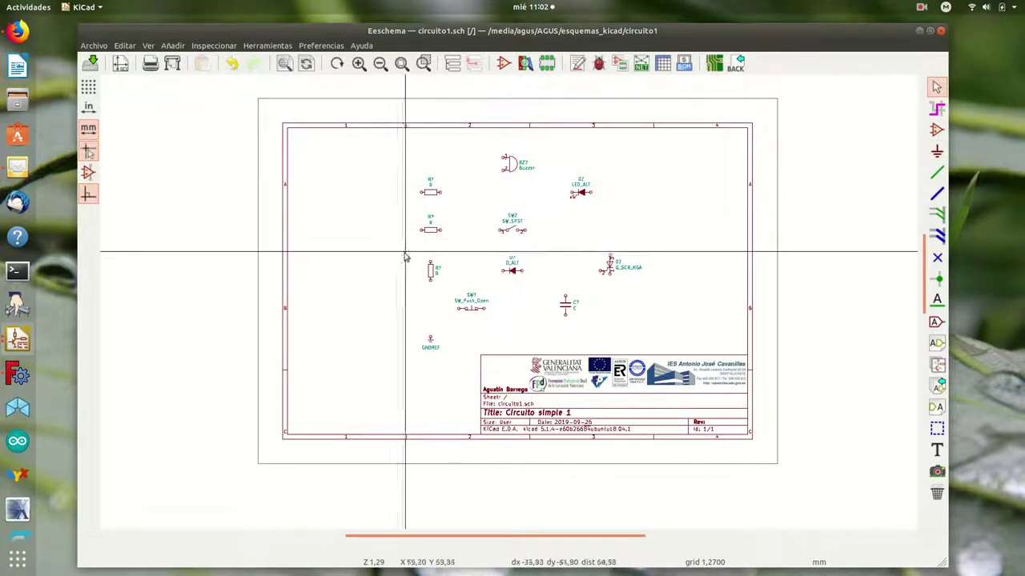
Step: Rotate the lowest resistor to horizontal, and rotate and mirror the buzzer so its pins face down with pin 1 on the left
key("r")
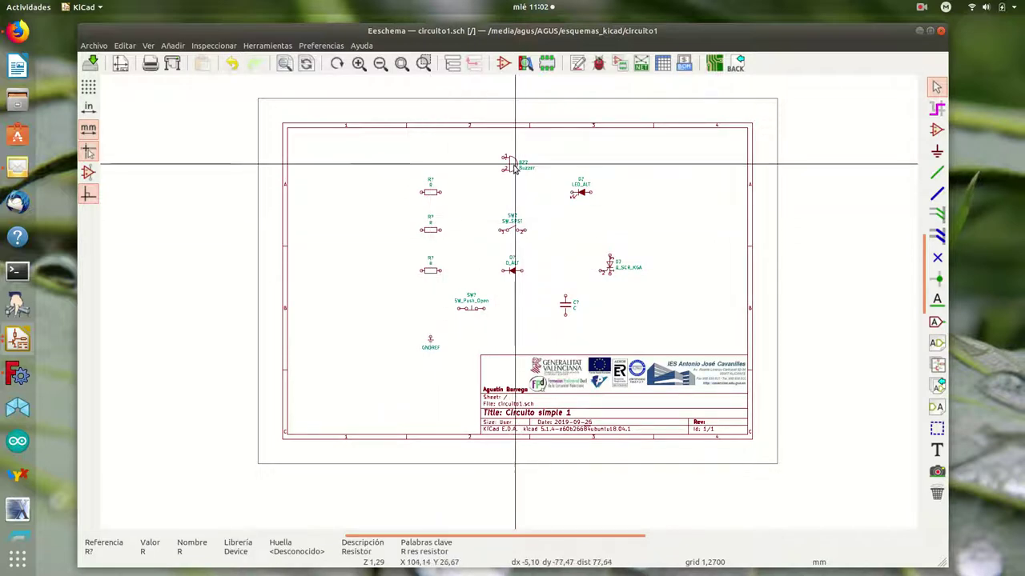
key("r")
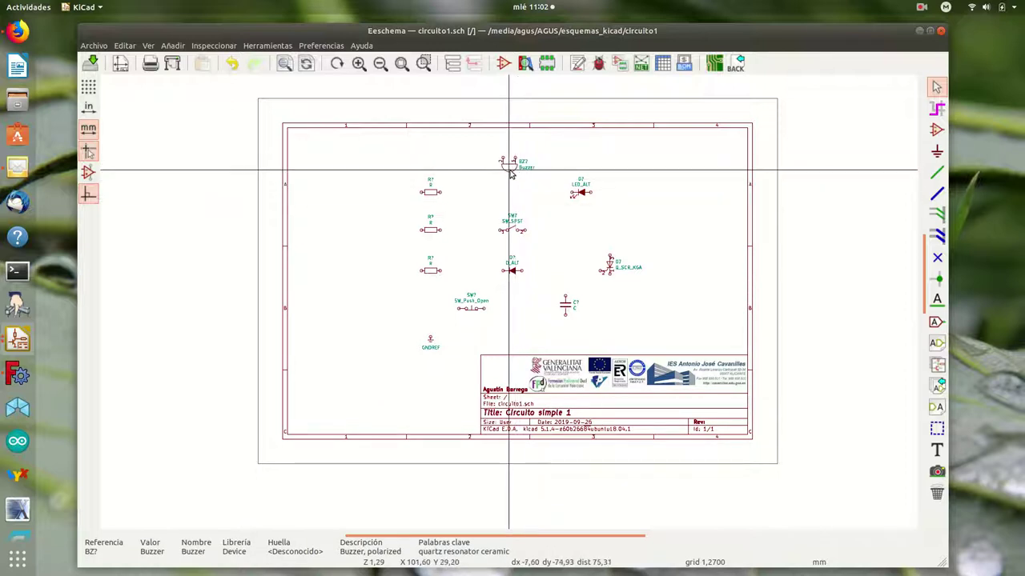
scroll(509, 174, "up", 2)
scroll(509, 305, "up", 4)
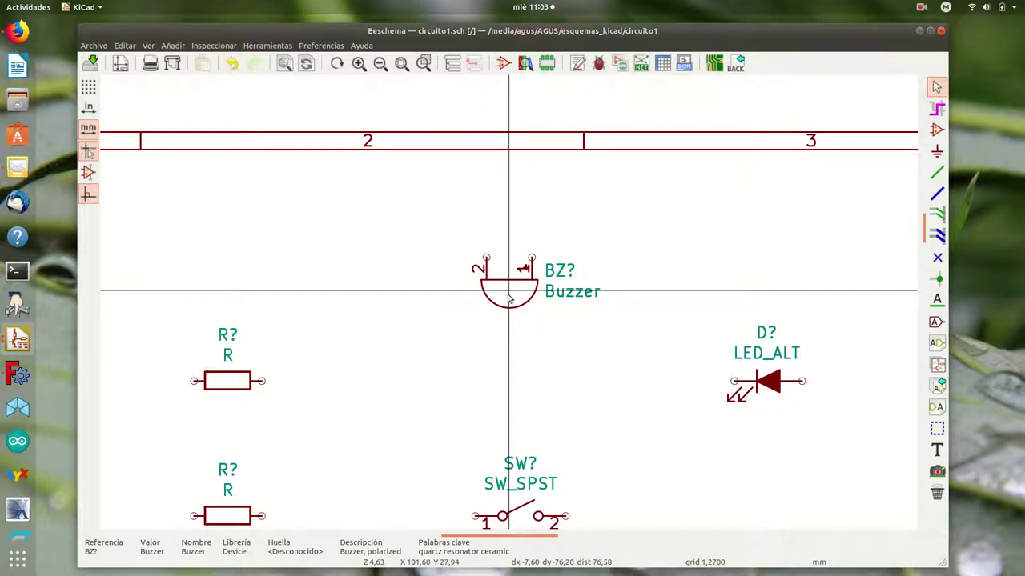
key("x")
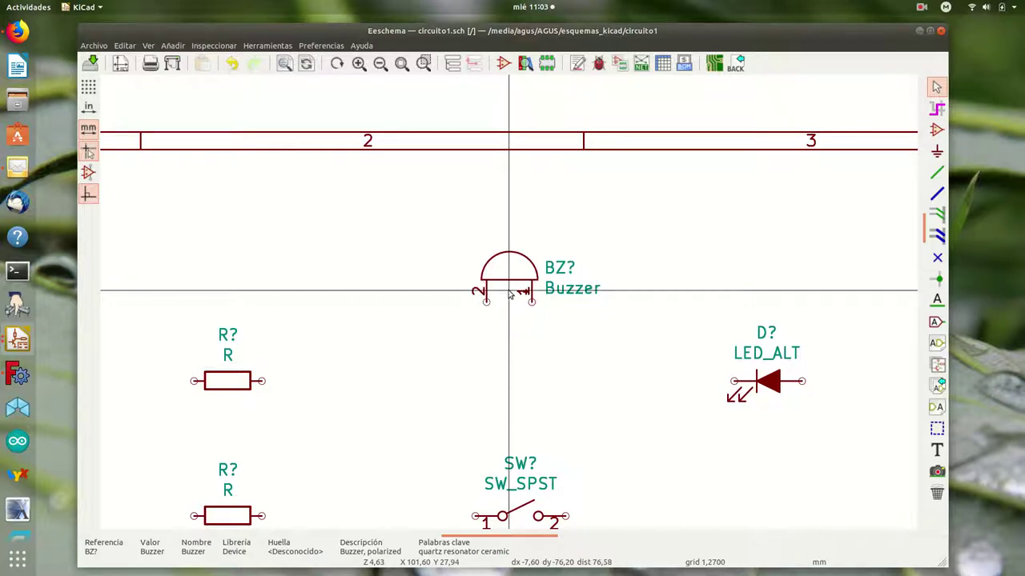
key("y")
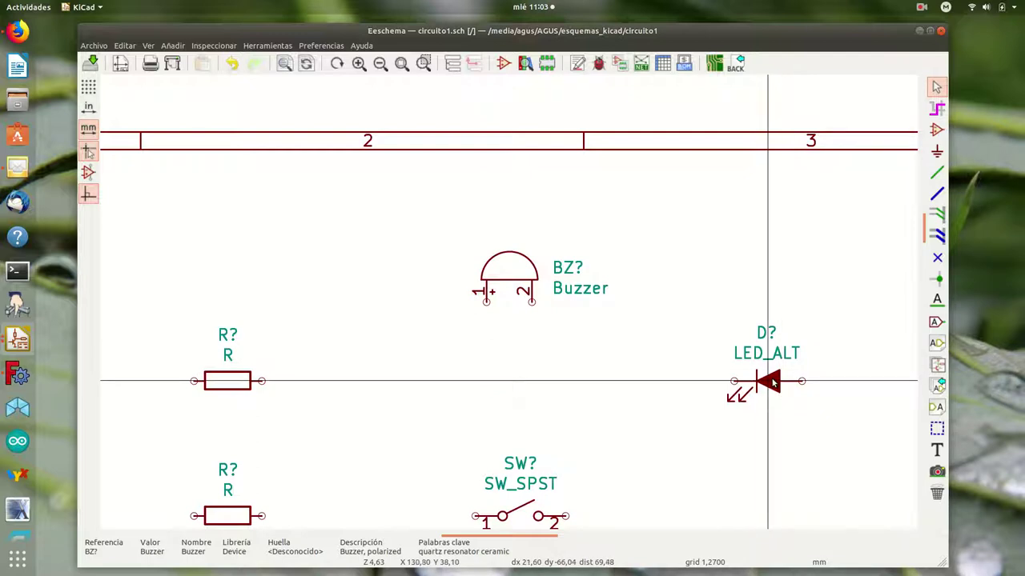
Step: Mirror the LED_ALT symbol vertically and horizontally, and flip the D_ALT diode horizontally, so both point to the right
key("x")
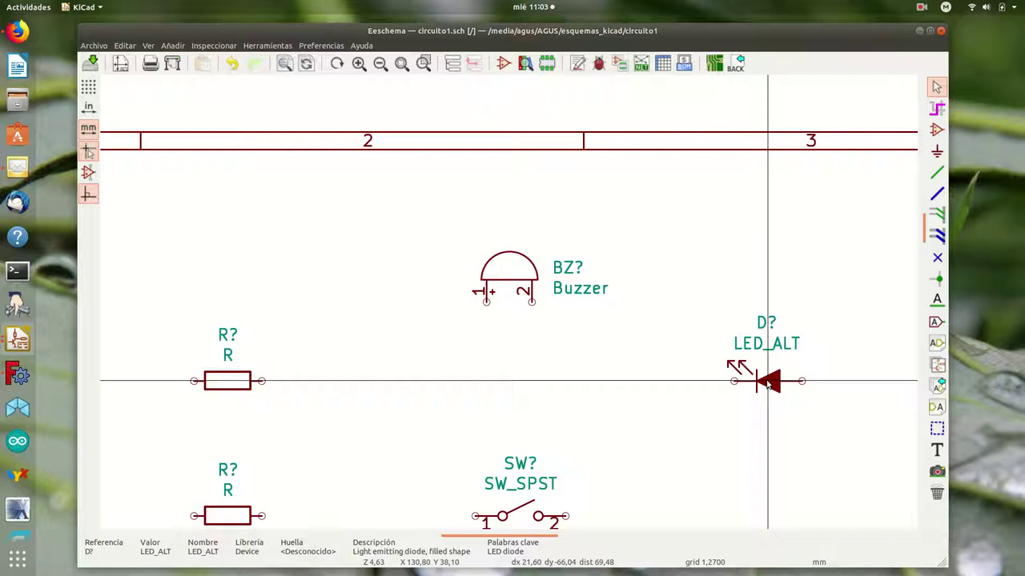
key("y")
left_click(767, 383)
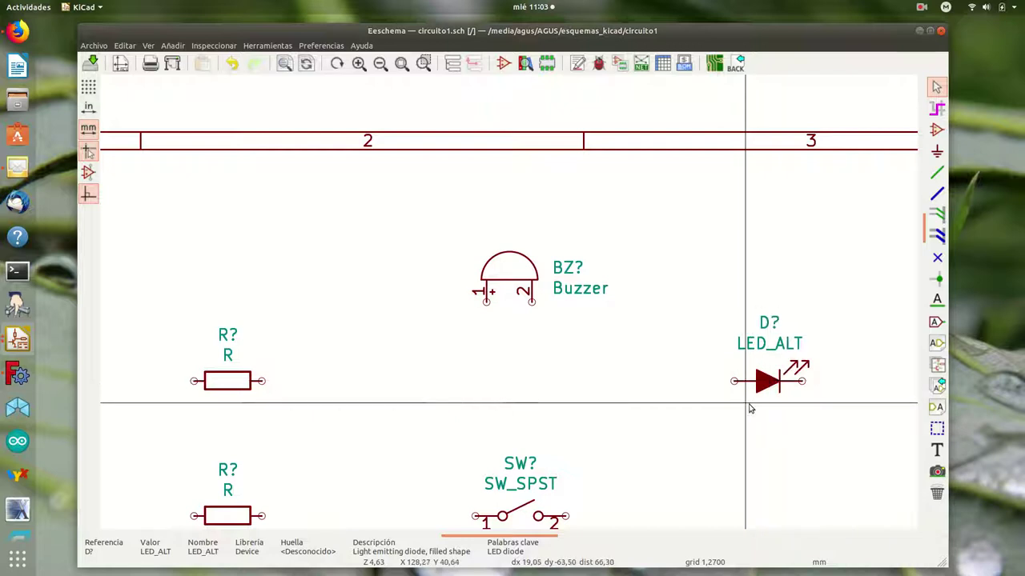
scroll(645, 453, "down", 2)
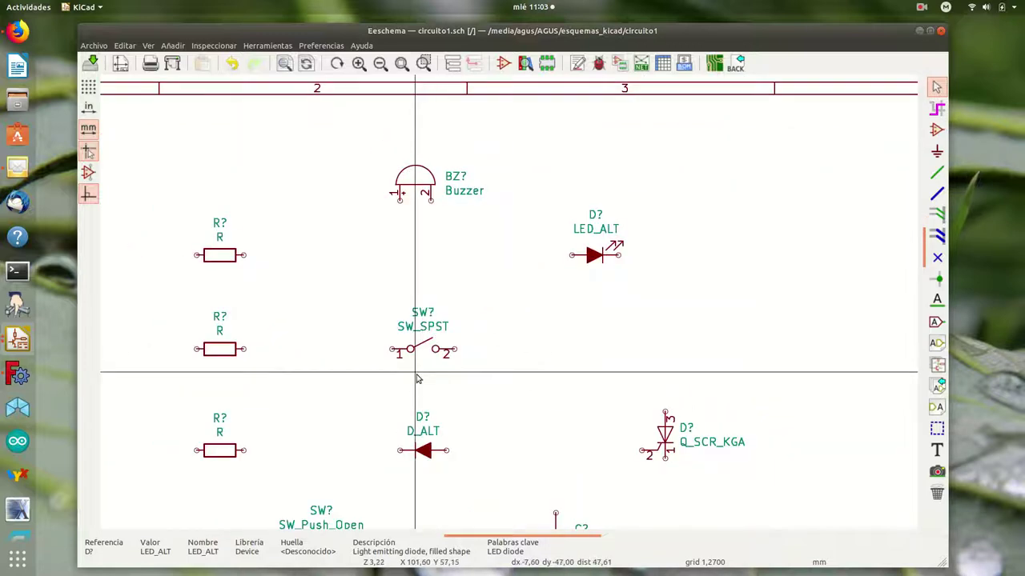
scroll(416, 378, "down", 1)
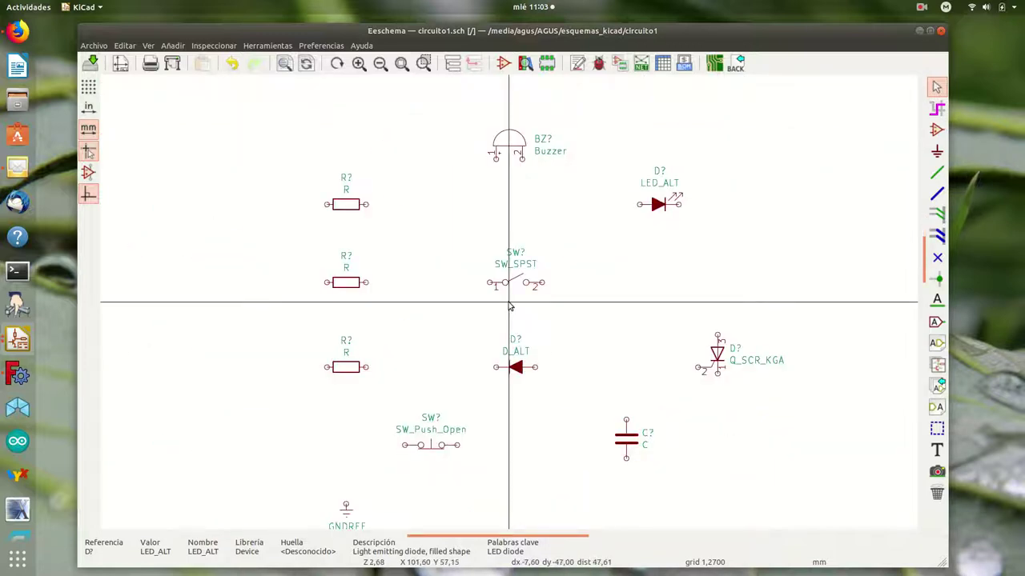
left_click(516, 369)
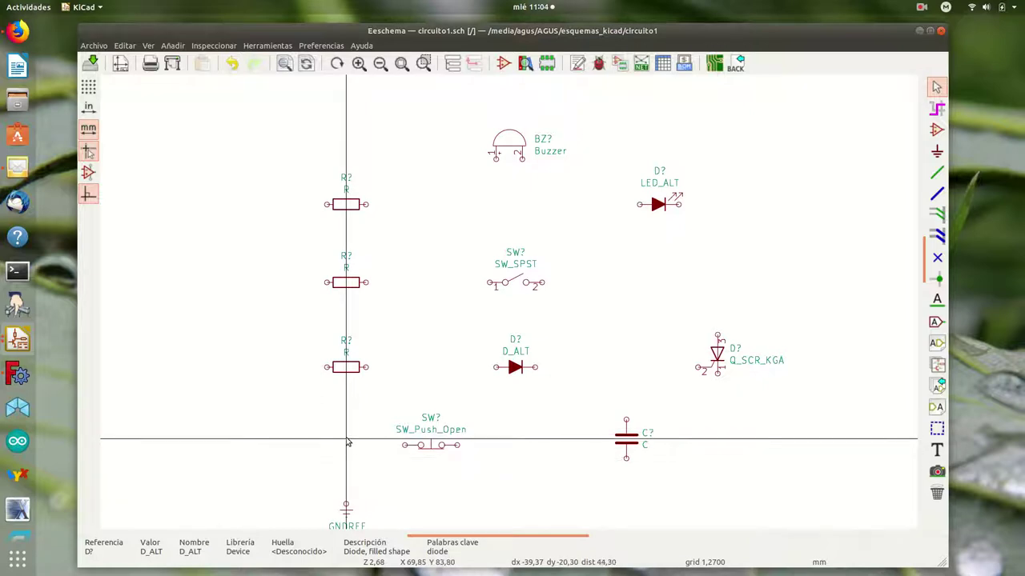
Step: Search the symbol library for bat, choose the multiple-cell Battery, and place it between the lowest resistor and GNDREF at about X 70, Y 85 mm
type("a")
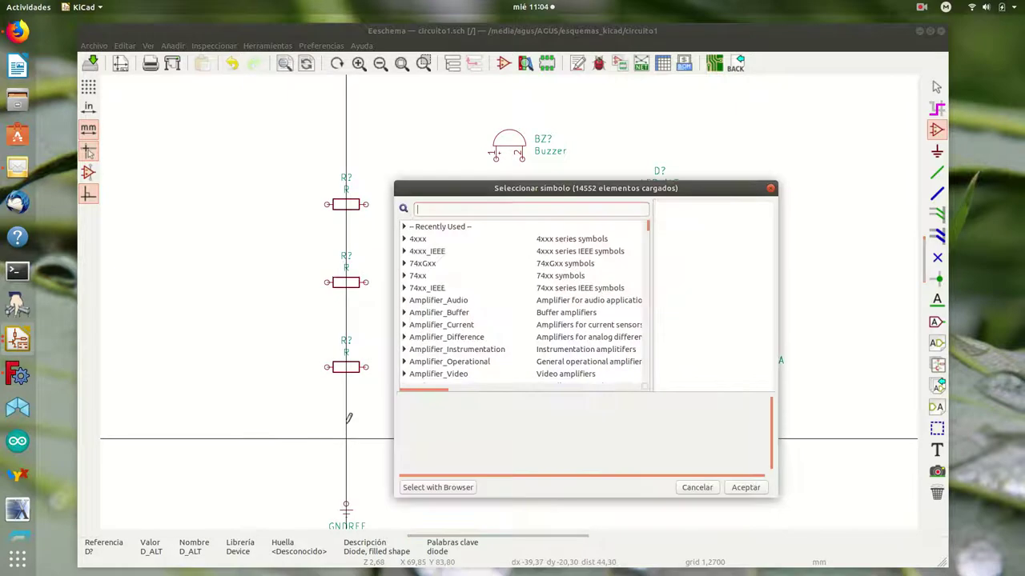
type("bat")
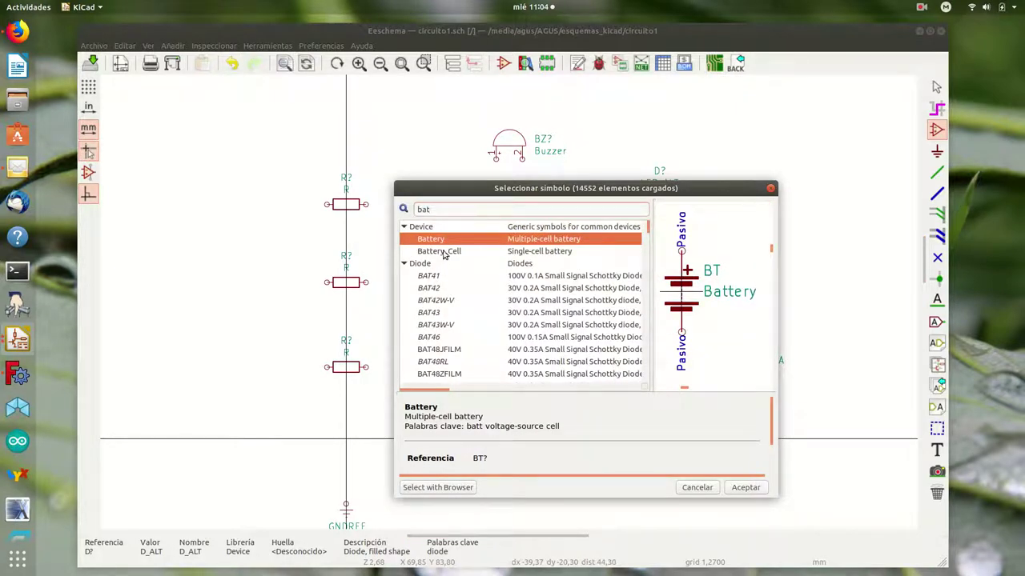
left_click(445, 254)
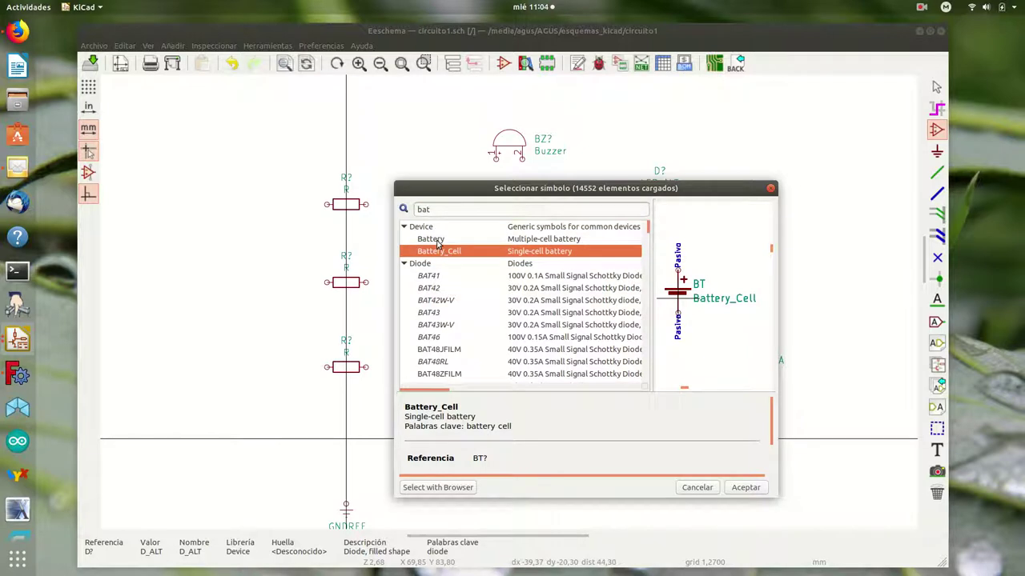
left_click(438, 242)
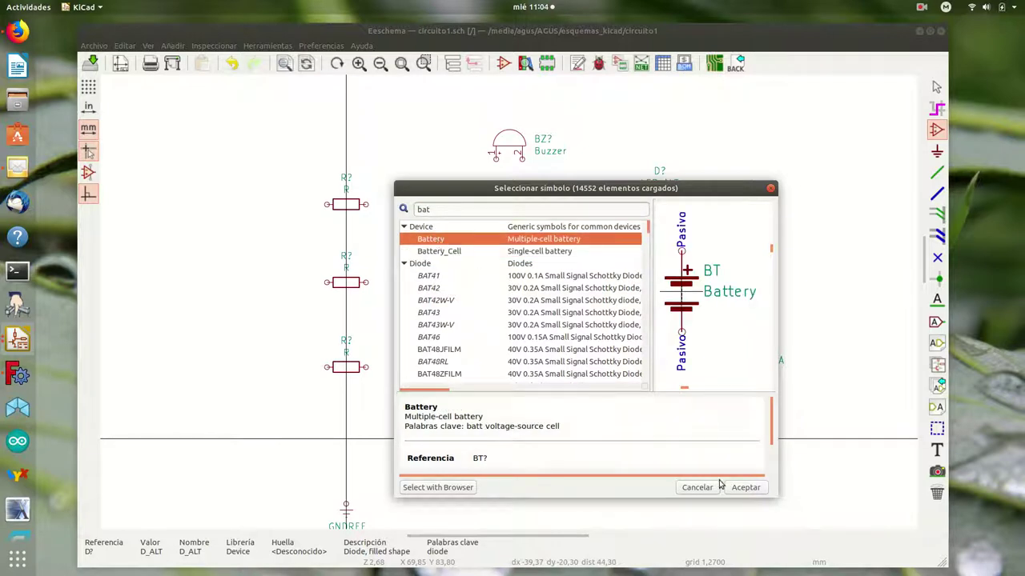
left_click(744, 488)
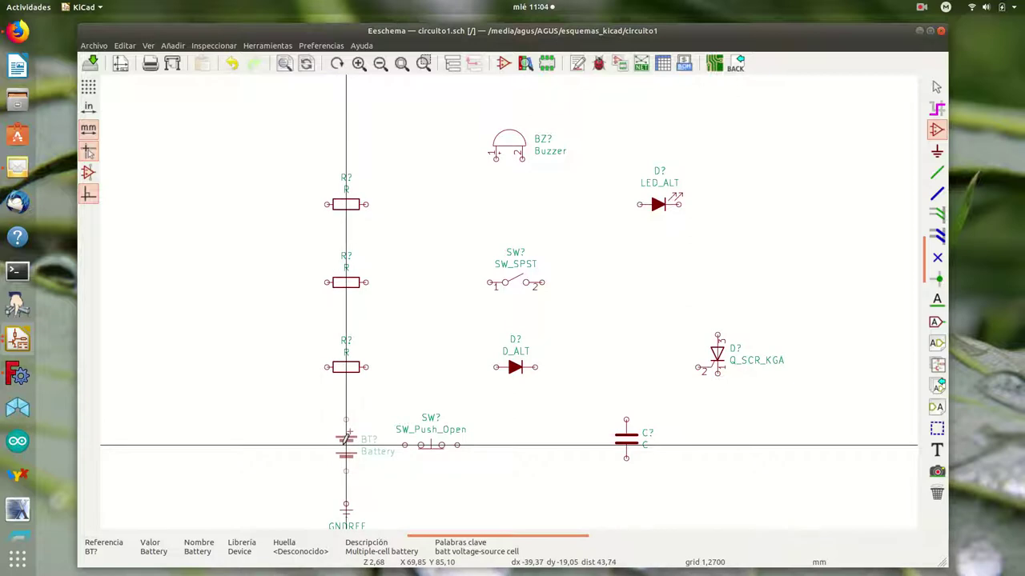
left_click(346, 446)
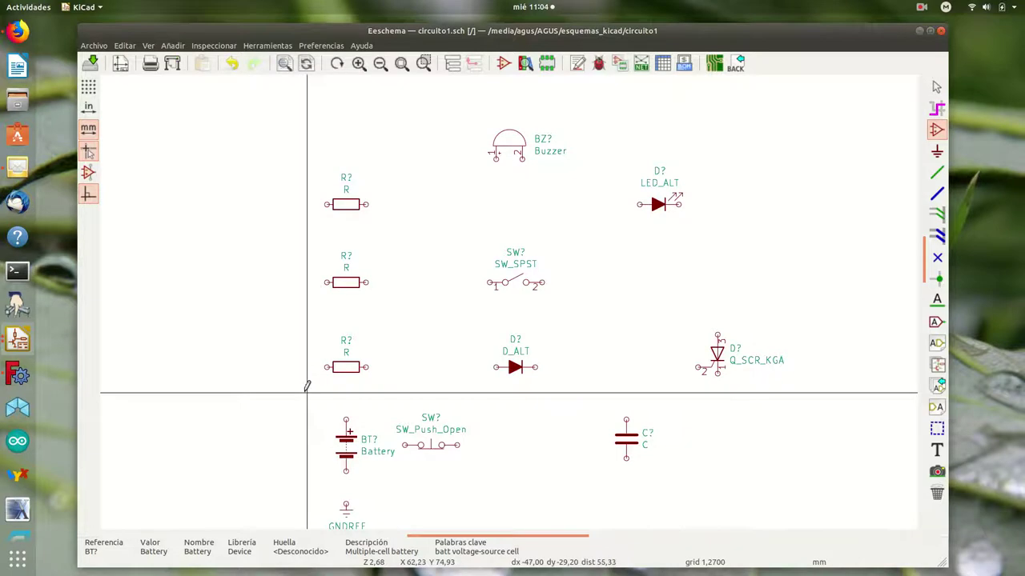
Step: Move all the placed symbols together as a block about 13 mm left and 4 mm up on the sheet
scroll(304, 385, "down", 1)
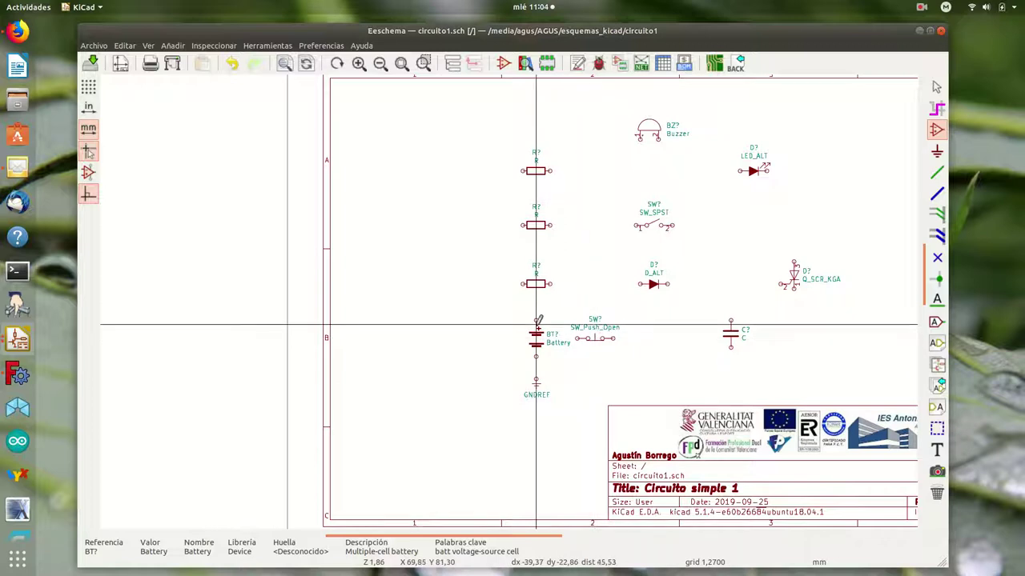
left_click_drag(501, 103, 861, 401)
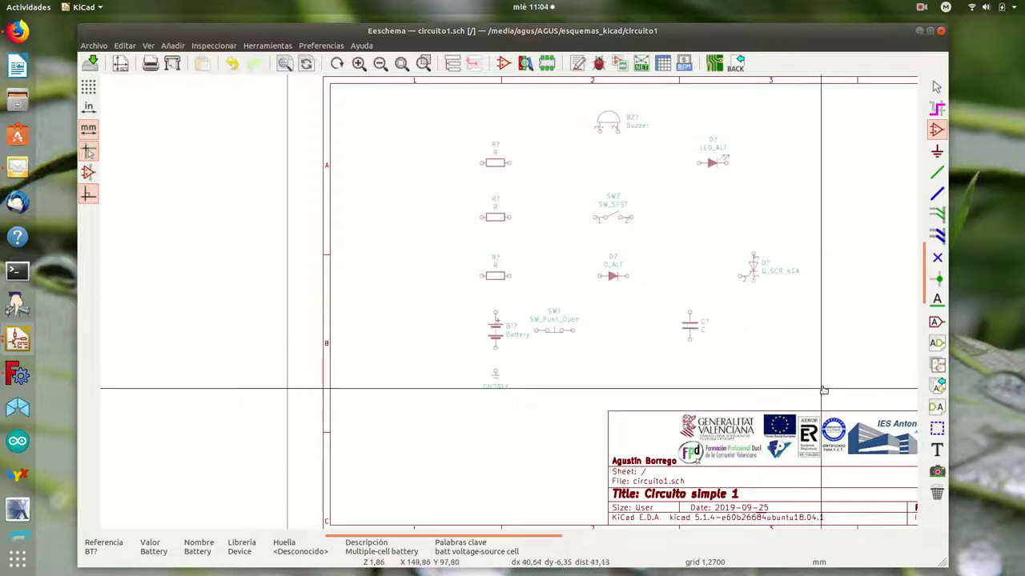
left_click(812, 381)
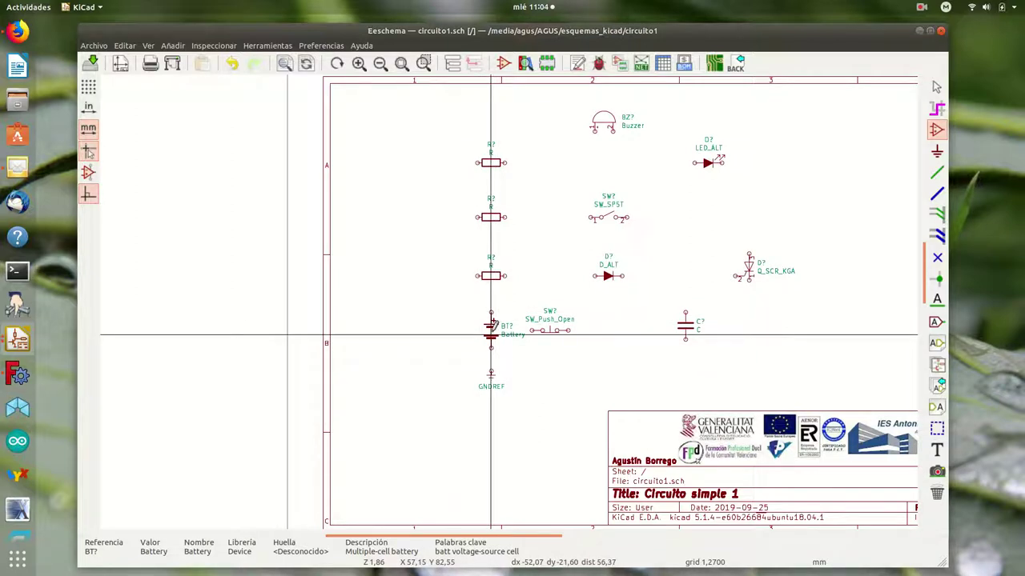
Step: Move the battery about 2.5 mm down and the GNDREF symbol about 6 mm down, keeping both in the same column
key("m")
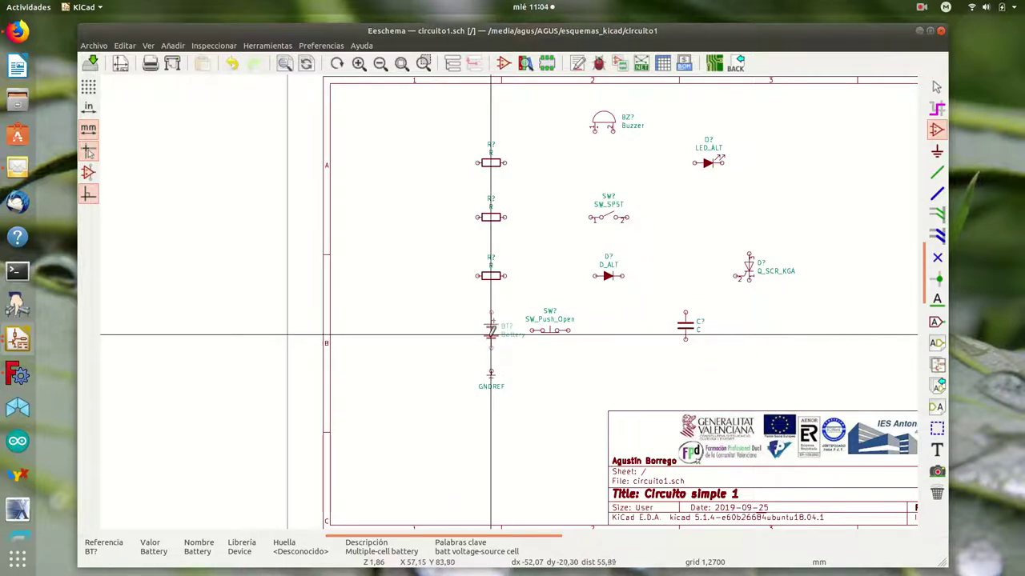
left_click(491, 344)
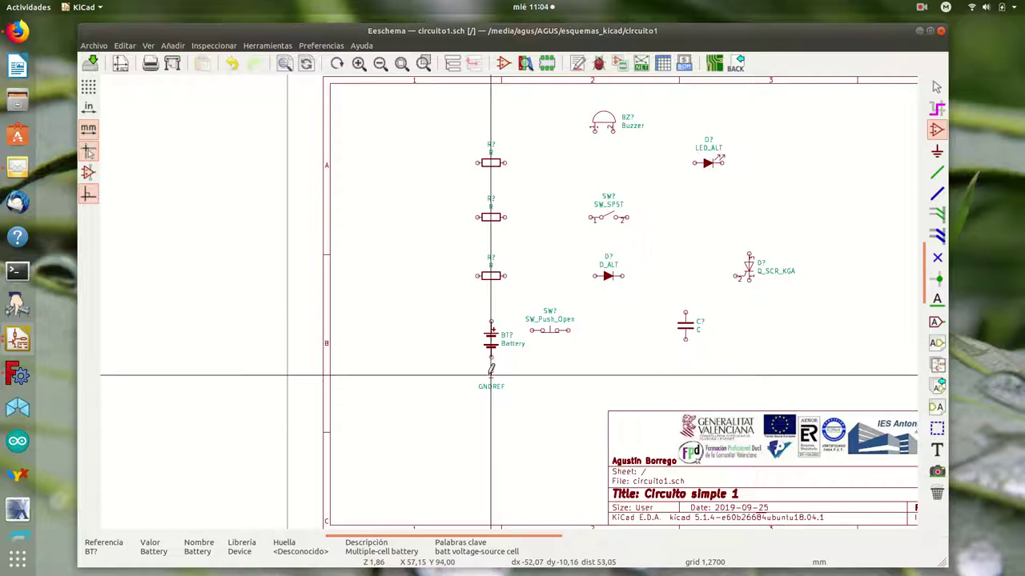
key("m")
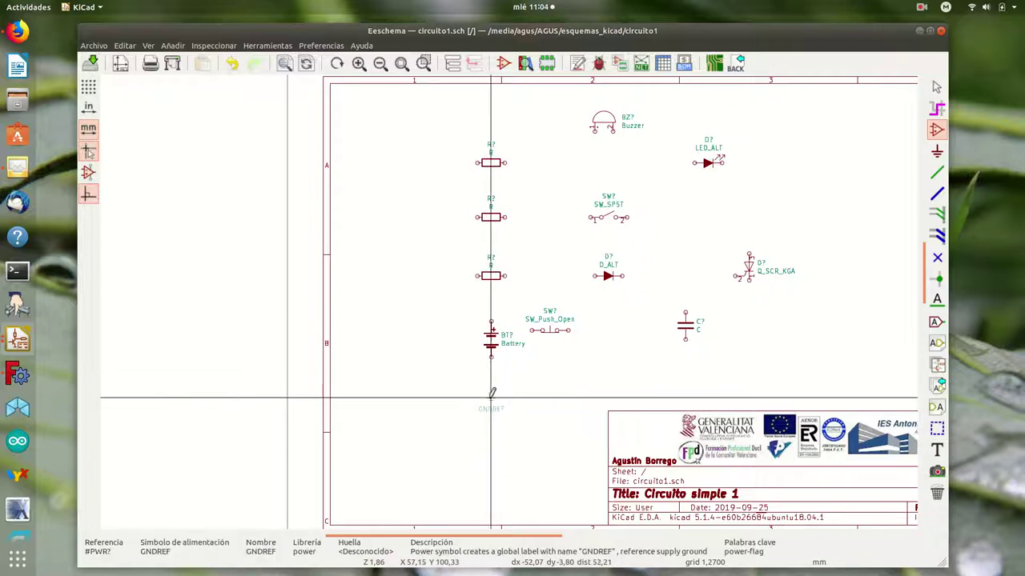
left_click(491, 397)
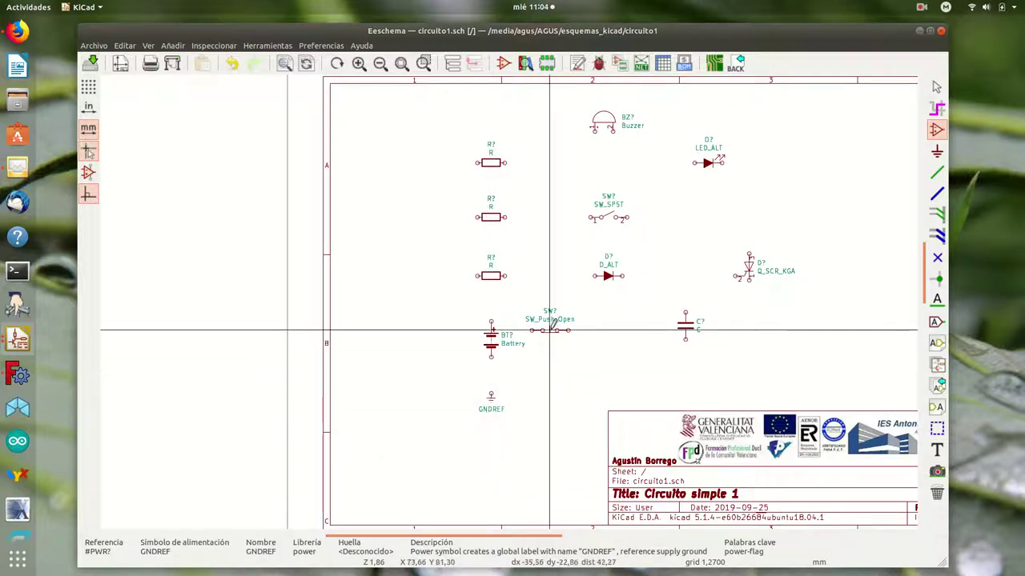
Step: Rotate SW_Push_Open to vertical and place it level with the battery at about X 85 mm
key("m")
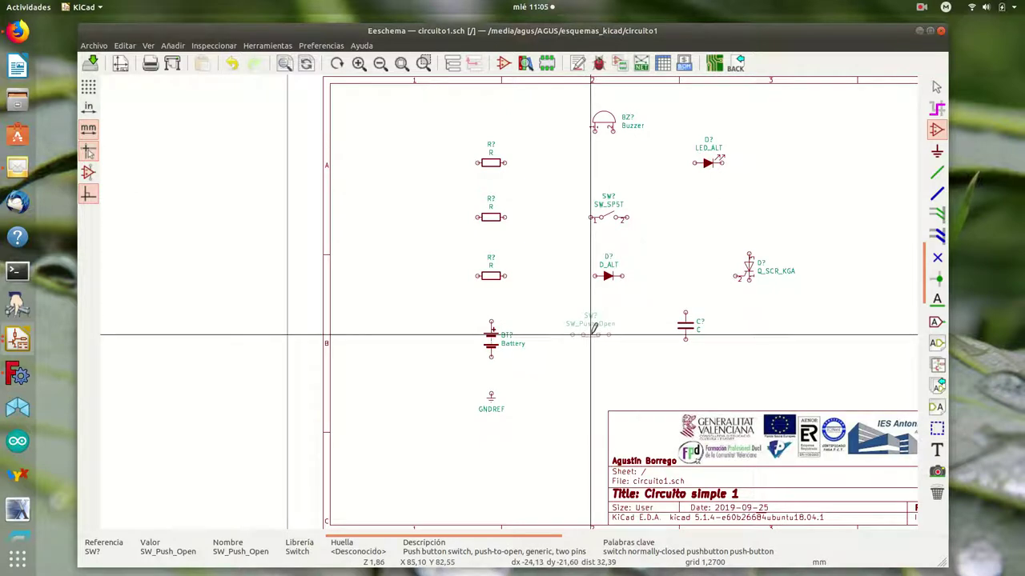
key("r")
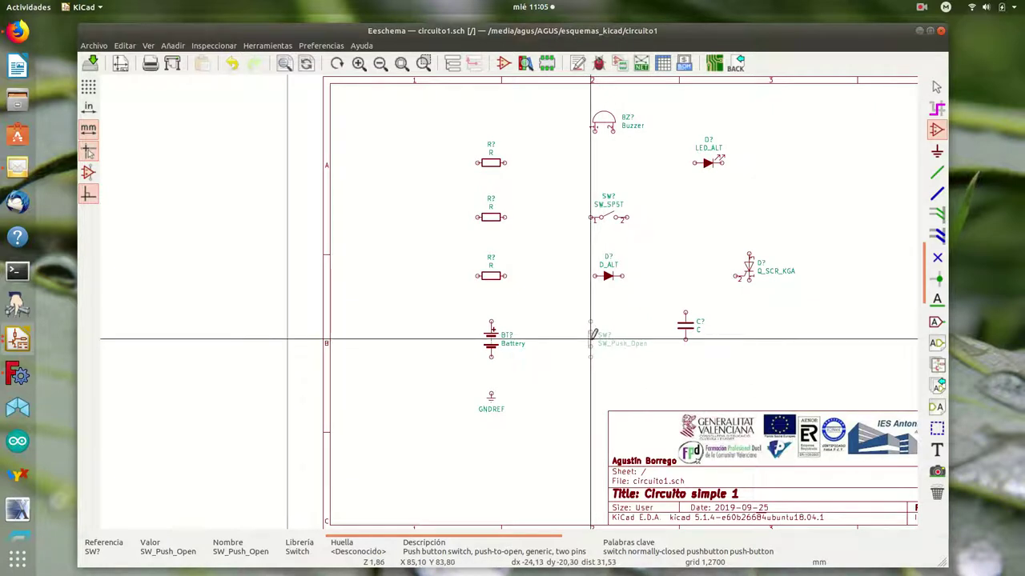
left_click(591, 343)
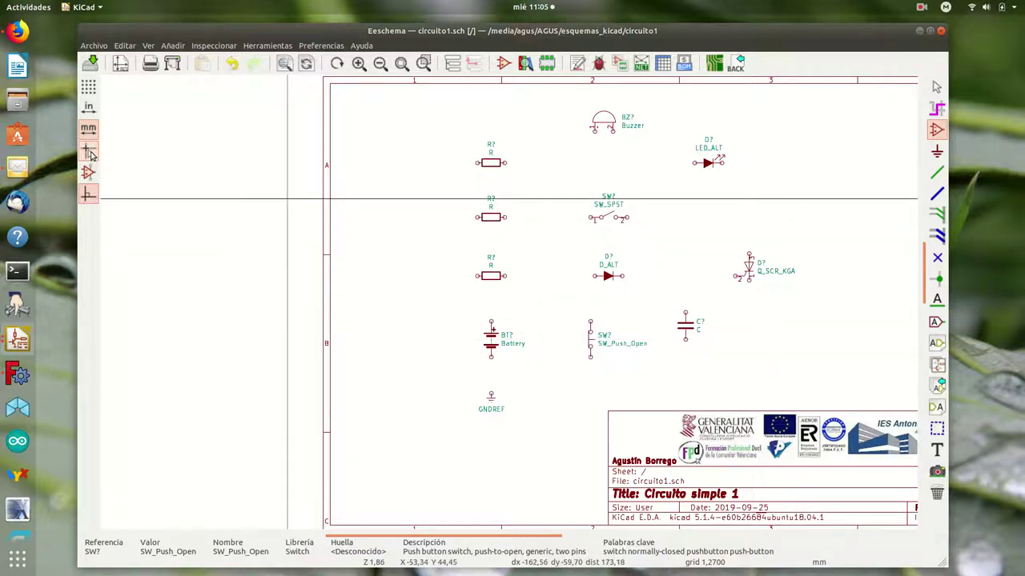
Step: Move the capacitor into line with the battery and push switch, at about X 113, Y 84 mm
left_click(90, 154)
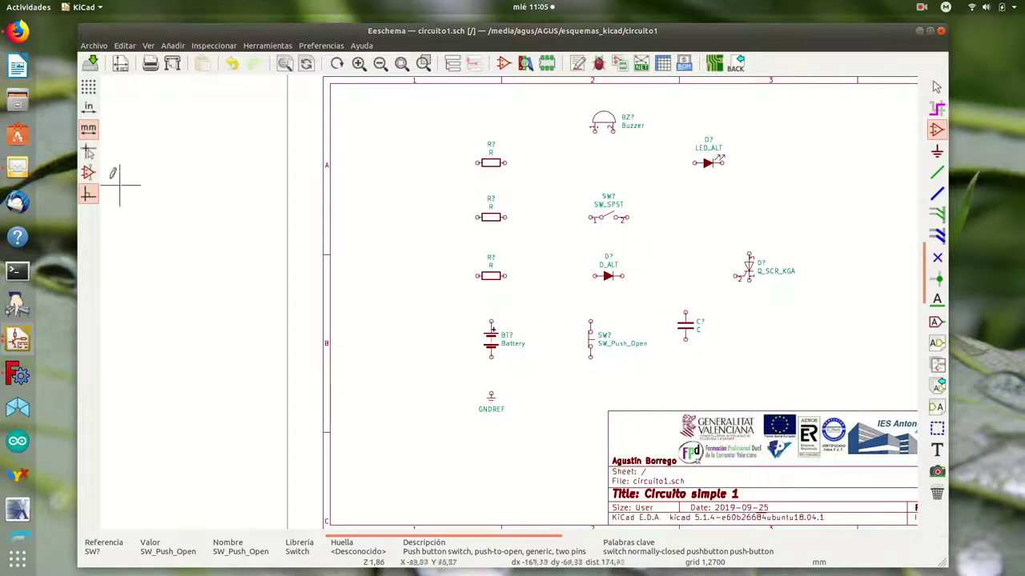
left_click(90, 158)
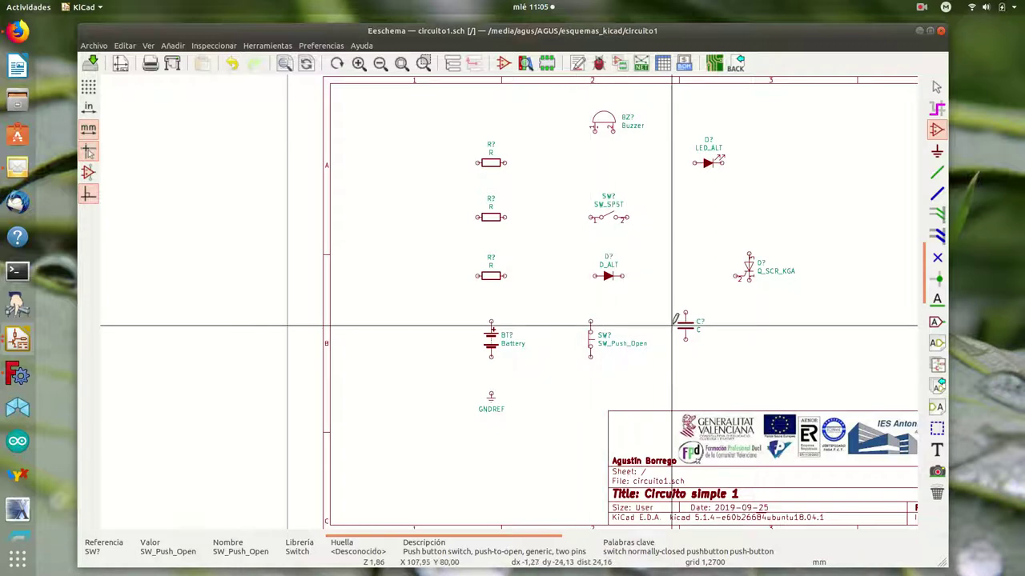
left_click_drag(684, 326, 690, 340)
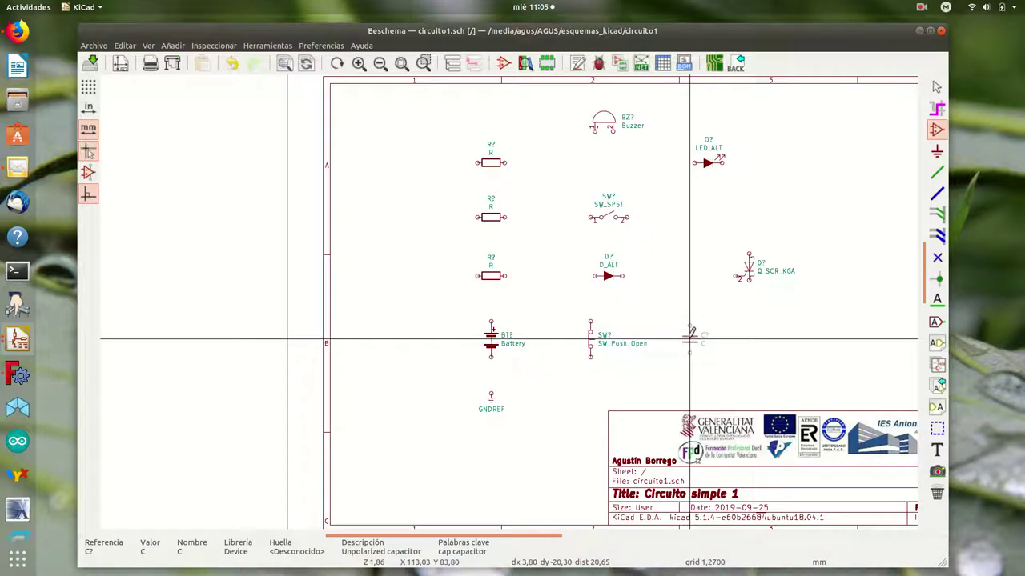
left_click_drag(690, 342, 689, 343)
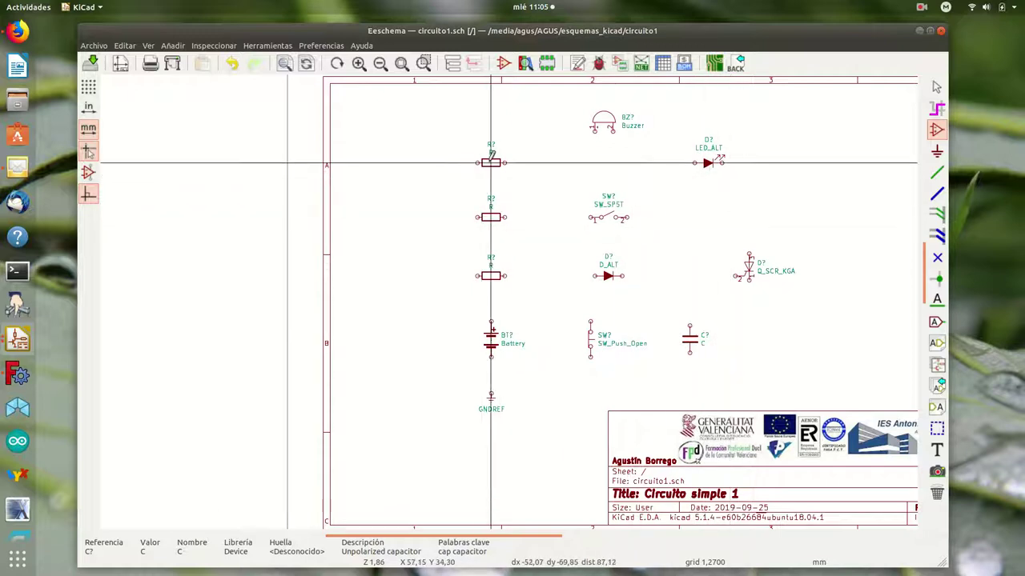
Step: Move the three horizontal resistors about 5 mm right, keeping them aligned in one column
left_click_drag(491, 164, 508, 164)
left_click_drag(496, 212, 516, 209)
left_click(513, 216)
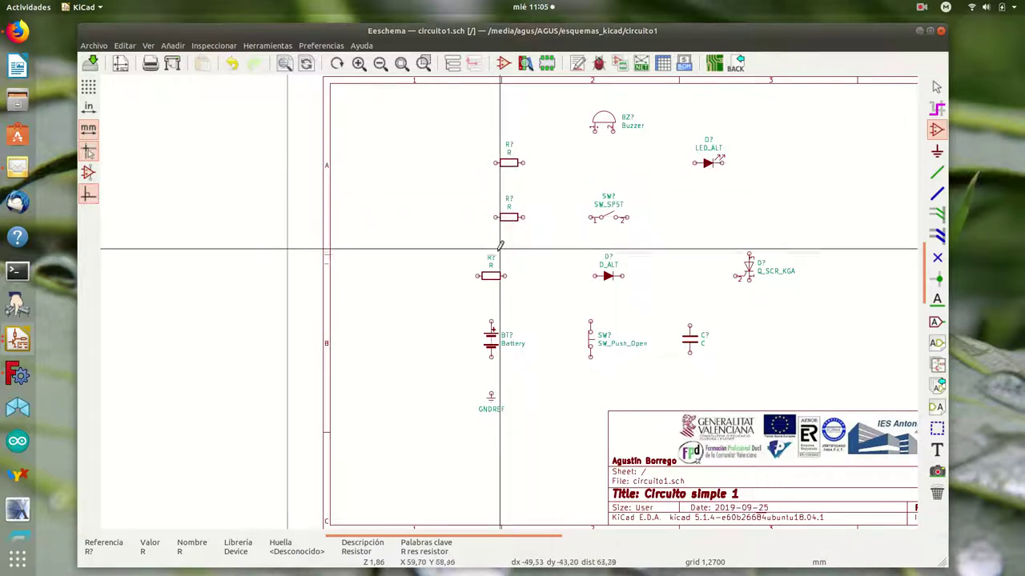
left_click_drag(495, 276, 518, 277)
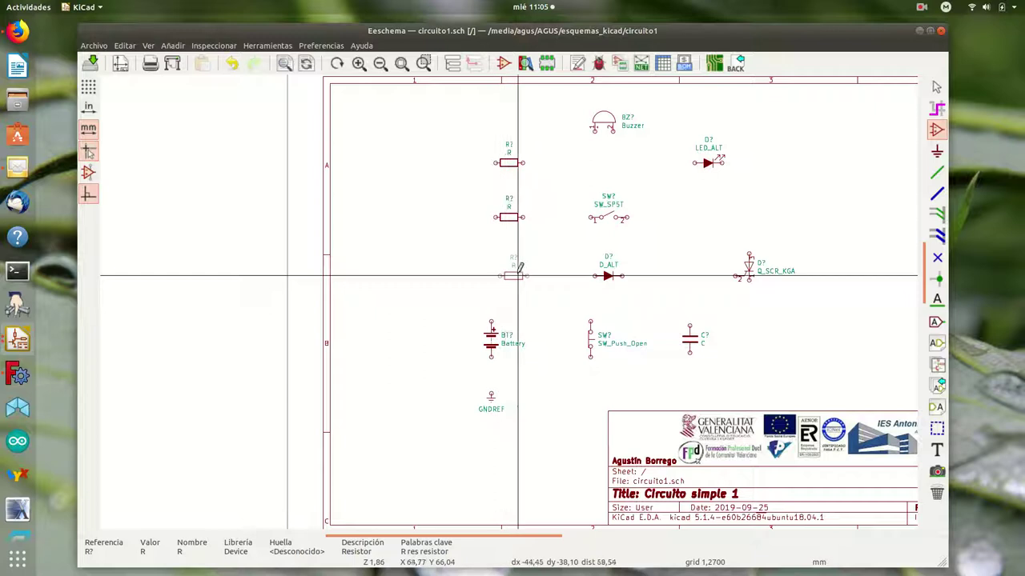
left_click(518, 276)
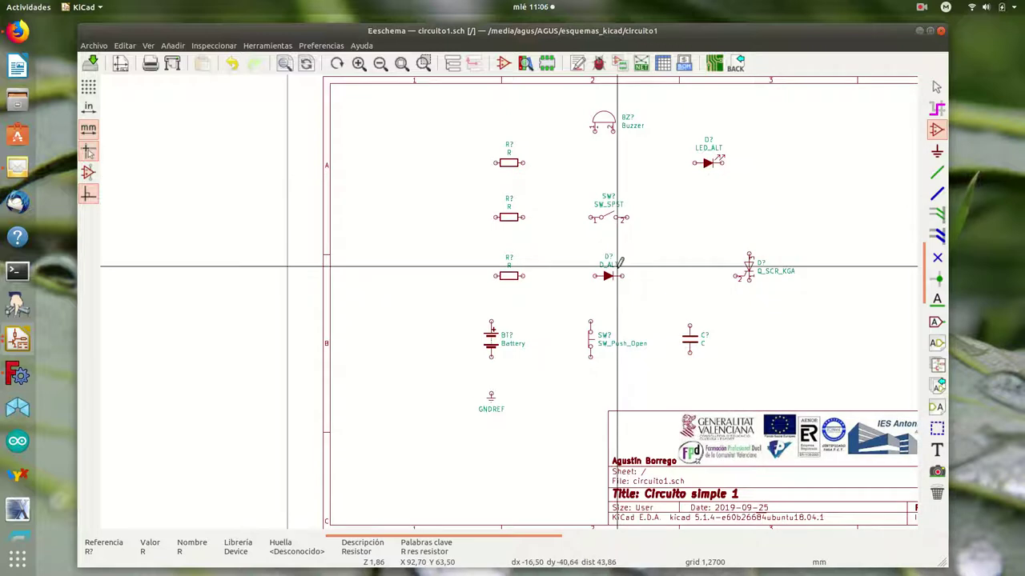
key("w")
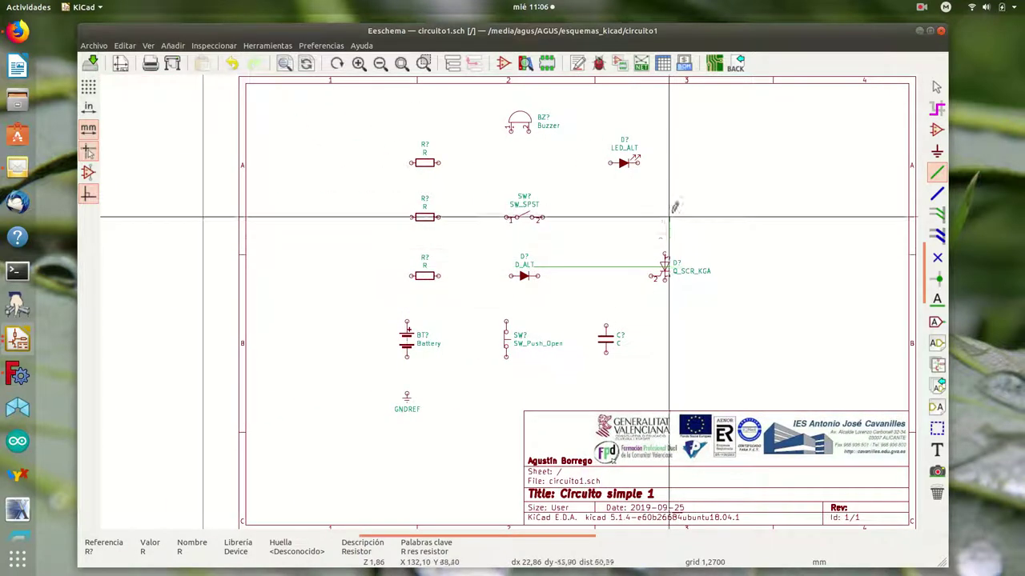
right_click(542, 272)
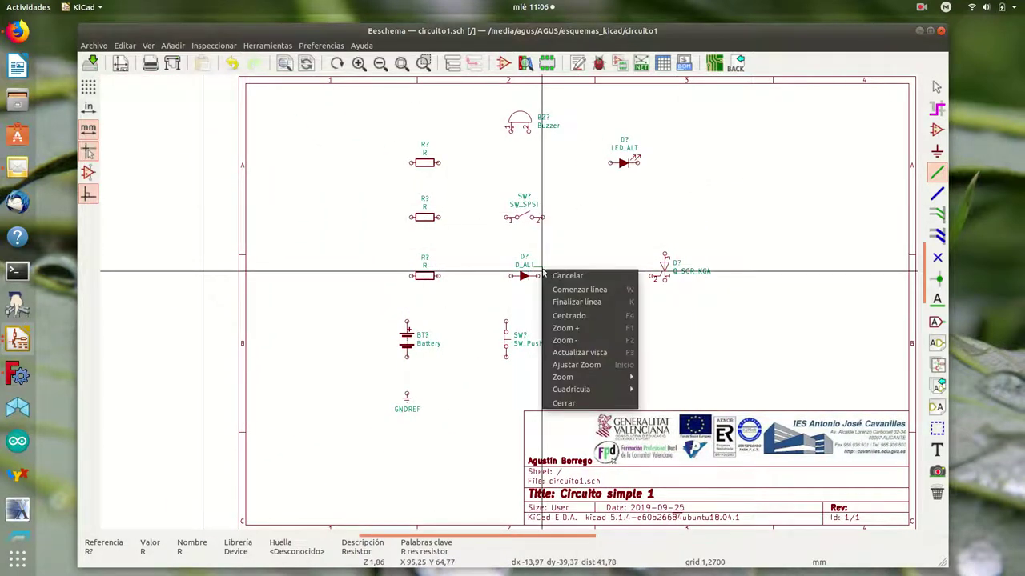
left_click(565, 275)
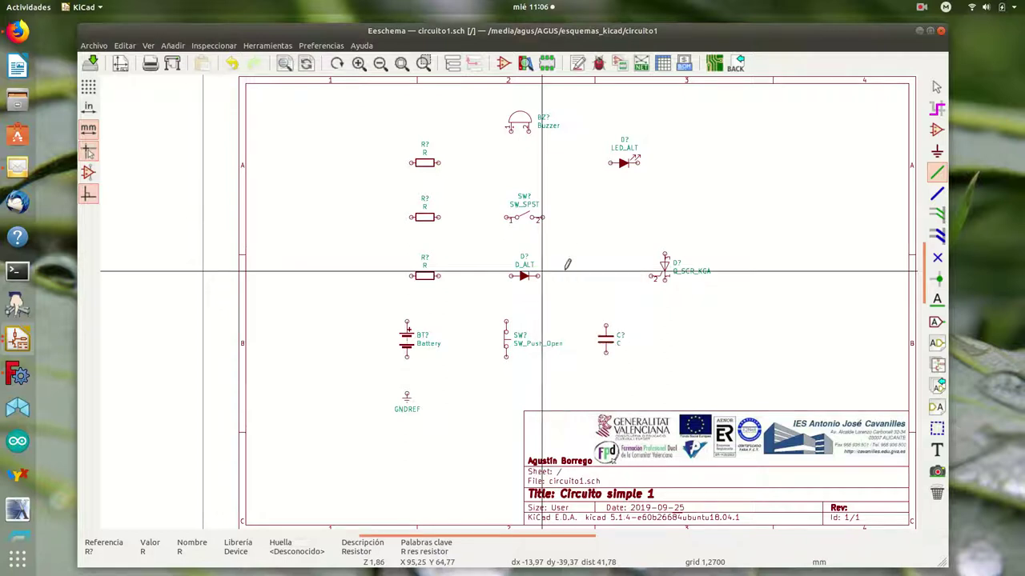
Step: Wire GNDREF to the battery's negative pin, and connect the lower pins of SW_Push_Open and the capacitor to that ground line
left_click(407, 393)
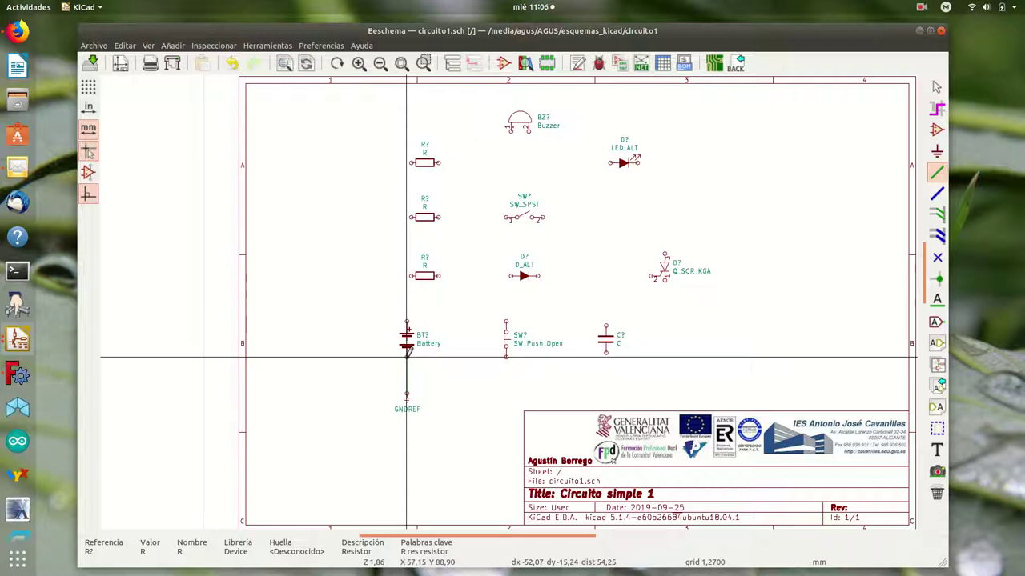
left_click(407, 357)
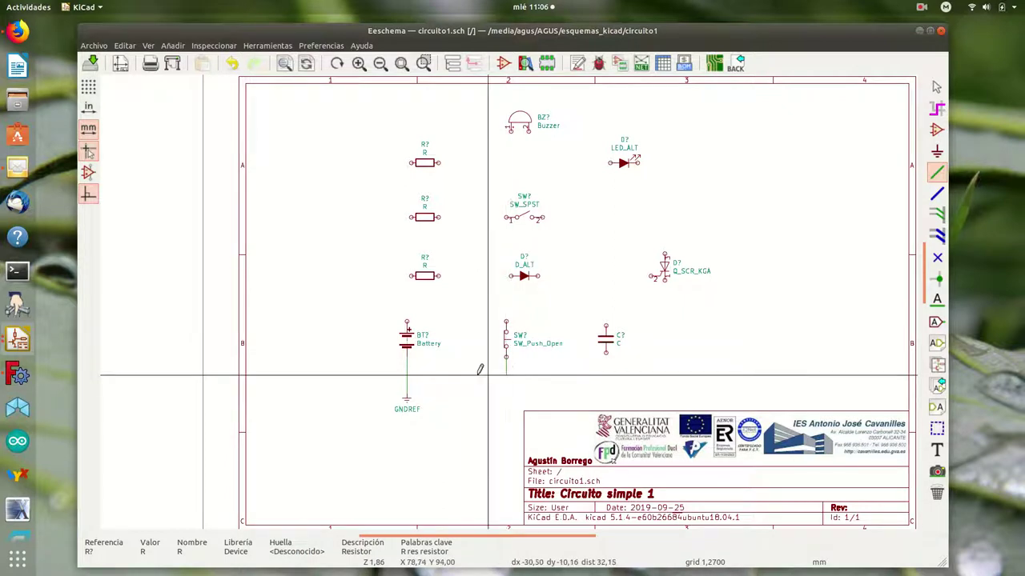
left_click(406, 374)
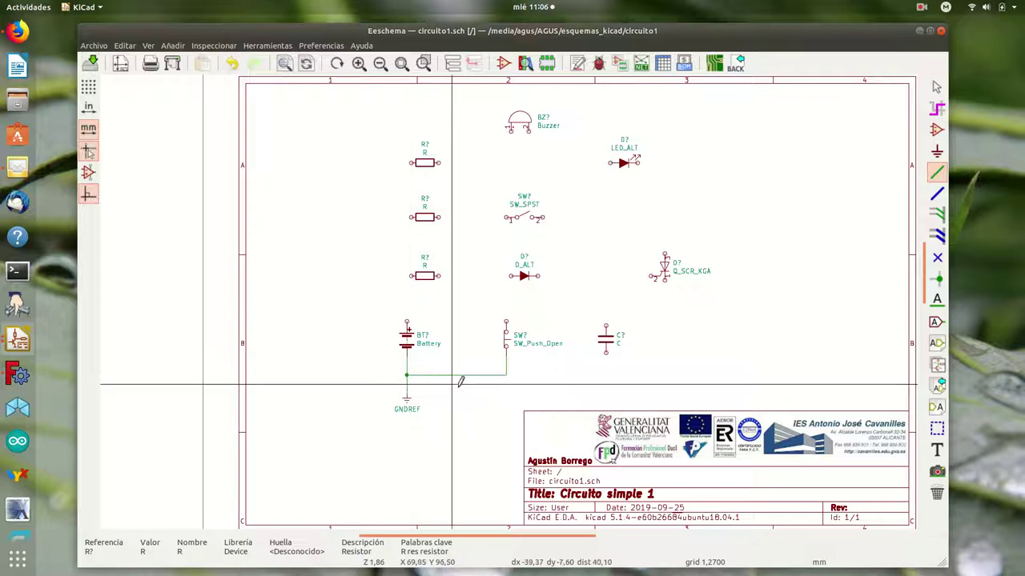
left_click(606, 351)
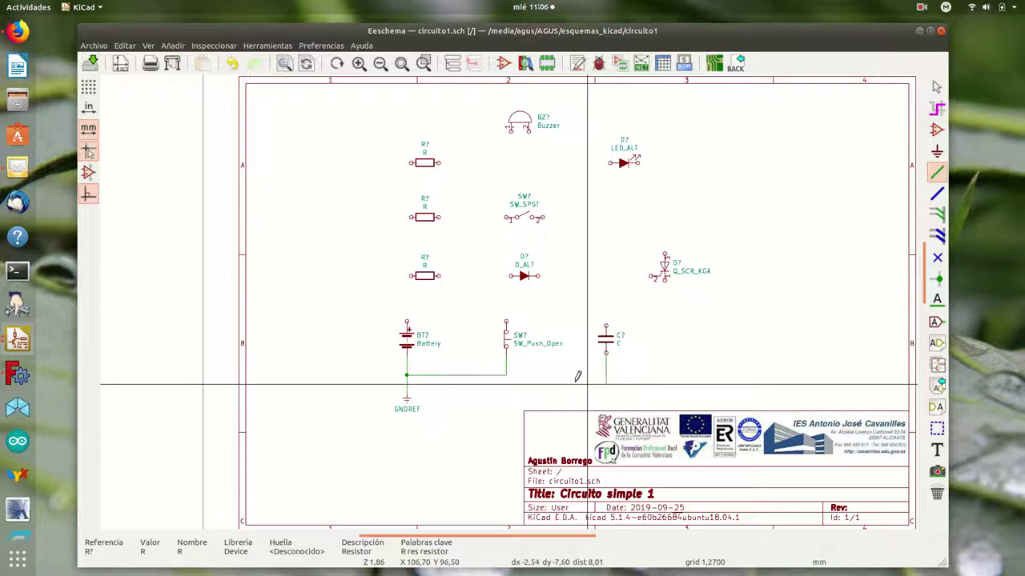
left_click(507, 373)
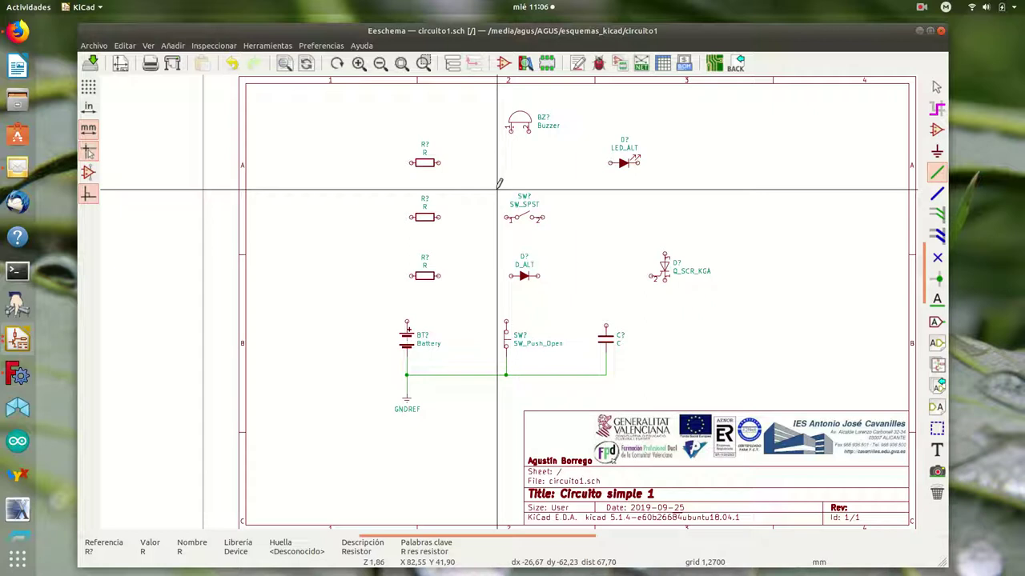
Step: Move SW_SPST and D_ALT together as a block about 7.6 mm right, level with their resistors
key("Escape")
left_click_drag(496, 192, 556, 297)
left_click_drag(533, 261, 582, 295)
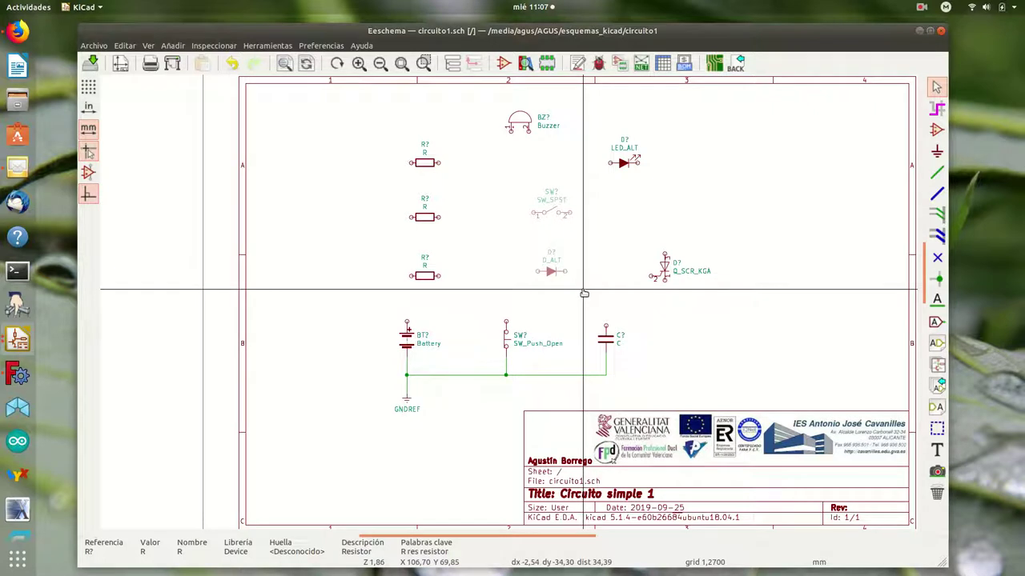
left_click(585, 294)
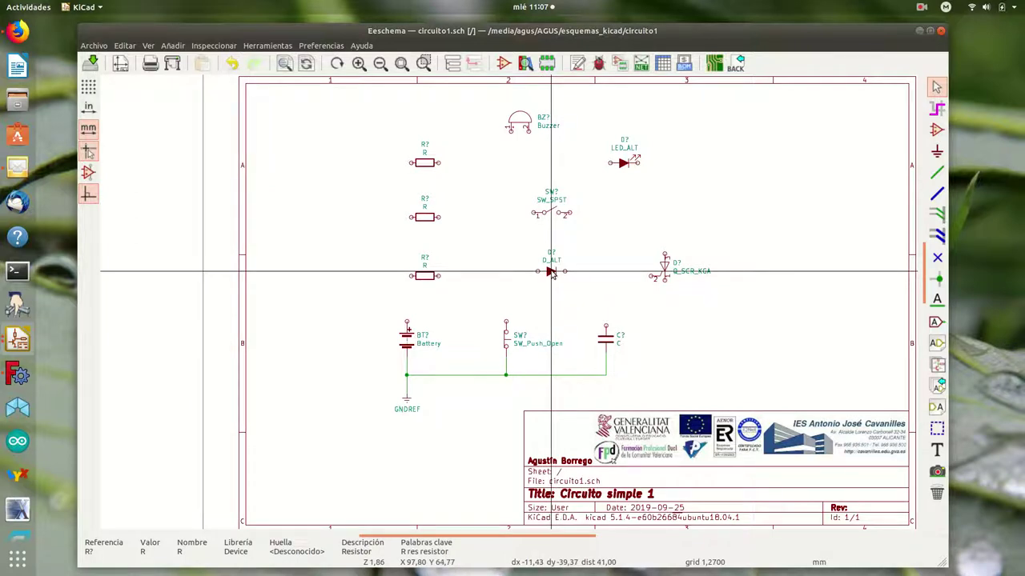
left_click_drag(525, 183, 578, 309)
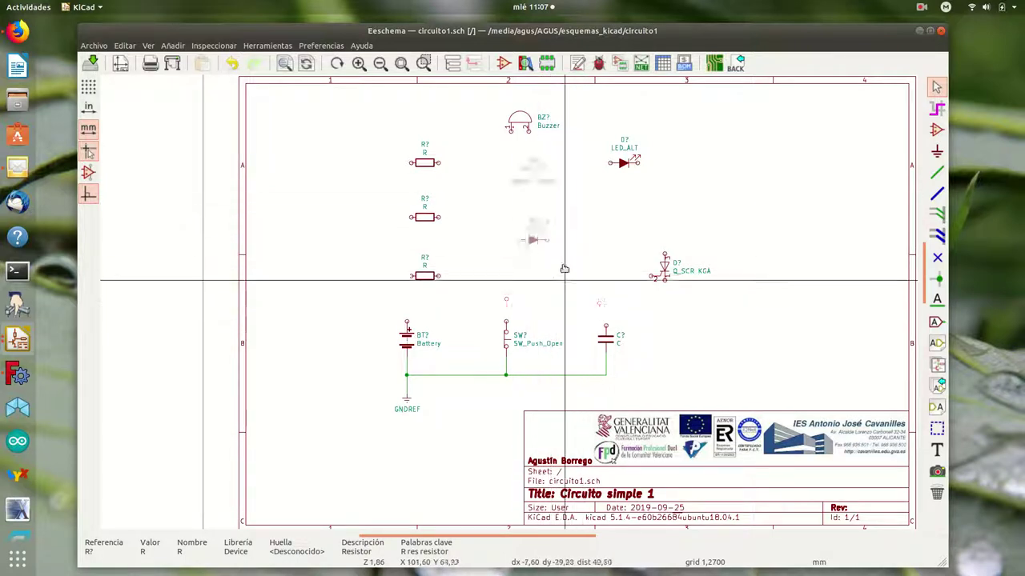
left_click(583, 318)
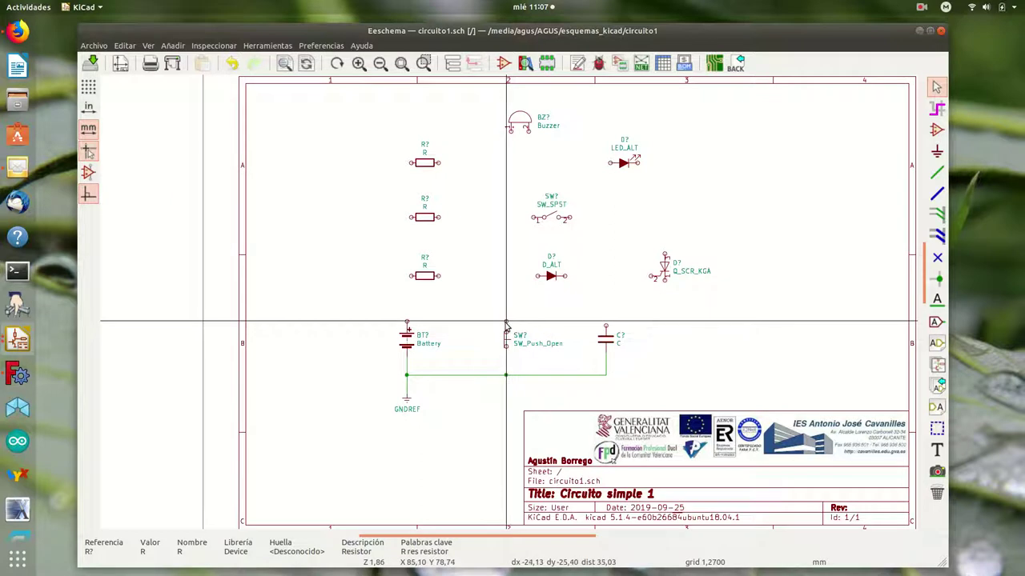
Step: Wire the upper pin of SW_Push_Open to the left pin of D_ALT and the right pin of the lowest resistor
key("w")
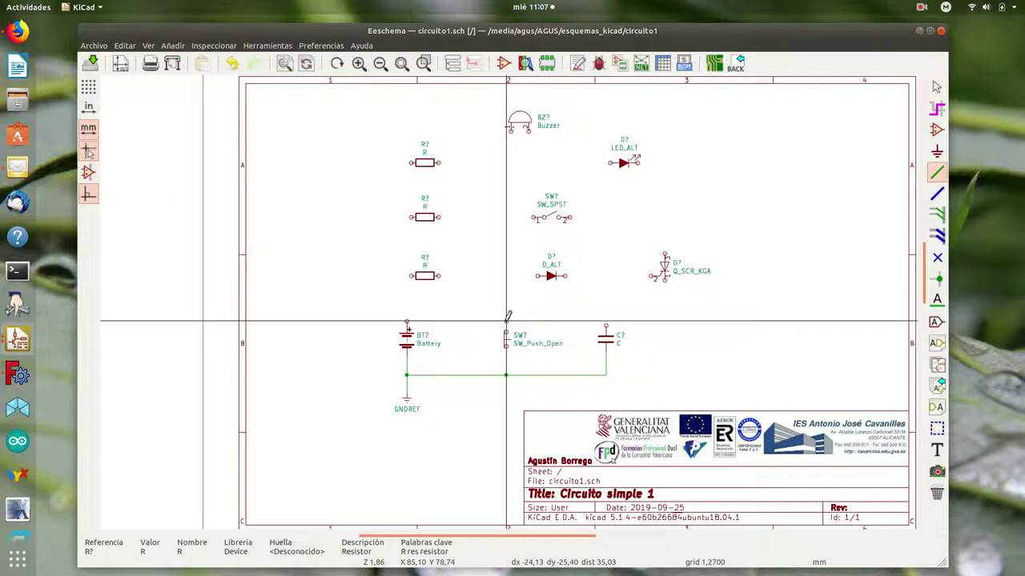
left_click(506, 320)
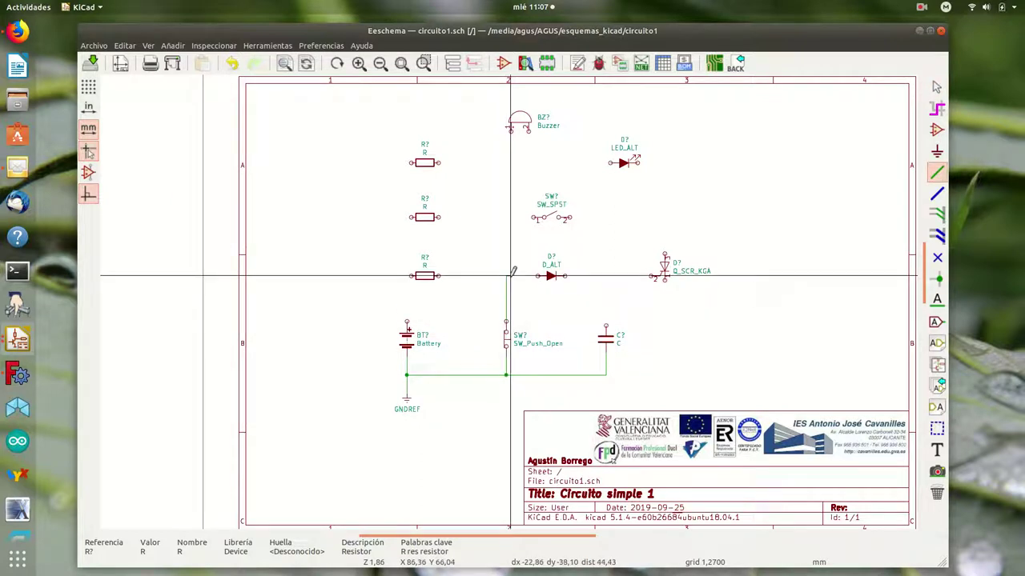
left_click(538, 277)
left_click(506, 277)
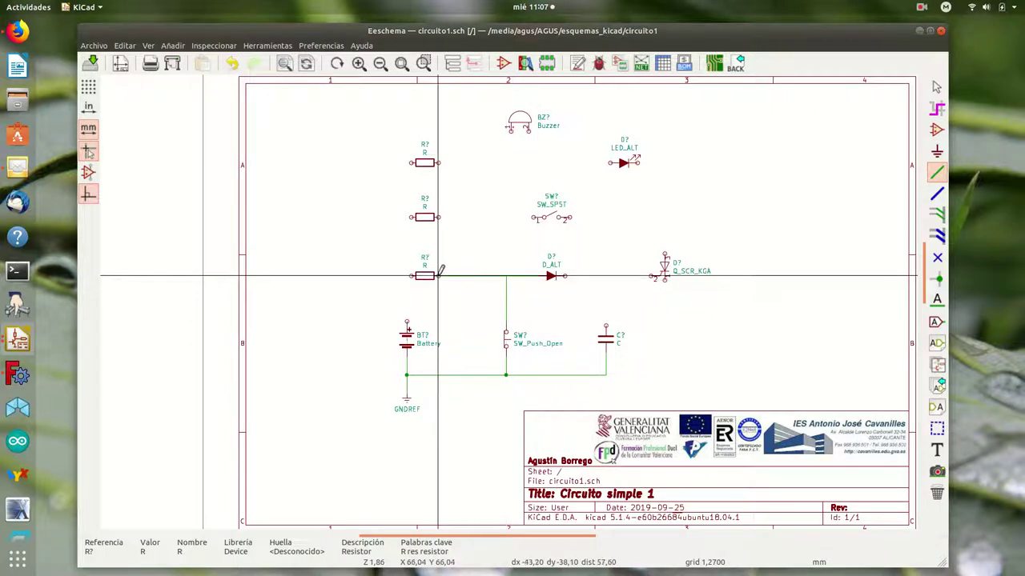
left_click(438, 276)
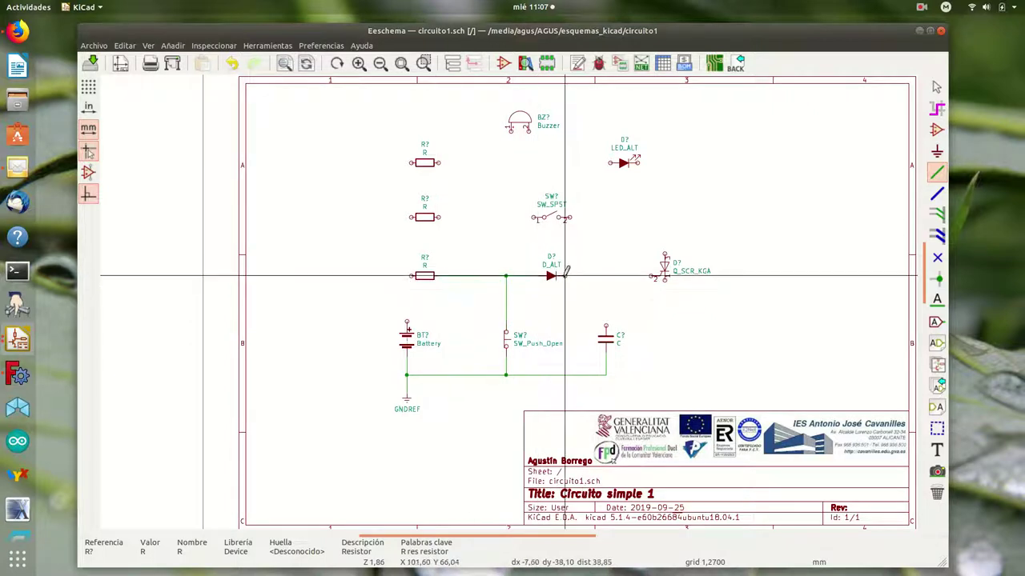
Step: Wire the right pin of D_ALT to pin 2 of Q_SCR_KGA, and connect the capacitor's upper pin to that wire
left_click(654, 276)
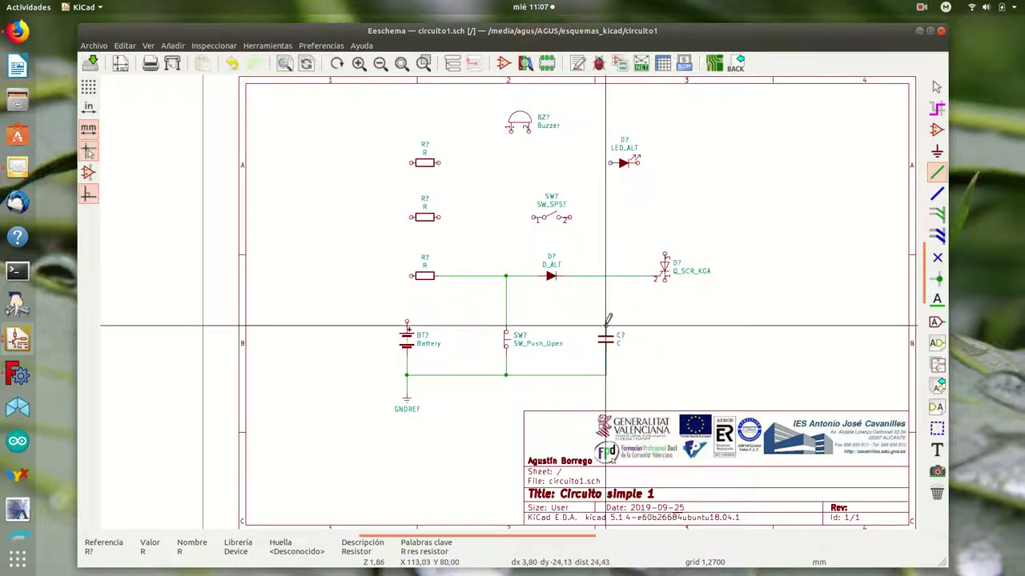
left_click(606, 325)
left_click(606, 277)
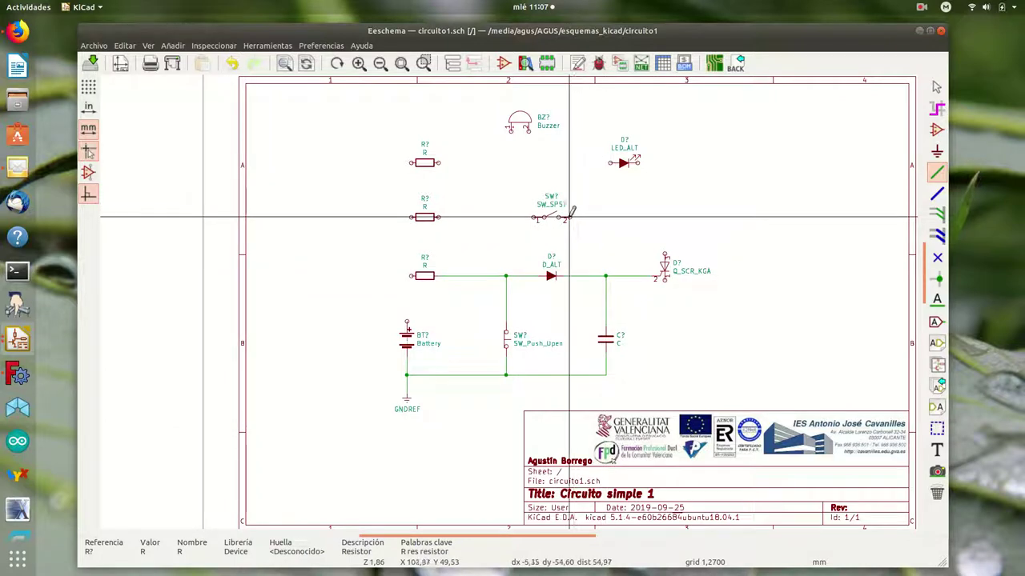
Step: Wire pin 2 of SW_SPST right and down to the junction above the capacitor
scroll(578, 210, "up", 4)
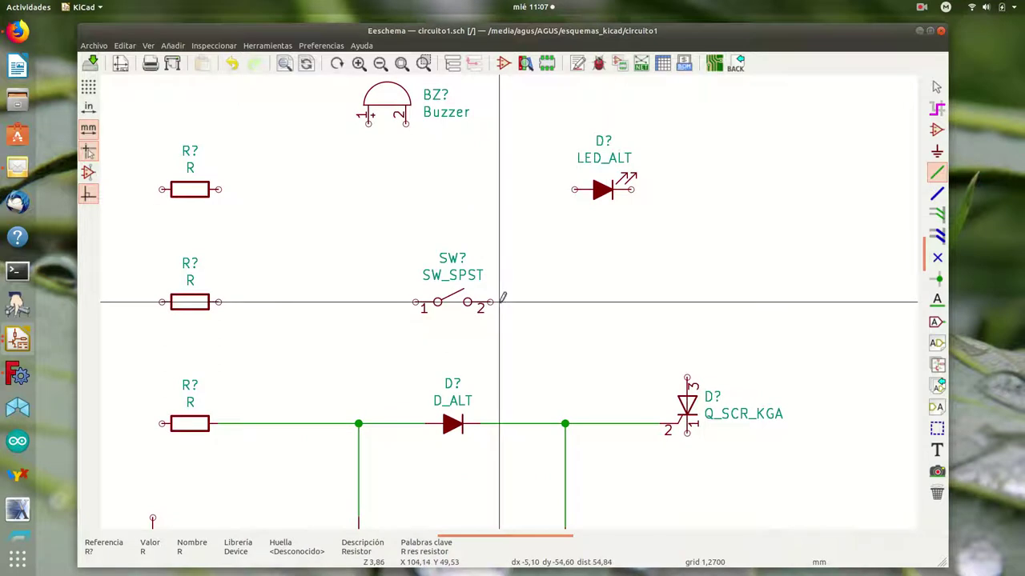
left_click(493, 301)
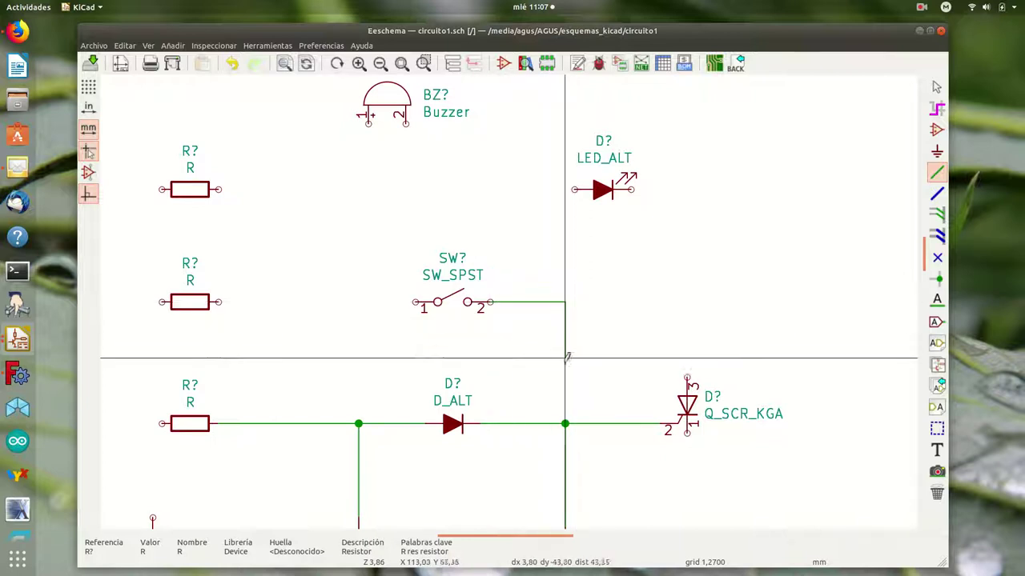
left_click(565, 423)
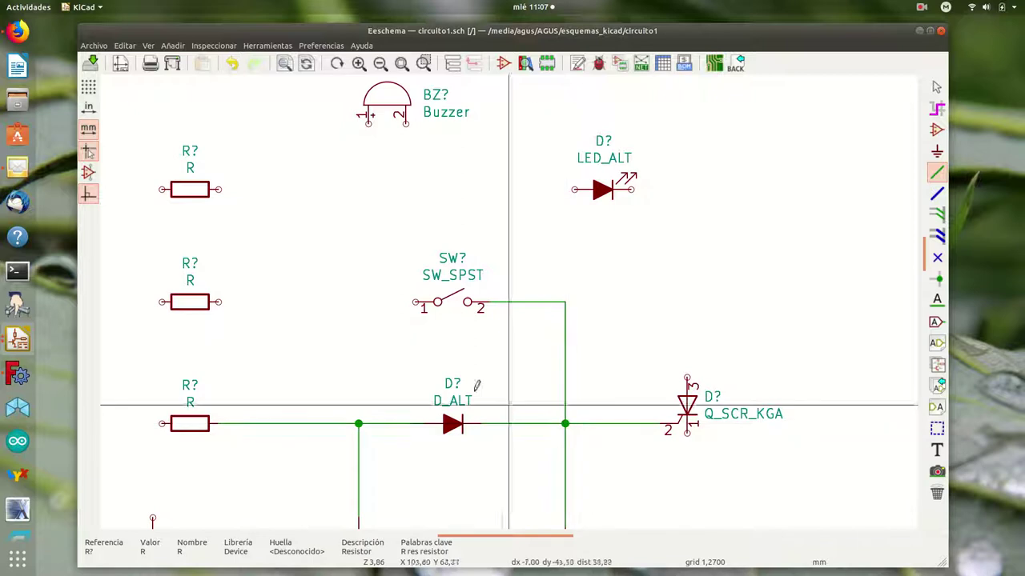
Step: Wire pin 1 of SW_SPST to the middle resistor, and connect the middle and lowest resistors' left pins to the battery's positive pin
left_click(416, 301)
left_click(218, 302)
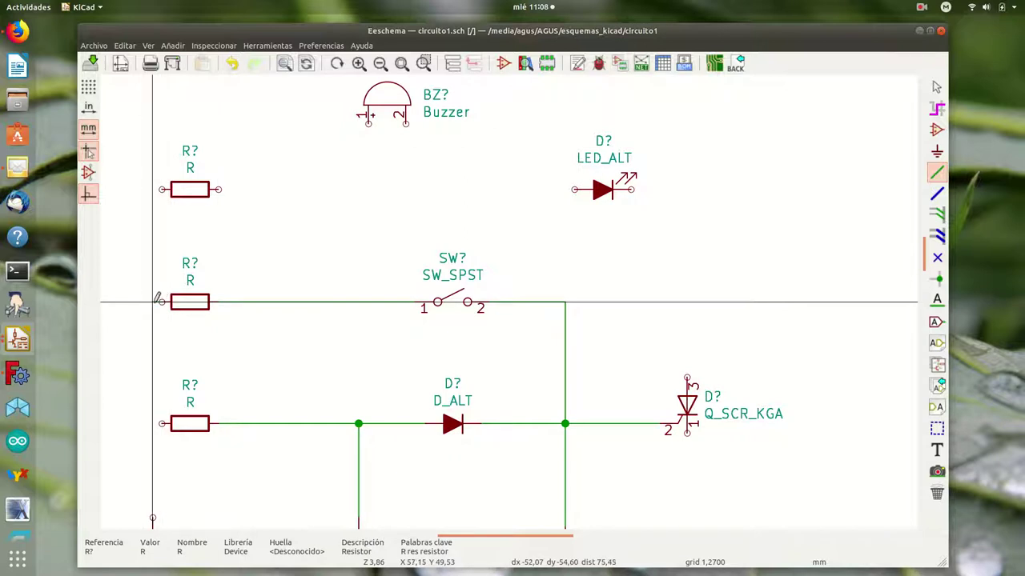
left_click(158, 302)
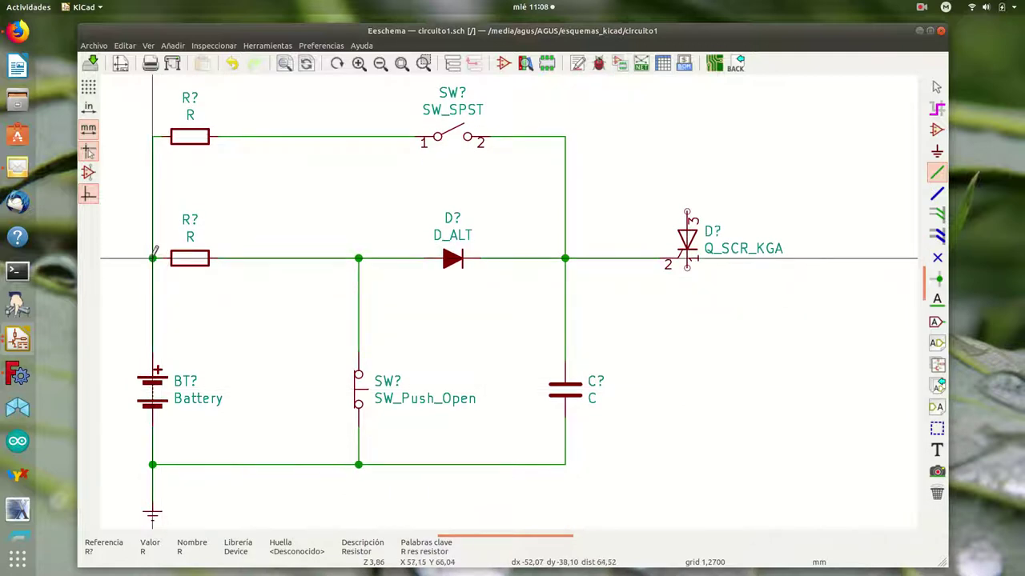
scroll(226, 169, "up", 1)
scroll(507, 334, "down", 1)
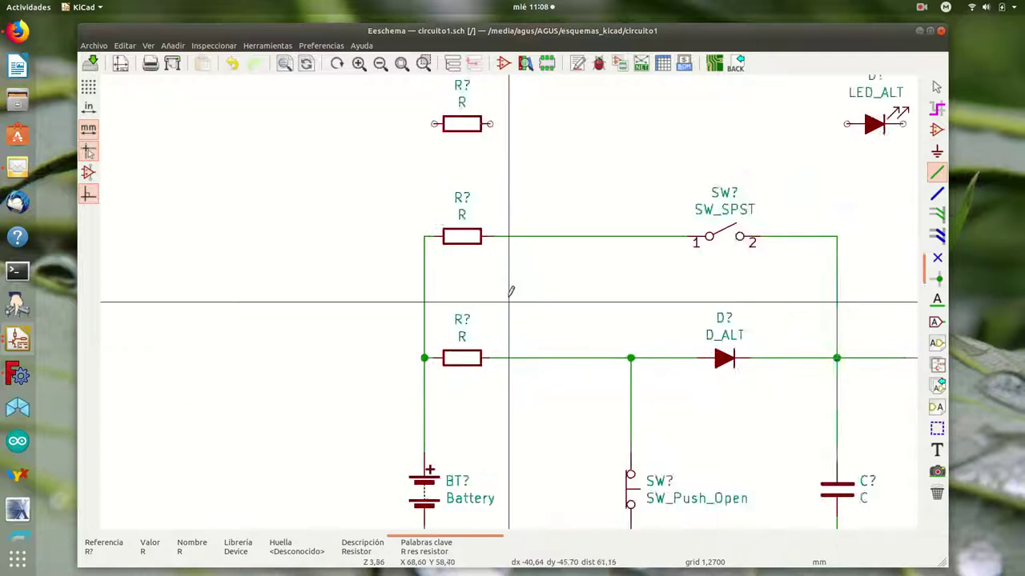
Step: Wire the top resistor's left pin down to the battery's positive line and its right pin to LED_ALT's left pin
scroll(510, 294, "down", 1)
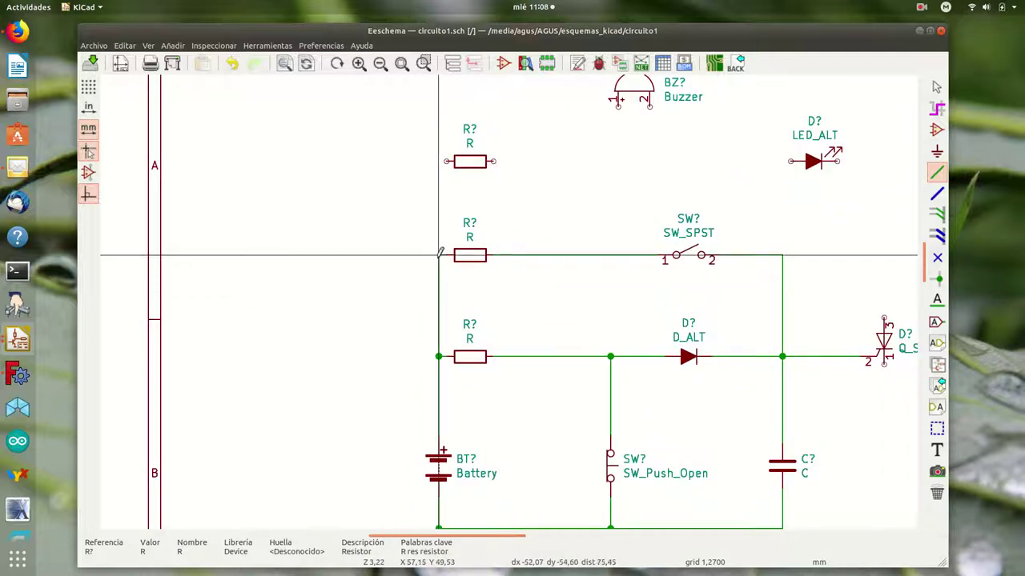
left_click(446, 161)
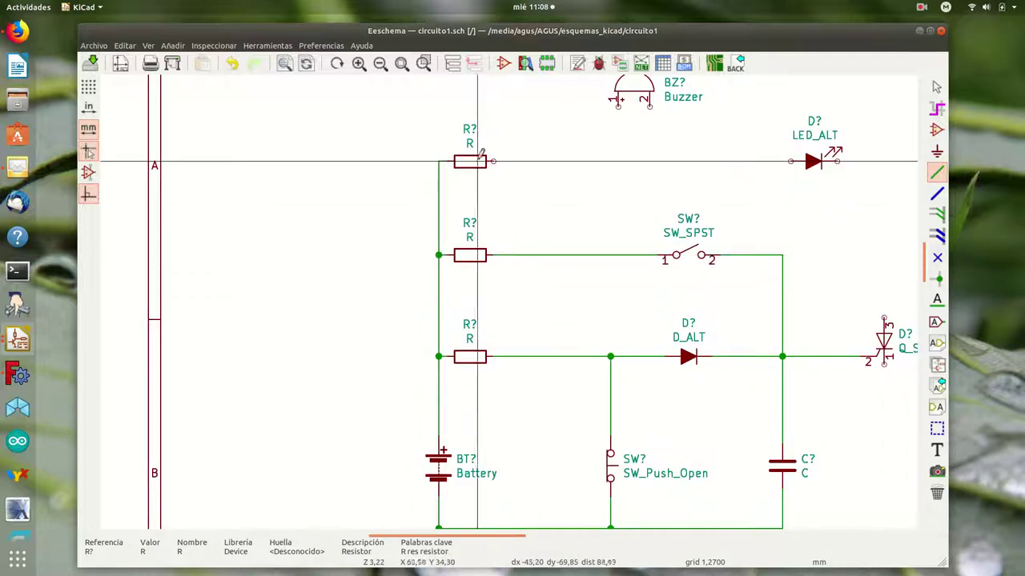
left_click(493, 161)
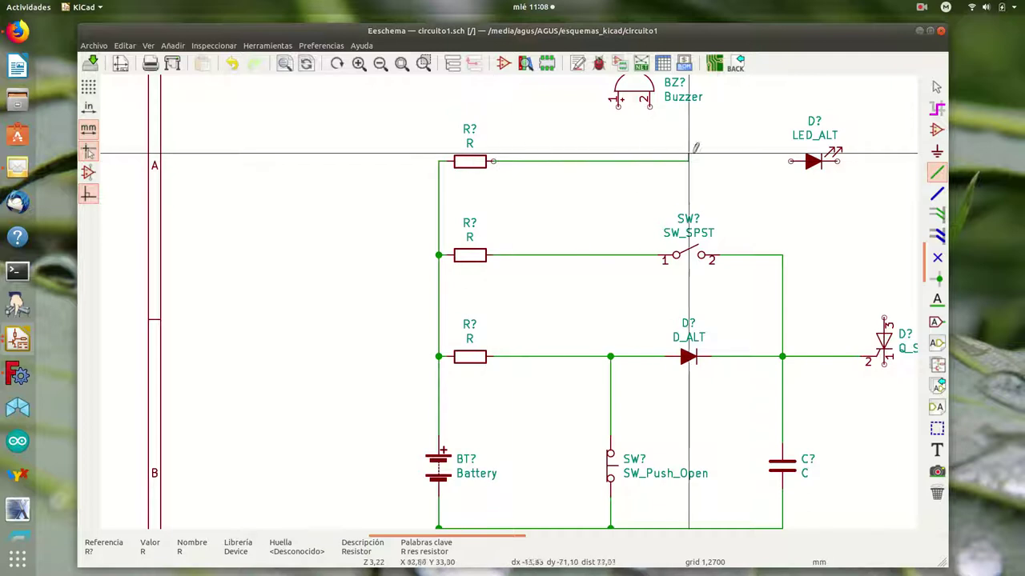
left_click(791, 161)
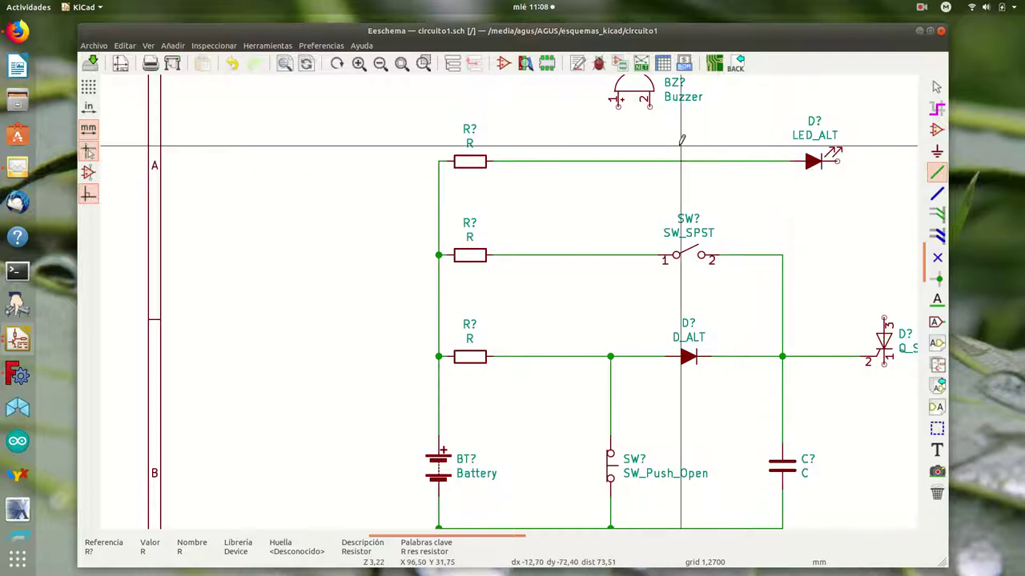
Step: Extend the battery's positive line up from the top resistor's left end and across to pin 1 of the Buzzer
left_click(438, 157)
scroll(438, 152, "up", 2)
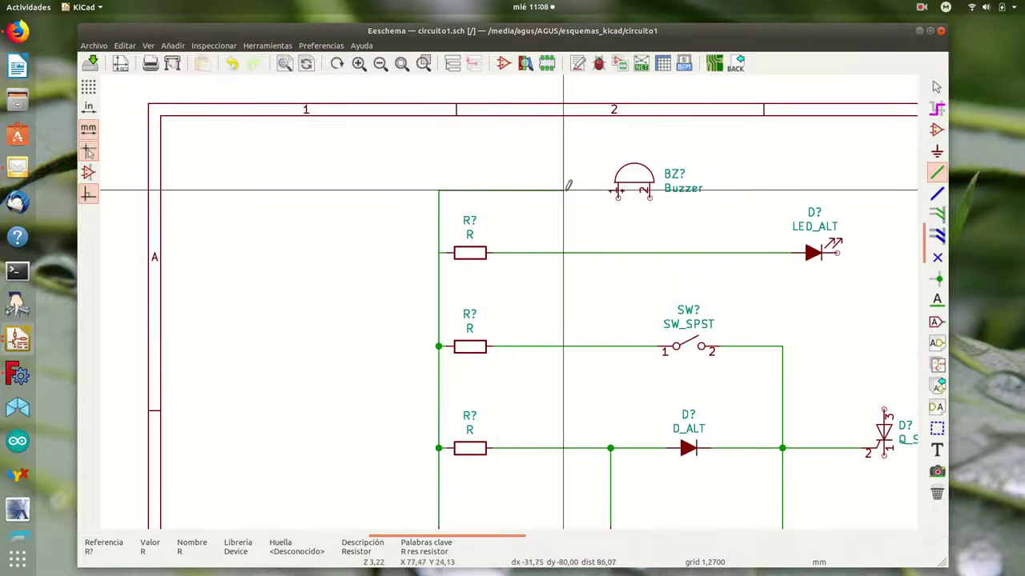
left_click(618, 198)
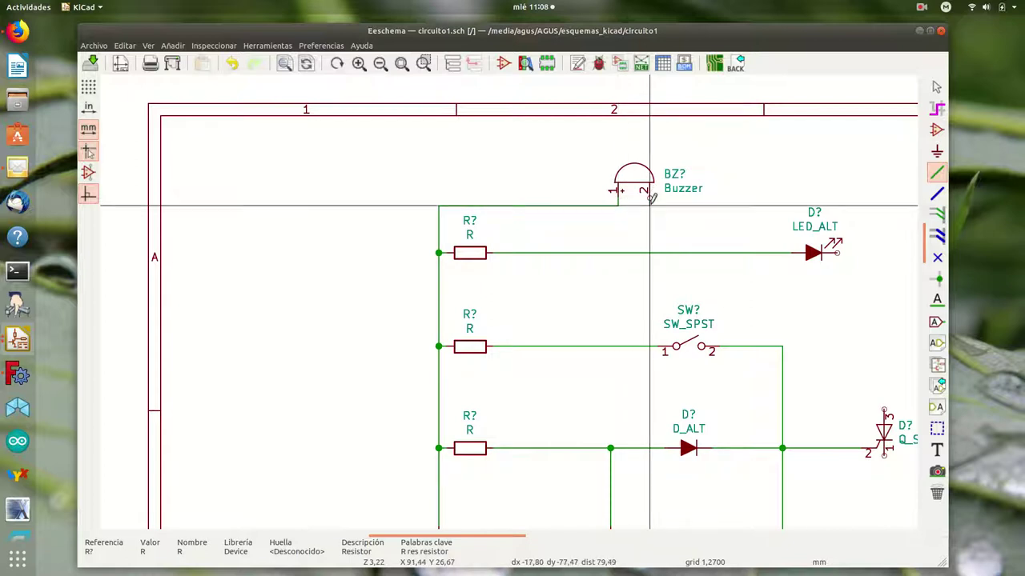
Step: Wire pin 2 of the Buzzer and LED_ALT's right pin to pin 3 of Q_SCR_KGA
left_click(649, 206)
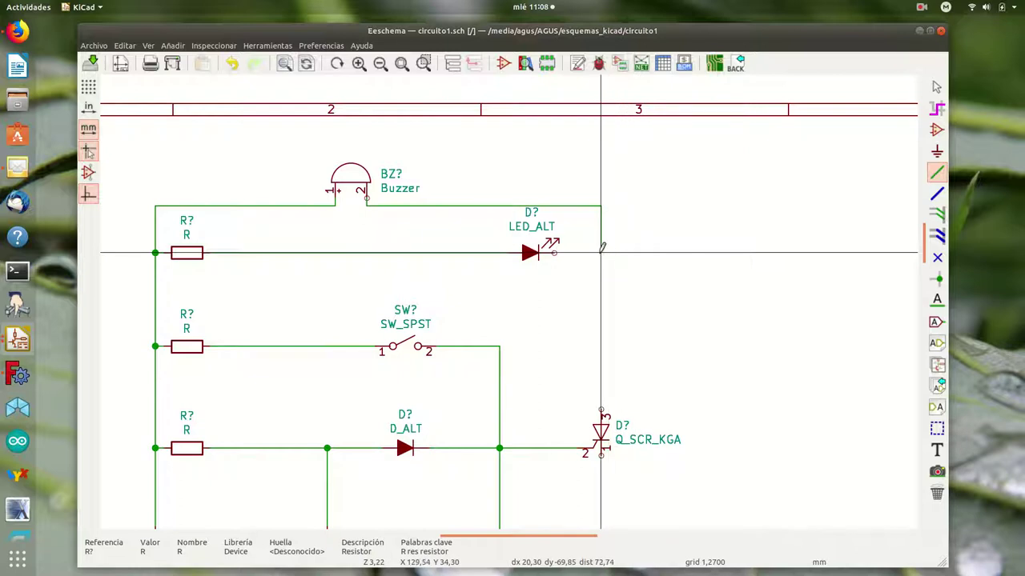
left_click(601, 253)
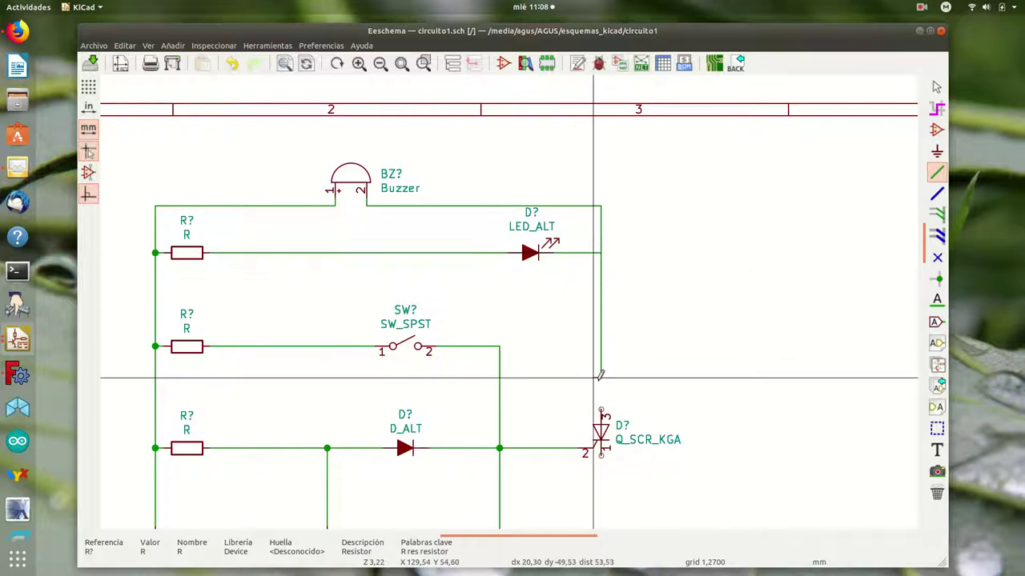
left_click(600, 409)
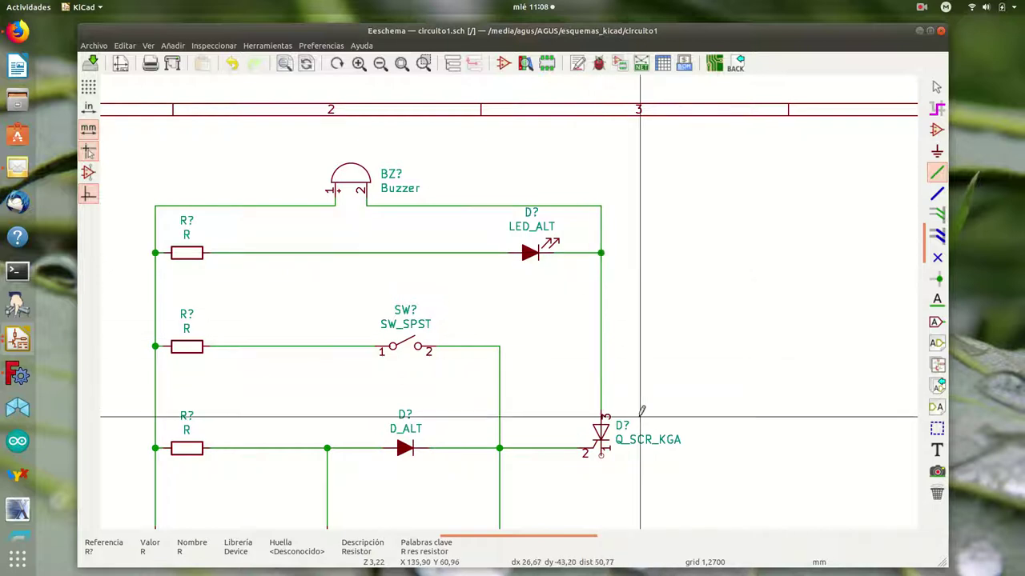
Step: Wire pin 1 of Q_SCR_KGA down and across to the ground line at the capacitor's lower end
scroll(601, 408, "down", 2)
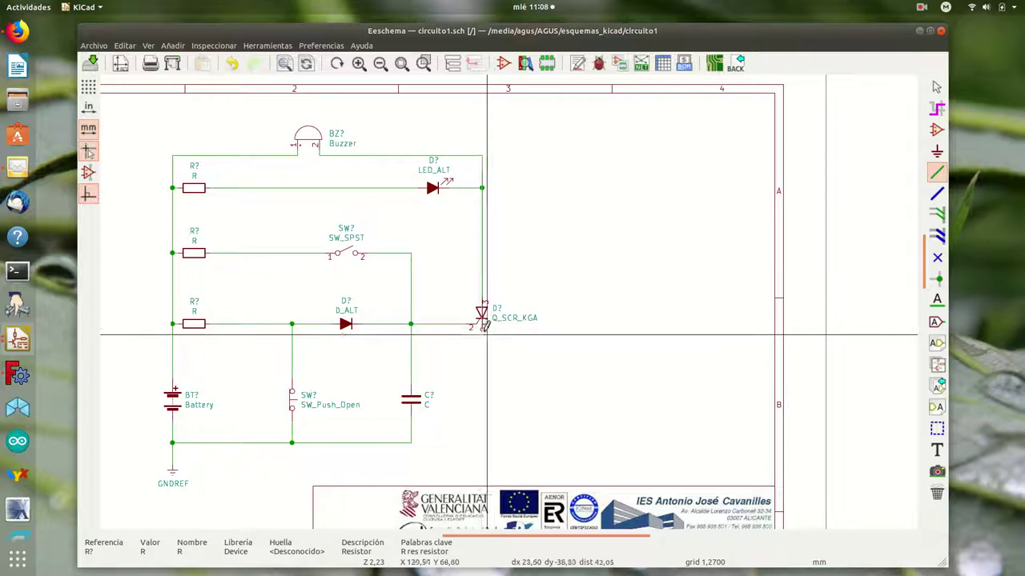
left_click(481, 325)
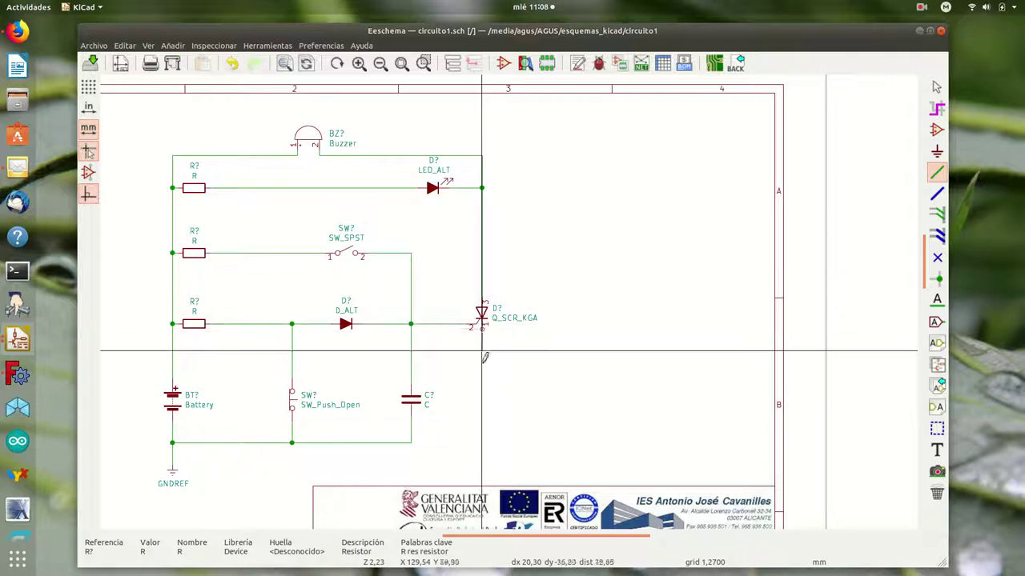
left_click(412, 442)
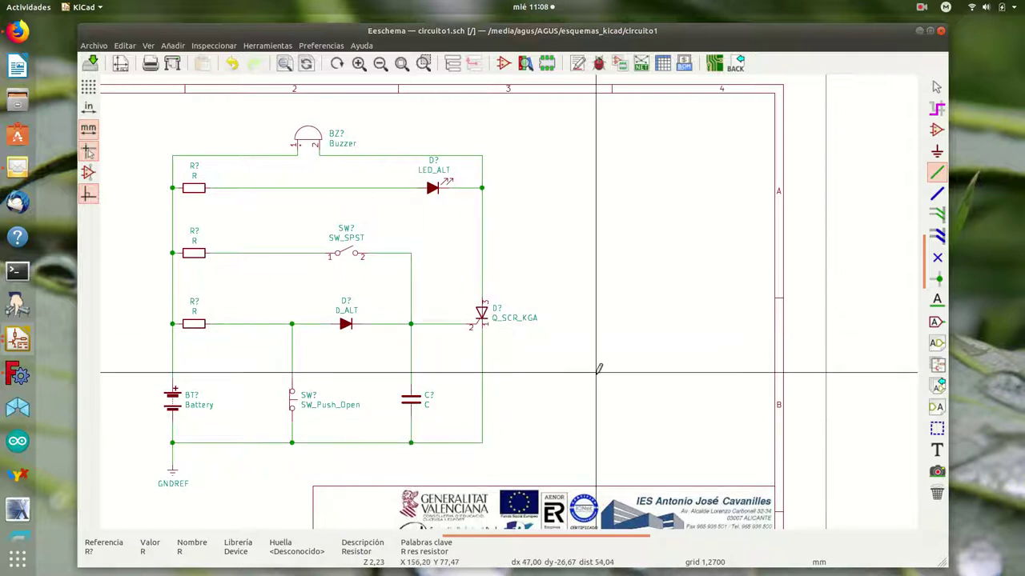
left_click(416, 254)
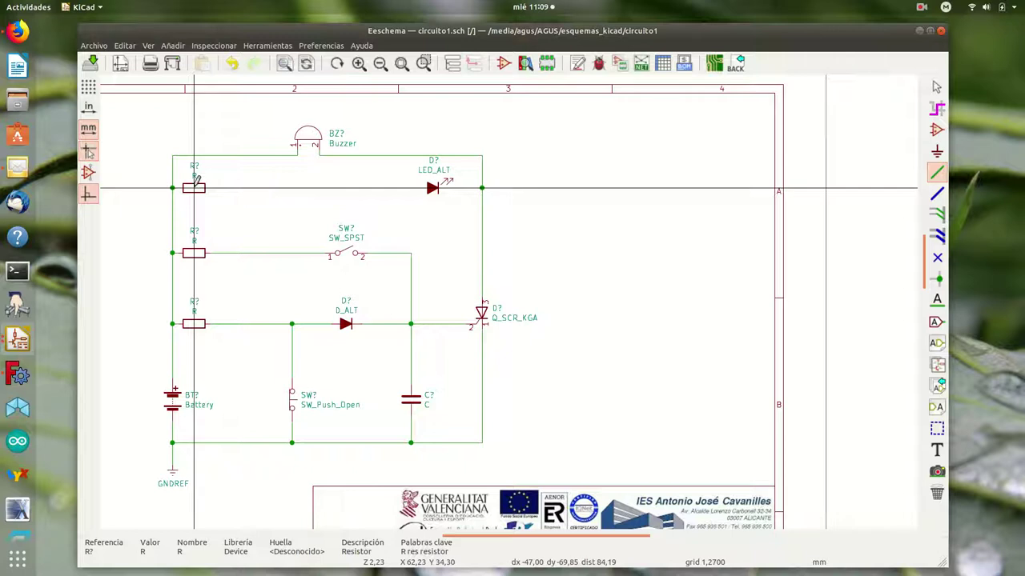
Step: Move the top and middle resistors about 8.9 mm right along their wires, keeping them vertically aligned
key("m")
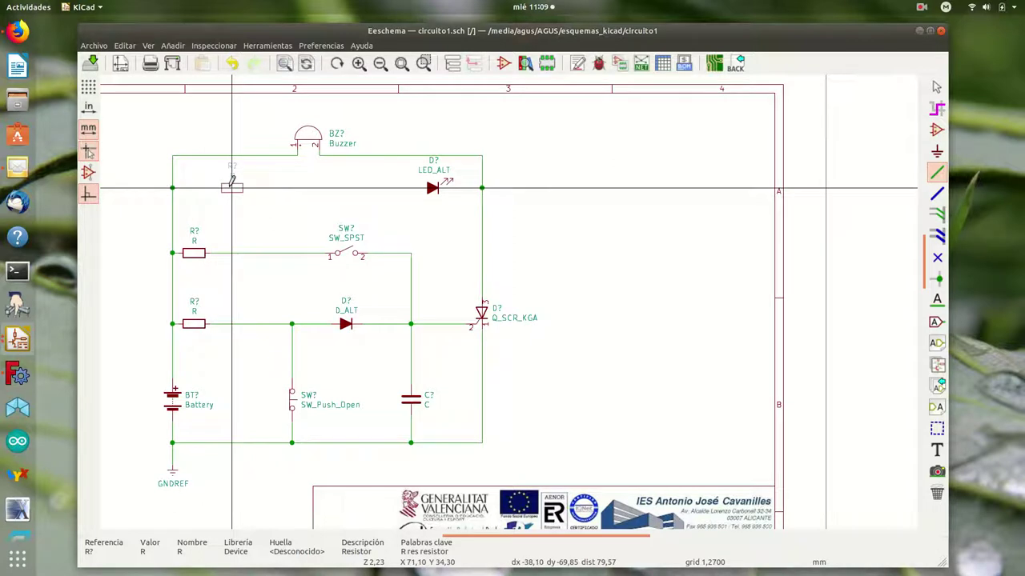
left_click(231, 187)
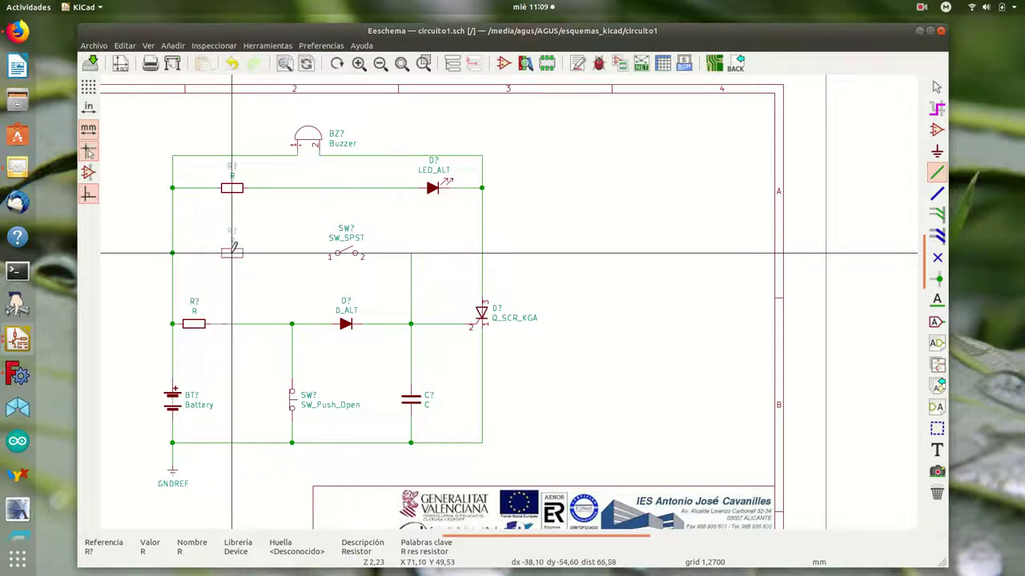
left_click(231, 253)
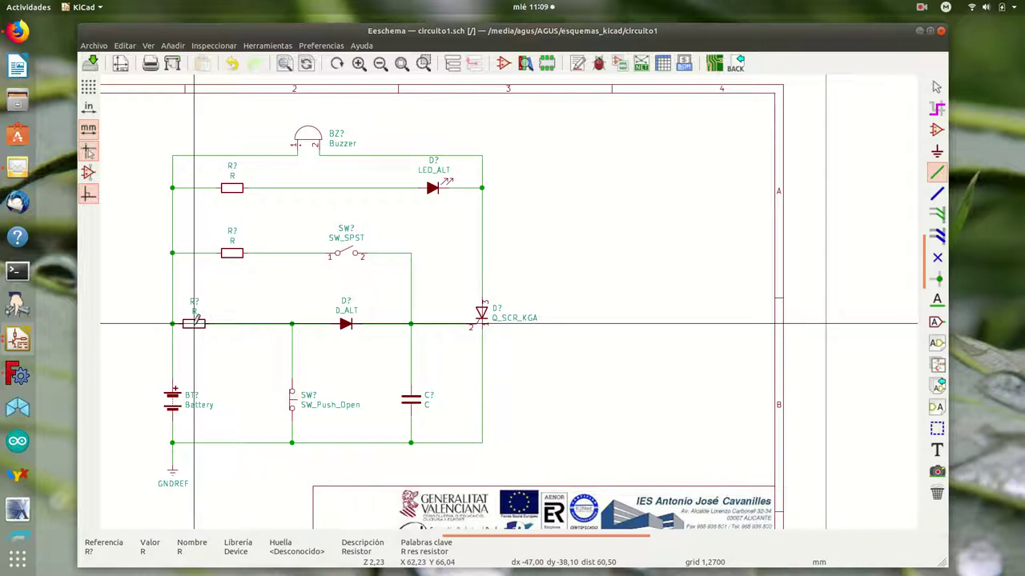
Step: Move the lowest resistor about 8.9 mm right along its wire, directly below the other two resistors
key("m")
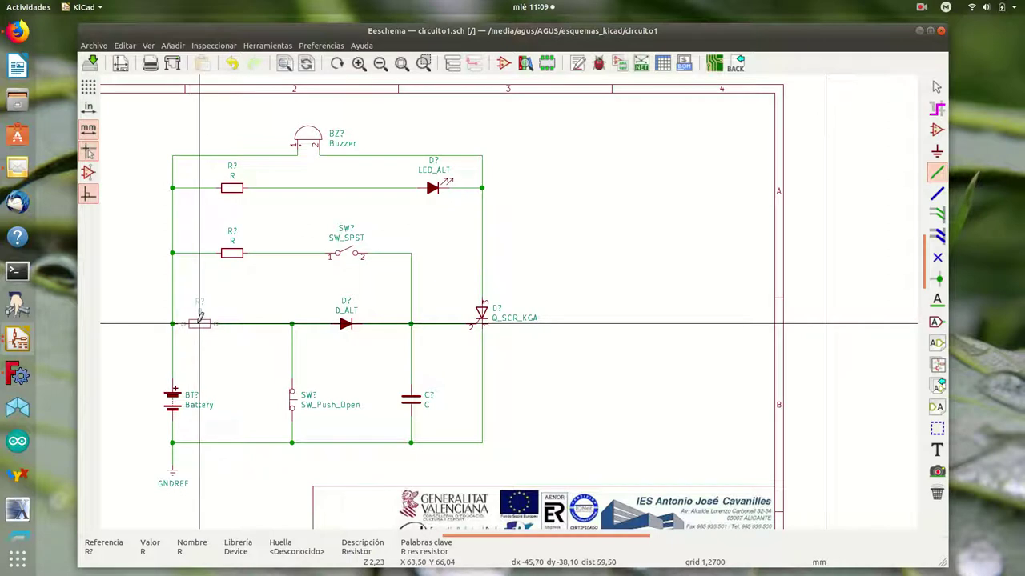
left_click(193, 324)
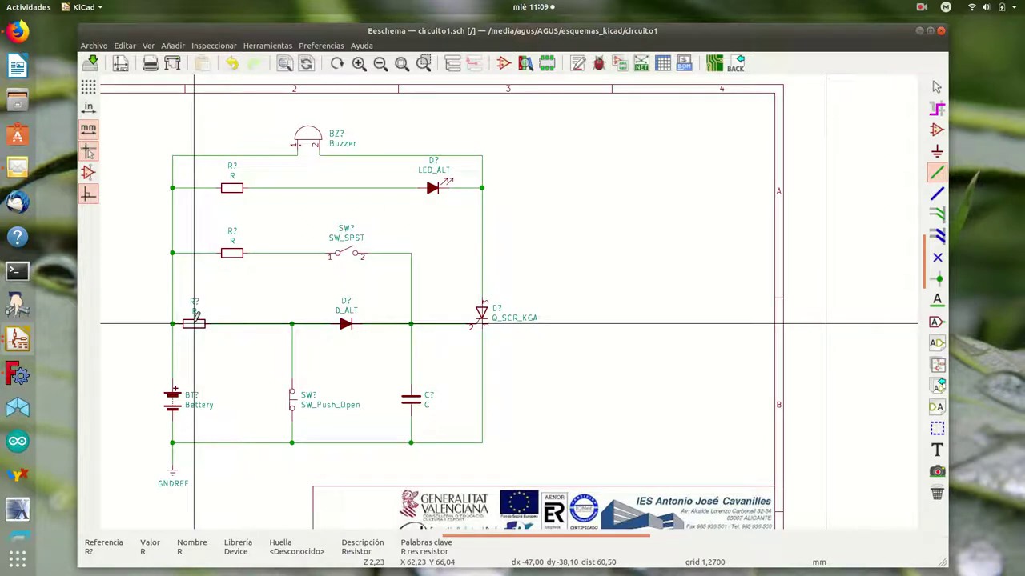
key("m")
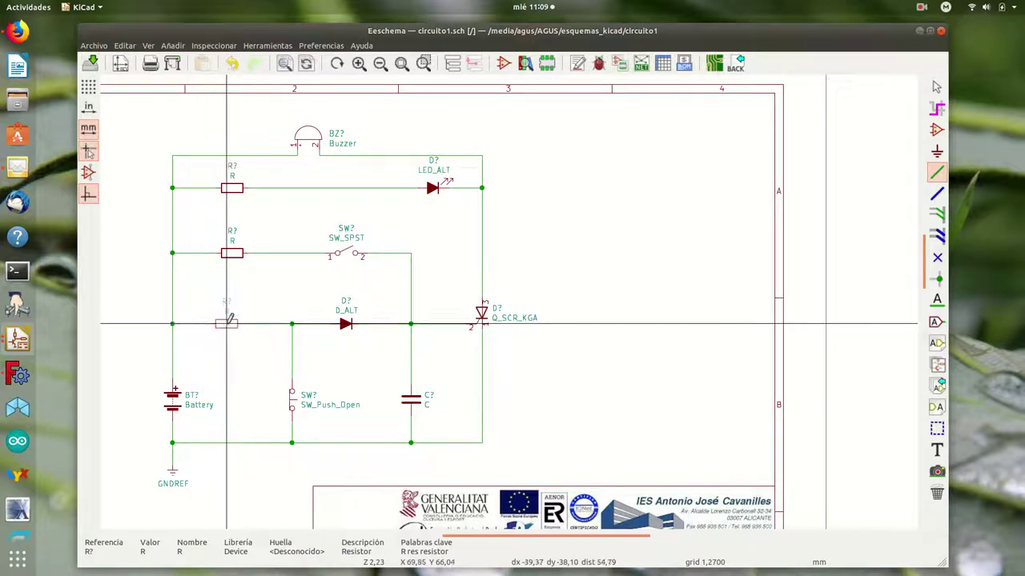
left_click(227, 323)
key("g")
left_click_drag(227, 324, 226, 349)
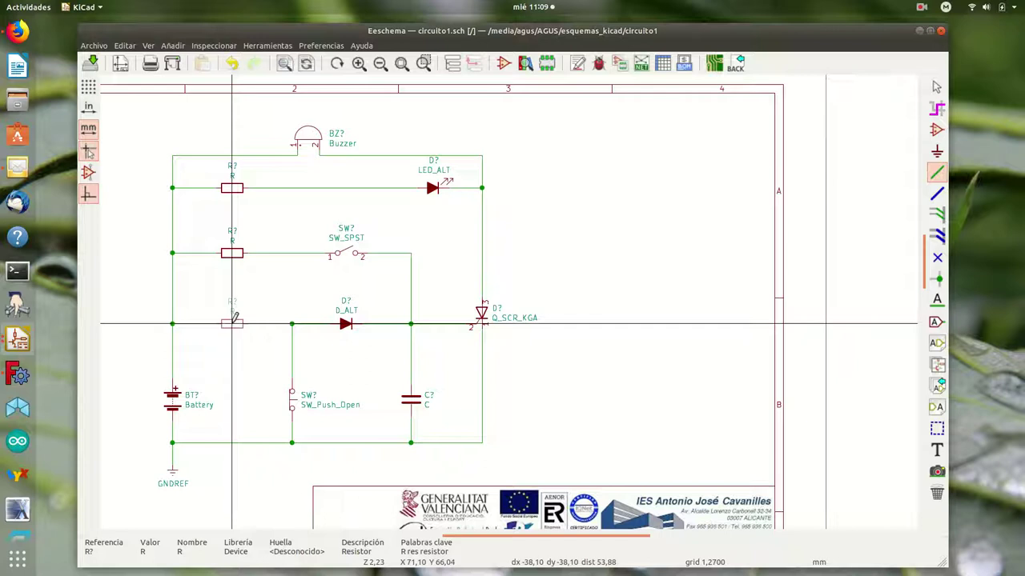
left_click(232, 323)
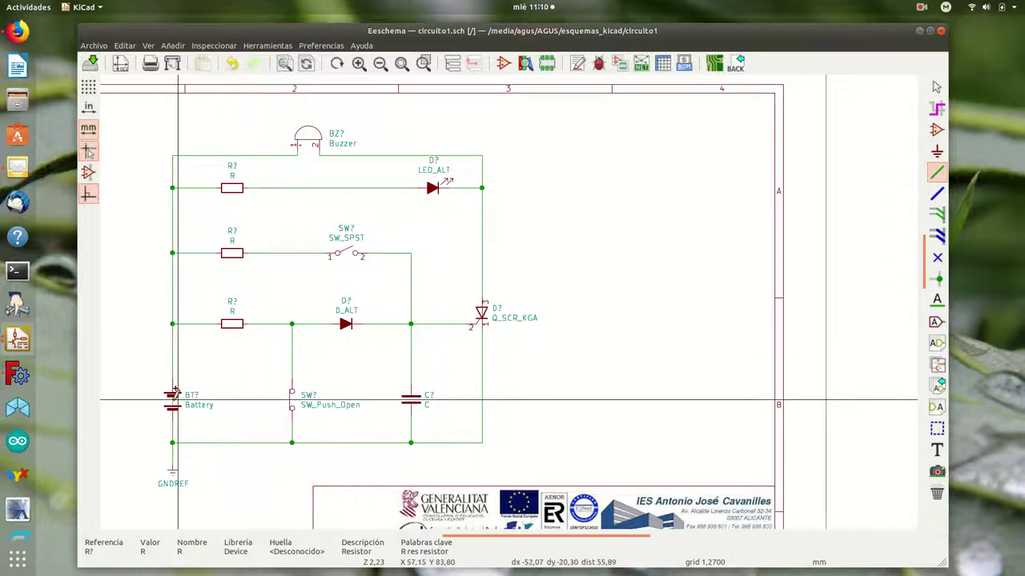
Step: Move the battery, SW_Push_Open and the capacitor about 3.8 mm up along their wires, all to the same height
key("m")
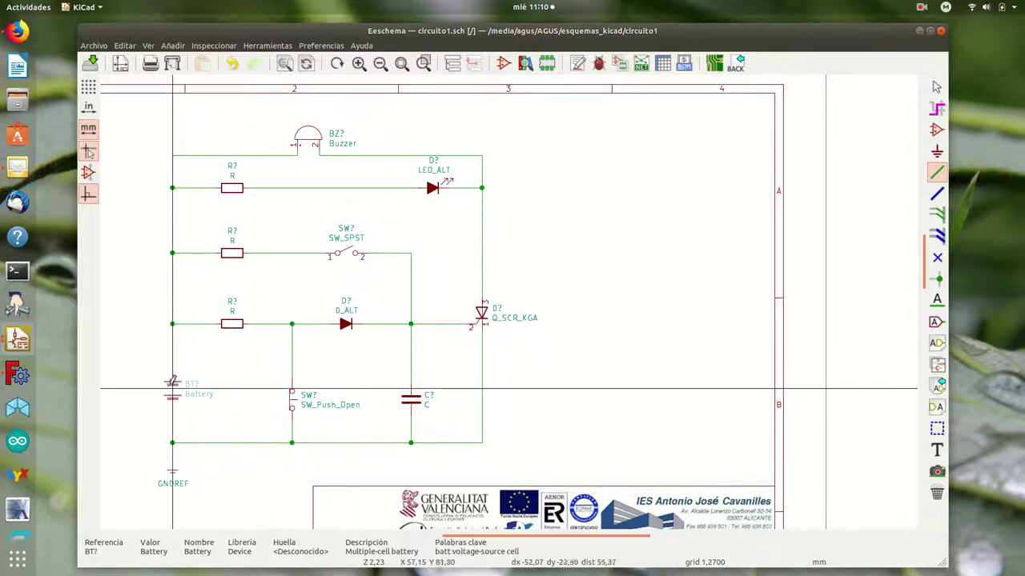
left_click(172, 383)
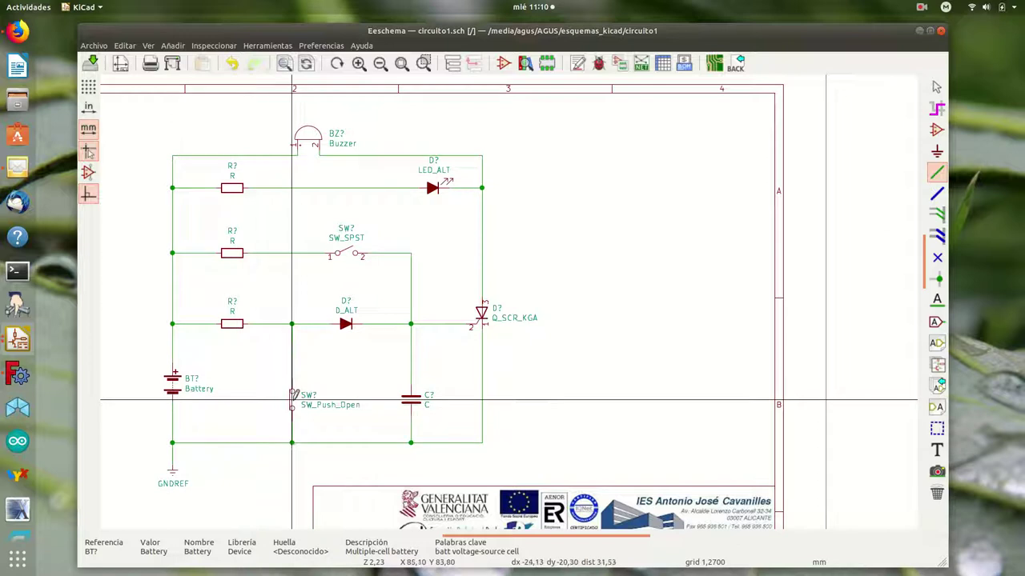
key("m")
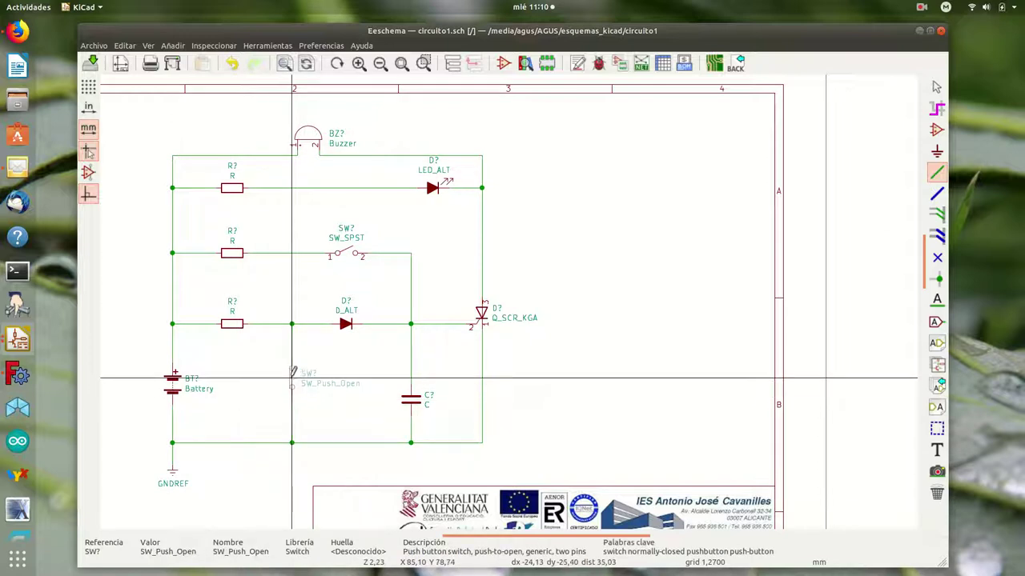
left_click(292, 388)
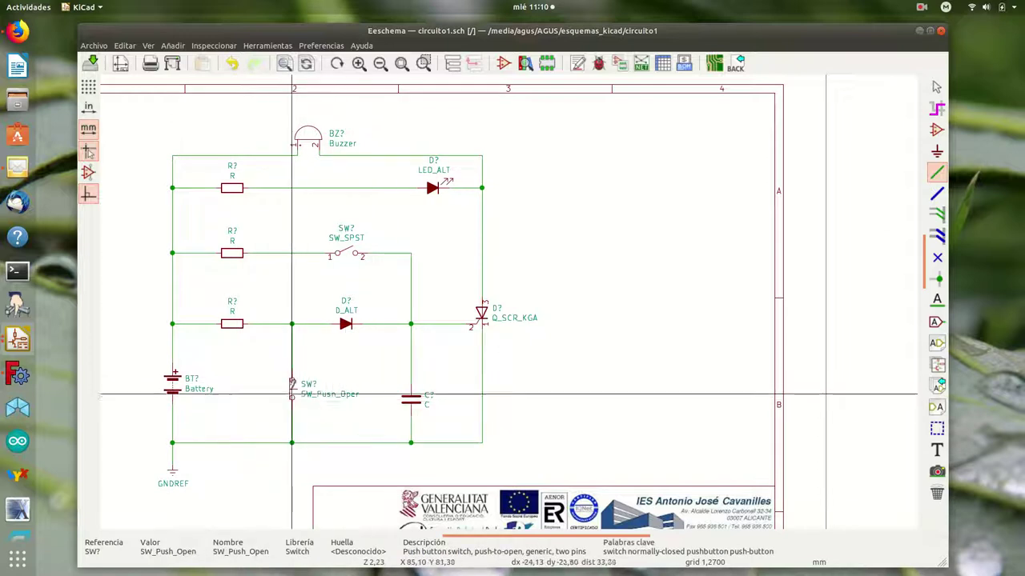
left_click(292, 382)
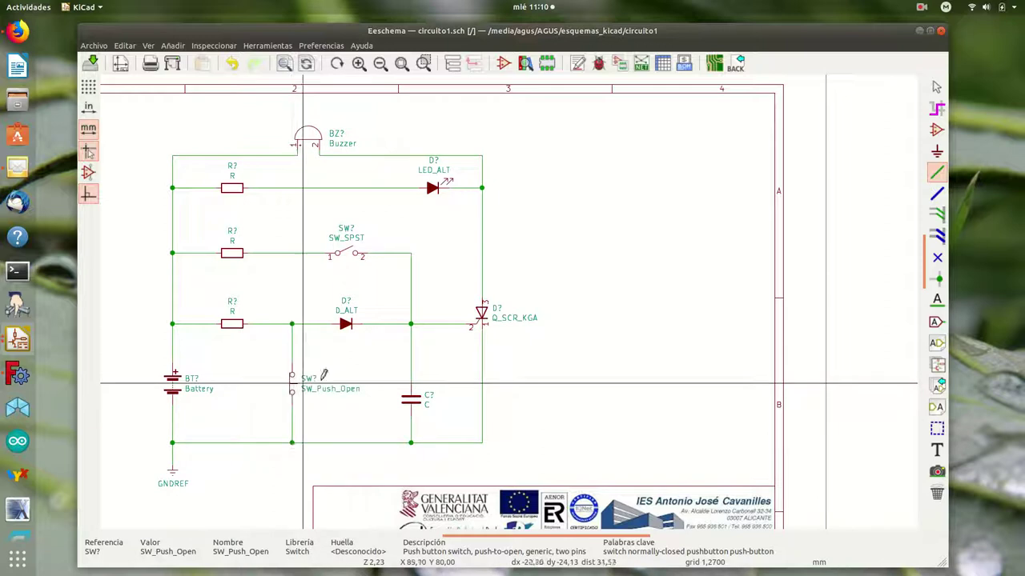
key("m")
left_click(411, 384)
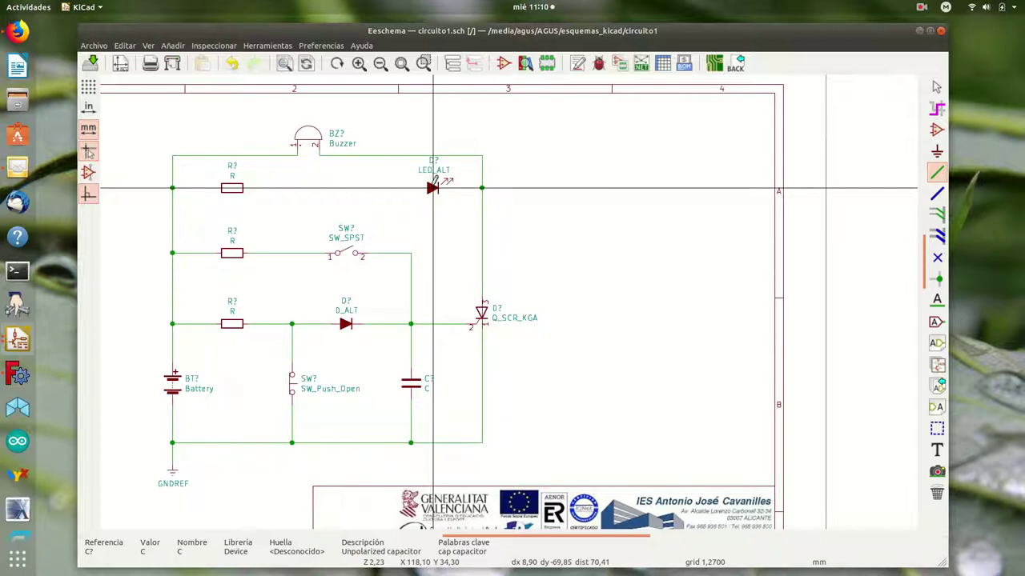
Step: Move LED_ALT about 5 mm left along its wire, in line with the capacitor below
key("m")
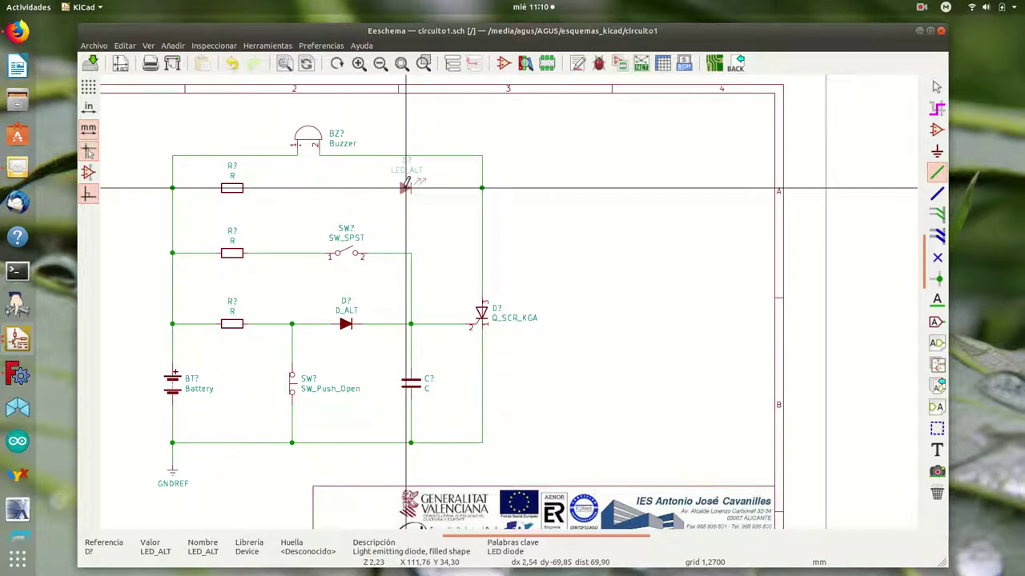
left_click(410, 187)
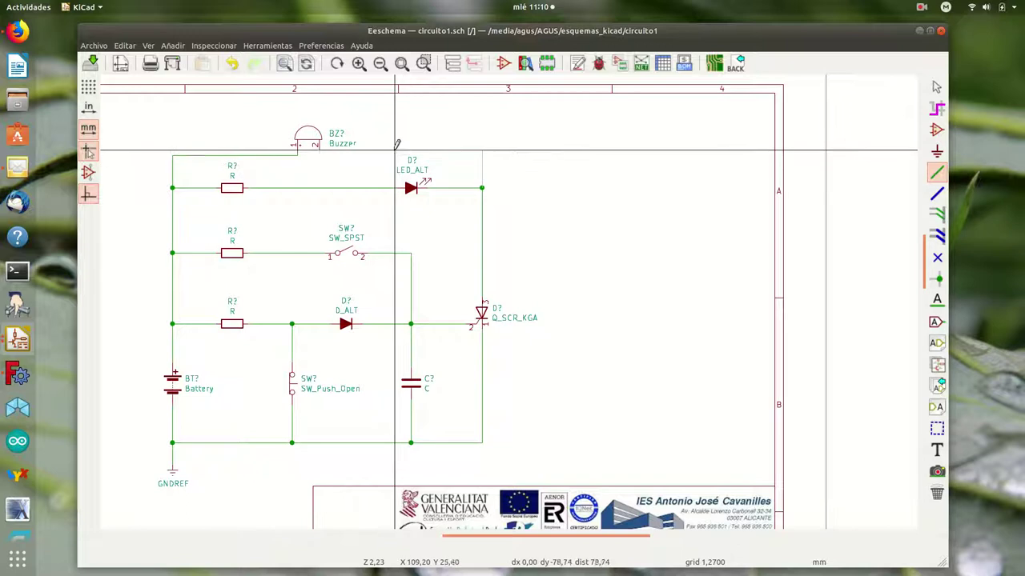
left_click(395, 155)
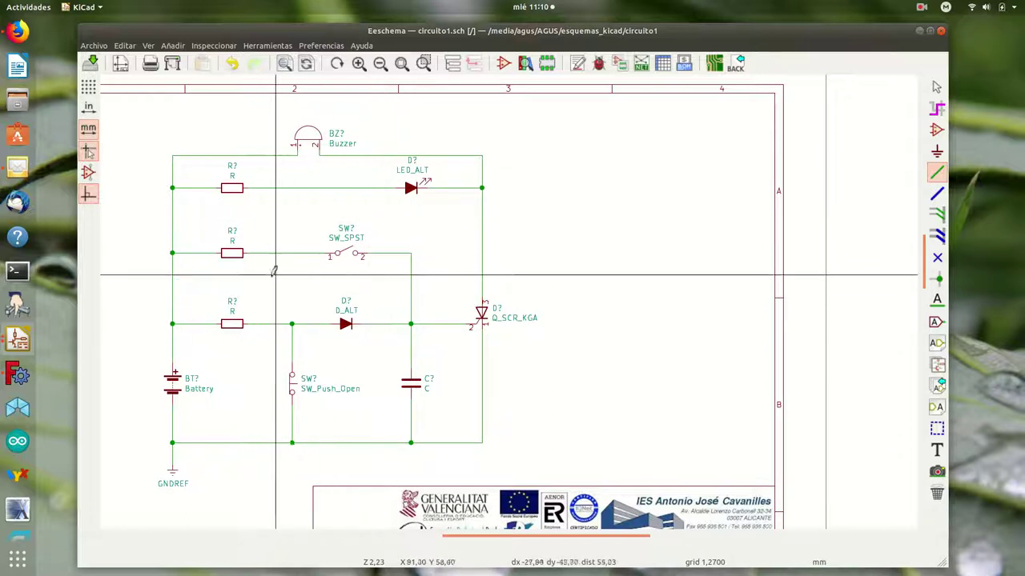
scroll(270, 280, "down", 2)
scroll(647, 320, "down", 1)
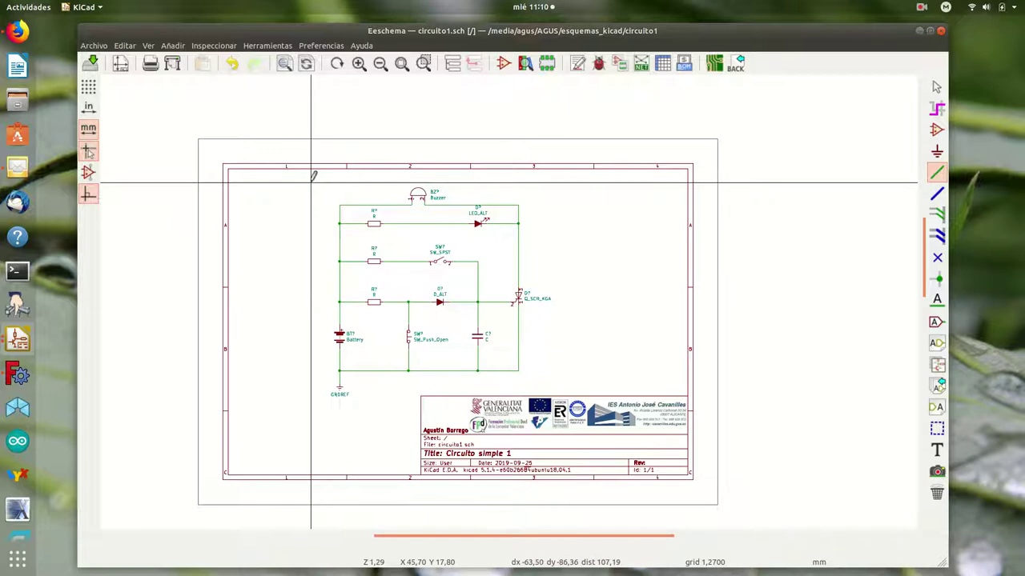
left_click_drag(312, 180, 553, 407)
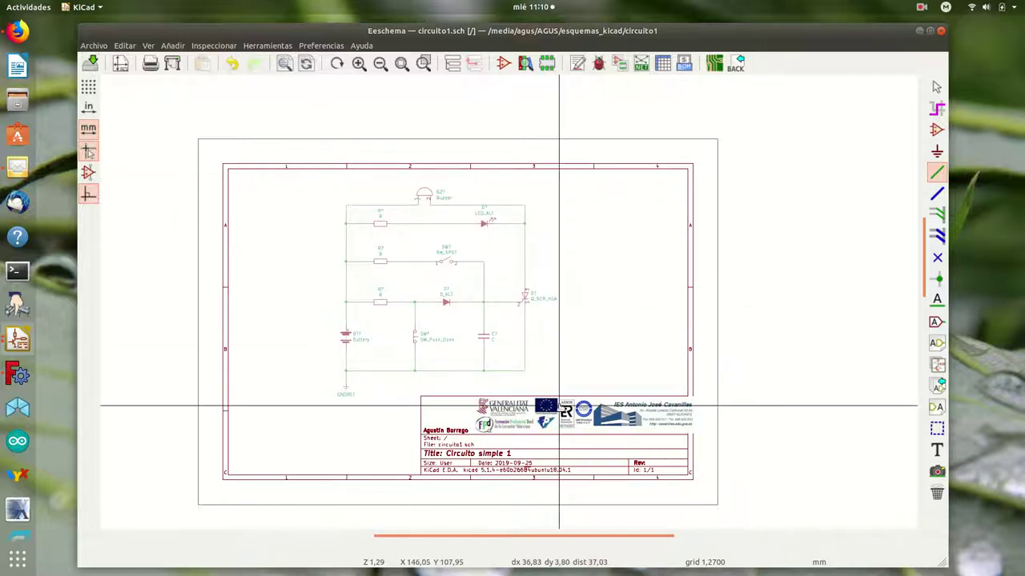
left_click(553, 406)
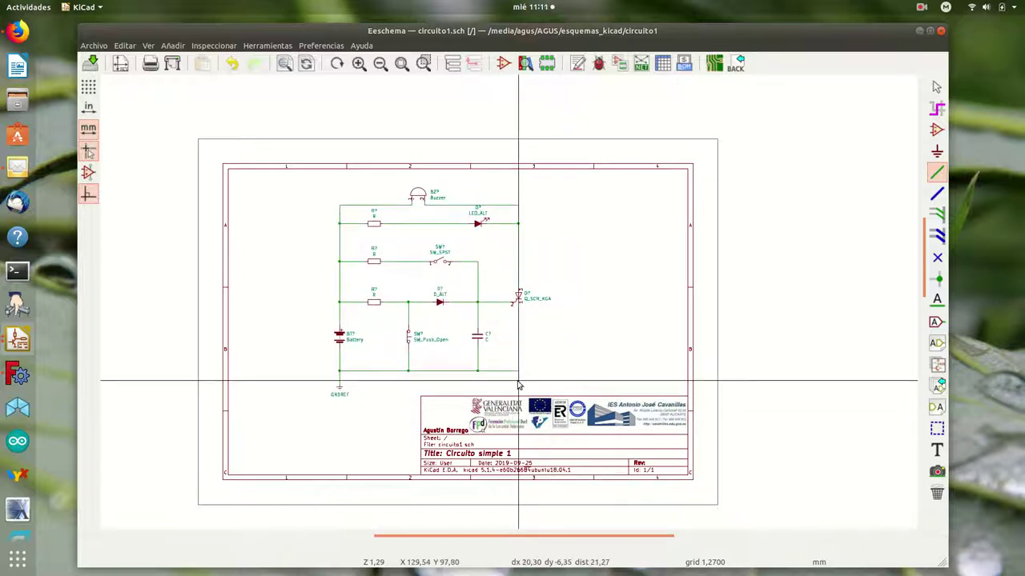
right_click(518, 382)
left_click(391, 400)
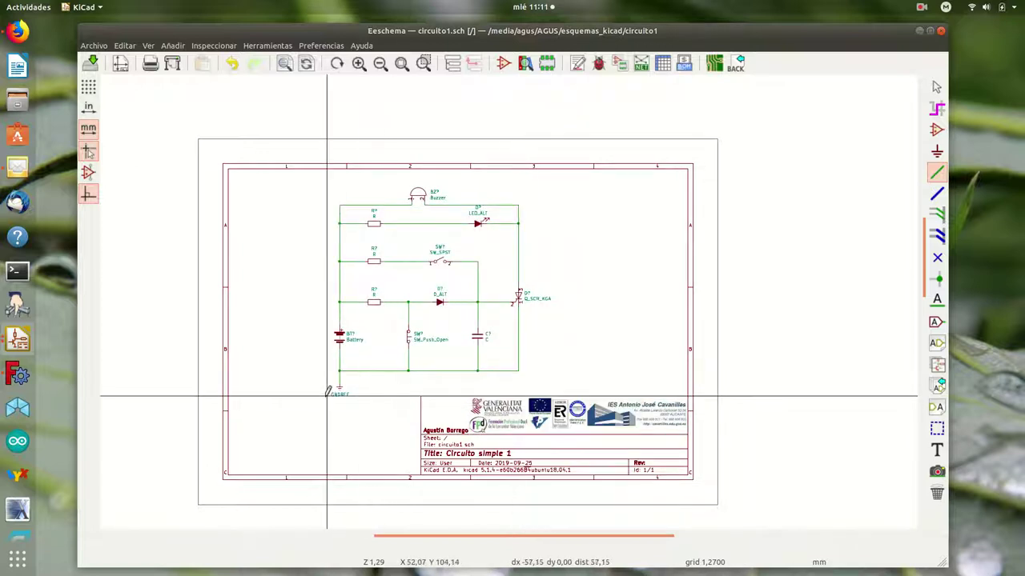
Step: Move the whole circuit as a block about 5 mm right on the sheet, keeping its height
left_click_drag(327, 396, 532, 181)
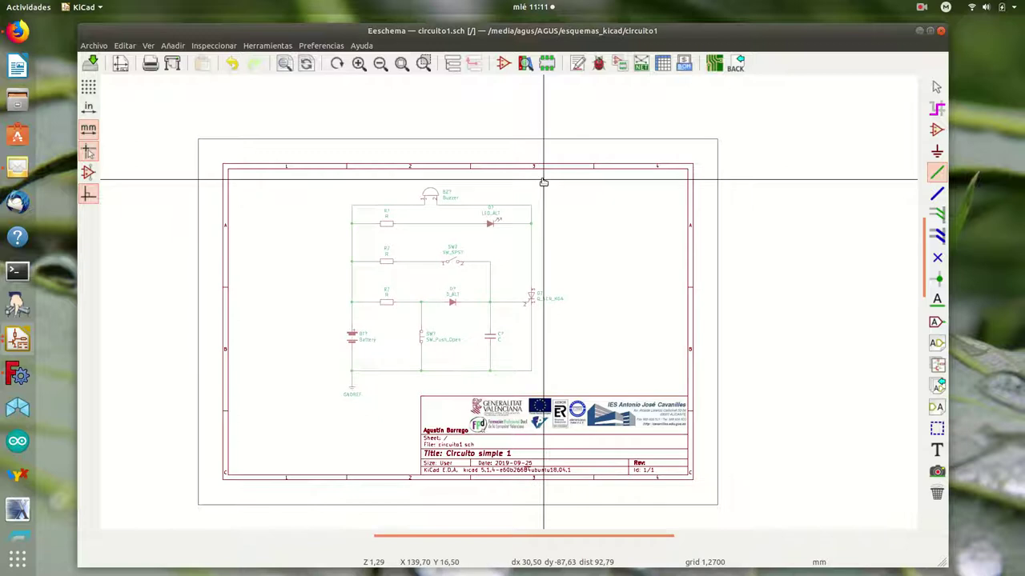
left_click(544, 182)
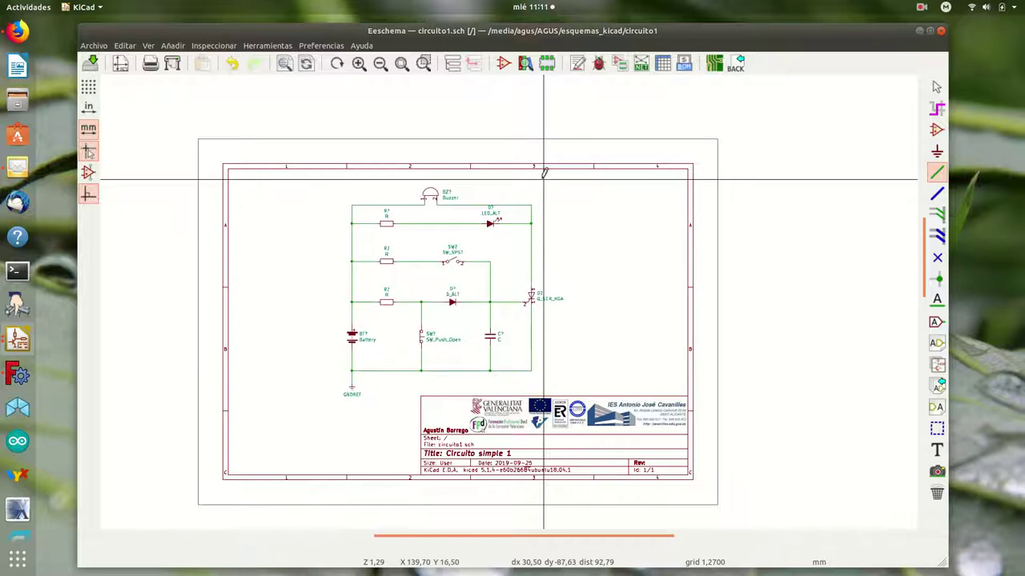
left_click(600, 285)
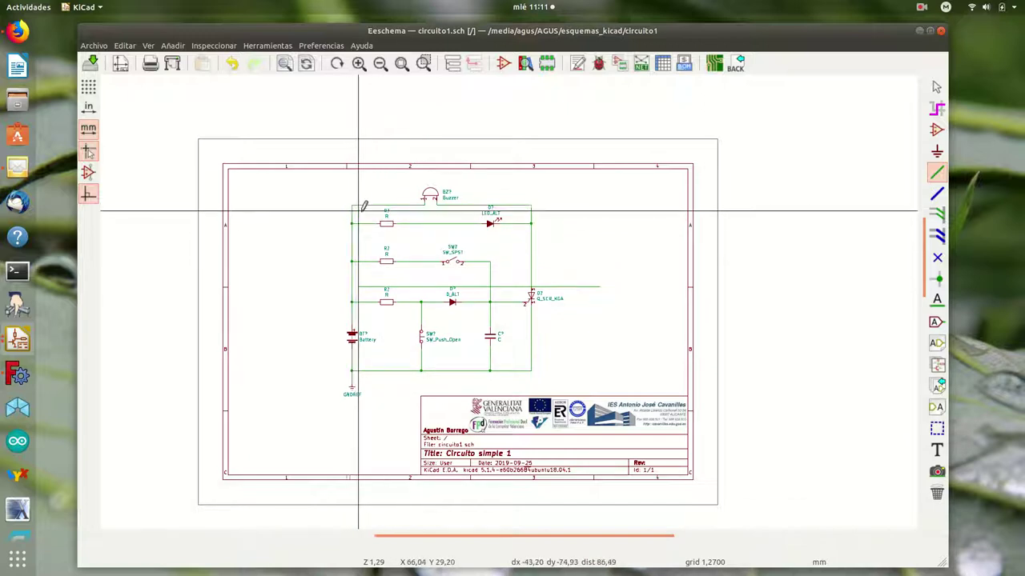
left_click(449, 227)
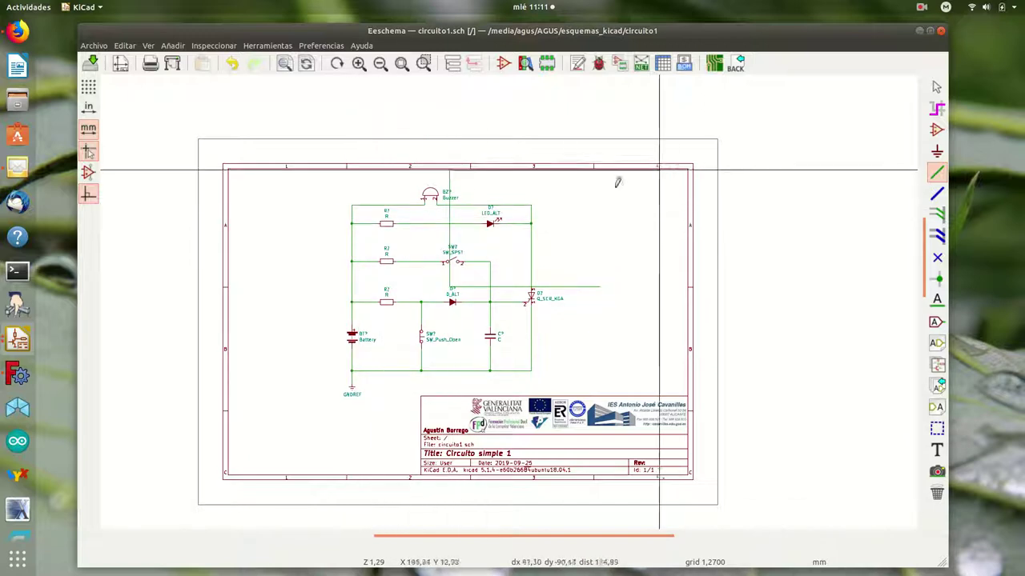
key("Escape")
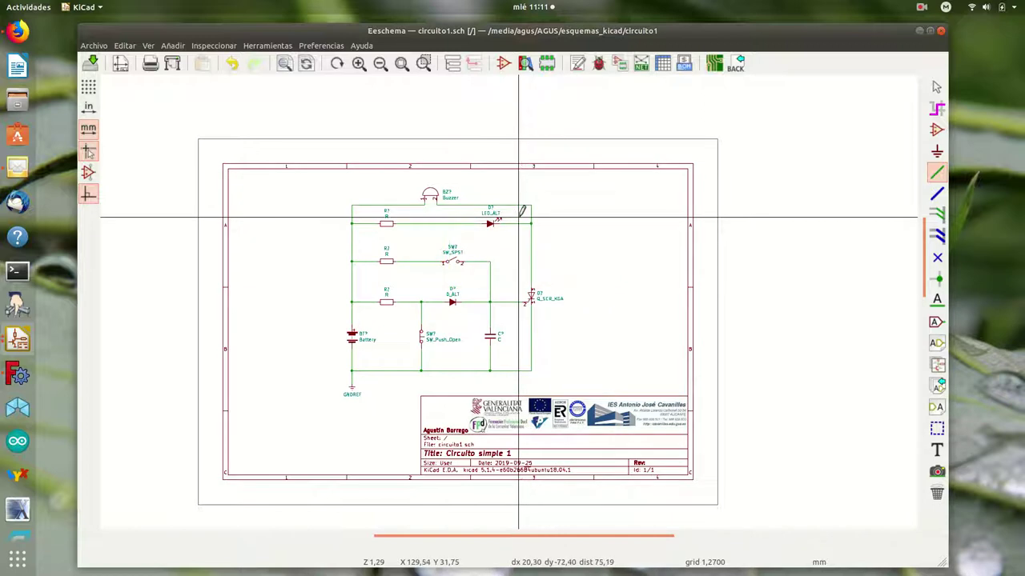
key("Escape")
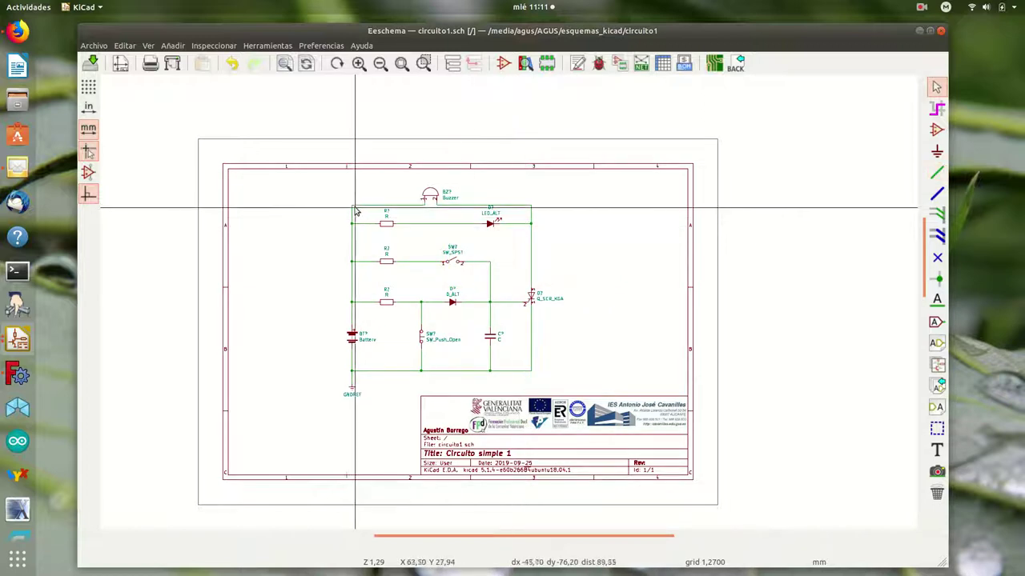
Step: Move the top resistor and LED_ALT branch about 2.5 mm down between the two vertical wires
left_click_drag(355, 208, 522, 229)
key("m")
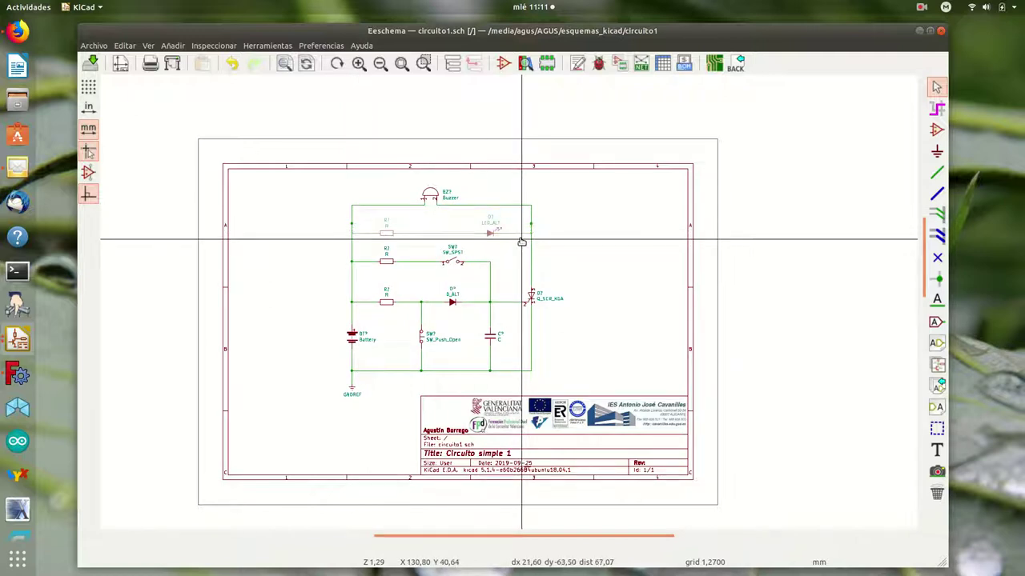
left_click(521, 238)
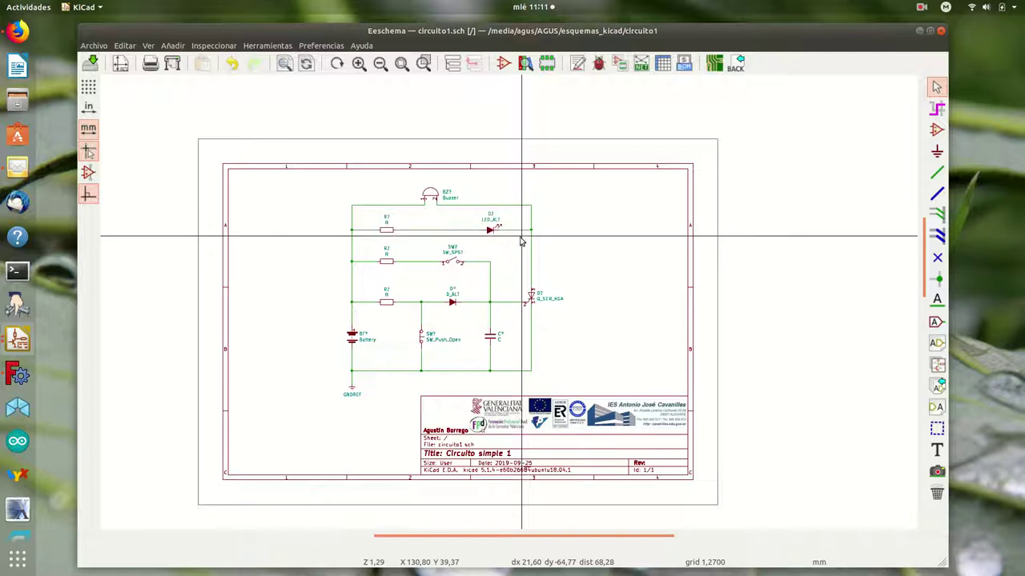
right_click(606, 243)
left_click(583, 256)
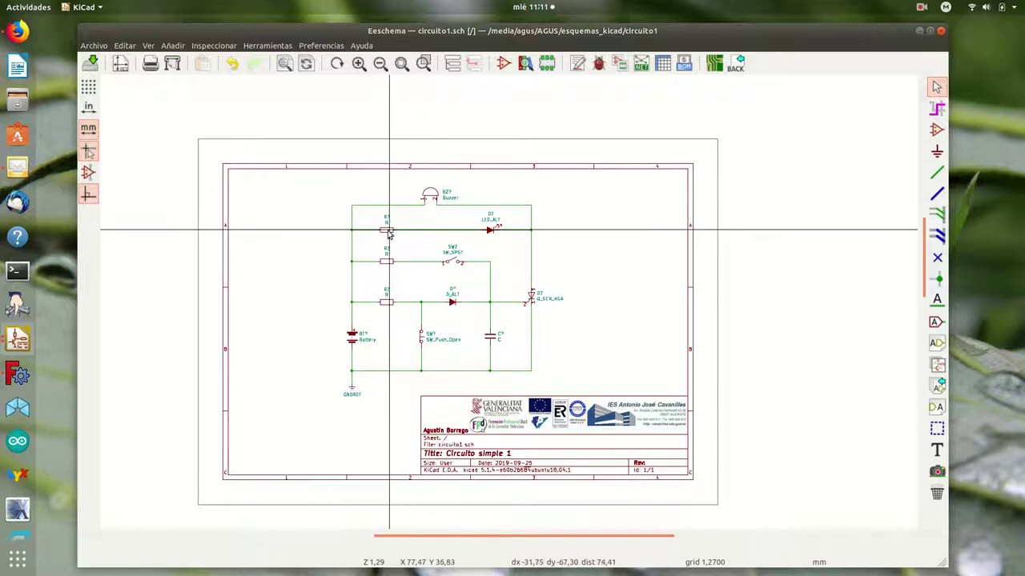
Step: Examine the value field settings of the top resistor and close them without changes
scroll(391, 231, "up", 4)
scroll(509, 307, "up", 2)
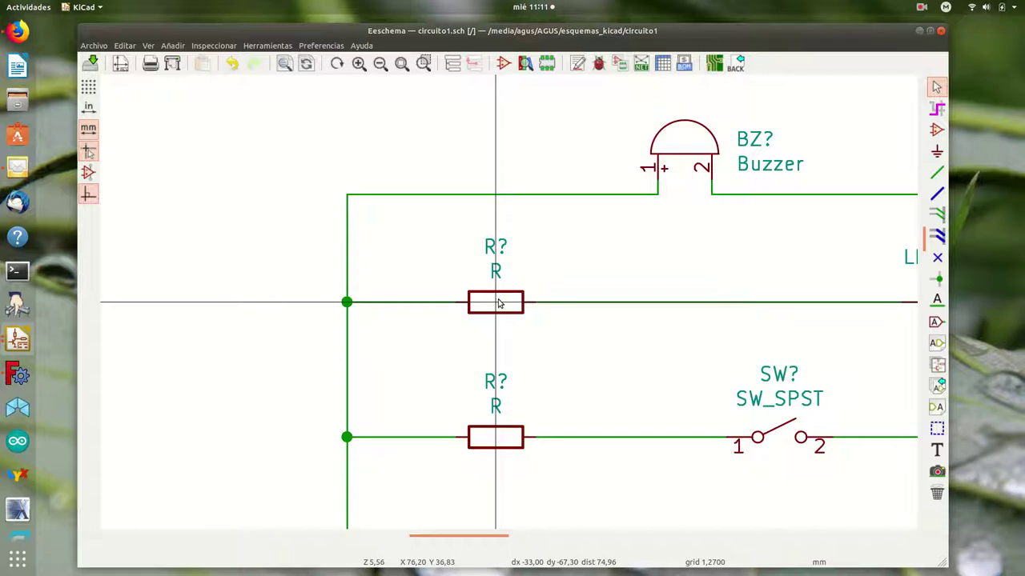
right_click(498, 303)
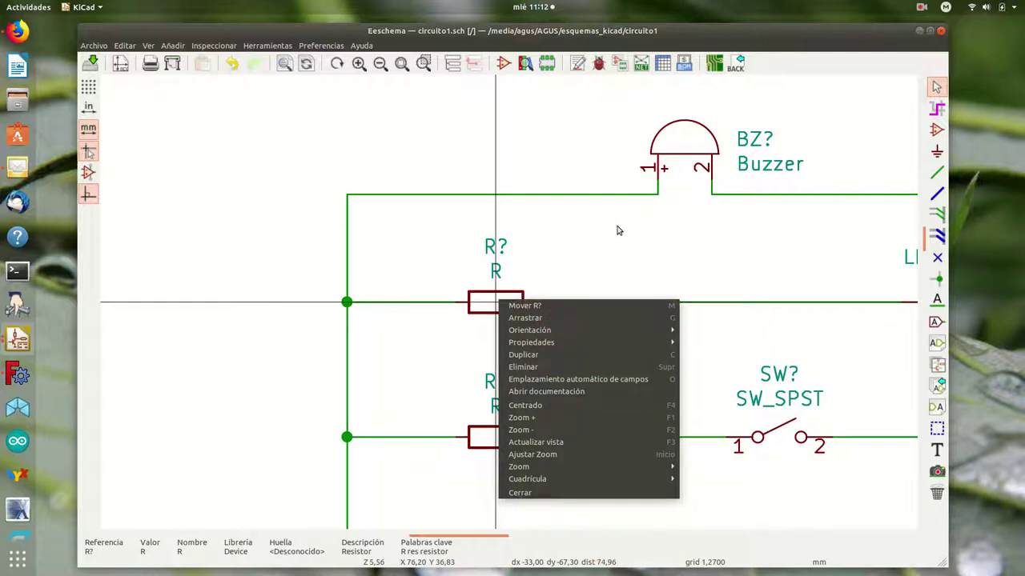
mouse_move(555, 342)
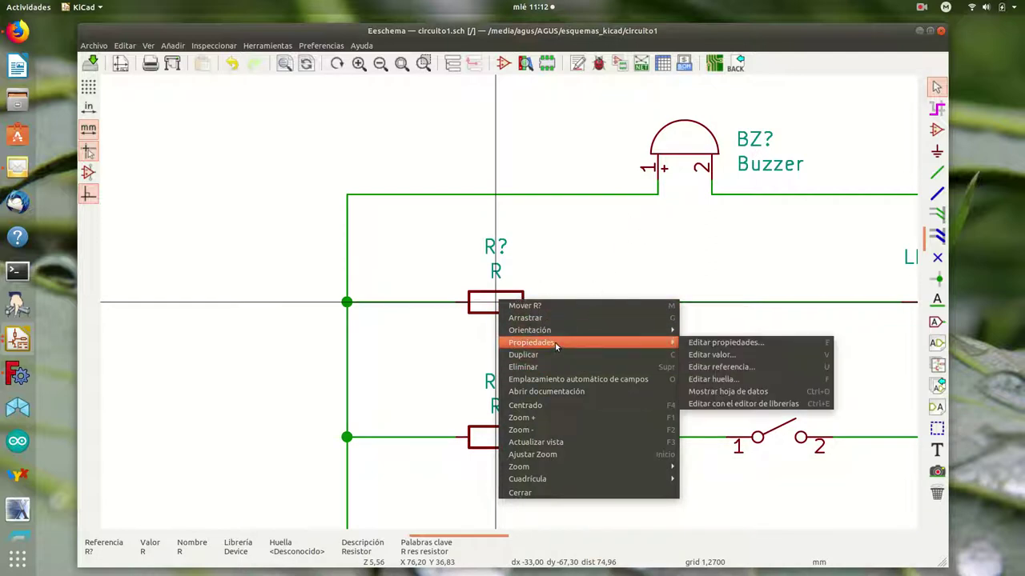
left_click(710, 356)
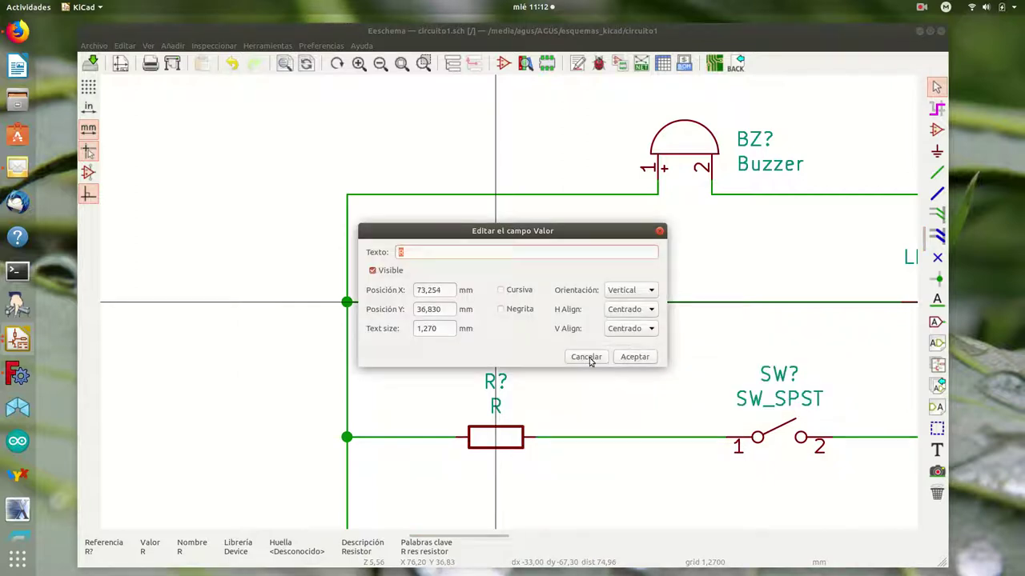
left_click(587, 358)
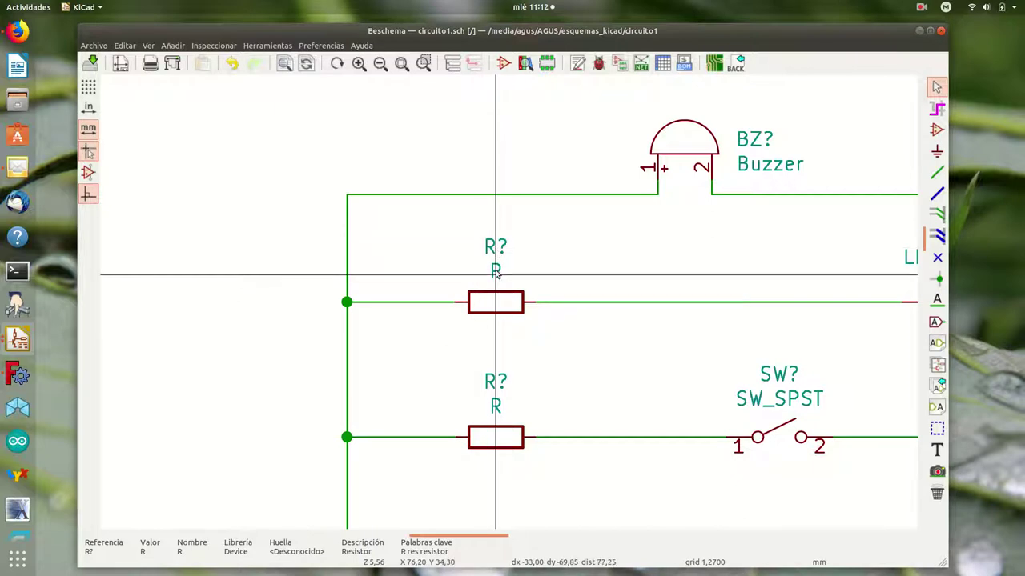
right_click(496, 273)
left_click(516, 302)
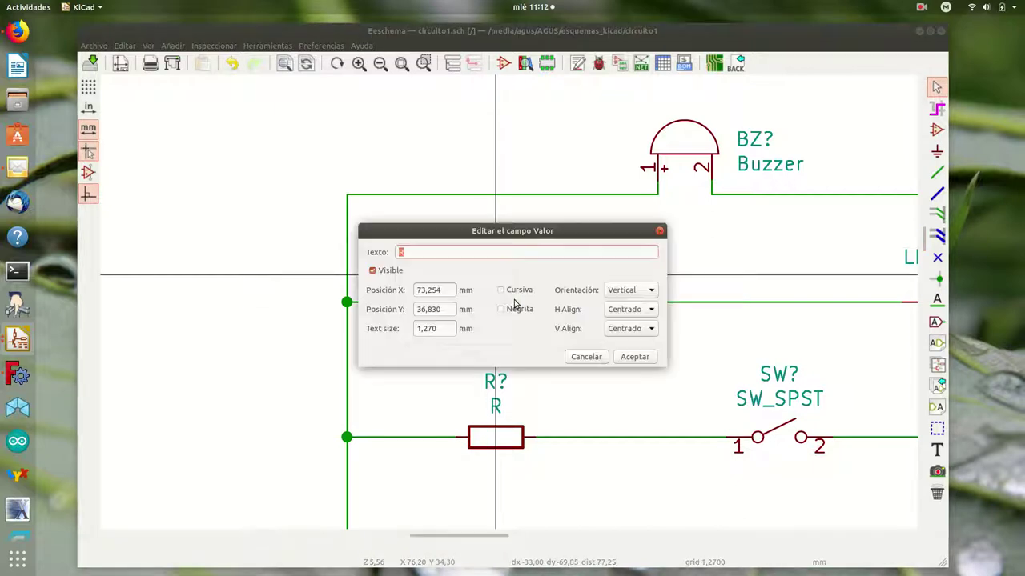
left_click(591, 356)
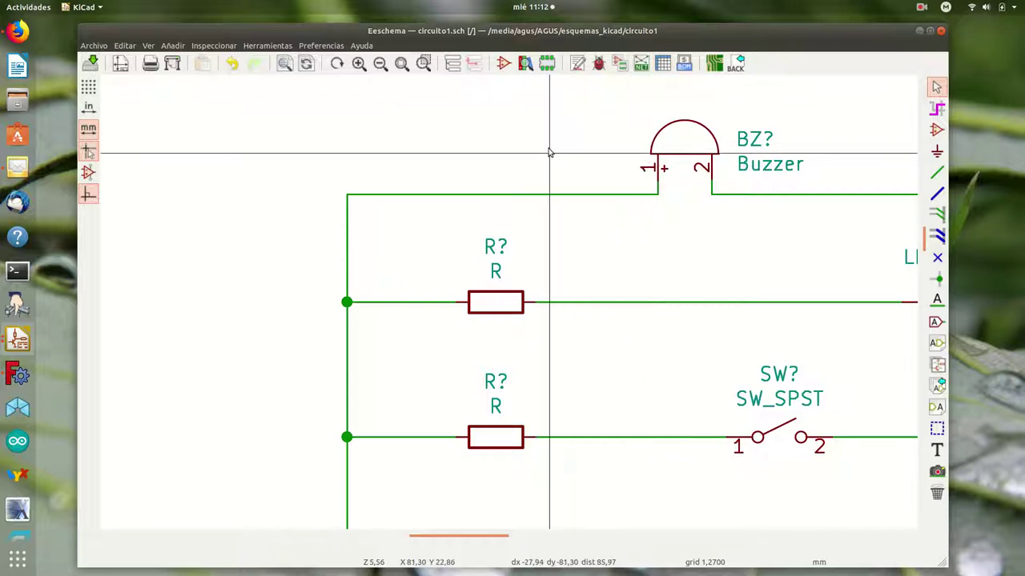
Step: Annotate the symbols of the entire schematic, keeping existing annotation, ordering by X position and using the first free number after 0
scroll(549, 152, "down", 4)
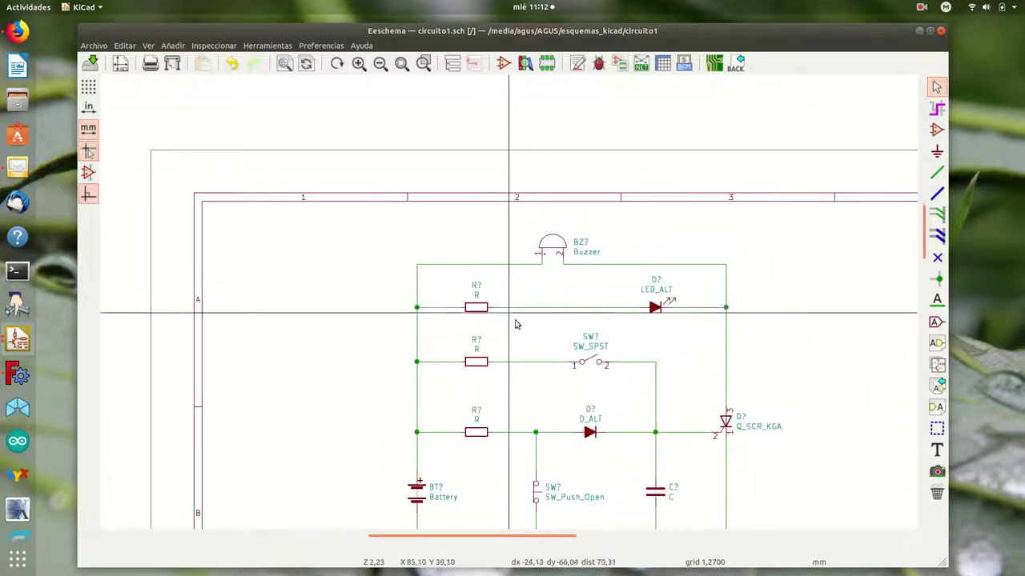
scroll(509, 304, "down", 1)
scroll(509, 304, "up", 1)
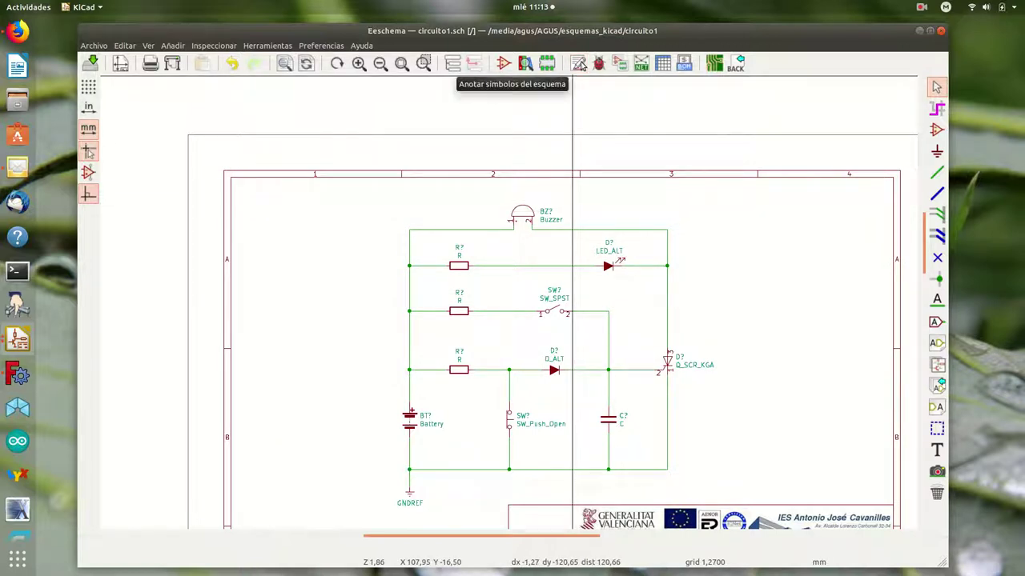
left_click(578, 63)
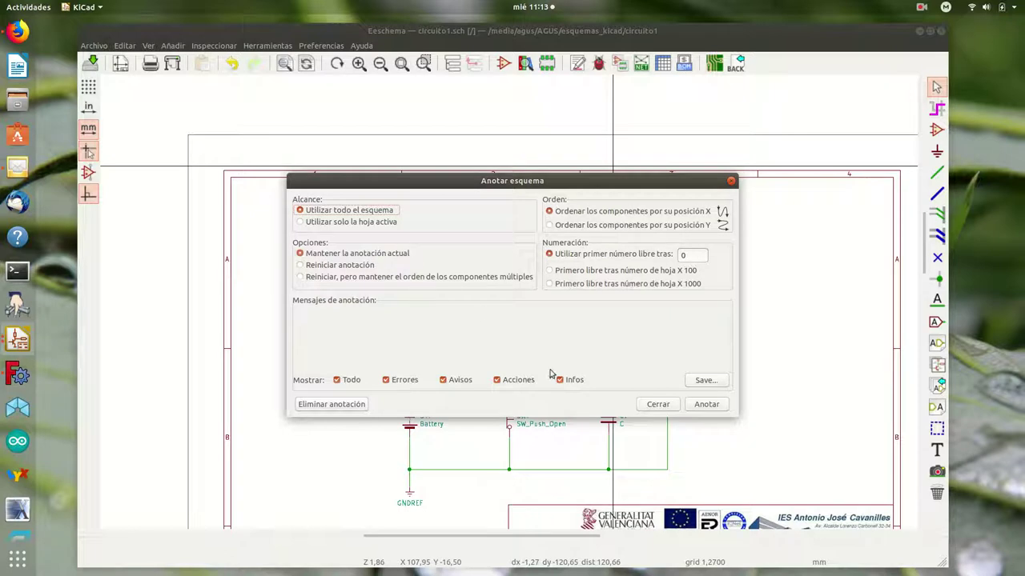
left_click(706, 404)
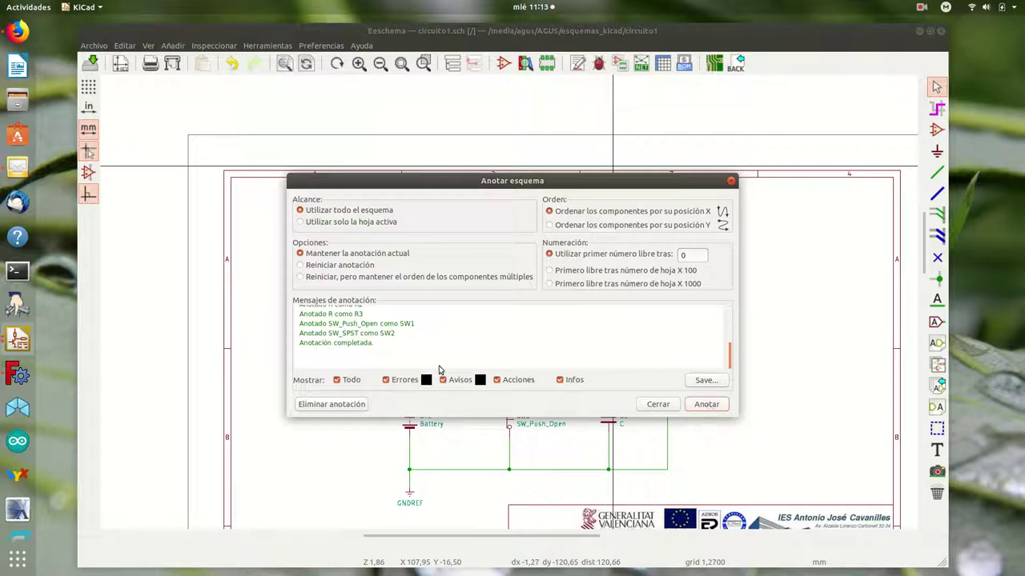
left_click(656, 404)
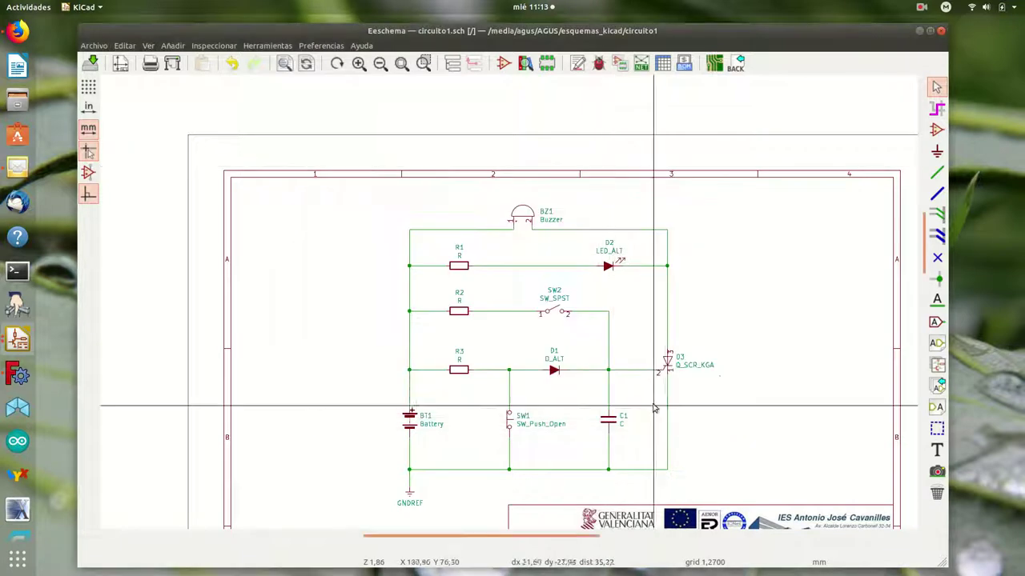
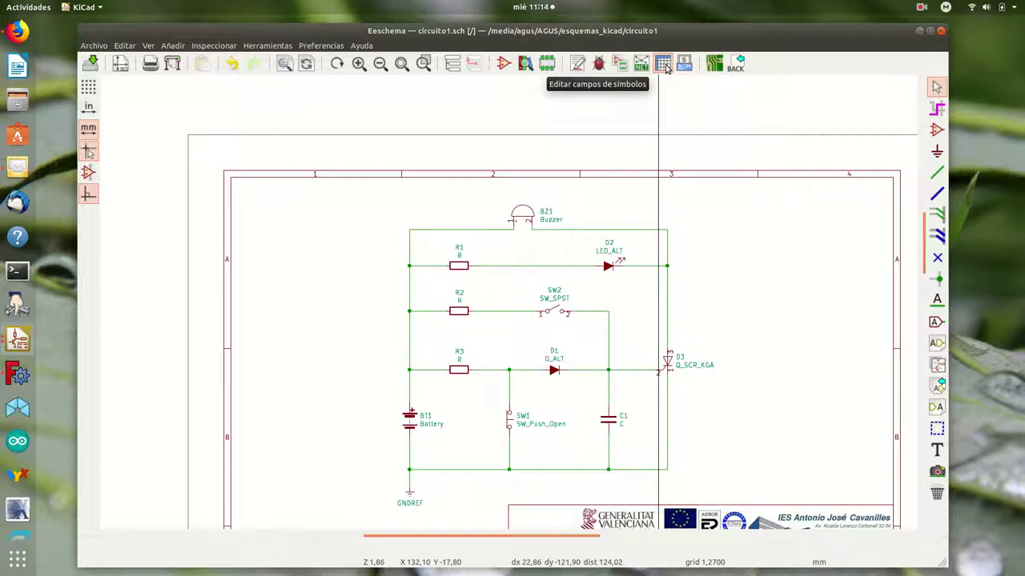
Step: In the symbol fields table, set the value of BT1 to 9v and BZ1 to Zumbador
left_click(664, 67)
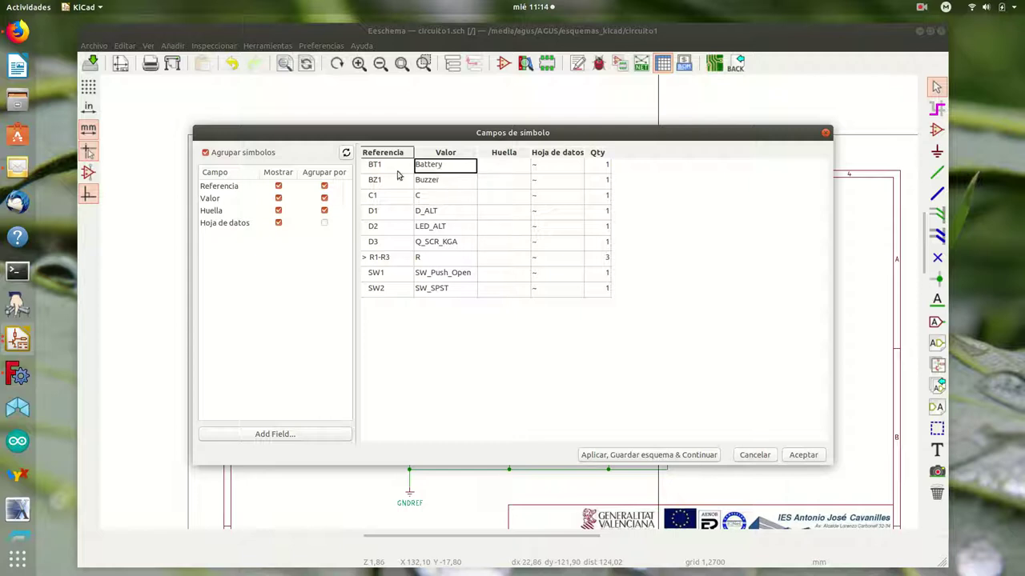
left_click(434, 165)
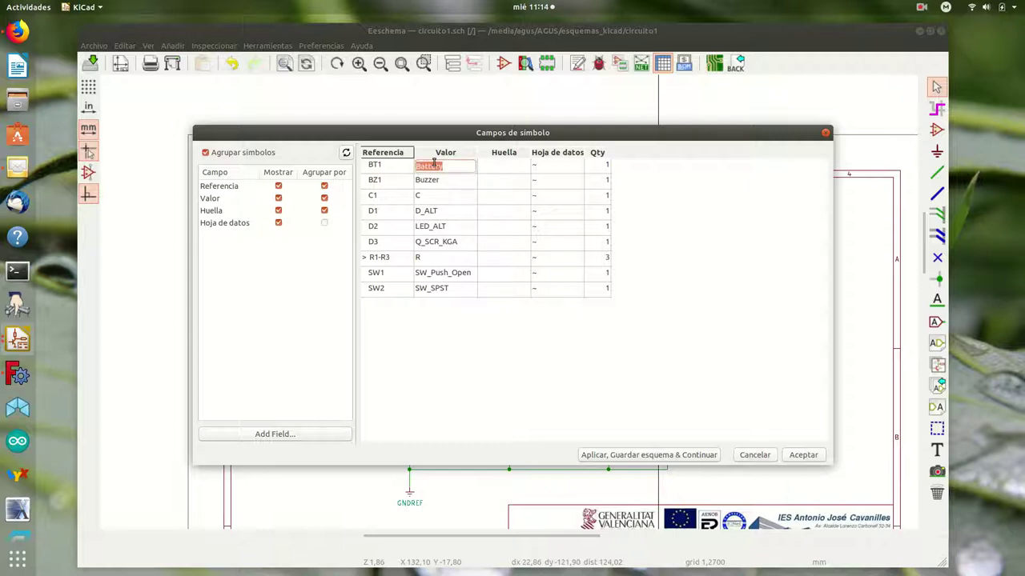
type("9v")
left_click(436, 183)
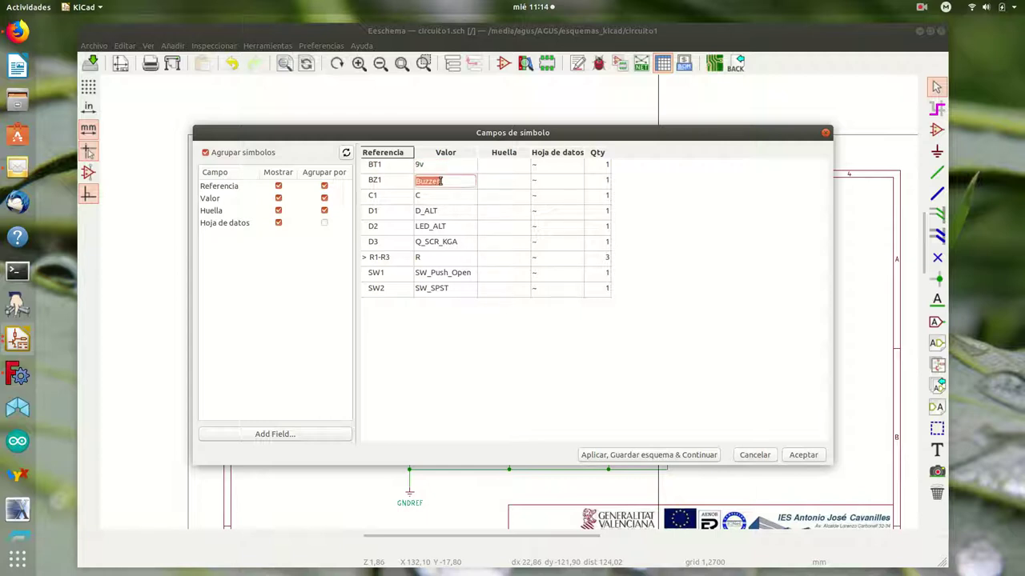
type("Zumbador")
Step: Set the value of capacitor C1 to 100n and diode D1 to 1N4007
left_click(434, 198)
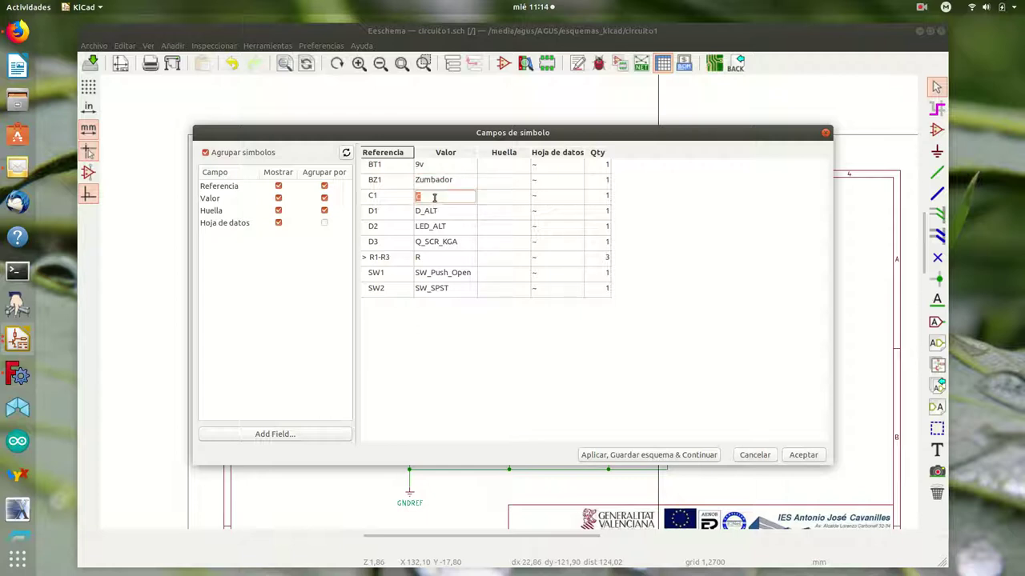
type("100n")
left_click(449, 212)
type("1N4007")
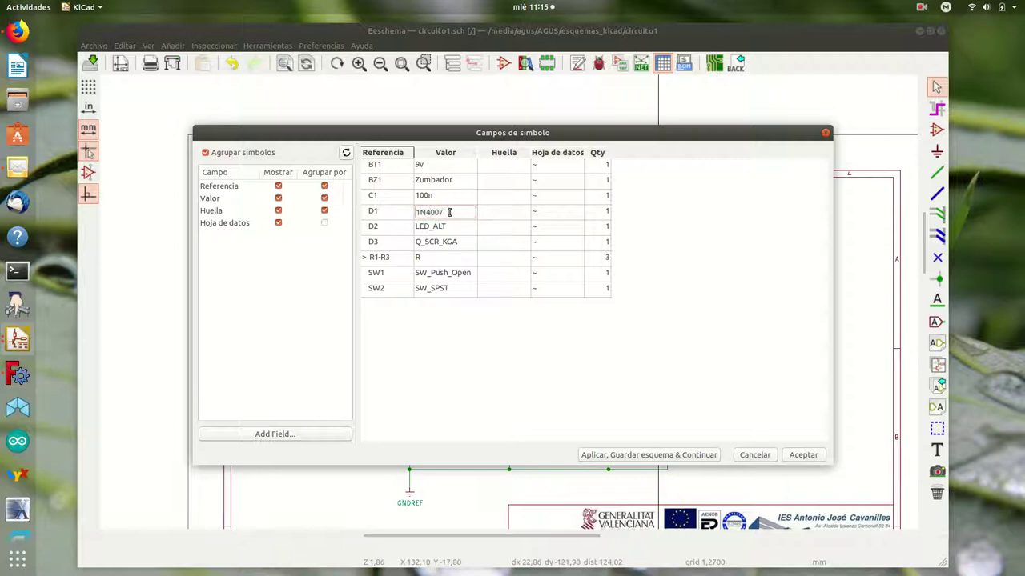
Step: Shorten the value of D2 to LED and set the value of D3 to T106D
left_click(453, 227)
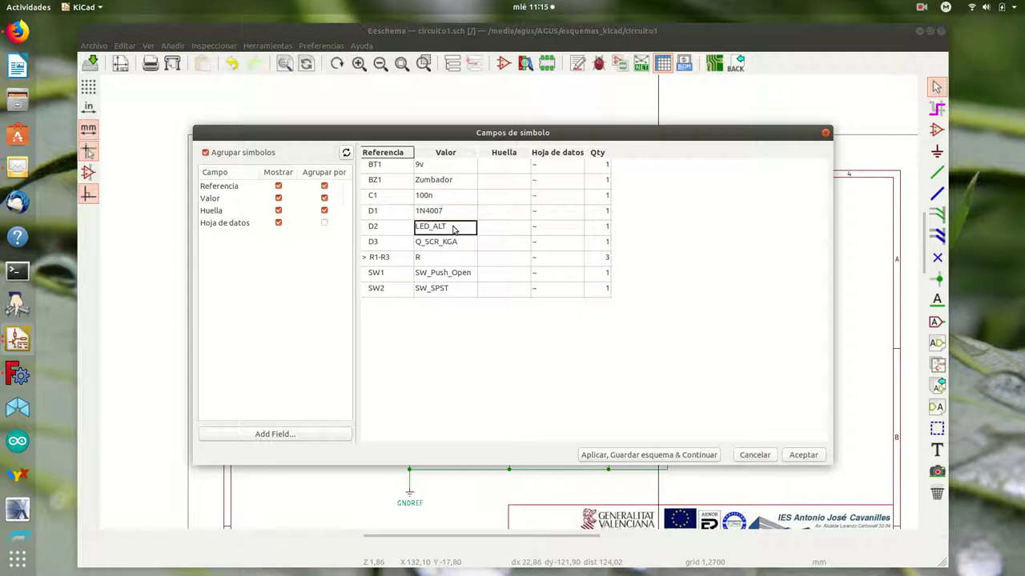
left_click(453, 228)
key("BackSpace")
key("BackSpace")
key("BackSpace")
key("BackSpace")
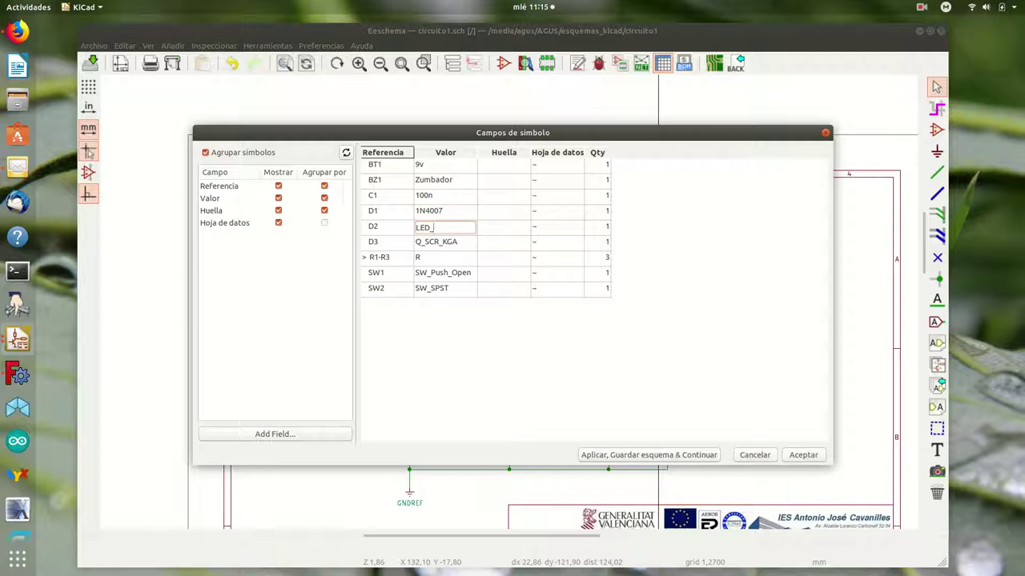
left_click(443, 244)
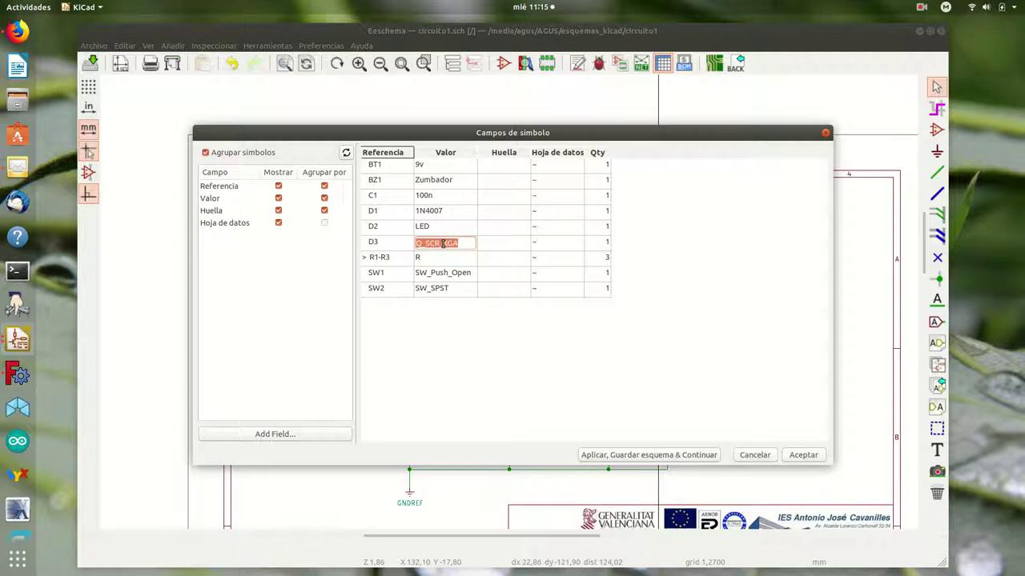
type("T")
Step: Expand the R1-R3 group, set the value of all three resistors to 33k, and change R1 alone to 220
left_click(426, 261)
left_click(426, 261)
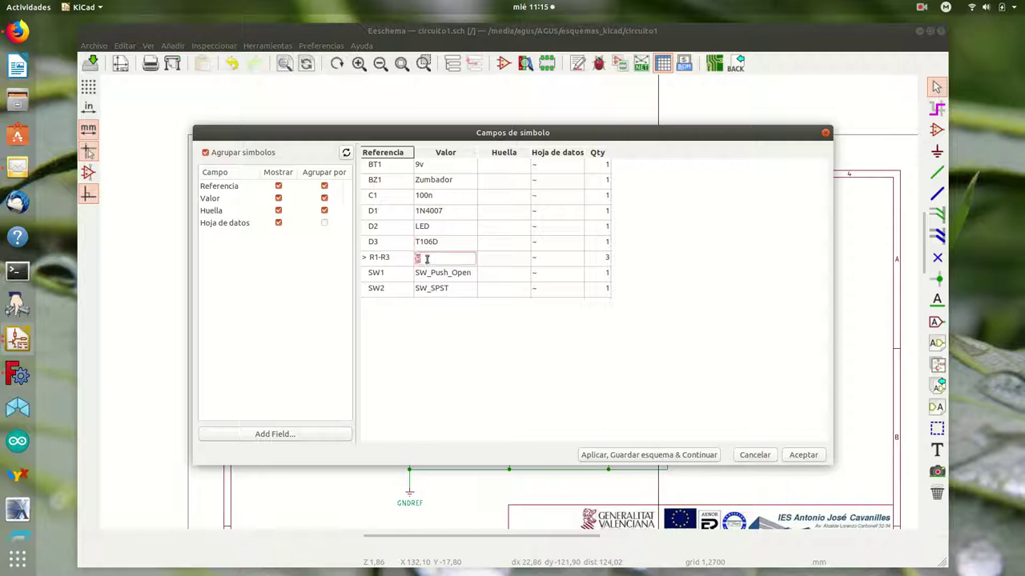
left_click(364, 259)
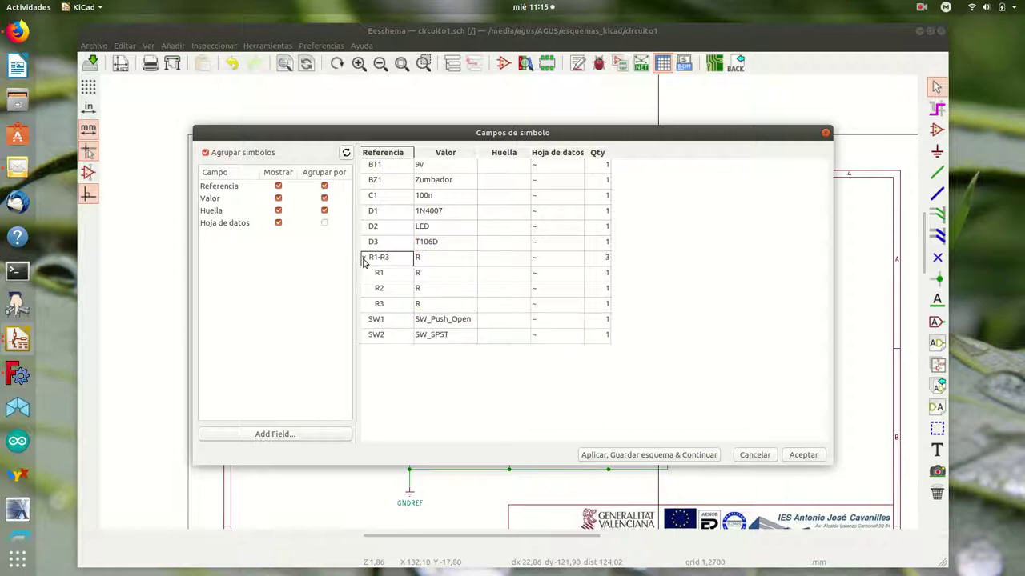
left_click(435, 275)
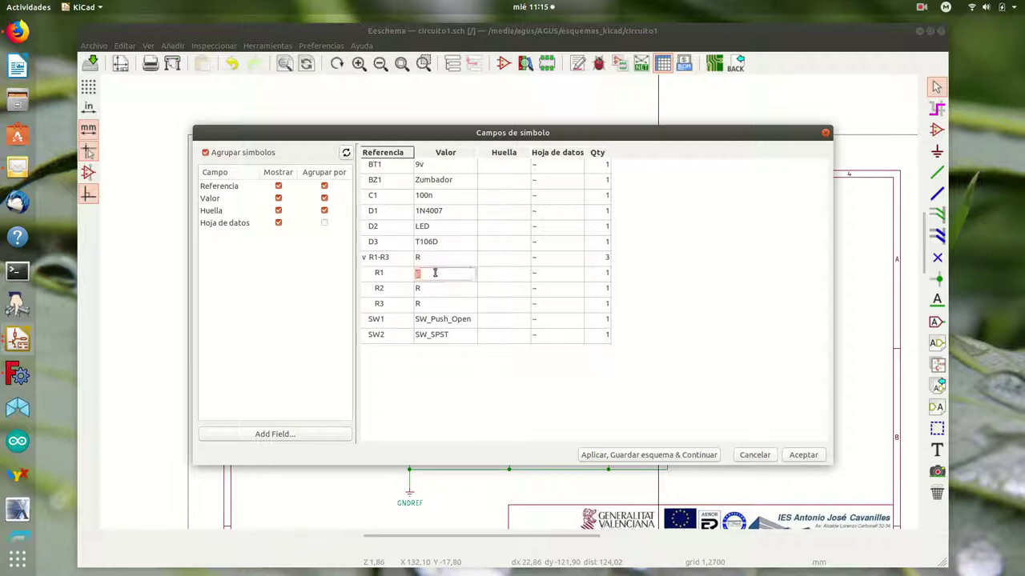
left_click(429, 259)
type("33k")
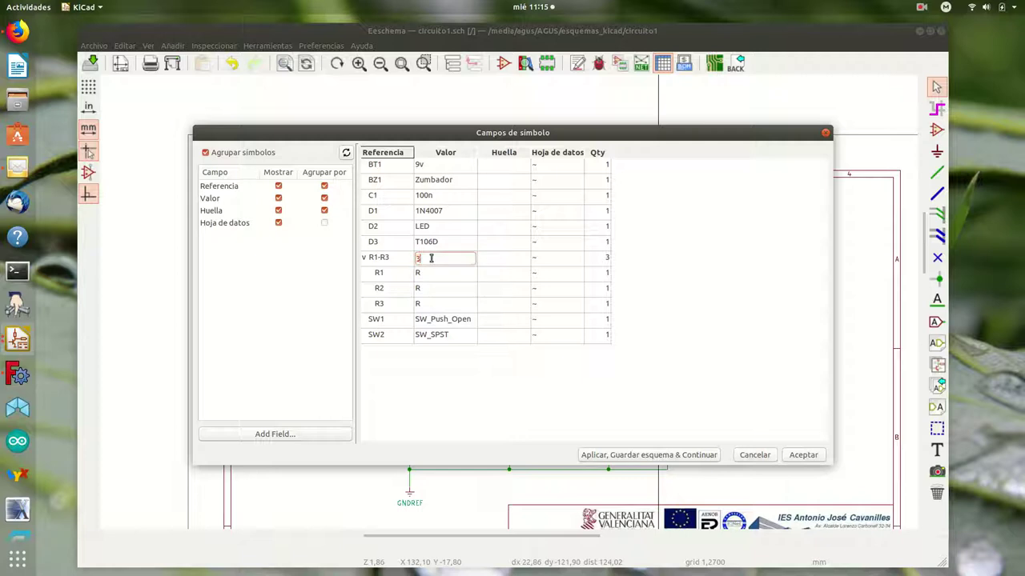
left_click(433, 275)
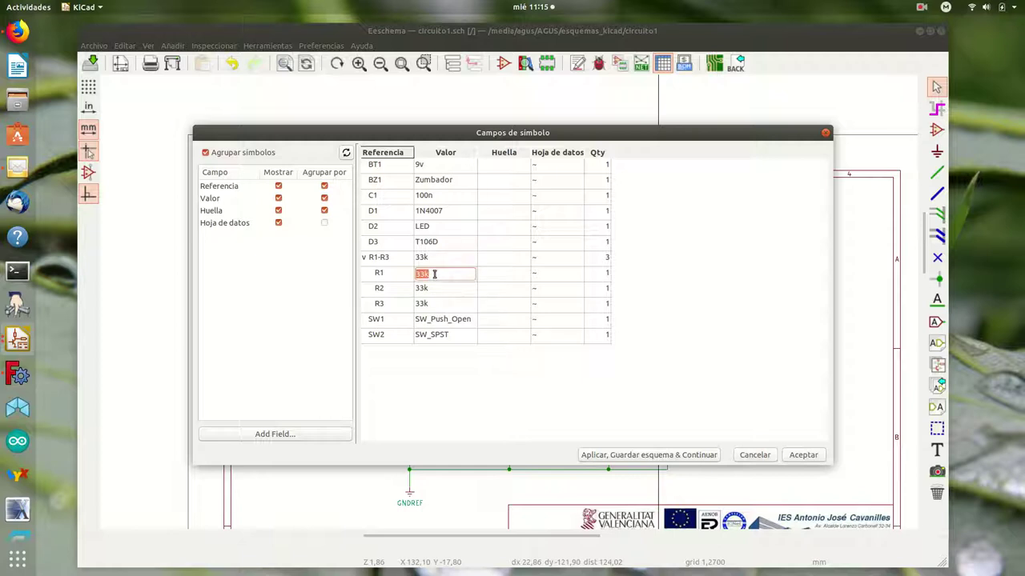
type("220")
left_click(432, 291)
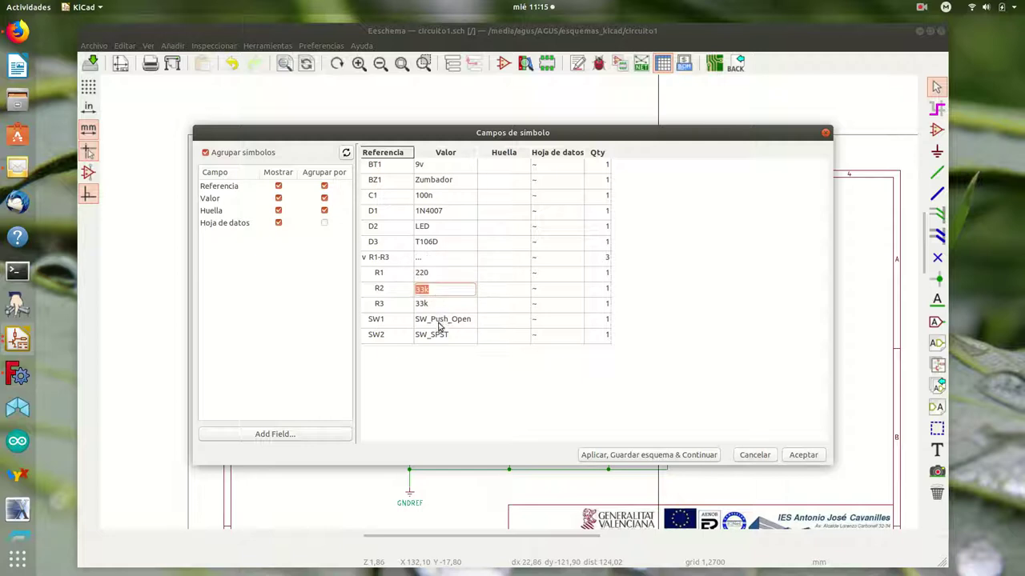
Step: Set the value of SW1 to Interruptor_NA and SW2 to Pulsador_NC, and accept the symbol field changes
left_click(442, 322)
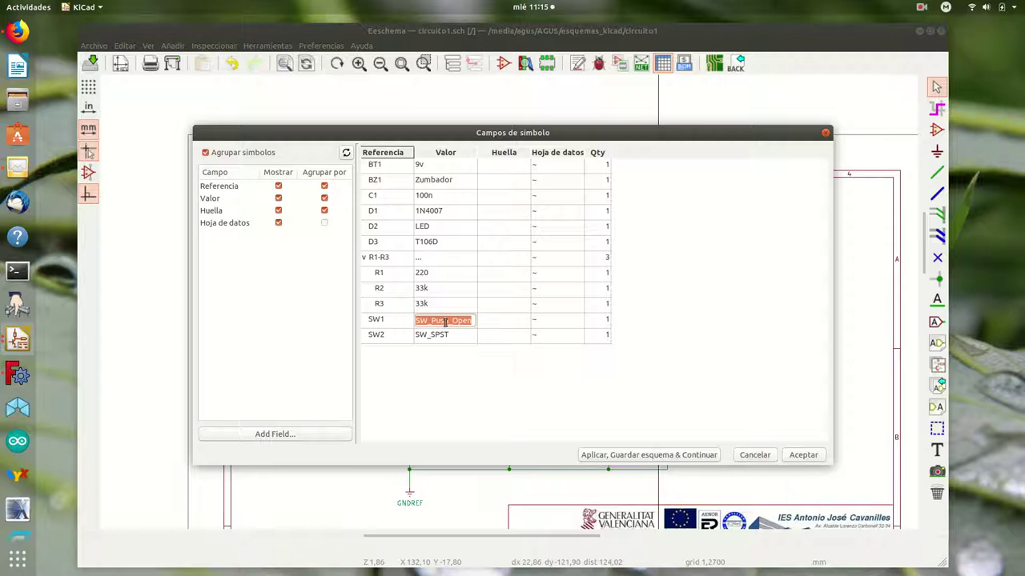
key("BackSpace")
type("Interruptor_NA")
double_click(424, 334)
type("Pulsador")
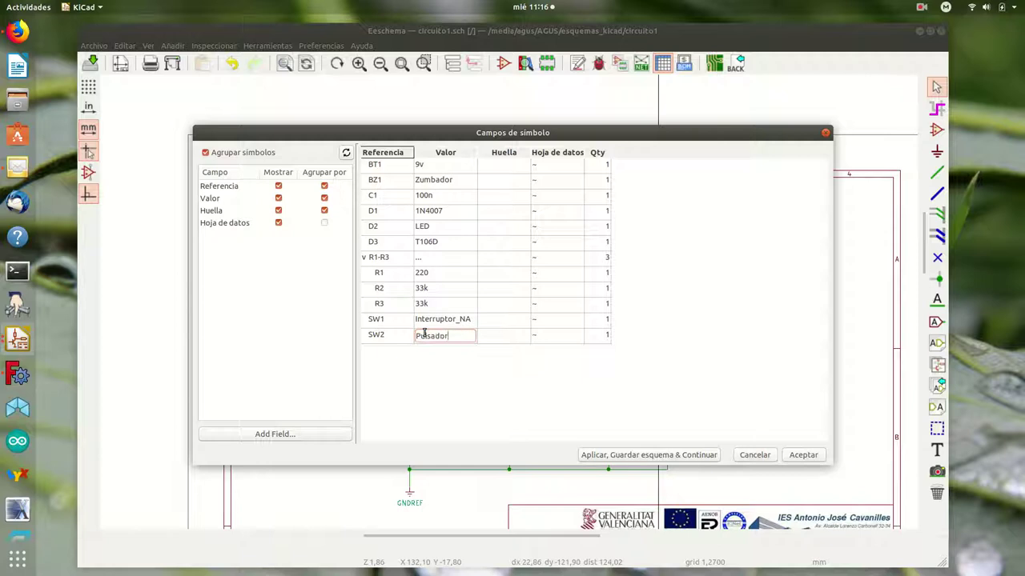
type("_NC")
left_click(503, 307)
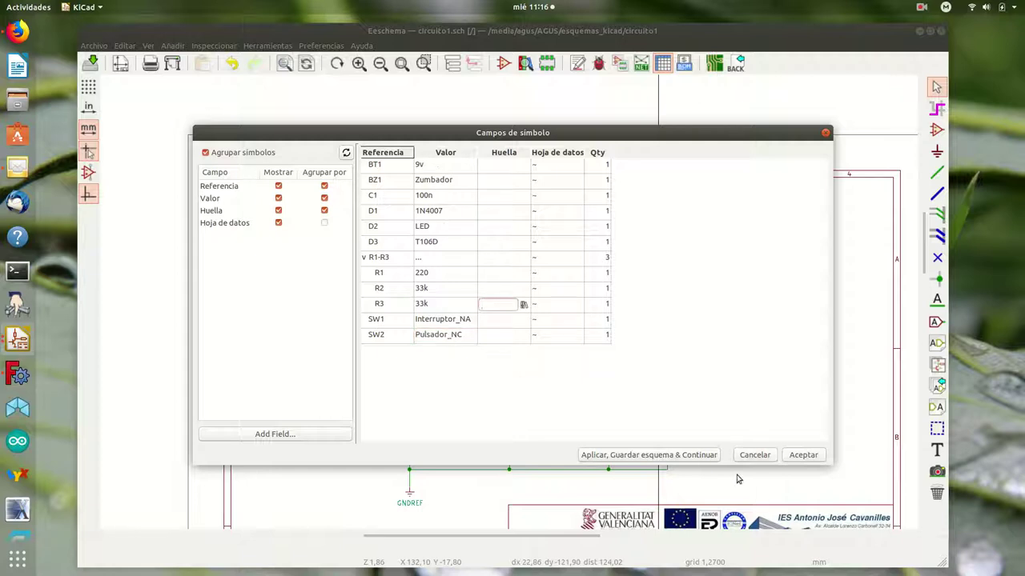
left_click(803, 455)
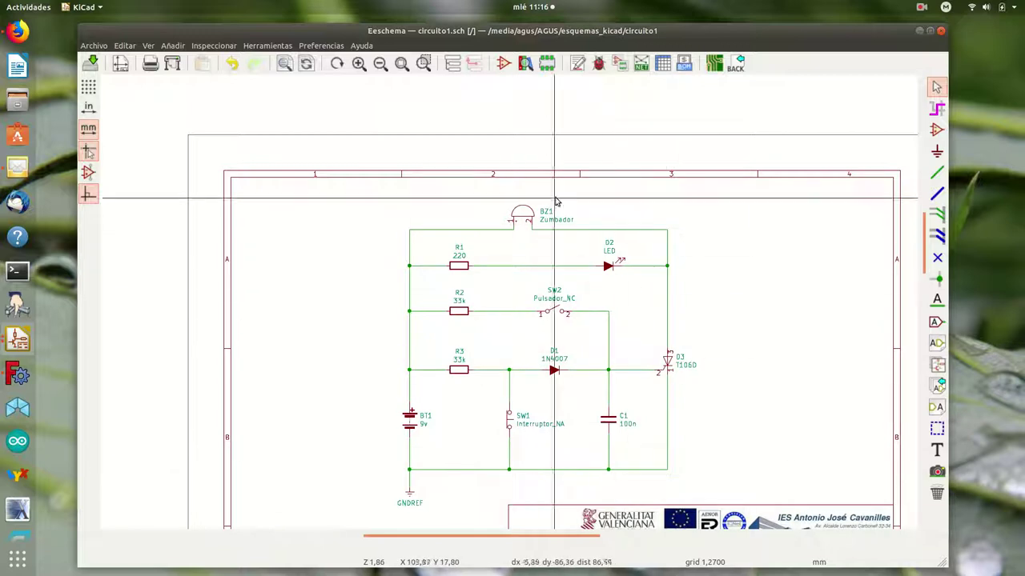
Step: Run the electrical rules check and compare its reported location with the ground symbol on the schematic
left_click(598, 66)
left_click(598, 66)
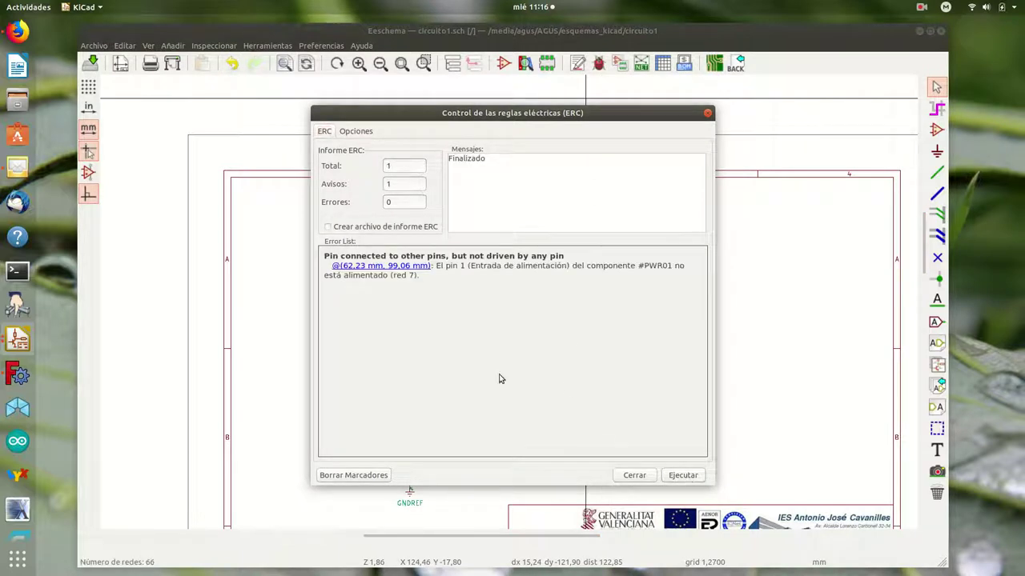
left_click_drag(453, 117, 678, 111)
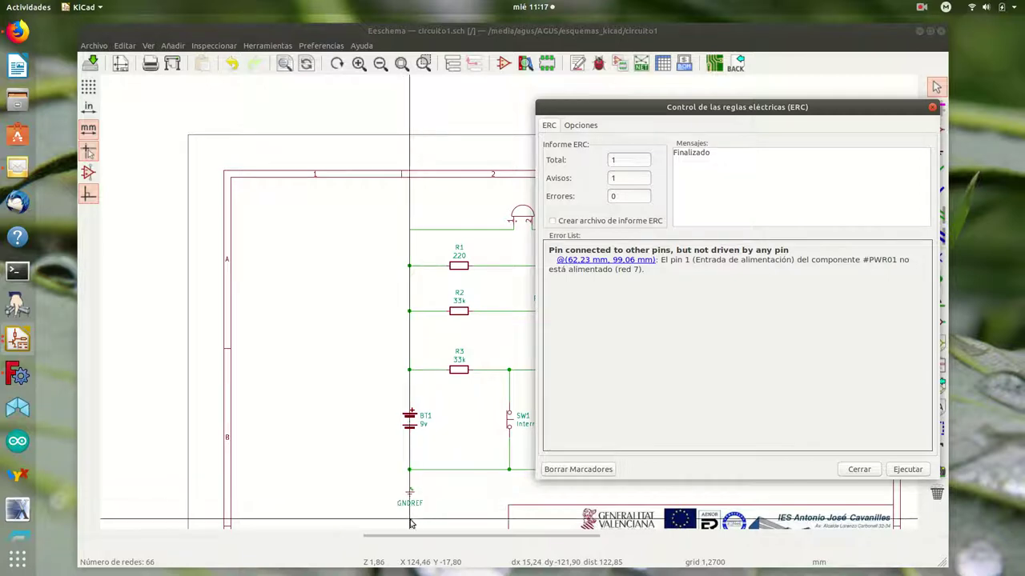
left_click(857, 470)
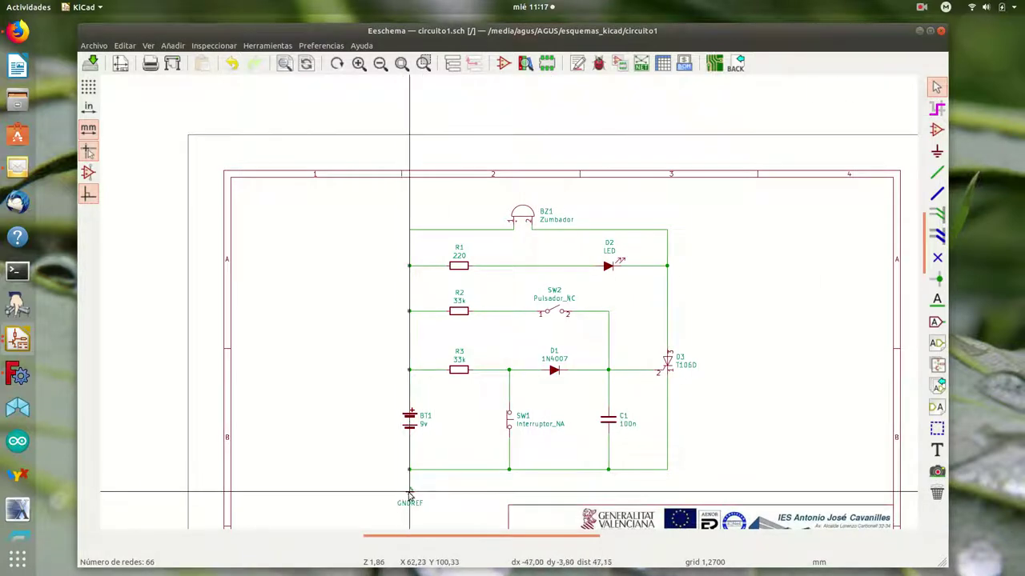
Step: Place a PWR_FLAG symbol from the power library just to the left of the wire between BT1 and GNDREF
scroll(409, 495, "up", 5)
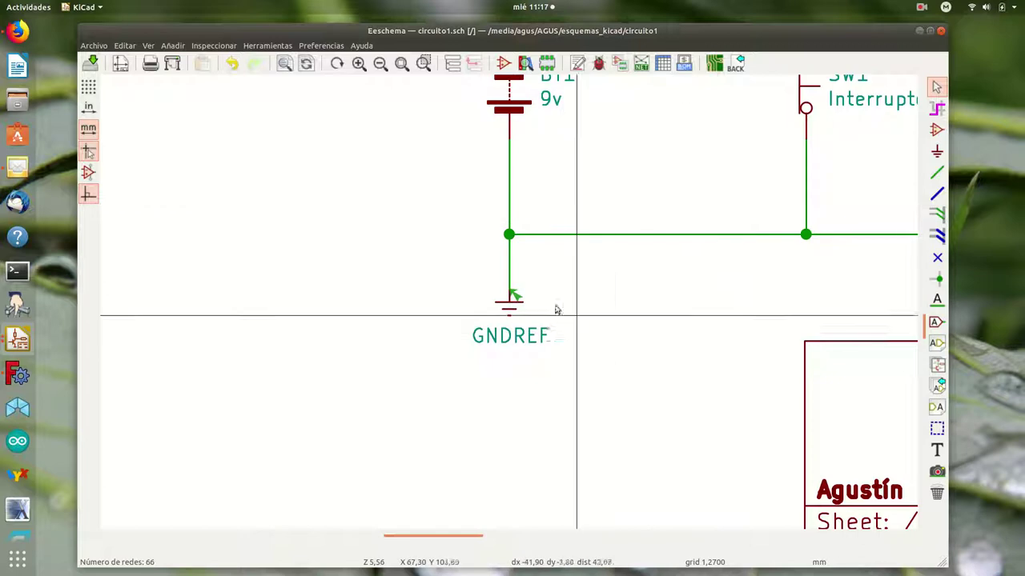
left_click(938, 152)
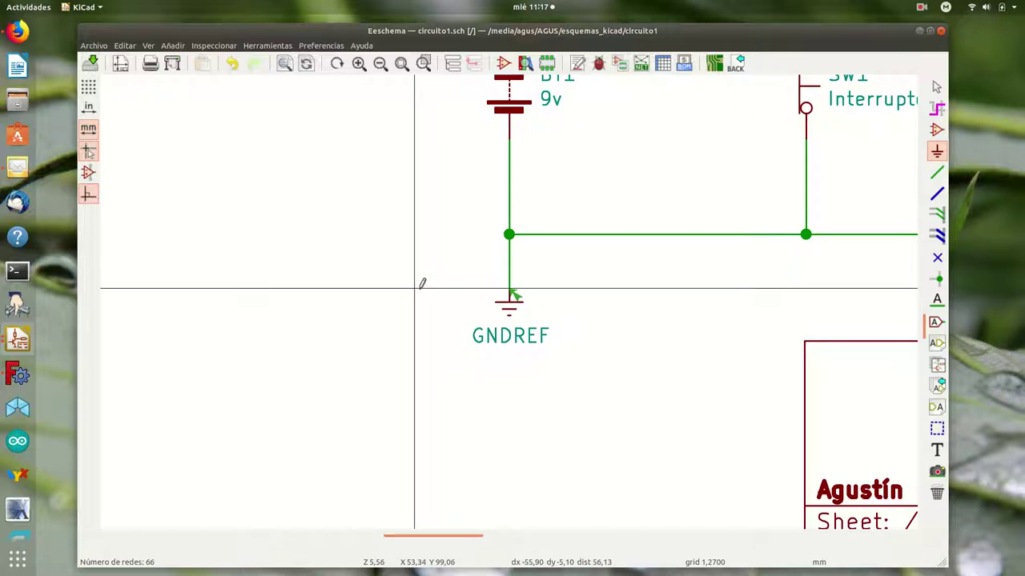
left_click(375, 253)
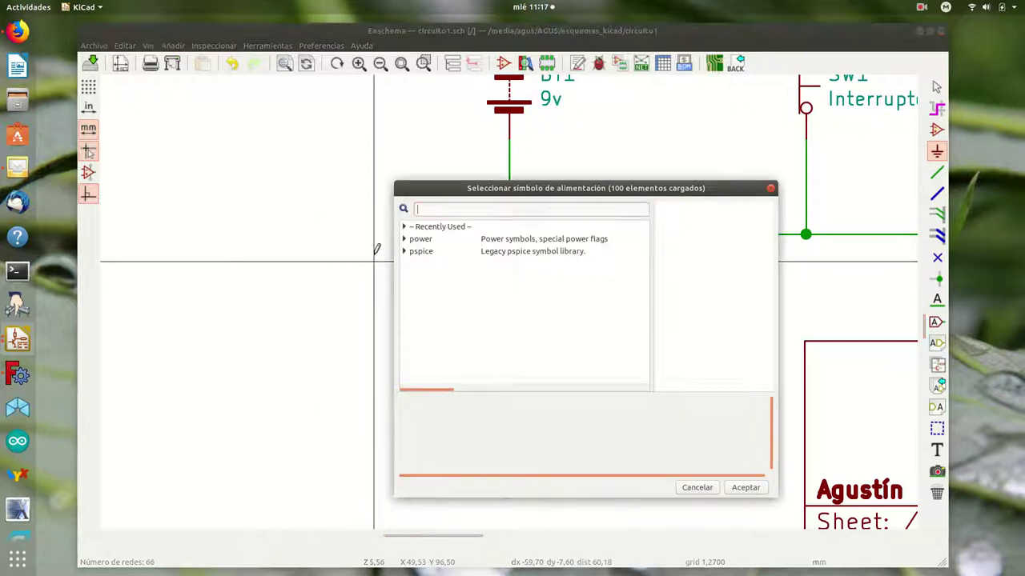
left_click(406, 242)
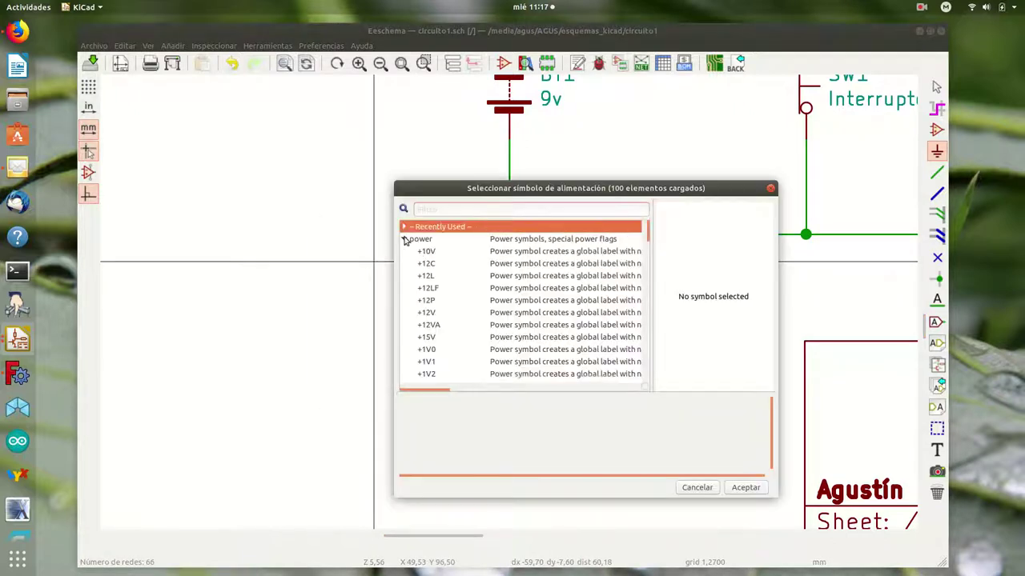
scroll(457, 310, "down", 6)
scroll(458, 309, "down", 8)
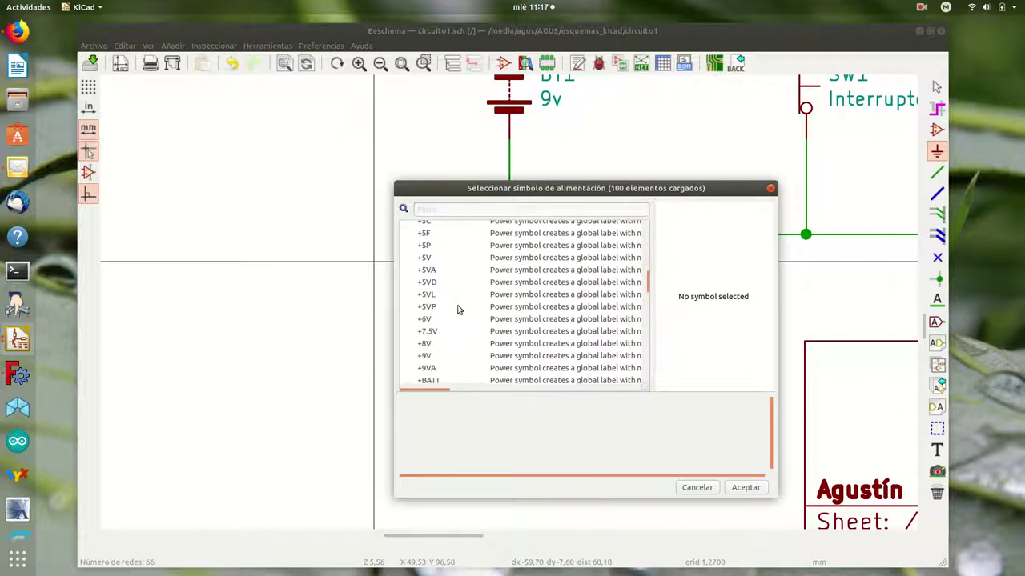
scroll(458, 310, "down", 9)
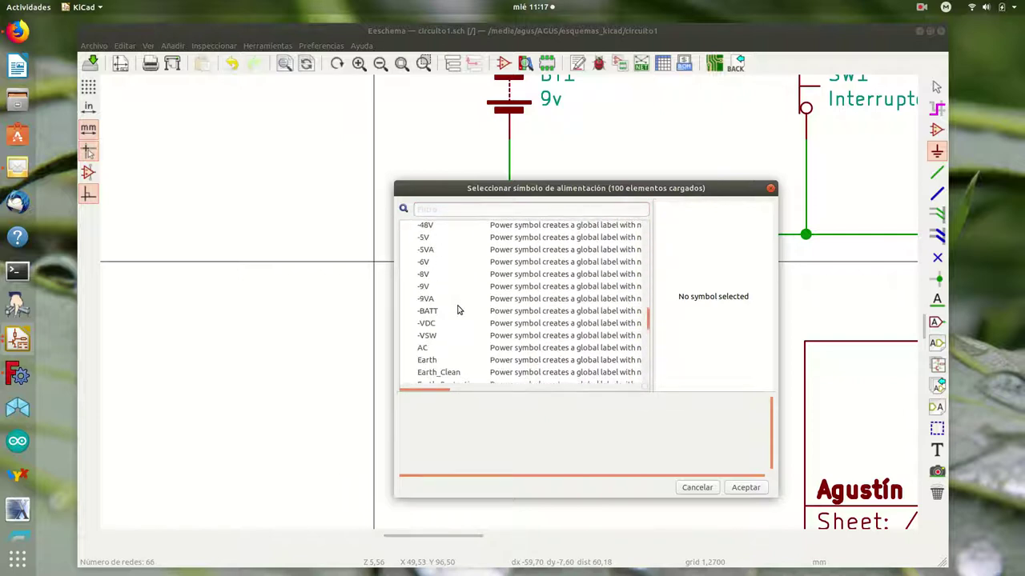
scroll(447, 339, "down", 3)
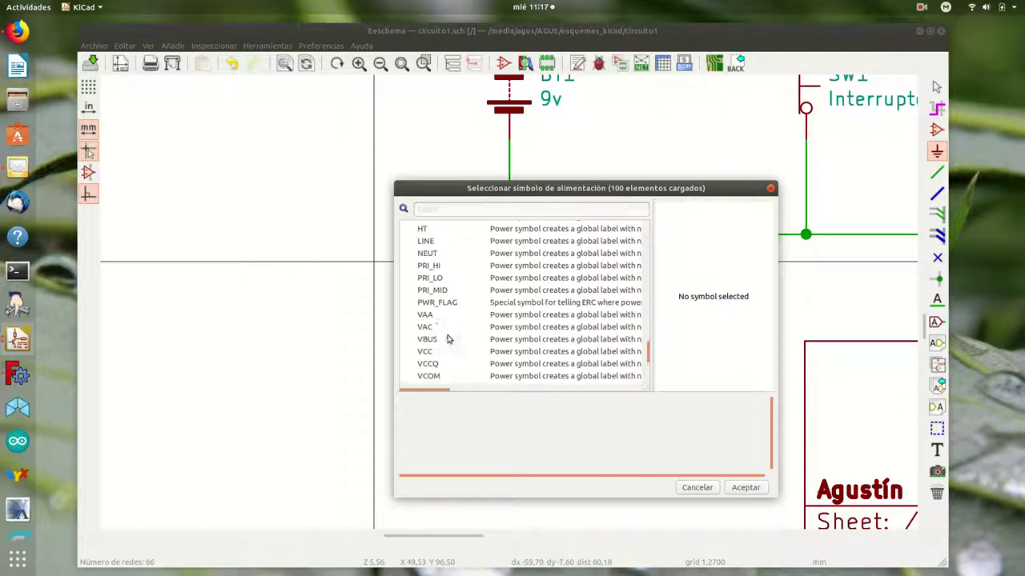
left_click(436, 303)
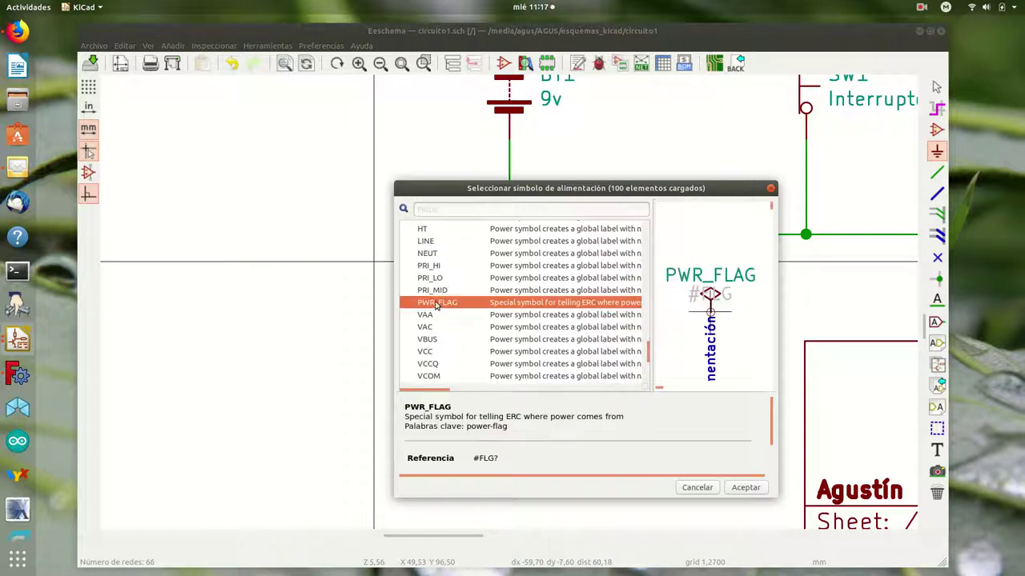
left_click(746, 488)
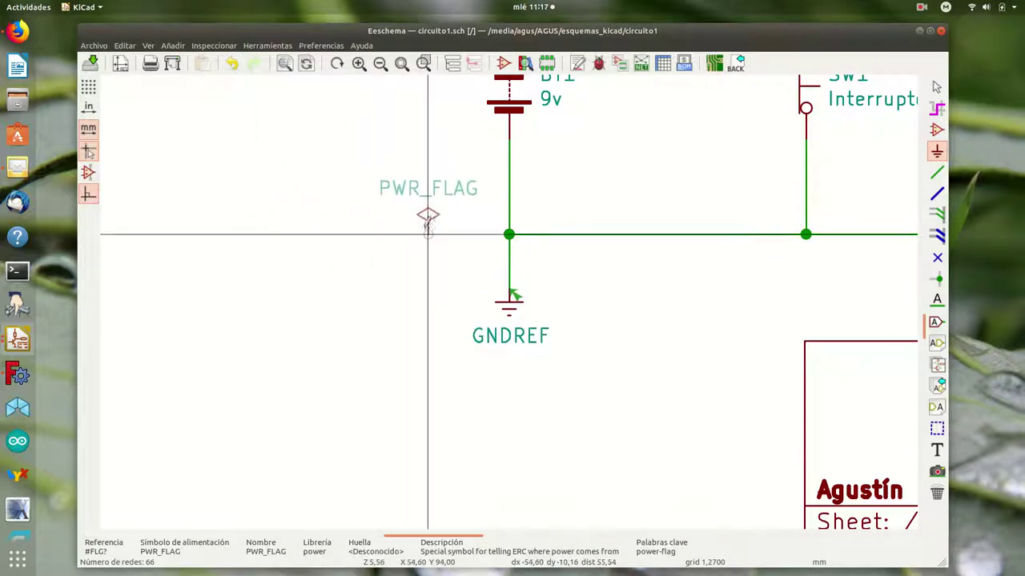
left_click(428, 221)
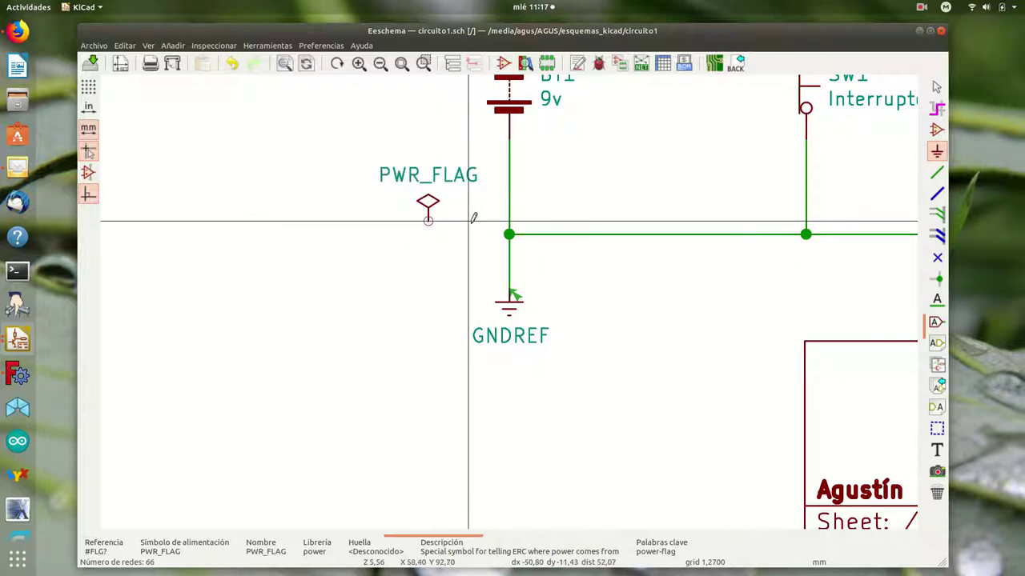
Step: Wire the PWR_FLAG pin to the junction above the GNDREF symbol
key("w")
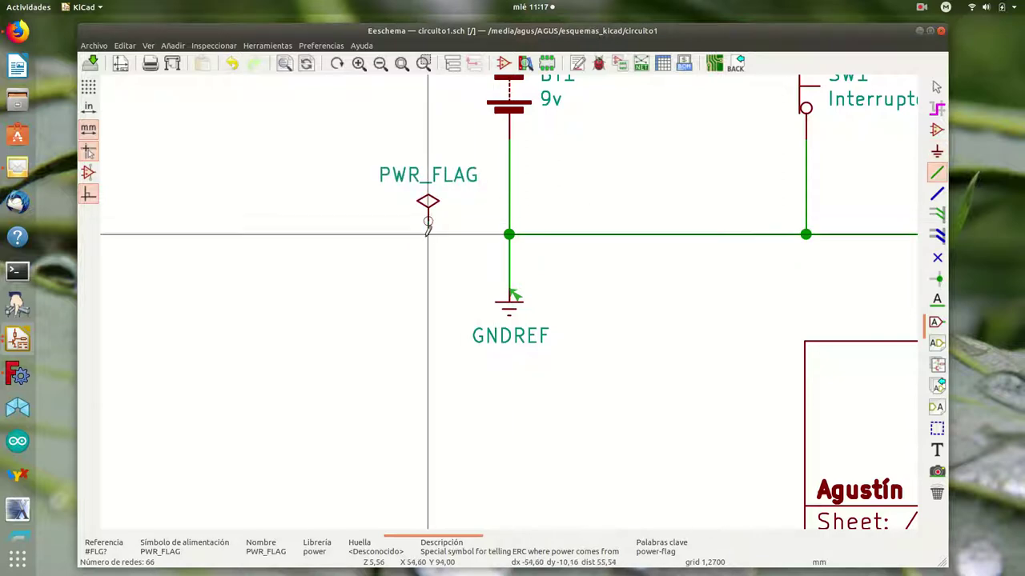
left_click(428, 233)
left_click(508, 234)
left_click(508, 293)
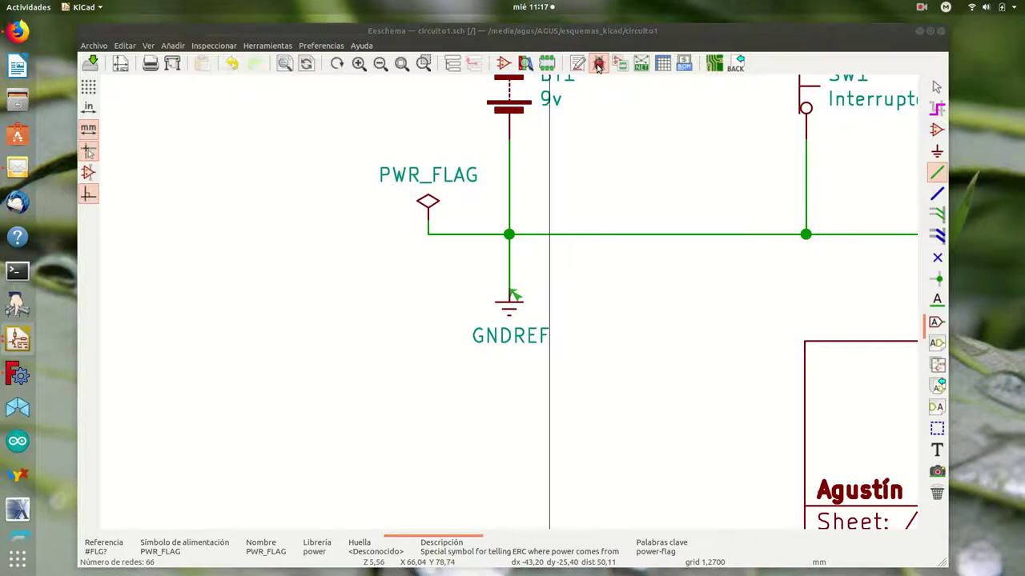
Step: Delete the existing ERC markers and run the electrical rules check again
left_click(597, 66)
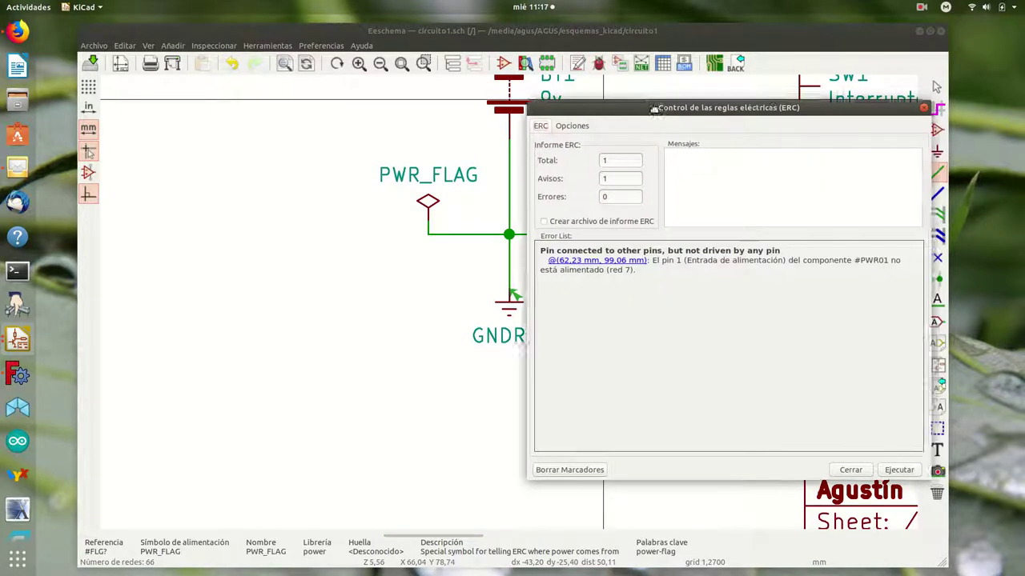
left_click_drag(663, 107, 371, 107)
left_click(285, 470)
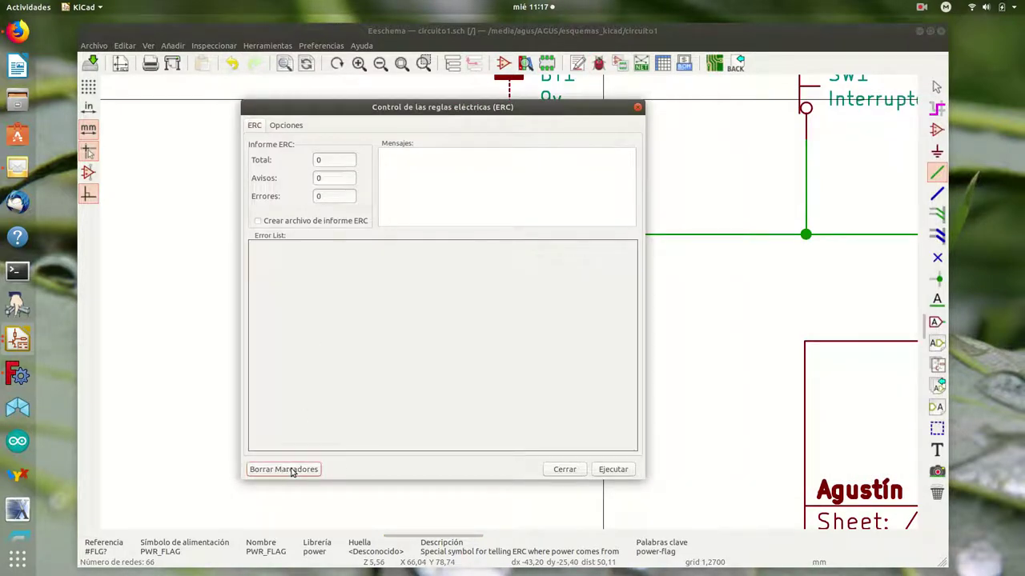
left_click(614, 471)
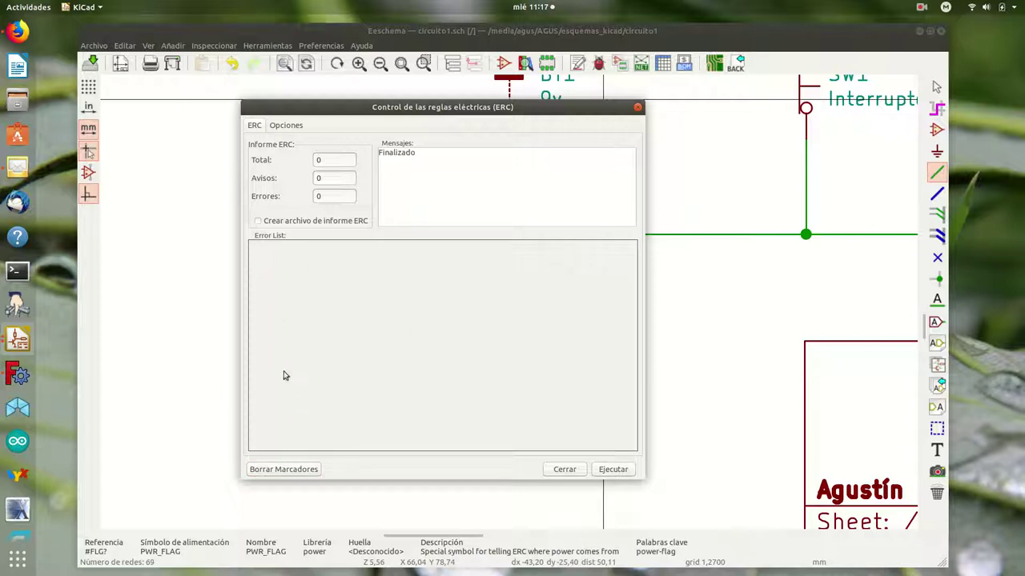
left_click(637, 110)
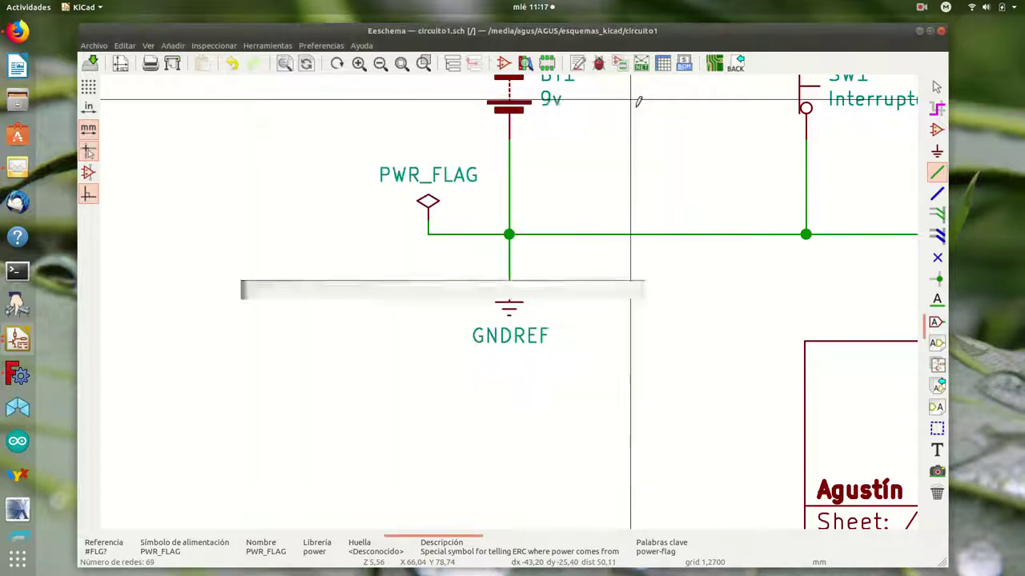
Step: Delete the wire segment connecting resistor R1 to the circuit's left vertical wire
scroll(601, 155, "down", 1)
scroll(513, 295, "down", 3)
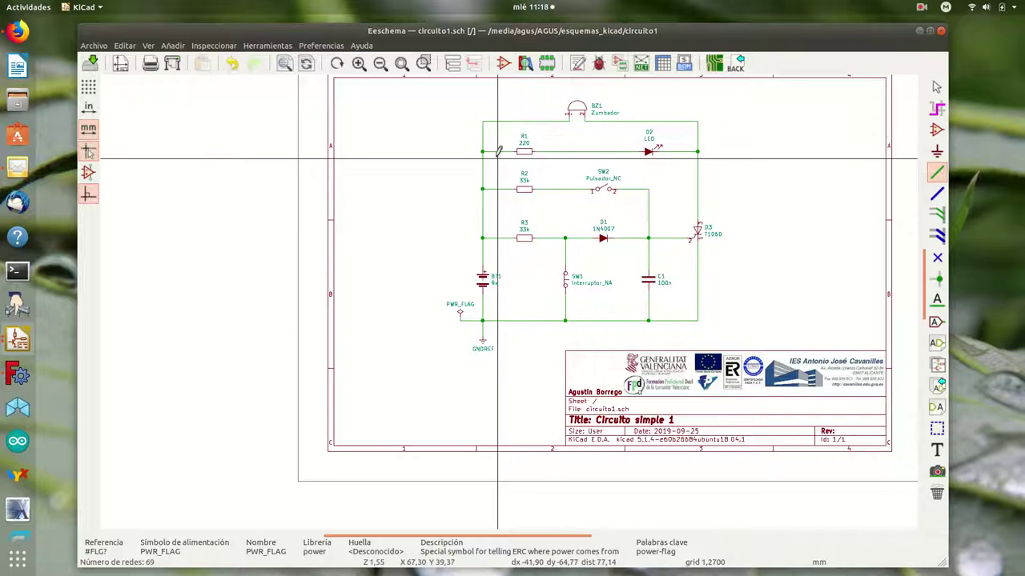
scroll(503, 297, "up", 1)
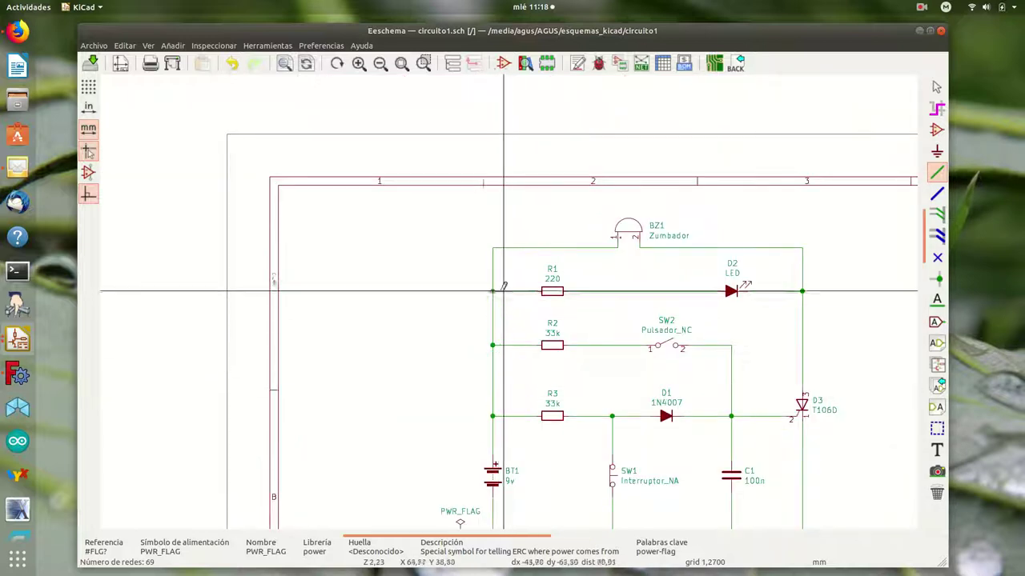
scroll(510, 295, "up", 2)
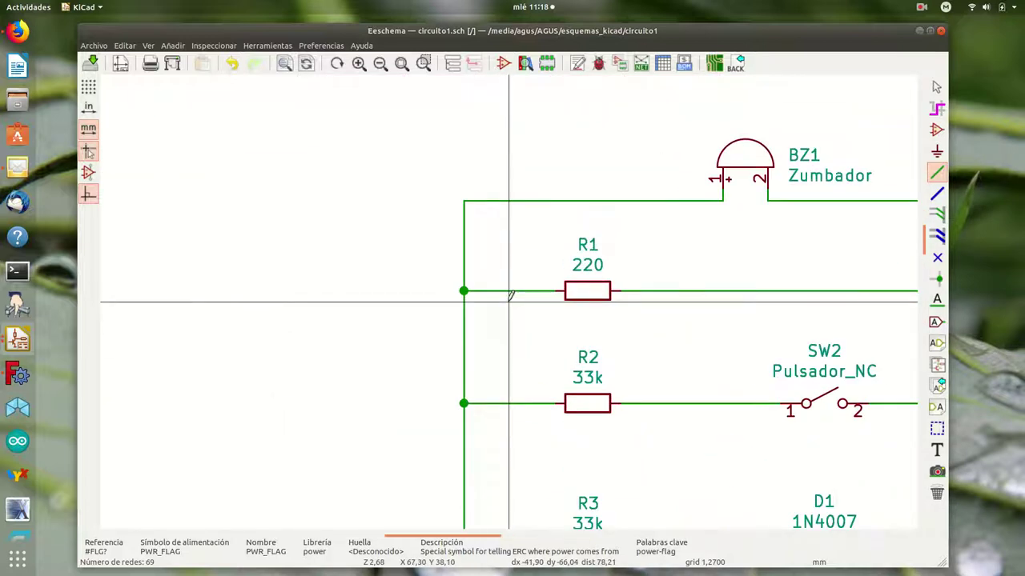
scroll(510, 295, "up", 1)
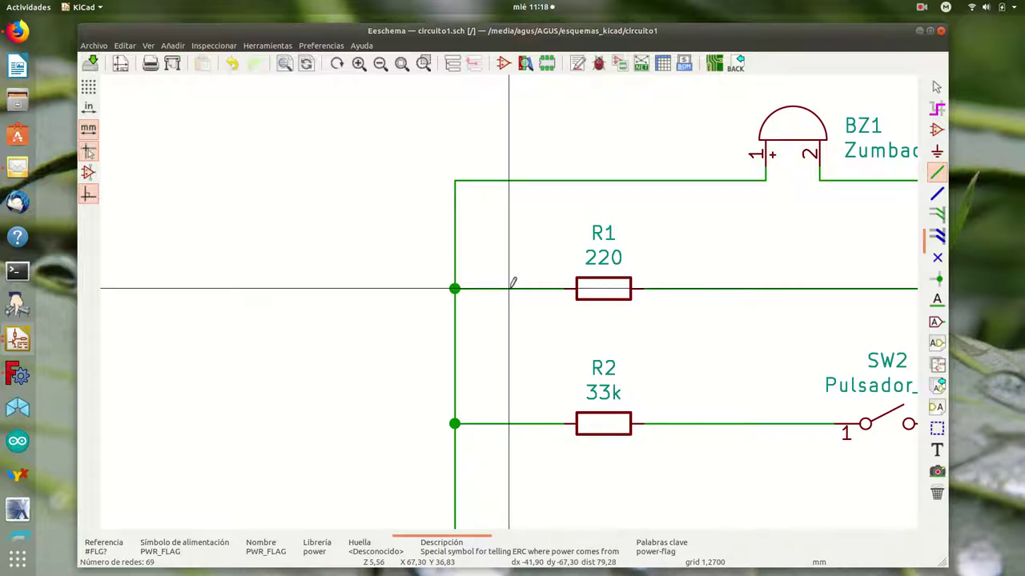
key("Escape")
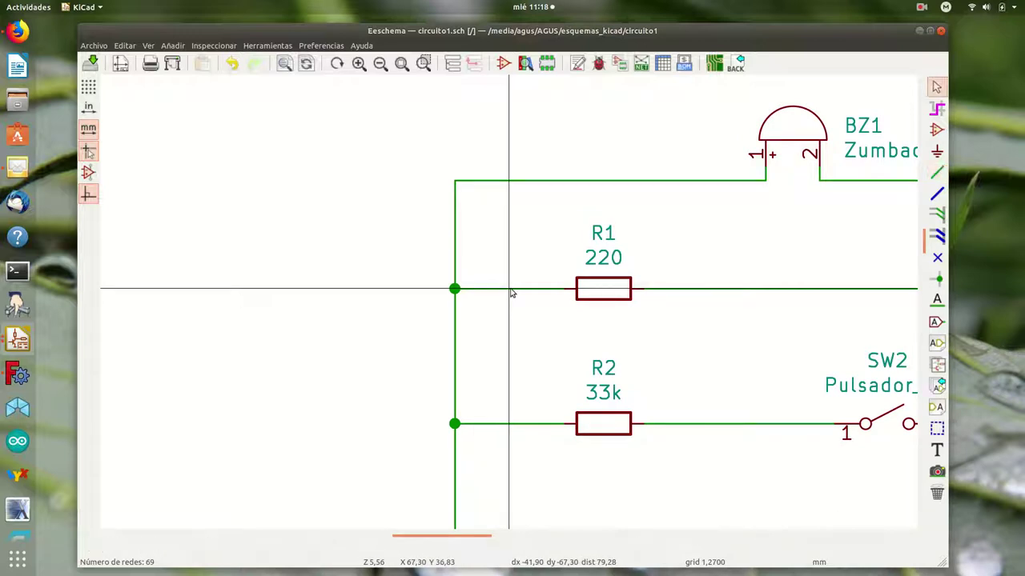
key("Delete")
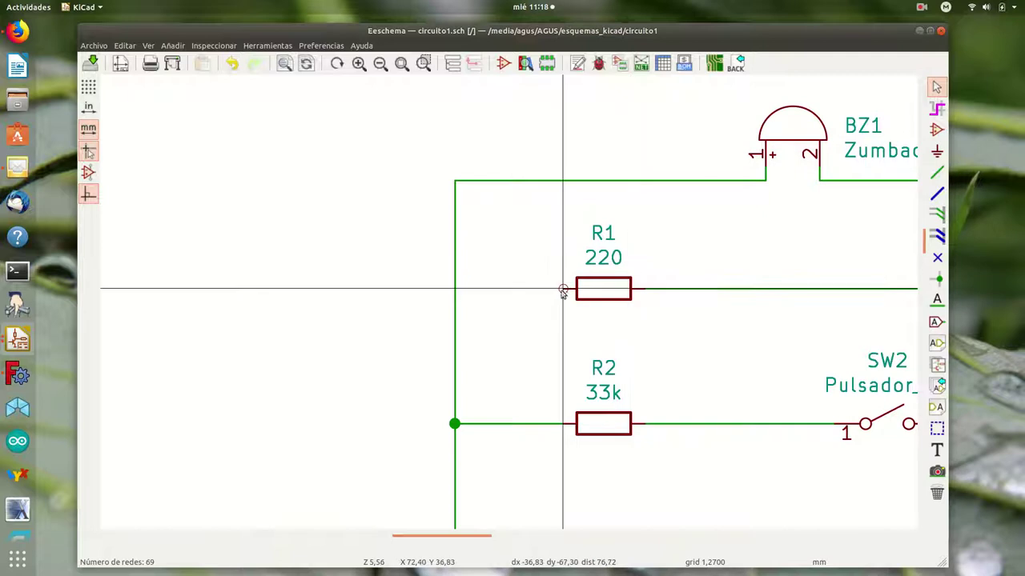
Step: Draw a wire from R1's unconnected pin, ending it just short of the circuit's left vertical wire
key("w")
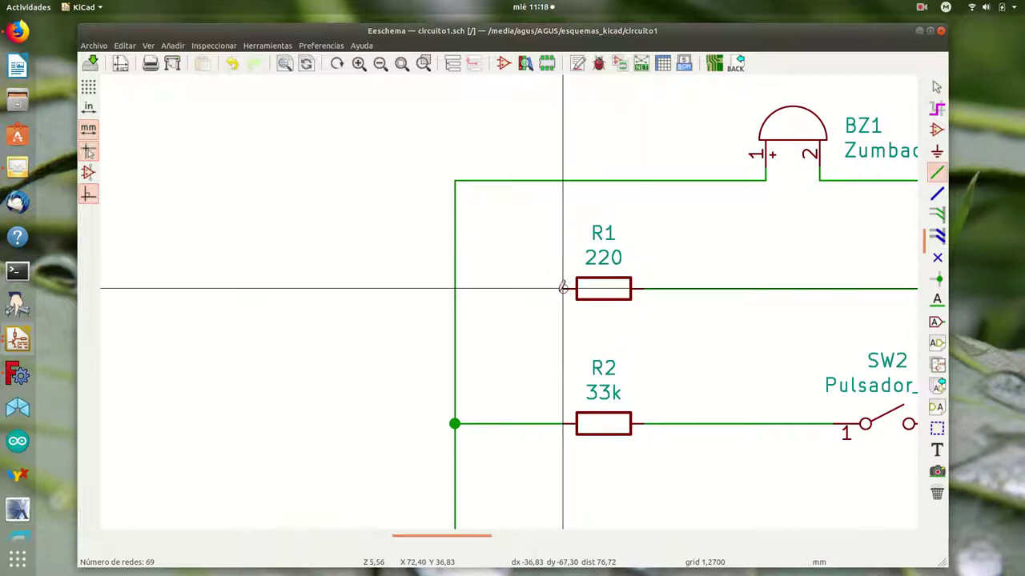
double_click(469, 289)
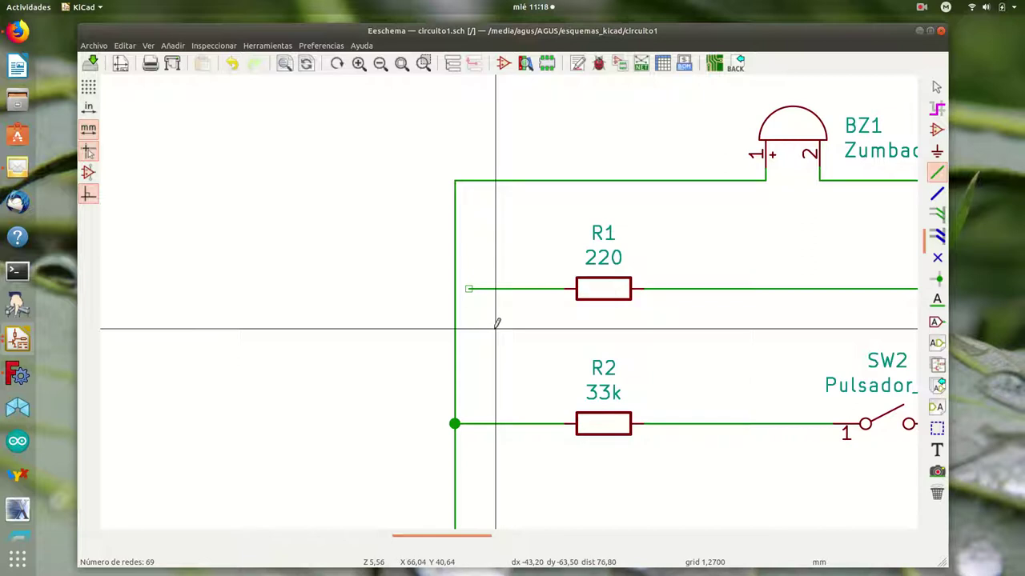
Step: Run the electrical rules check and move its results window clear of the resistors in the schematic
scroll(496, 323, "down", 5)
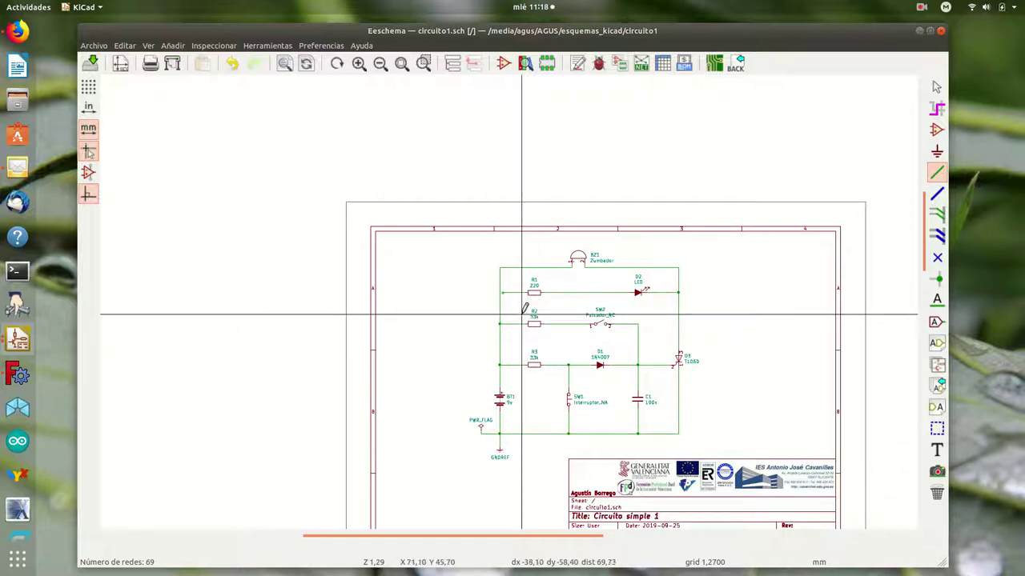
left_click(598, 64)
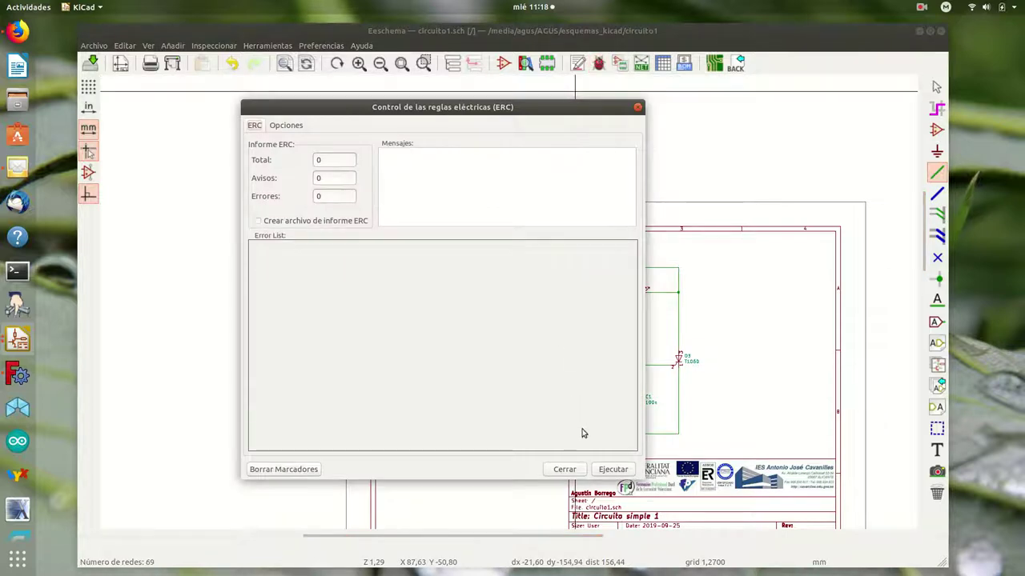
left_click(610, 470)
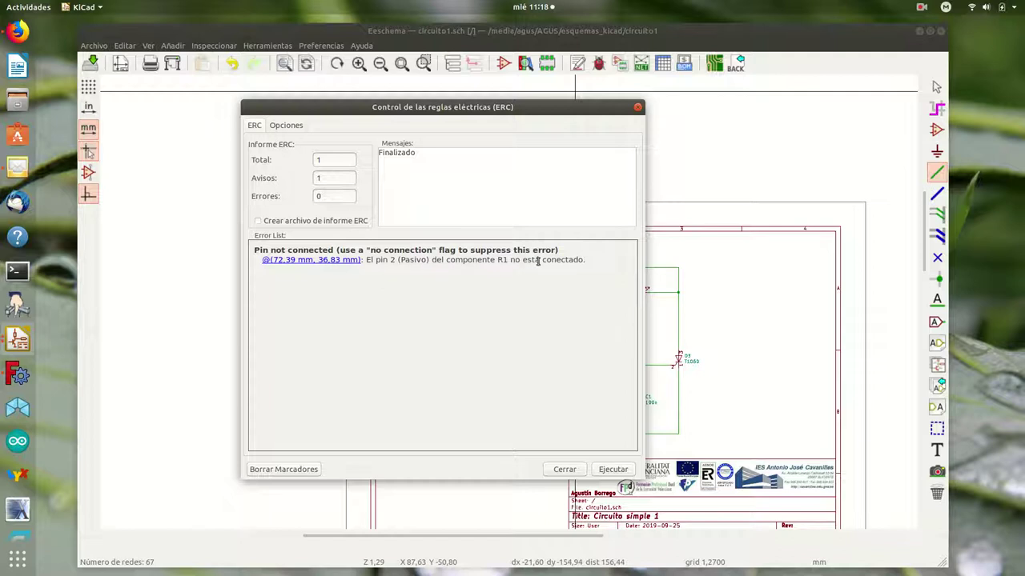
left_click_drag(533, 110, 906, 145)
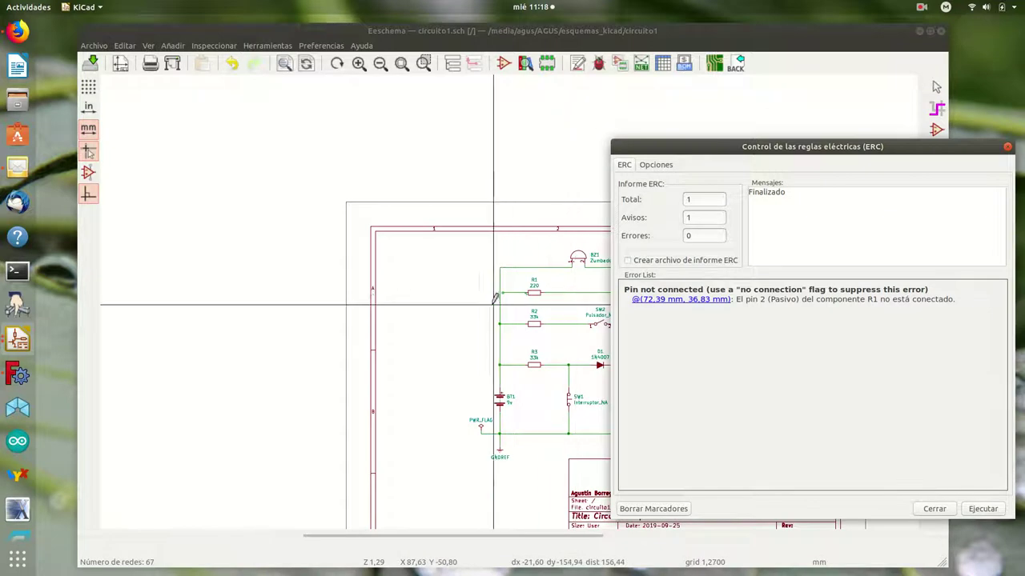
Step: Close the rules check results and extend R1's open wire end to the circuit's left vertical wire
scroll(513, 295, "up", 5)
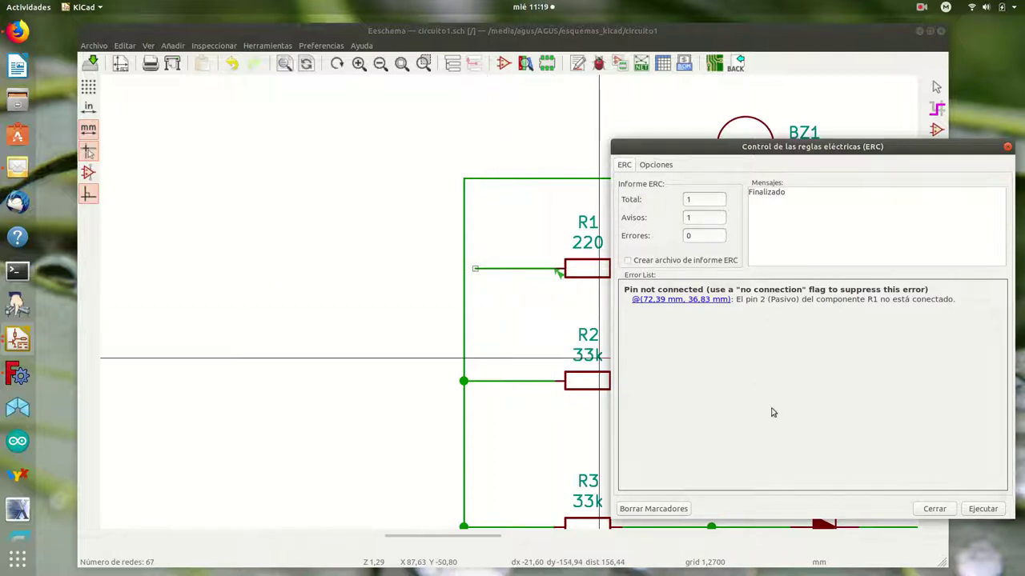
left_click(934, 509)
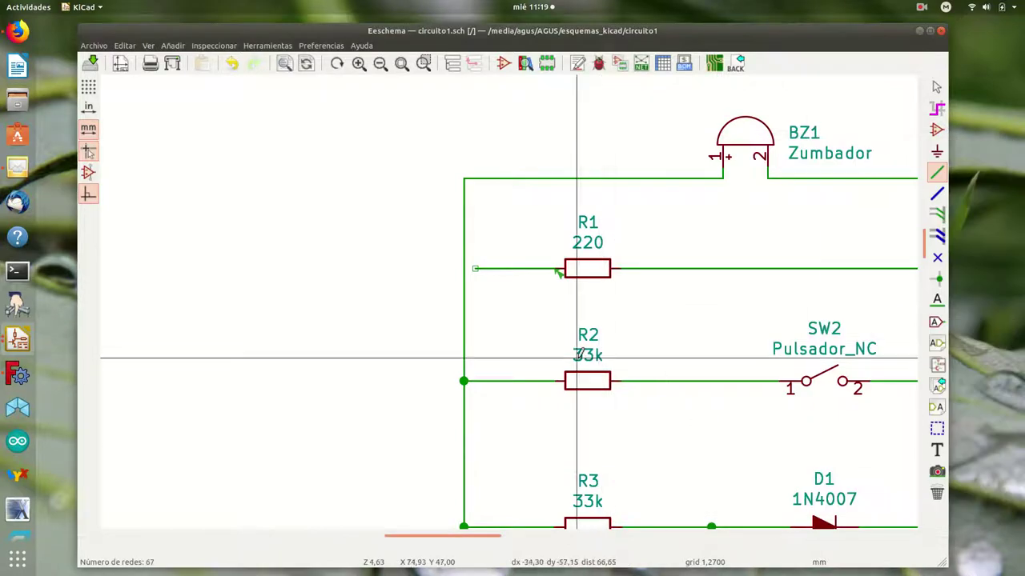
left_click(463, 266)
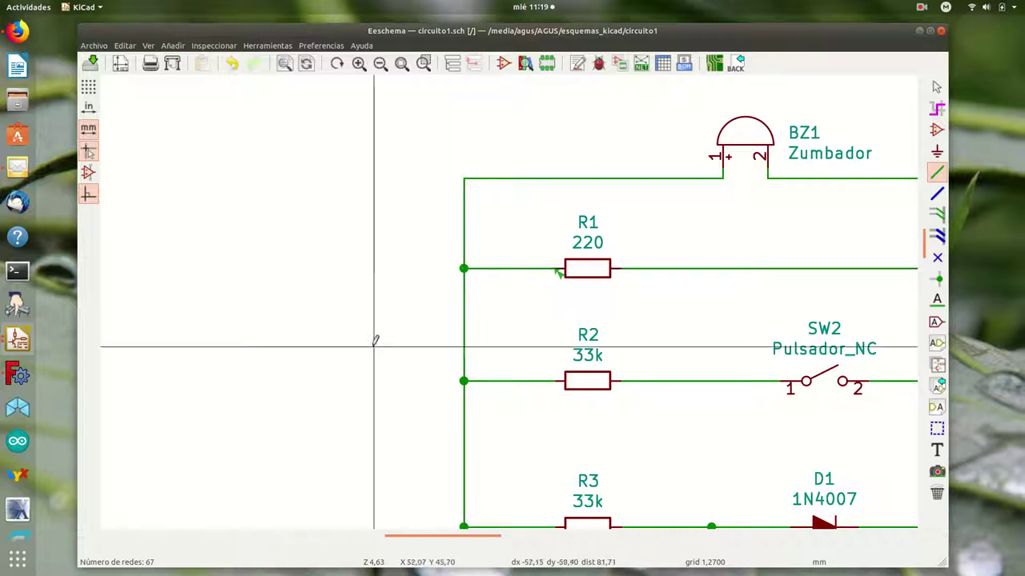
Step: Clear the ERC markers, rerun the electrical rules check on the corrected circuit and close the results
left_click(599, 64)
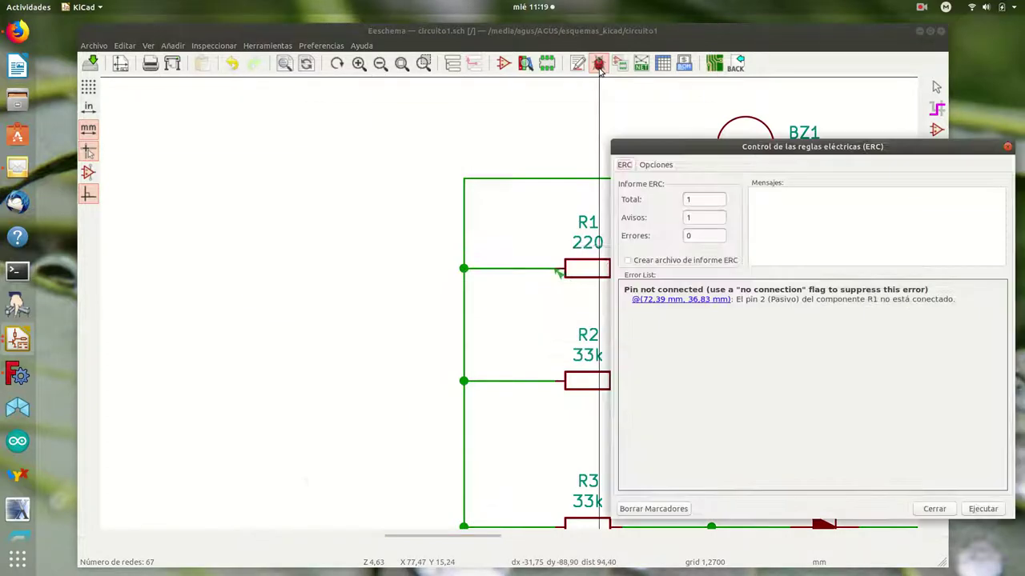
left_click(653, 510)
left_click(983, 509)
left_click_drag(810, 156, 557, 146)
left_click(757, 138)
scroll(713, 211, "down", 5)
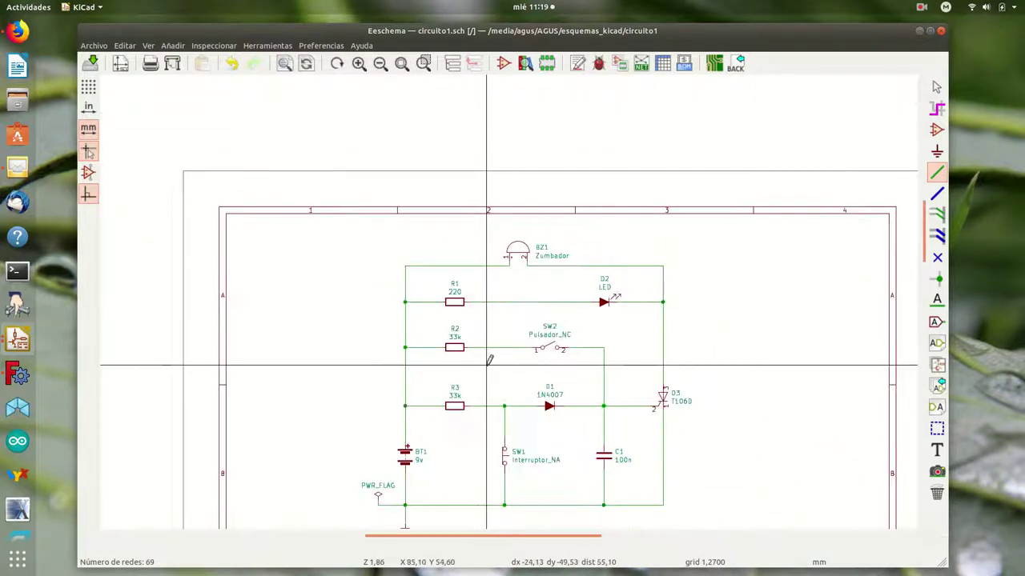
Step: Open the footprint assignment tool for the schematic symbols and select resistors R1, R2 and R3 together
scroll(488, 359, "up", 3)
scroll(553, 372, "down", 2)
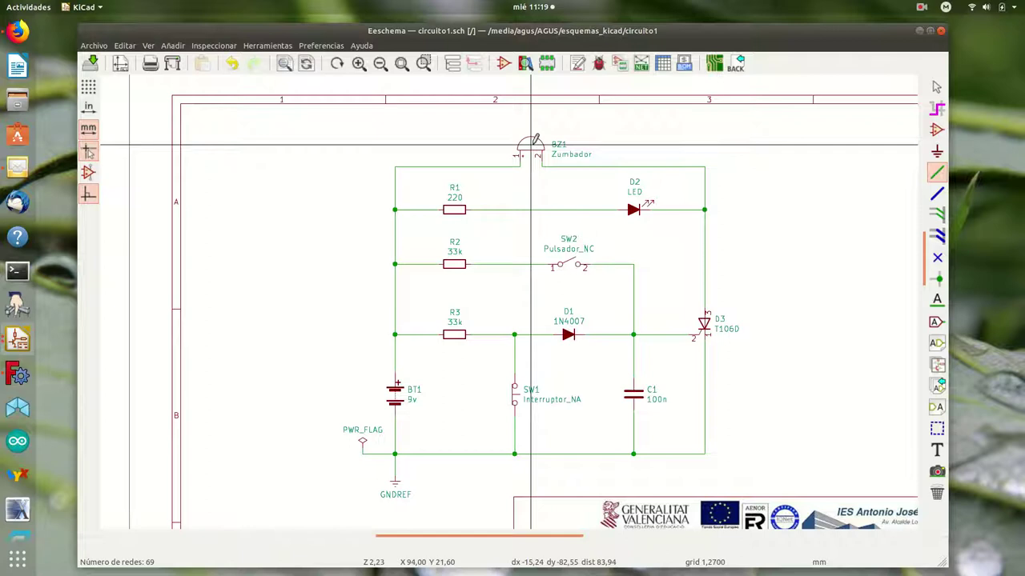
left_click(620, 64)
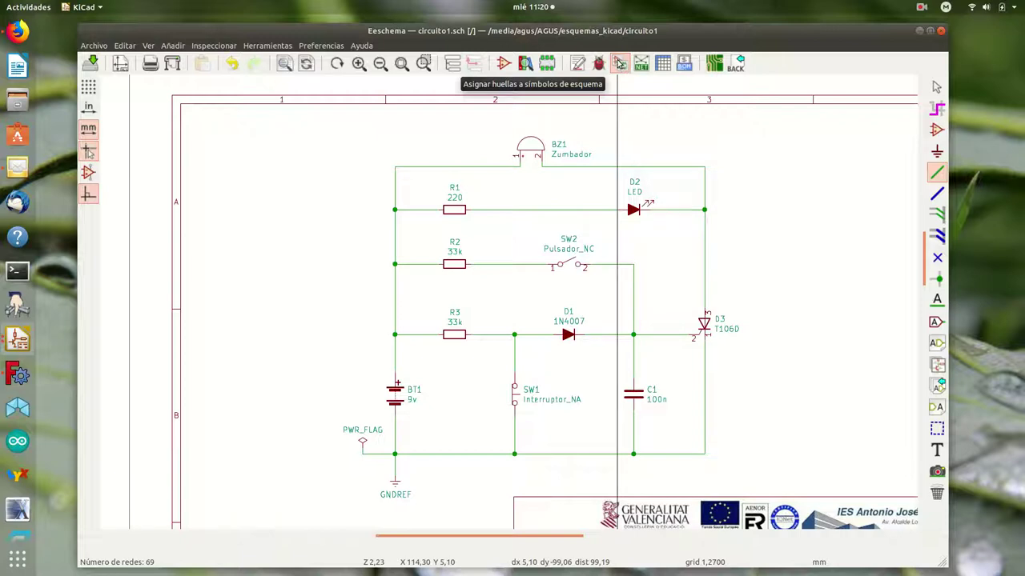
left_click(616, 66)
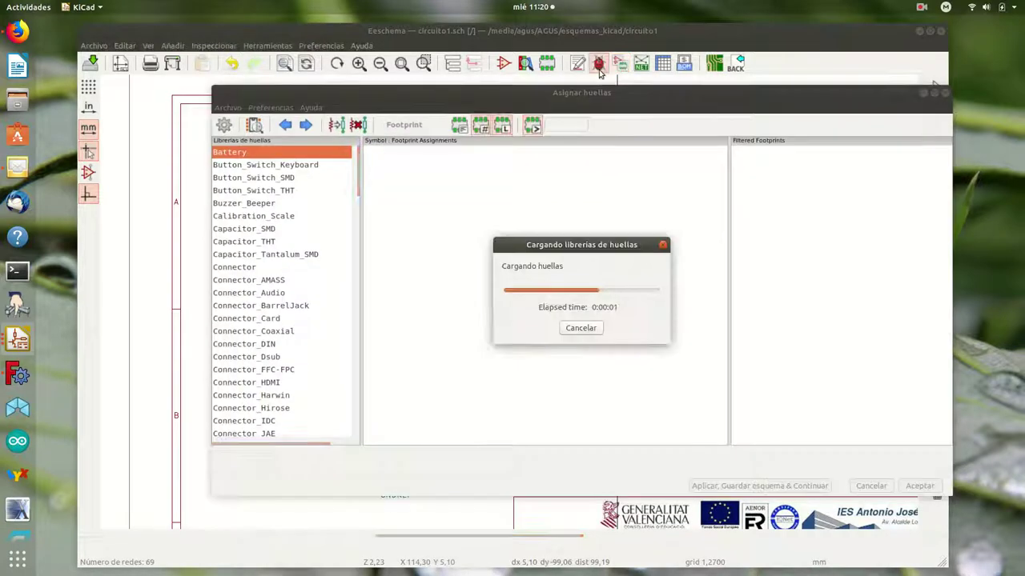
left_click_drag(565, 102, 548, 93)
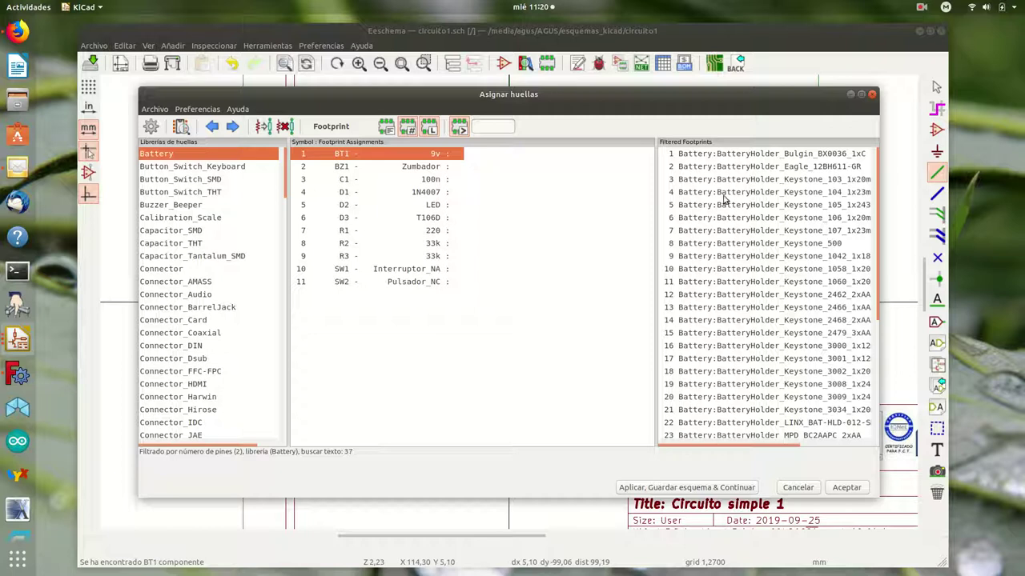
left_click_drag(595, 250, 578, 253)
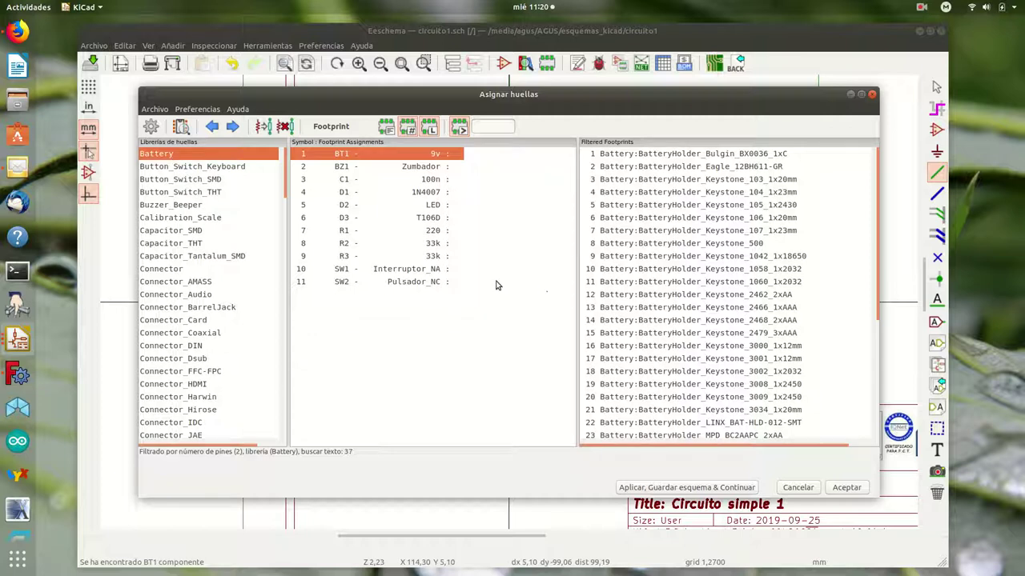
left_click(433, 231)
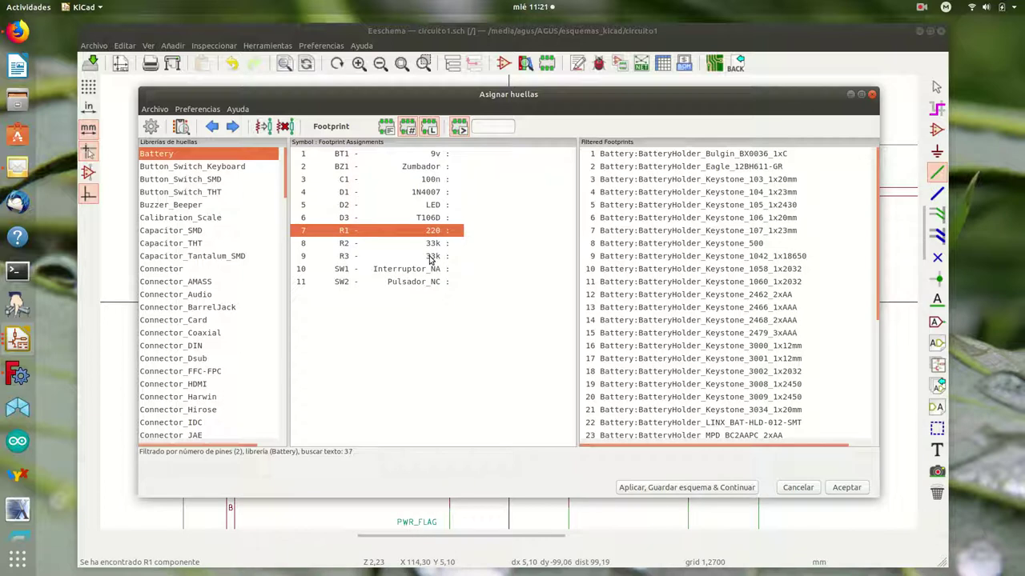
left_click(430, 258, "shift")
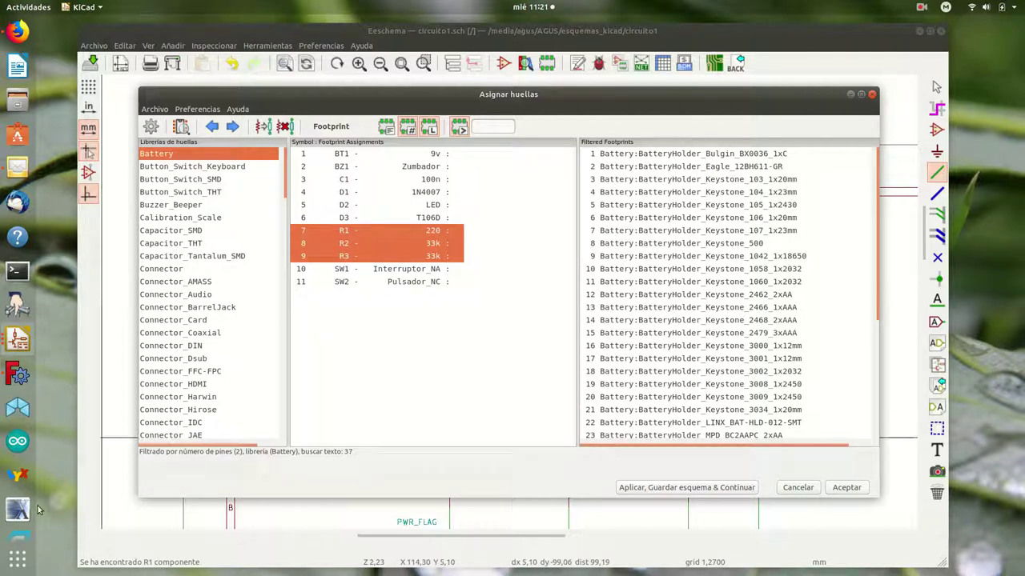
Step: Switch to the Calculator app and compute 8×1,27 for the resistor pin spacing in millimetres
left_click(19, 559)
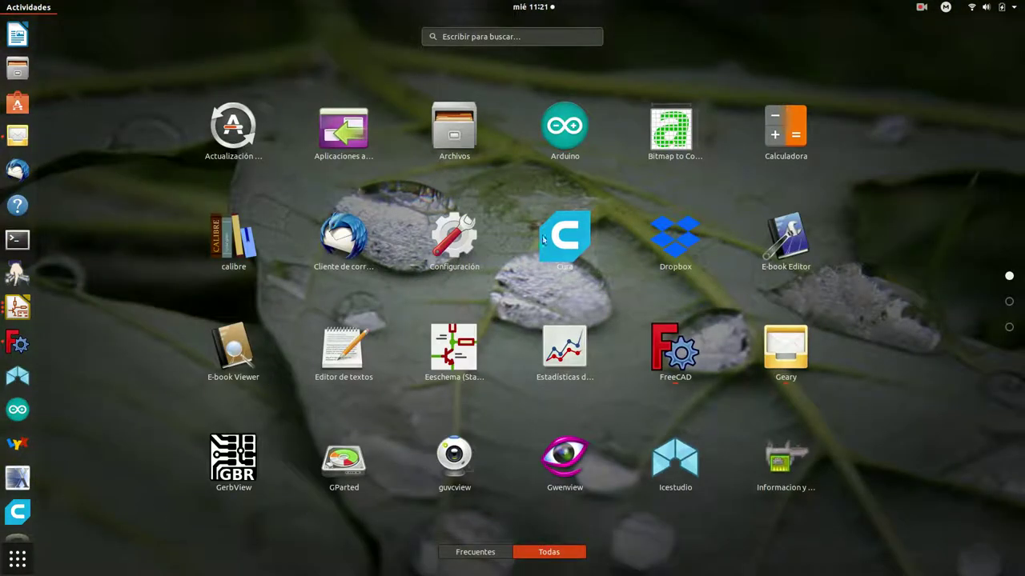
left_click(791, 129)
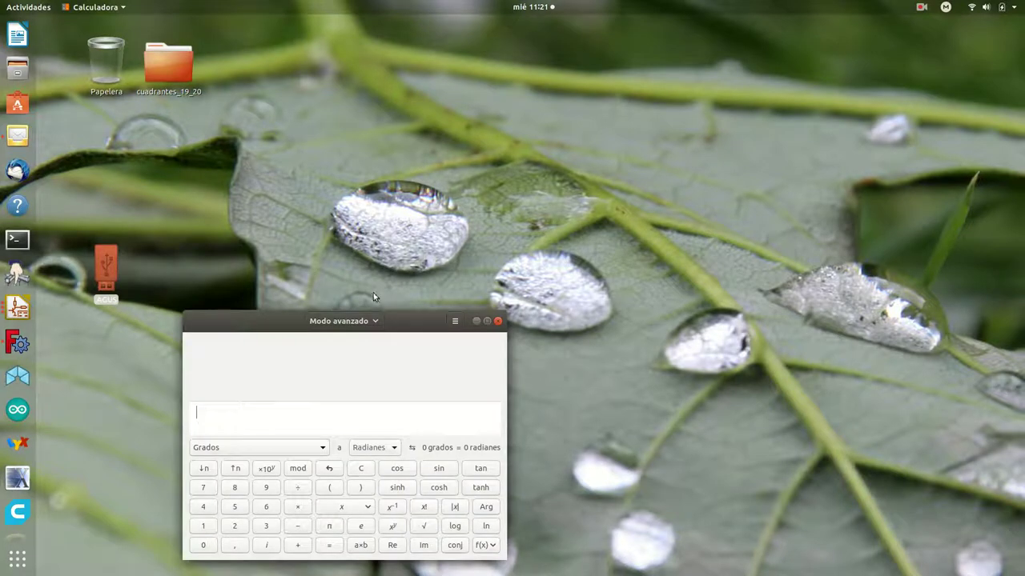
left_click_drag(395, 319, 349, 136)
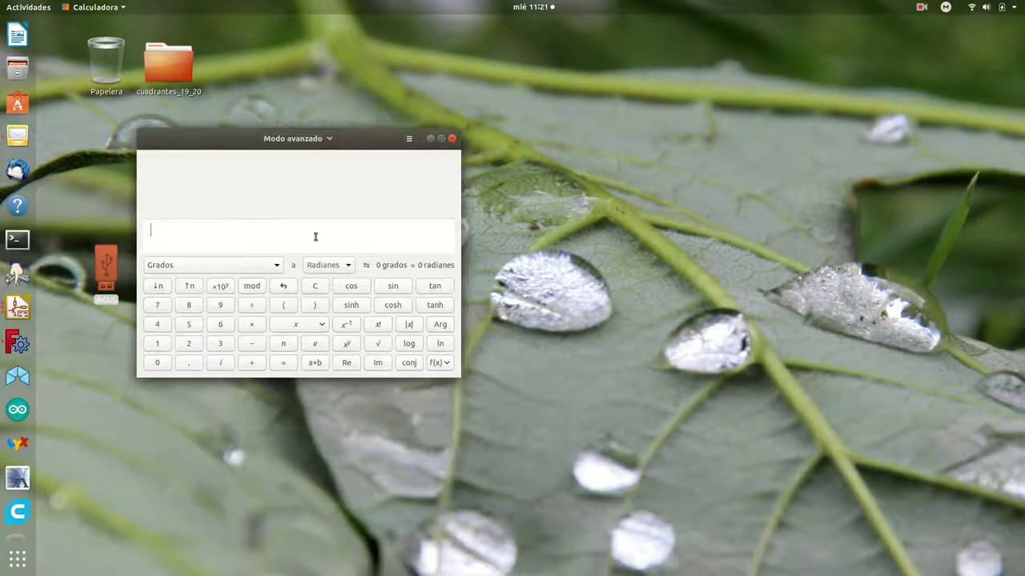
left_click(190, 305)
left_click(253, 326)
left_click(160, 346)
left_click(187, 363)
left_click(190, 344)
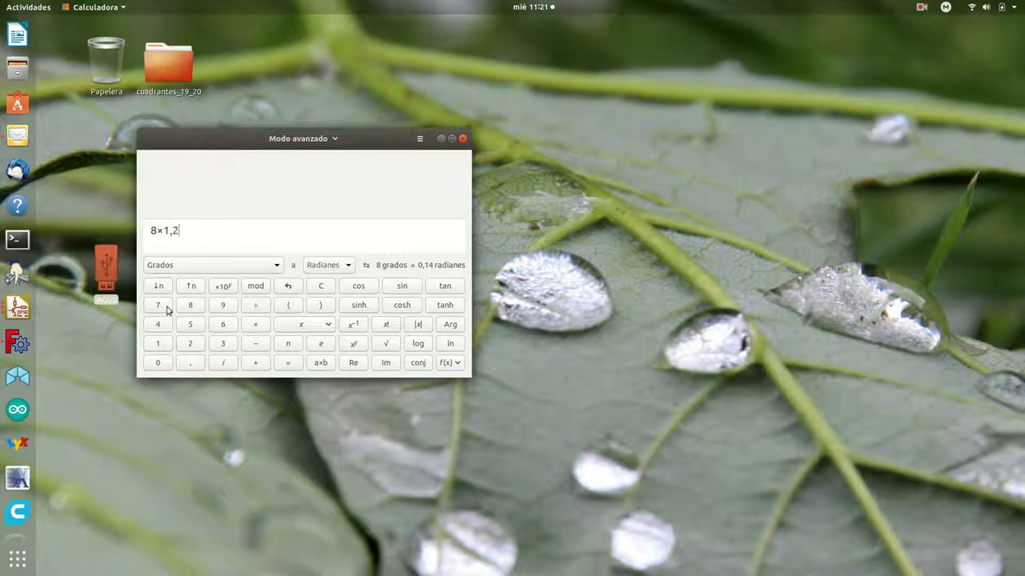
left_click(158, 305)
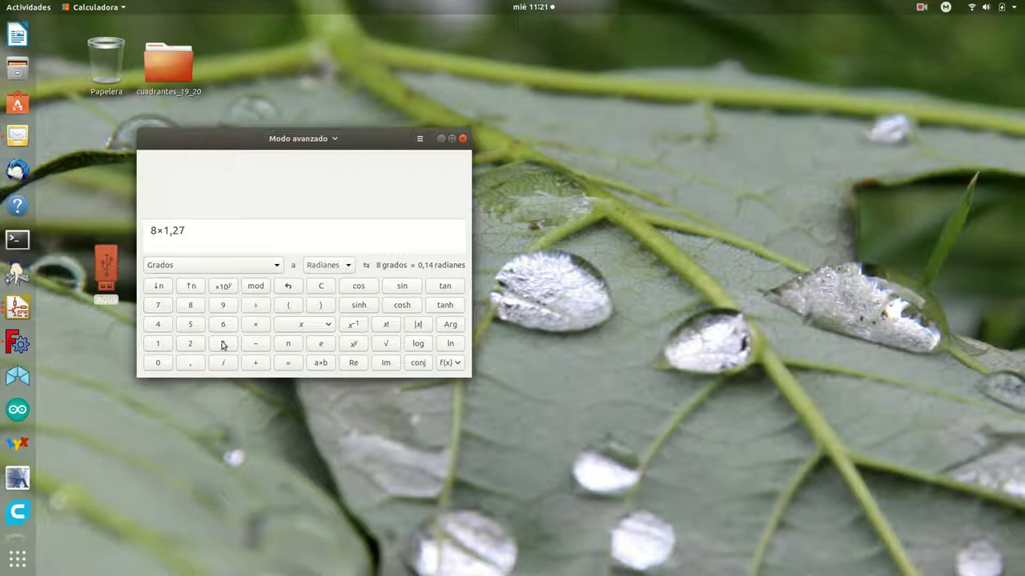
left_click(290, 366)
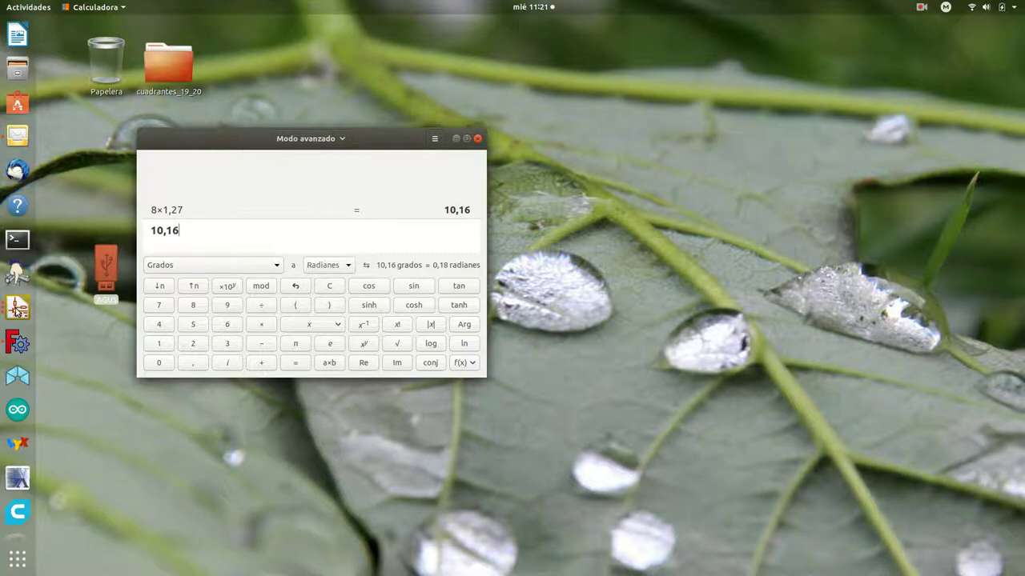
Step: Return to KiCad's footprint assignment window and choose the Resistor_THT footprint library for the selected resistors
left_click(17, 311)
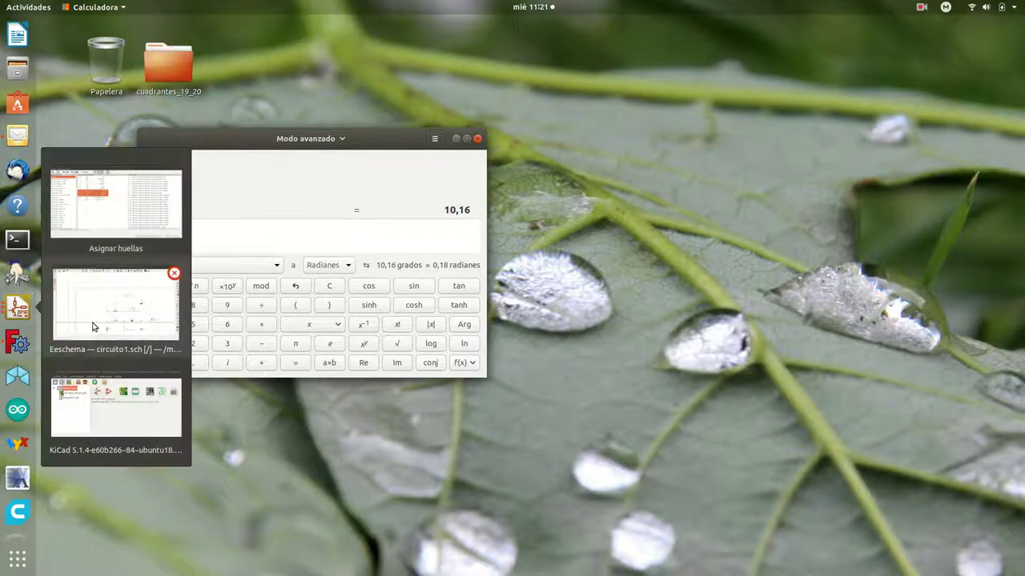
left_click(107, 226)
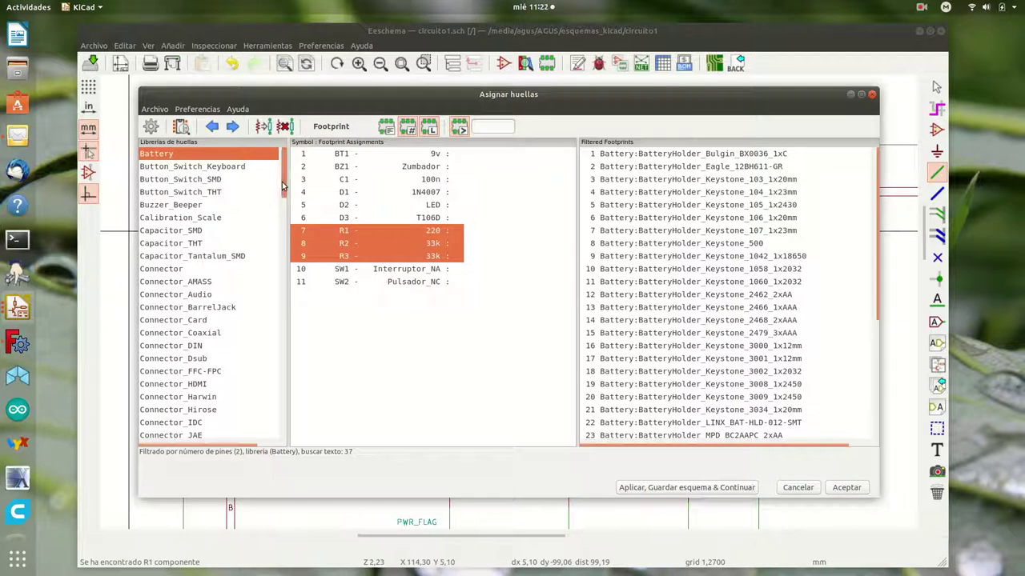
left_click_drag(280, 183, 267, 387)
scroll(190, 421, "down", 3)
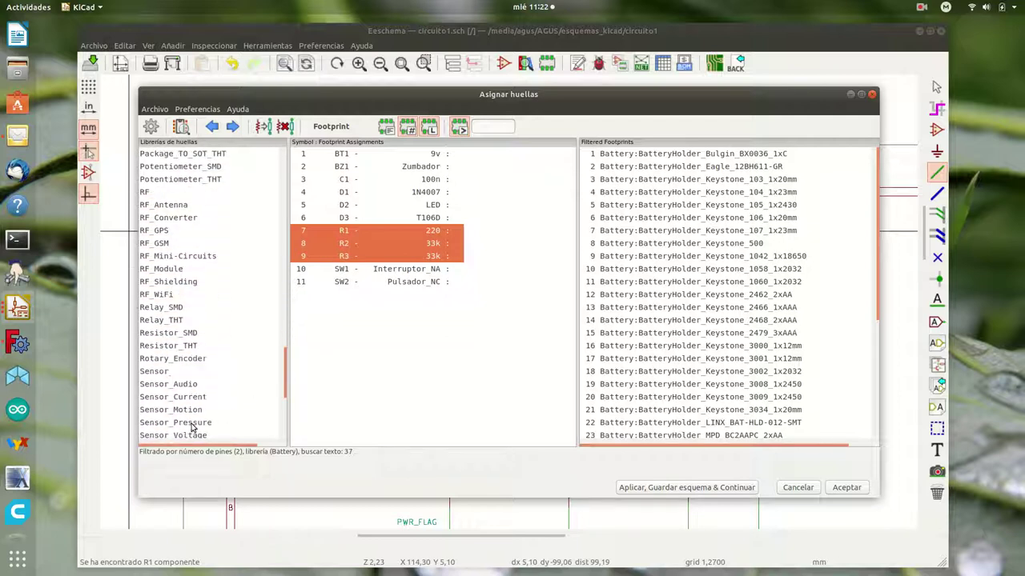
left_click(185, 353)
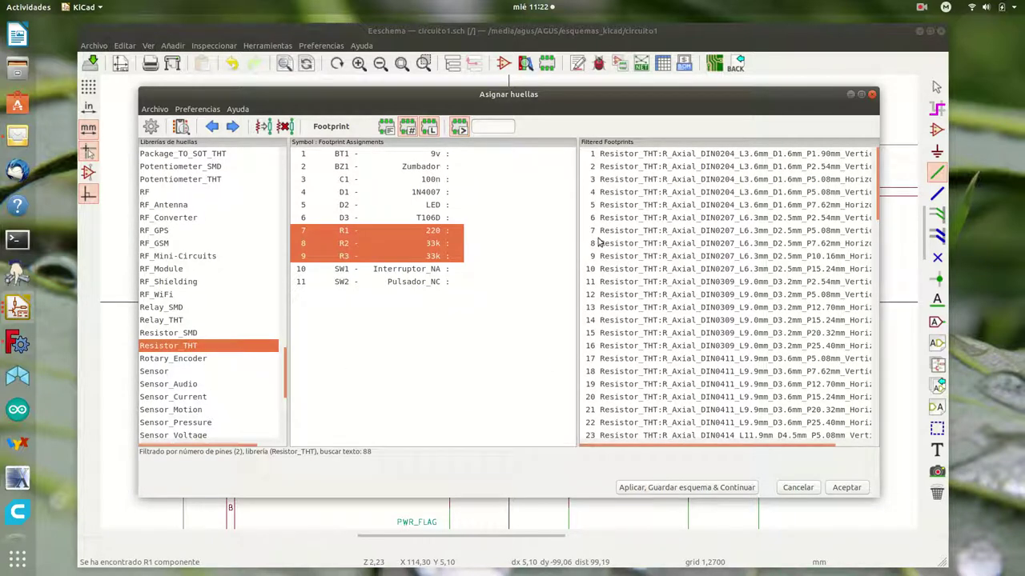
Step: Widen the filtered footprints list and select Resistor_THT:R_Axial_DIN0207_L6.3mm_D2.5mm_P10.16mm_Horizontal
left_click_drag(578, 262, 499, 271)
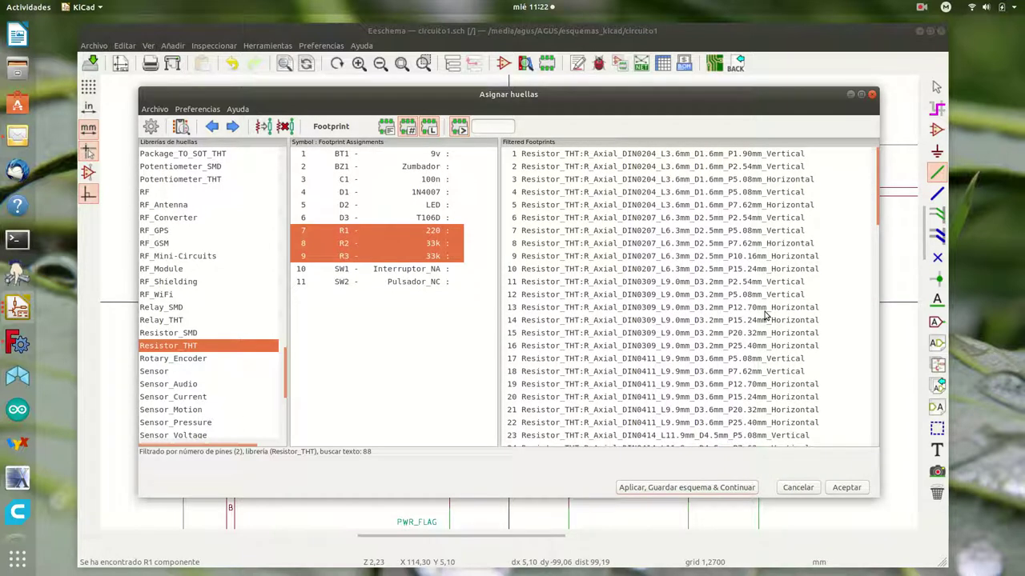
scroll(766, 315, "down", 1)
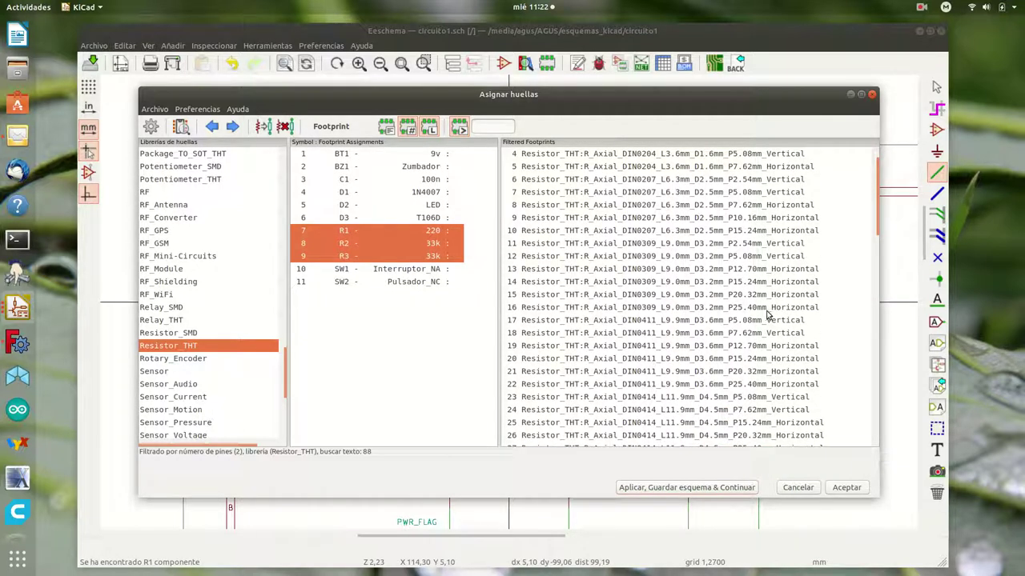
scroll(766, 314, "up", 1)
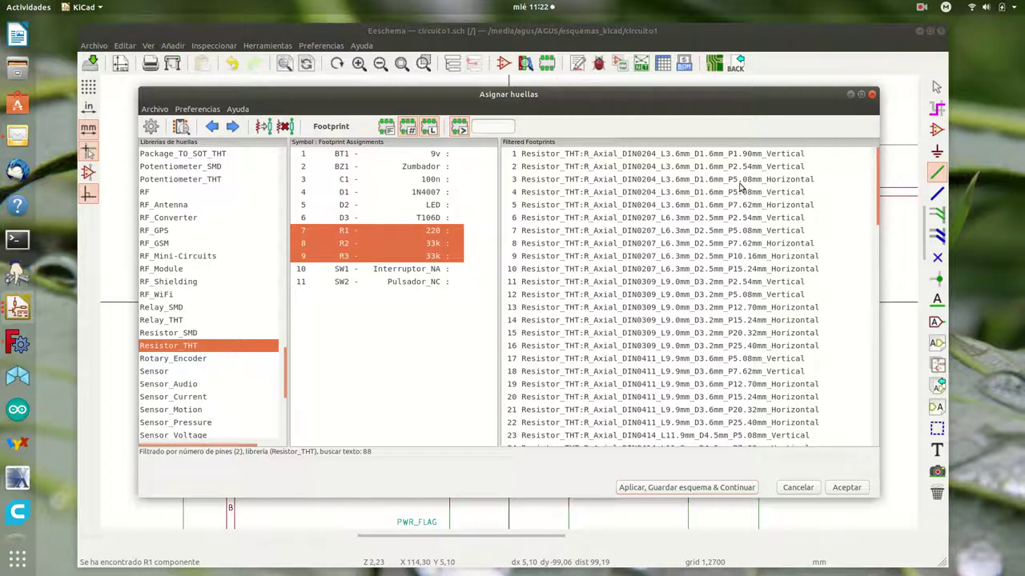
left_click(747, 258)
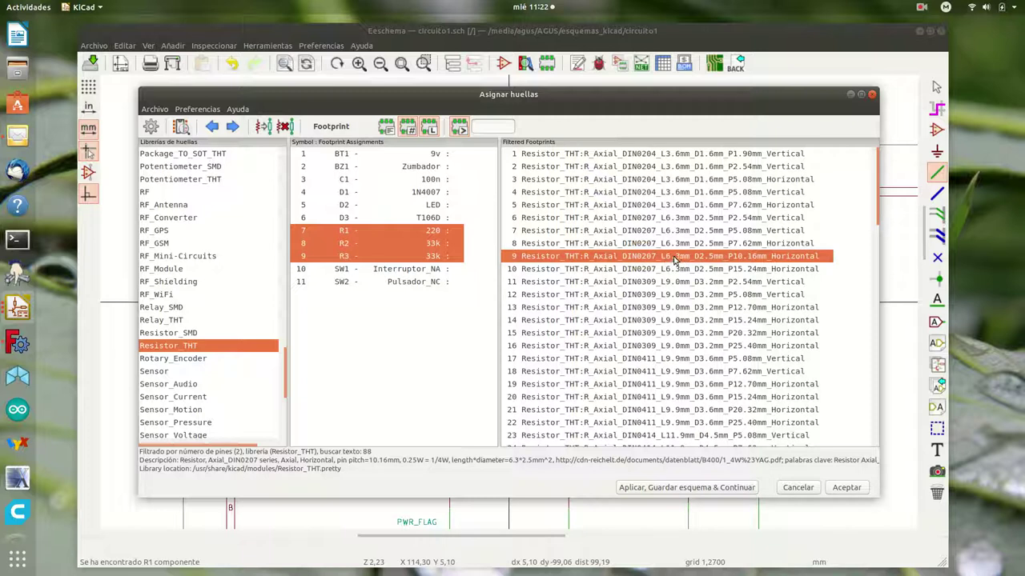
Step: Open the selected resistor footprint in the footprint viewer and examine its pads and outline up close
left_click(181, 127)
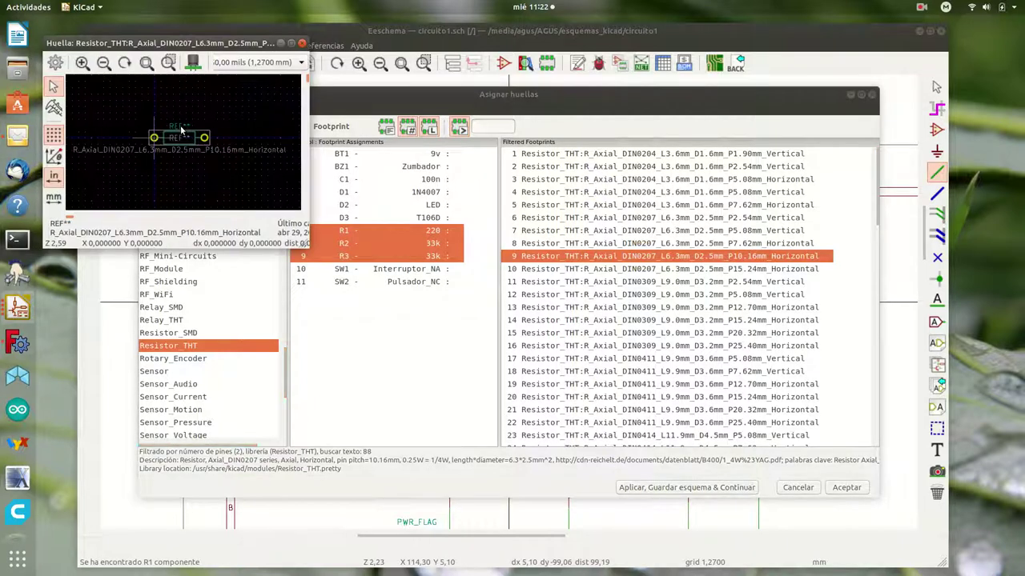
scroll(192, 155, "up", 1)
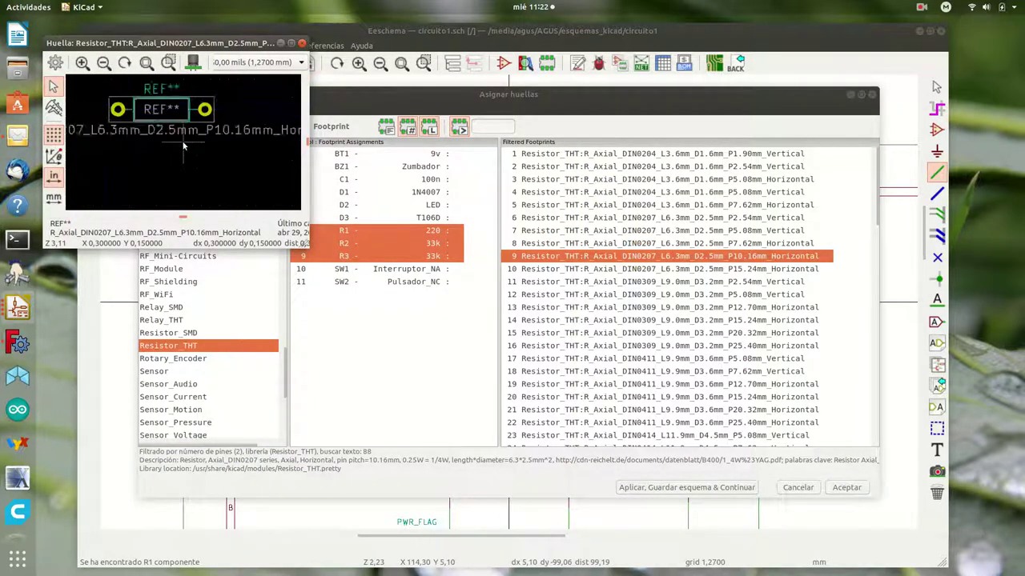
scroll(172, 141, "up", 1)
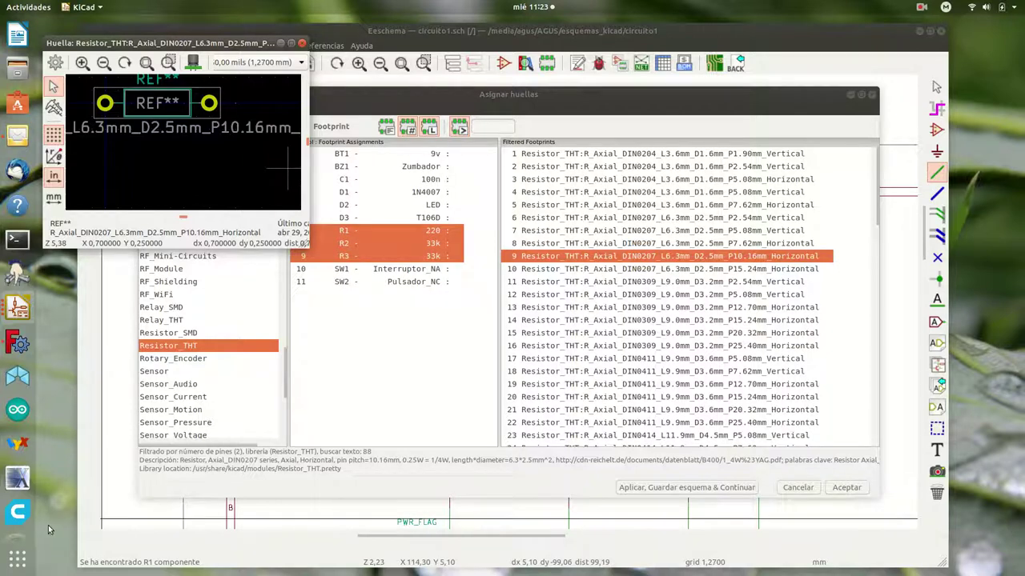
Step: Switch to the Calculator app and compute 5×1,27
left_click(19, 524)
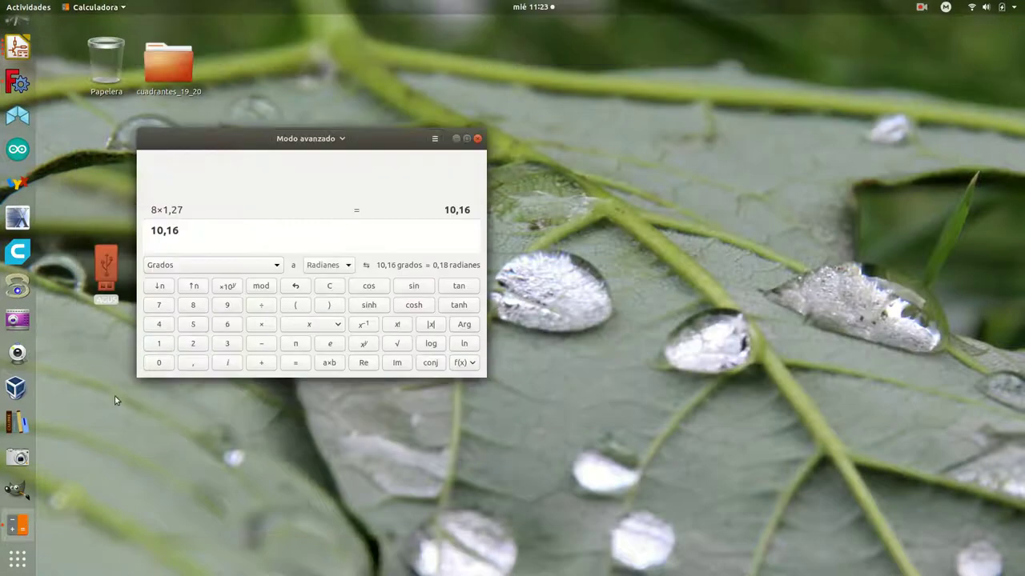
left_click(193, 324)
left_click(261, 324)
left_click(158, 344)
left_click(192, 362)
left_click(193, 343)
left_click(157, 305)
left_click(299, 364)
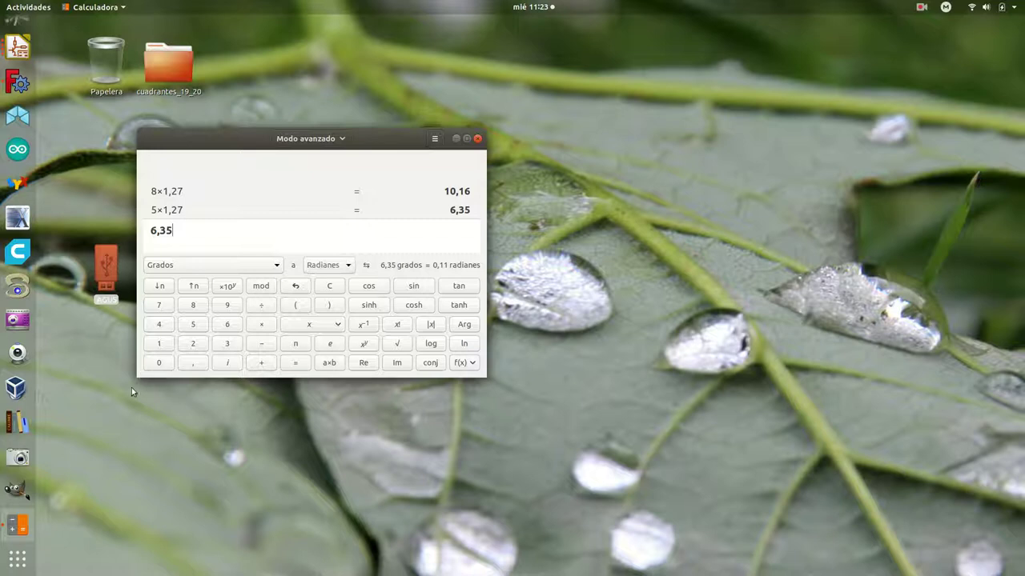
Step: Compute 2×1,27 in the calculator
left_click(193, 345)
left_click(261, 325)
left_click(194, 363)
left_click(193, 343)
left_click(160, 305)
left_click(297, 365)
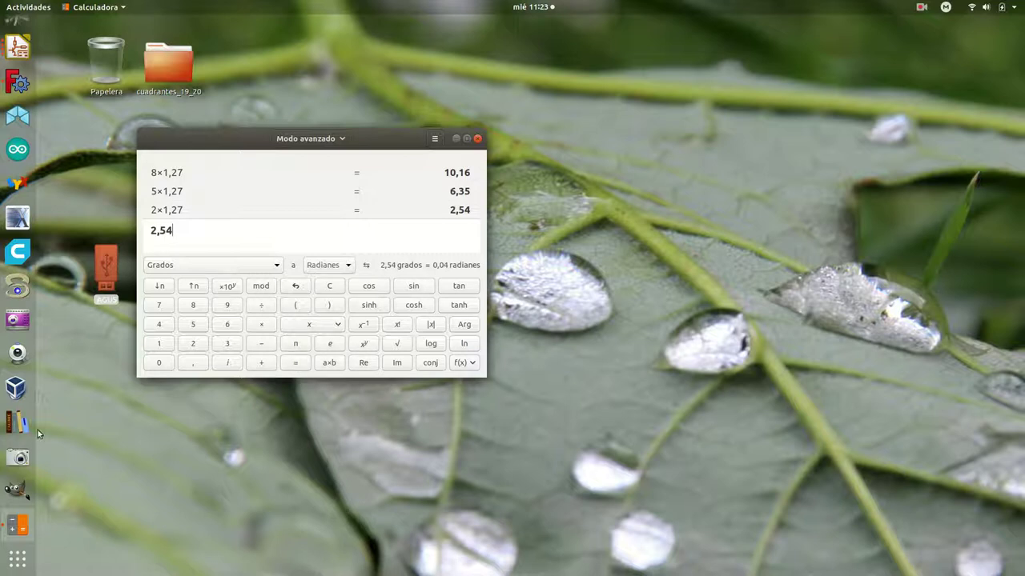
Step: Return to KiCad's footprint assignment window, assign R_Axial_DIN0207_L6.3mm_D2.5mm_P10.16mm_Horizontal to R1, R2 and R3, and widen the symbol assignments list
left_click(14, 53)
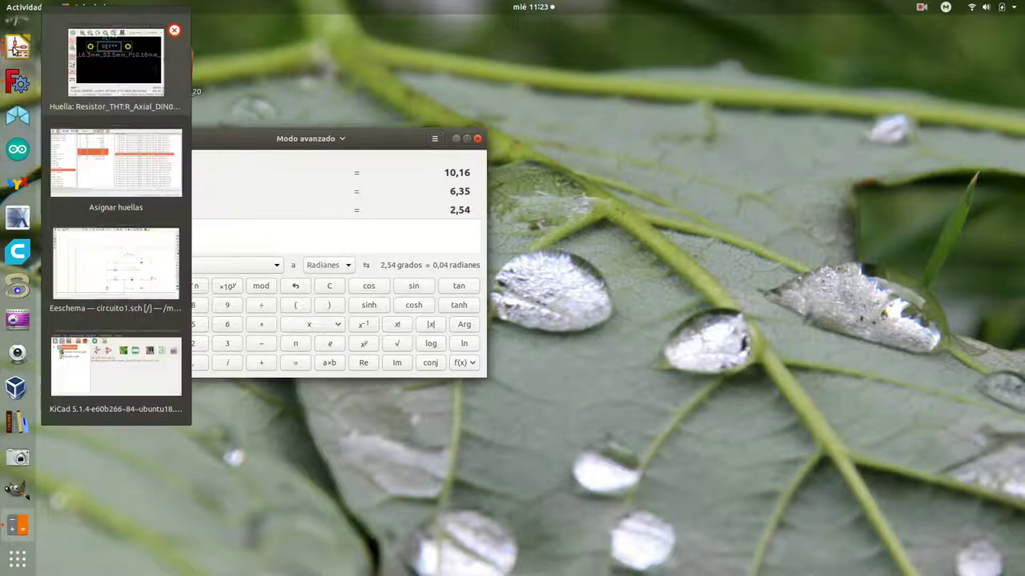
left_click(101, 189)
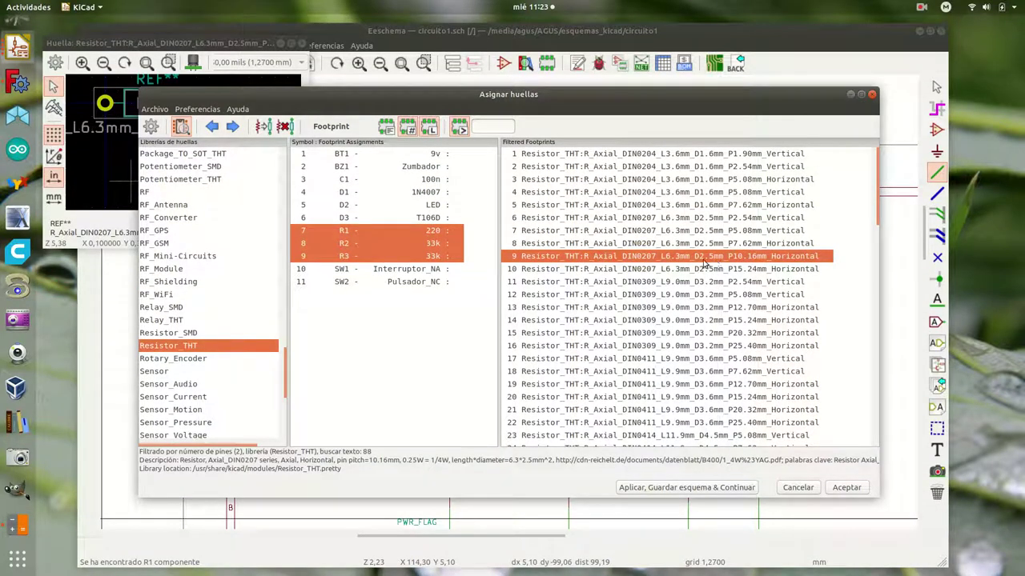
double_click(623, 261)
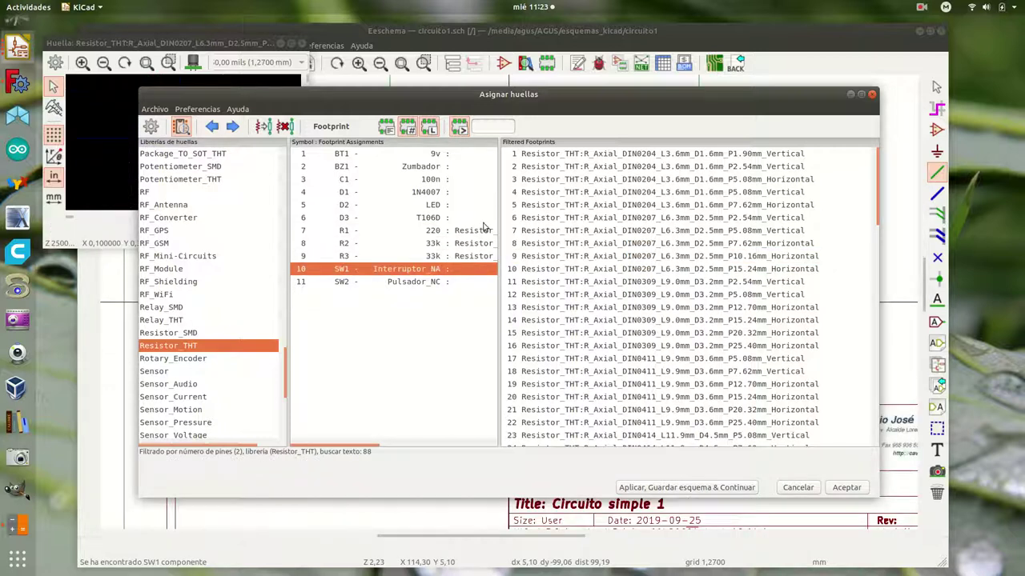
left_click_drag(499, 201, 696, 201)
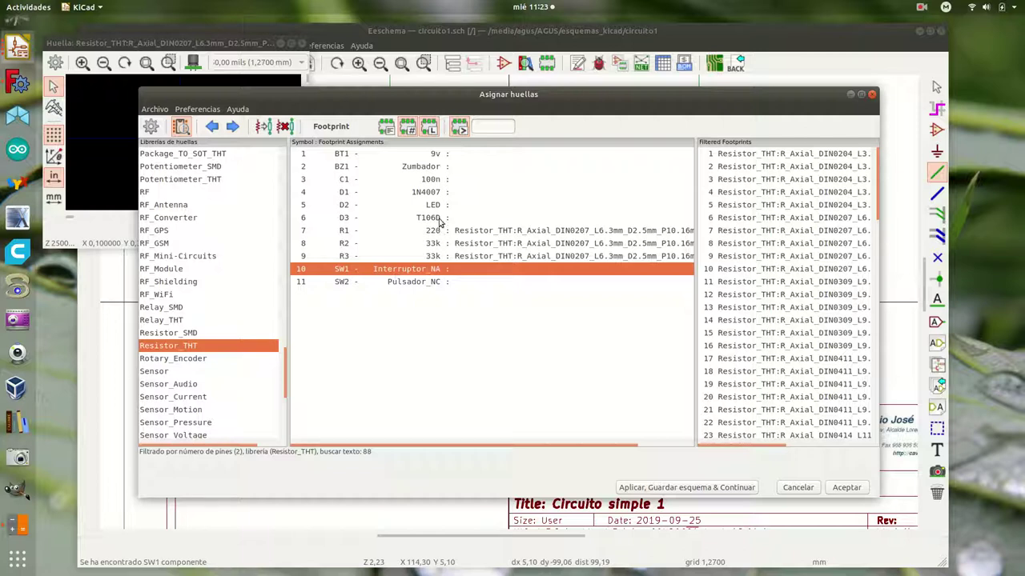
Step: Select BT1, BZ1, SW1 and SW2 together and list the TerminalBlock library footprints, keeping the pin-count filter on
left_click(343, 154)
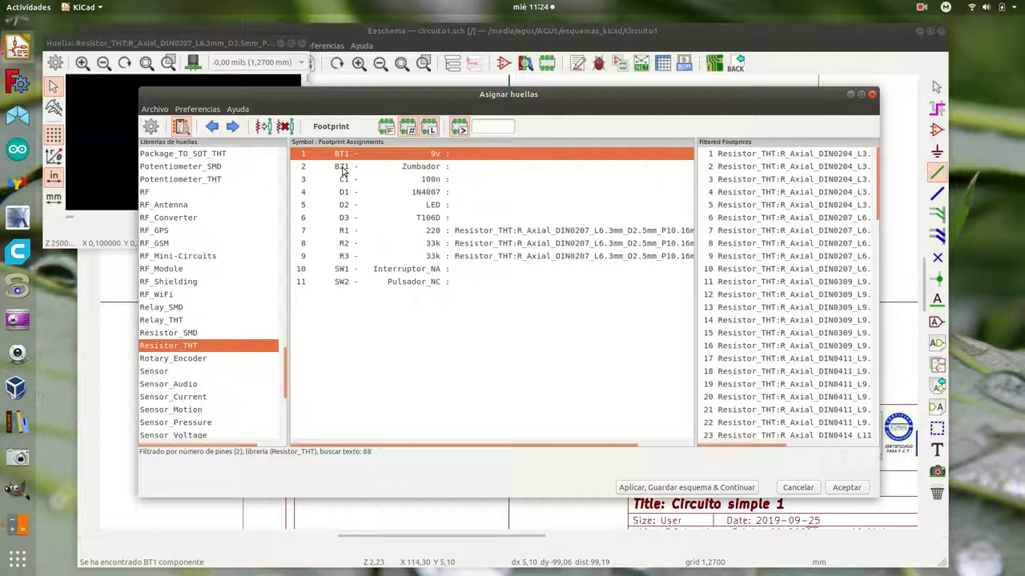
left_click(343, 167, "shift")
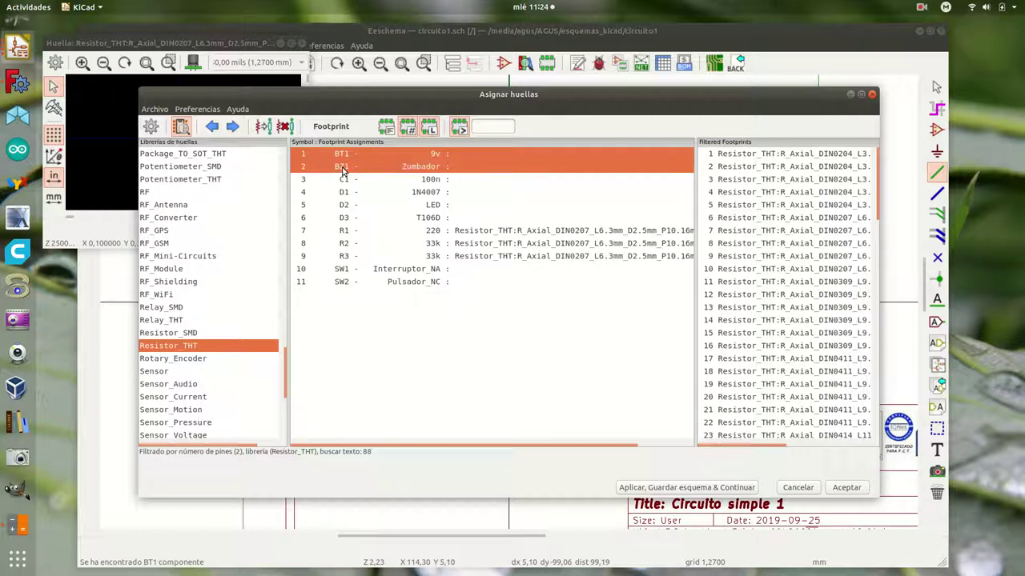
left_click(360, 273, "ctrl")
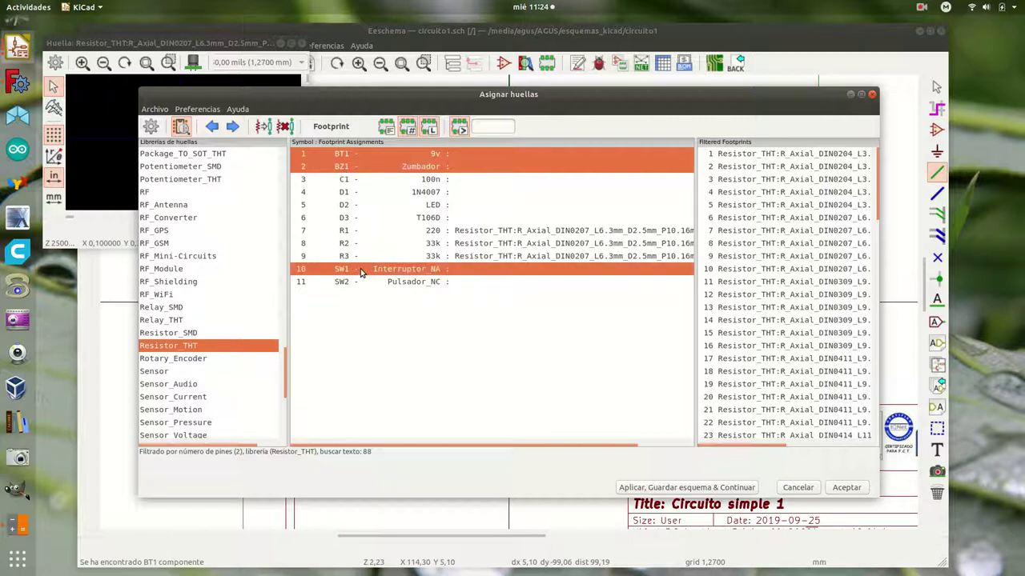
left_click(363, 284, "ctrl")
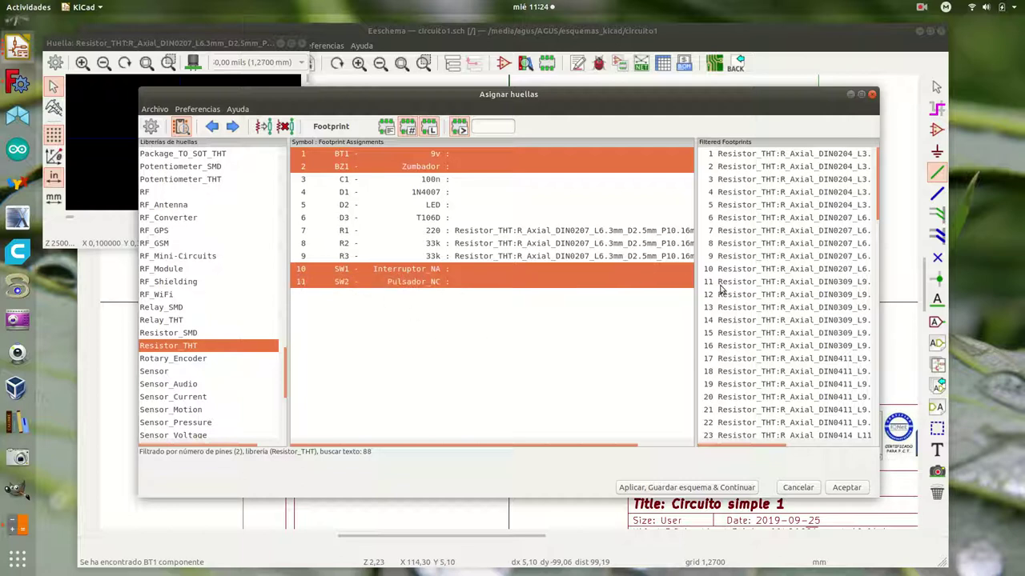
left_click_drag(696, 274, 593, 279)
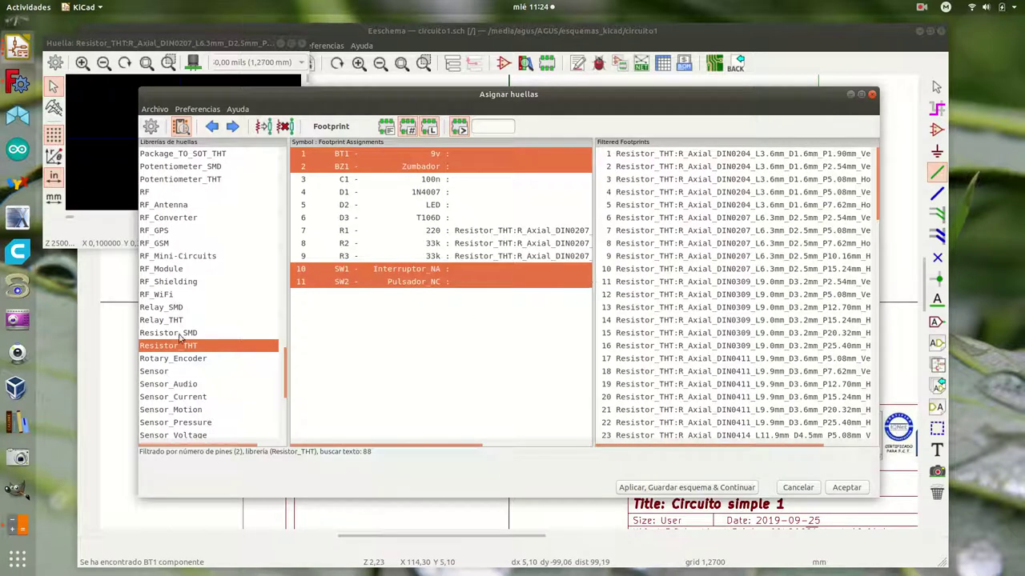
scroll(174, 351, "down", 6)
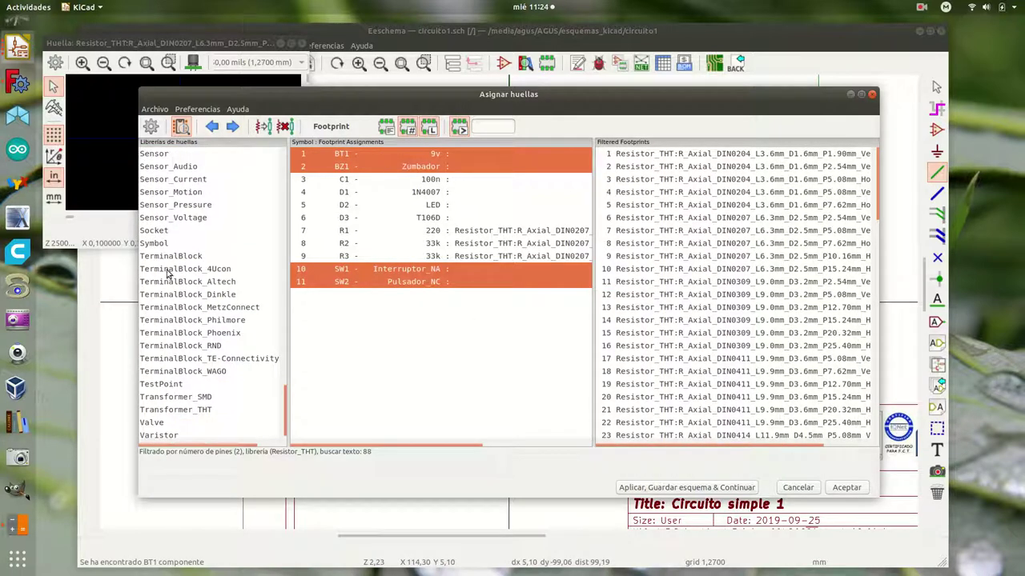
left_click(175, 258)
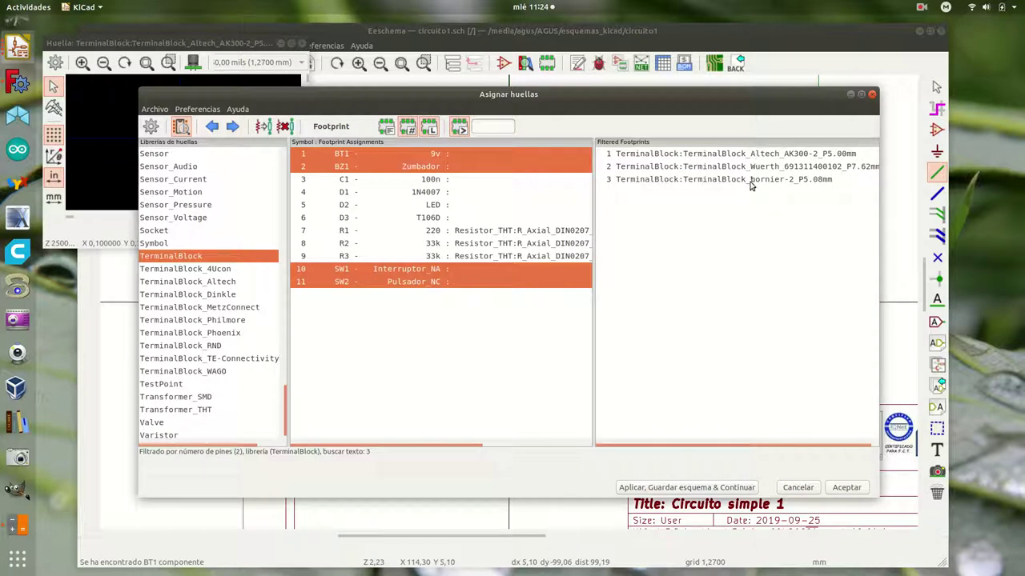
left_click(409, 130)
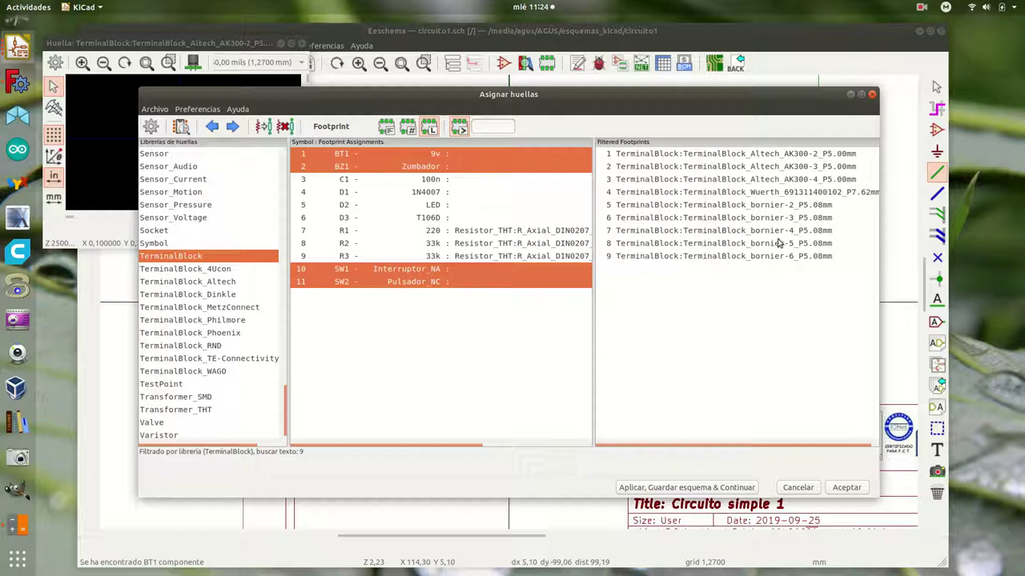
left_click(408, 130)
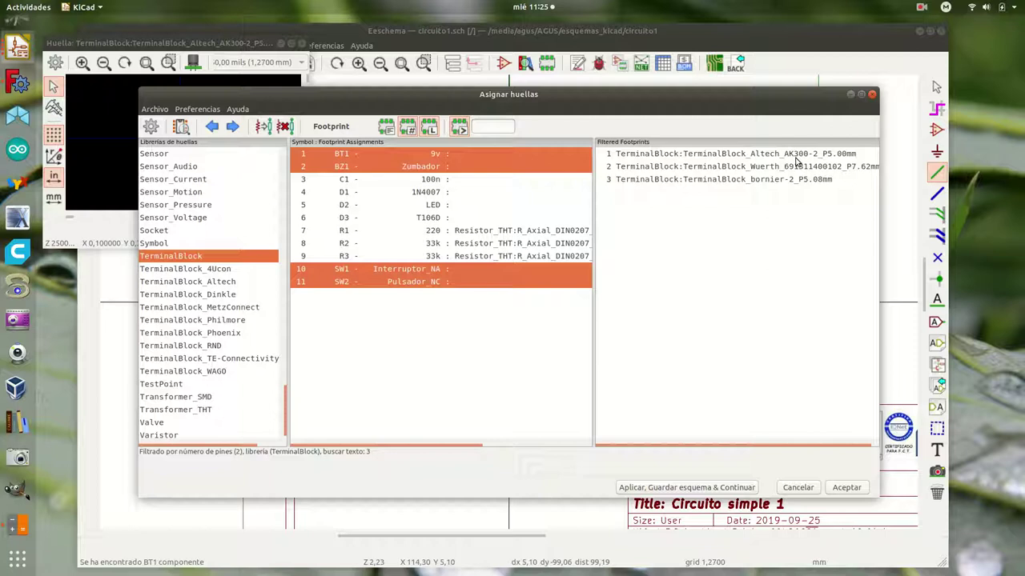
Step: Switch to the Calculator app and compute 4×1,27 for the terminal block pin pitch in millimetres
left_click(8, 527)
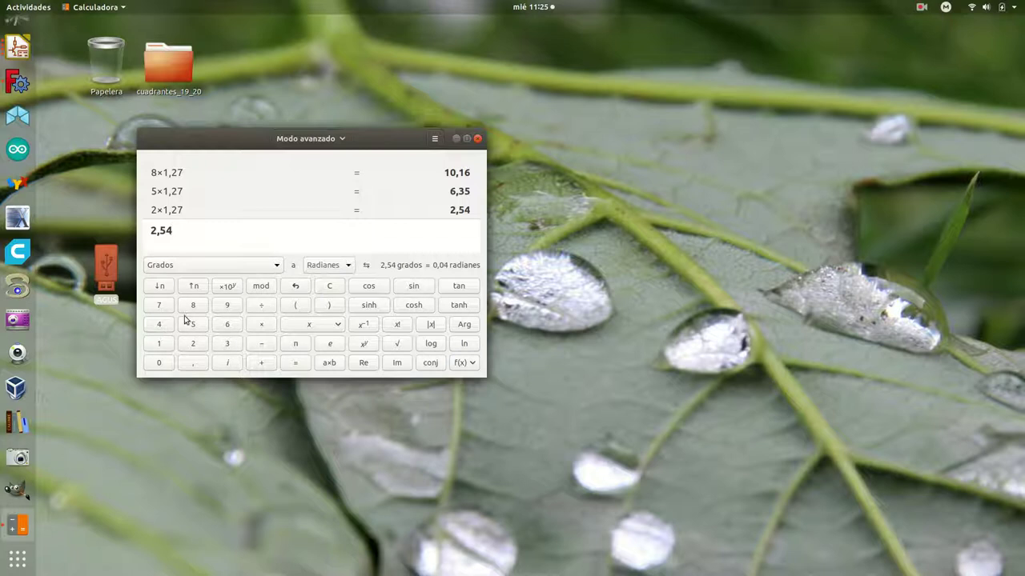
left_click(159, 329)
left_click(261, 325)
left_click(159, 343)
left_click(191, 363)
left_click(192, 343)
left_click(159, 308)
left_click(295, 364)
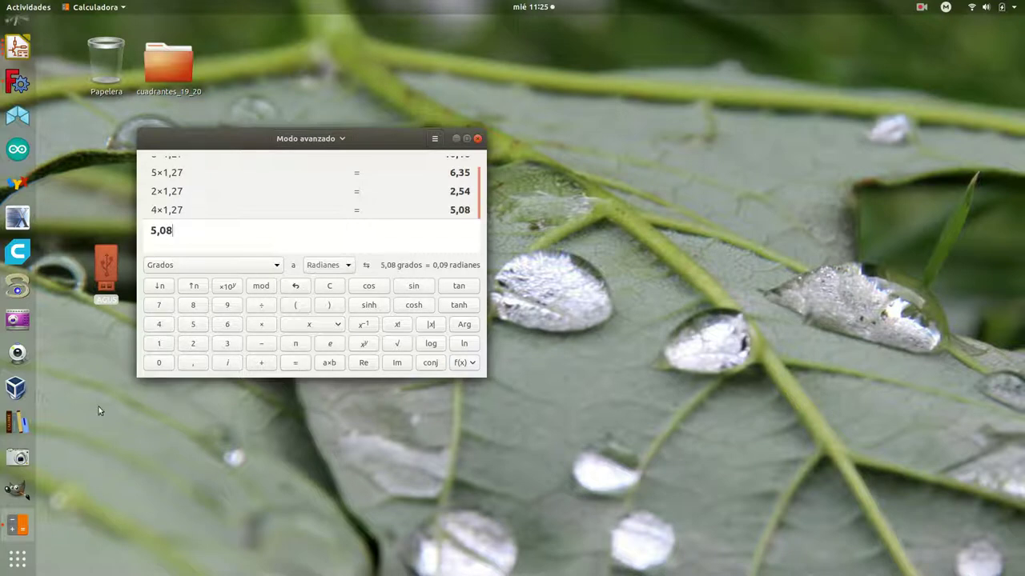
Step: Return to KiCad's footprint assignment window and assign TerminalBlock:TerminalBlock_bornier-2_P5.08mm to BT1, BZ1, SW1 and SW2
left_click(17, 47)
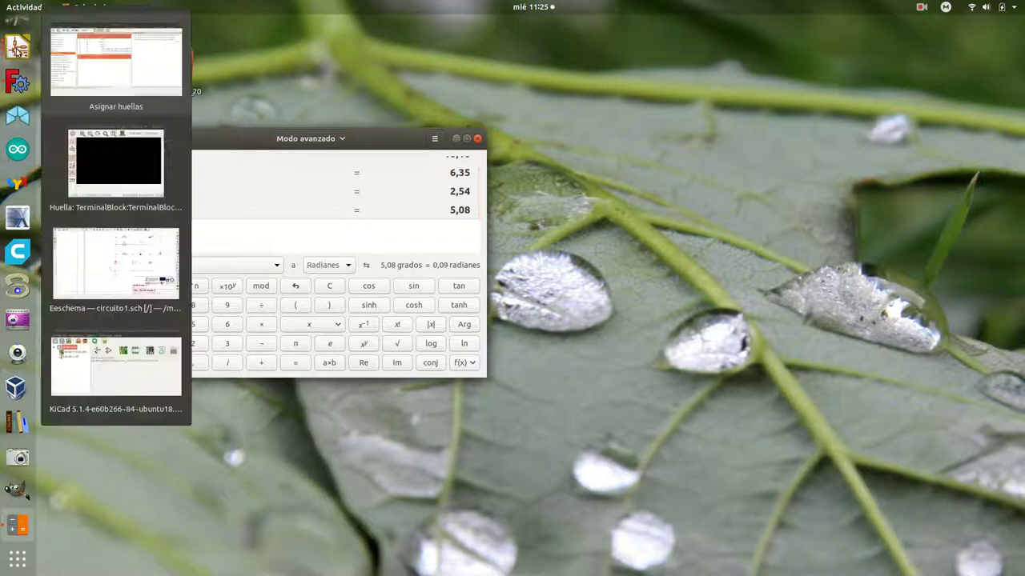
left_click(106, 78)
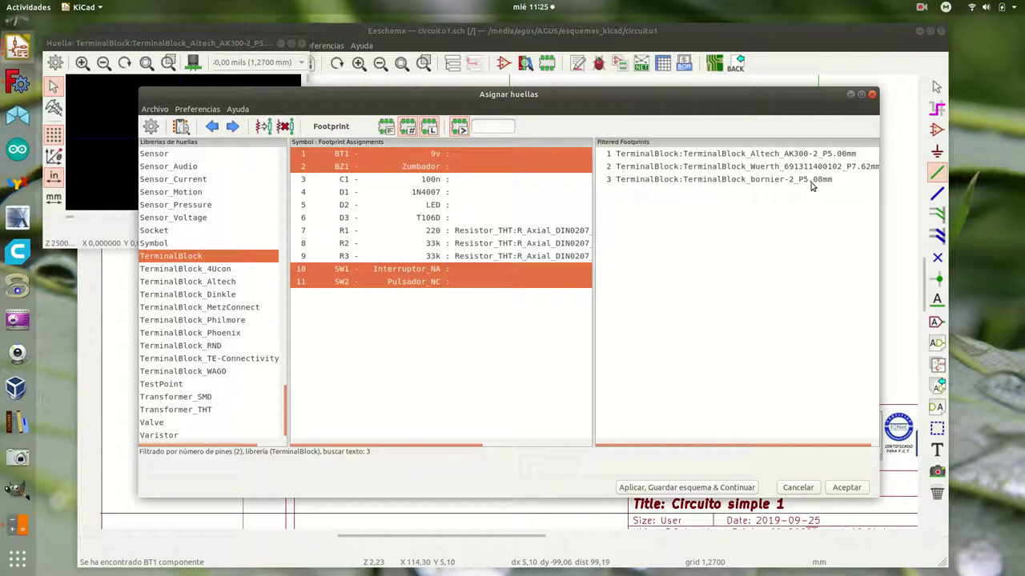
double_click(728, 181)
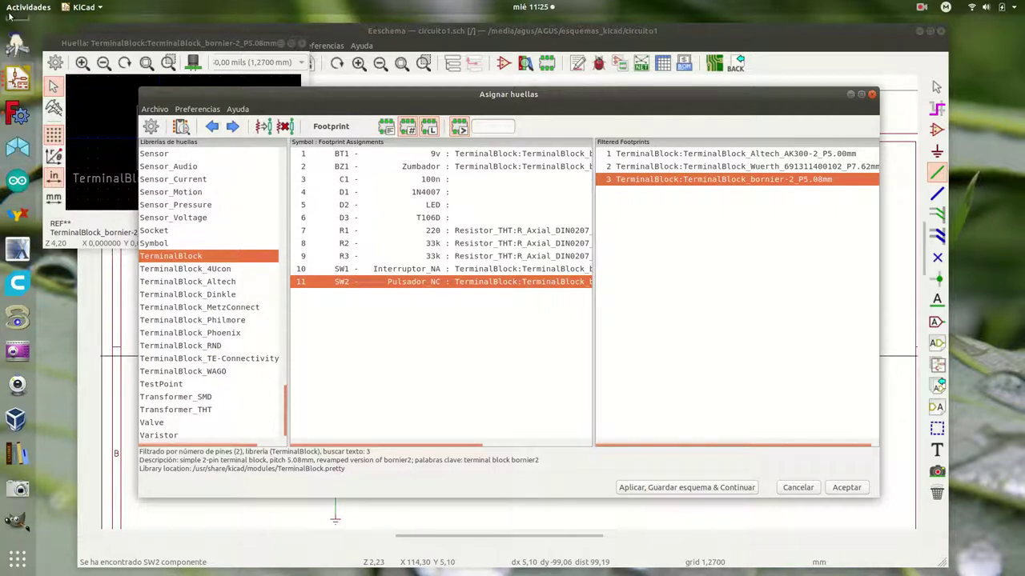
Step: Switch to Firefox to check the package types in the T106 thyristor datasheet, and return to KiCad's footprint assignment window
left_click(12, 33)
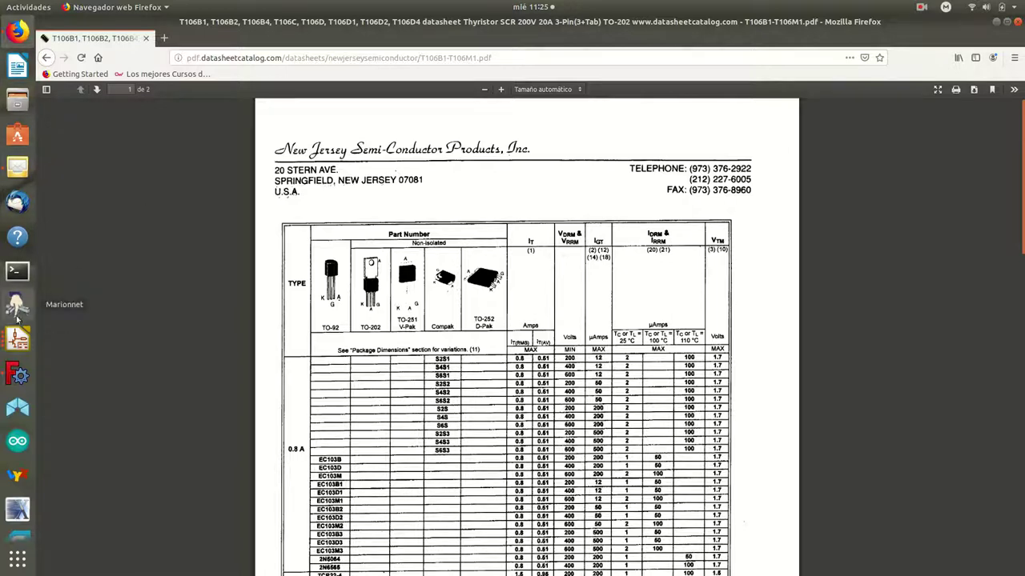
left_click(16, 341)
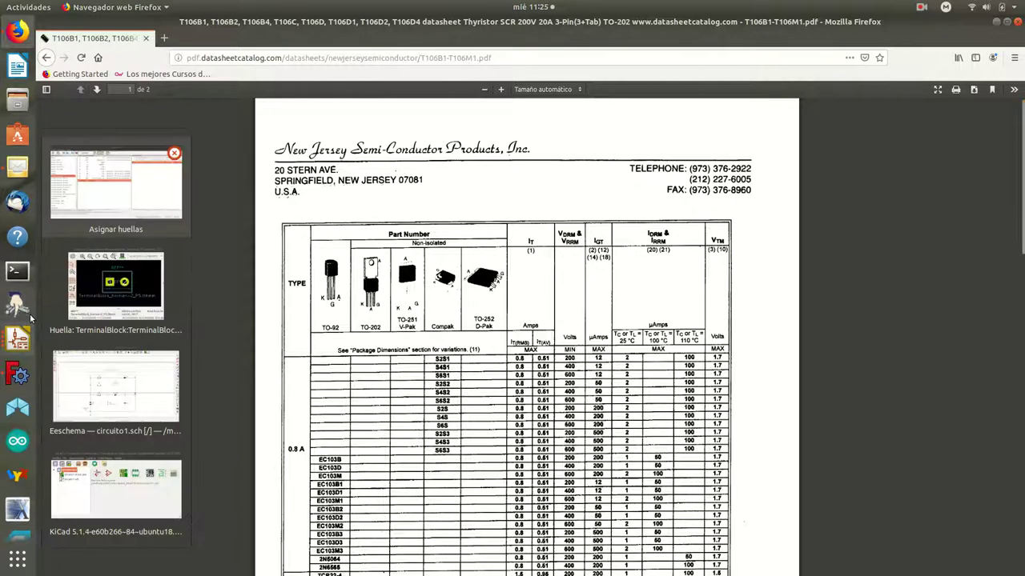
left_click(98, 210)
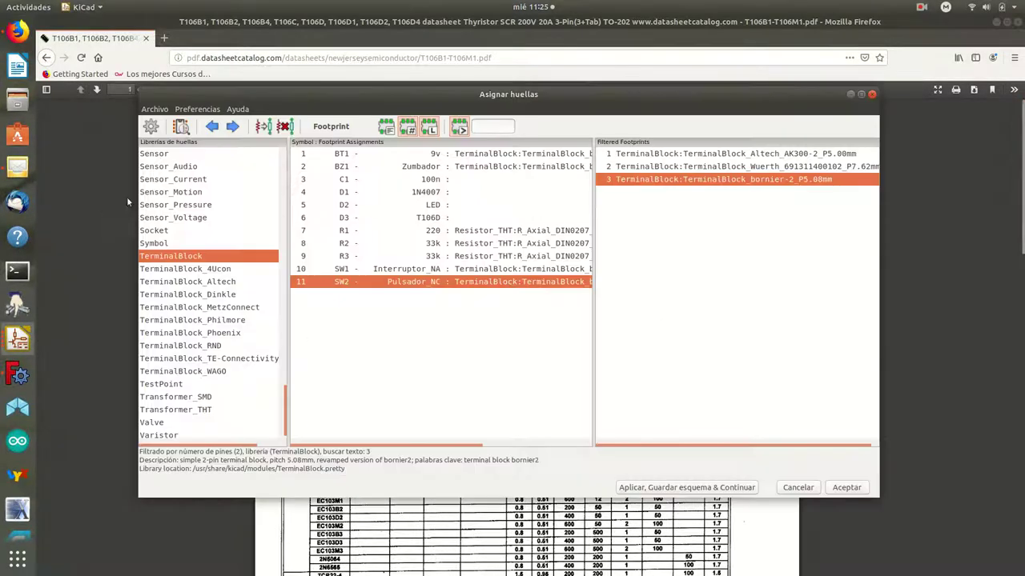
Step: Assign the Package_TO_SOT_THT:TO-92 footprint to thyristor D3 after previewing its pads in the footprint viewer
left_click(435, 218)
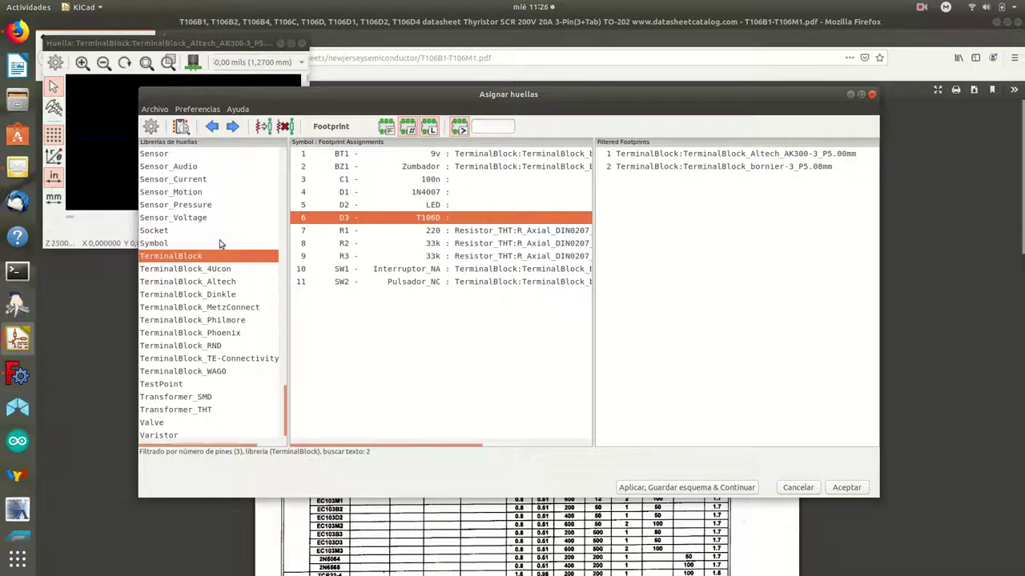
scroll(220, 244, "up", 8)
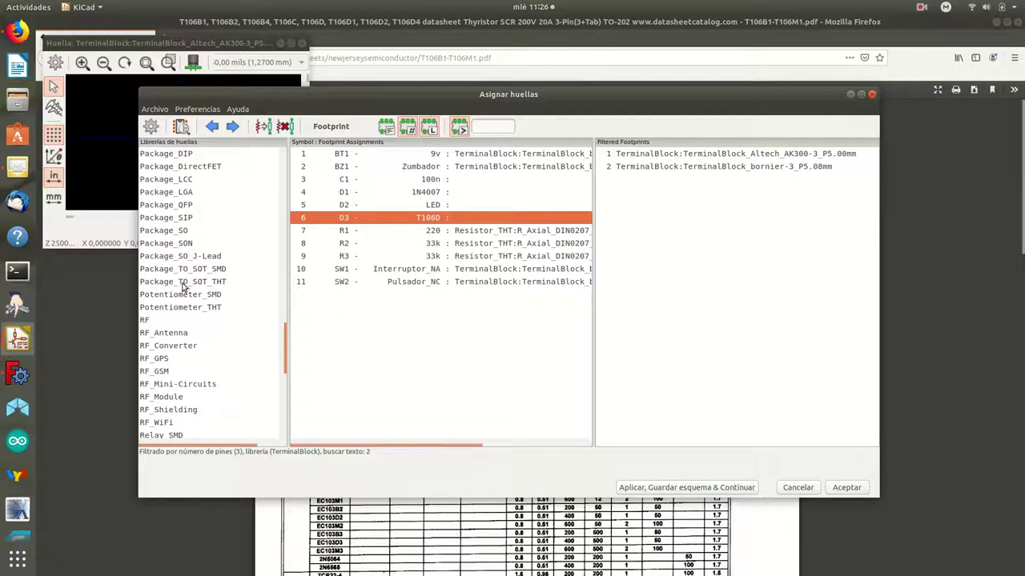
left_click(193, 284)
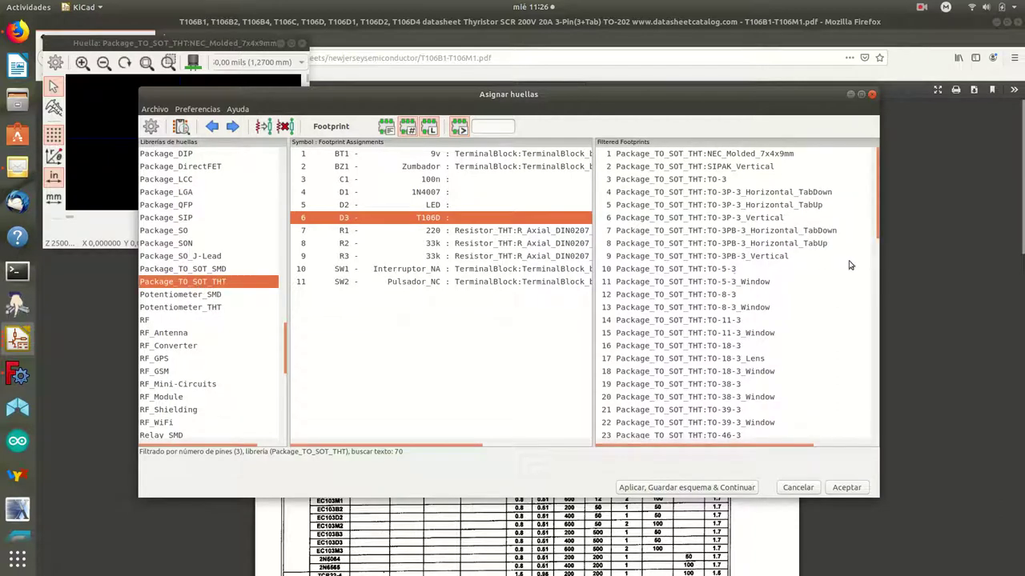
scroll(755, 302, "down", 1)
scroll(755, 303, "down", 5)
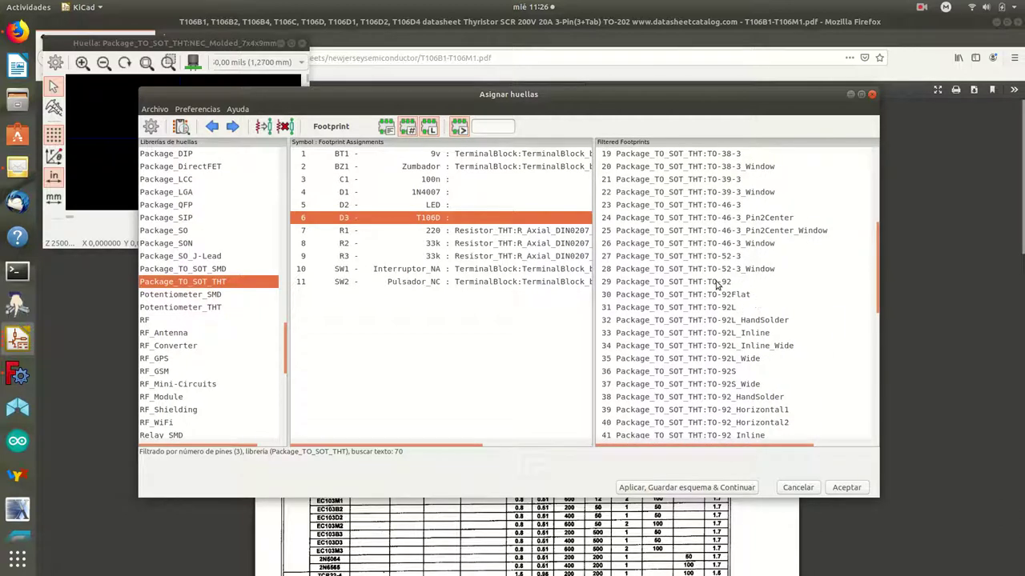
left_click(718, 286)
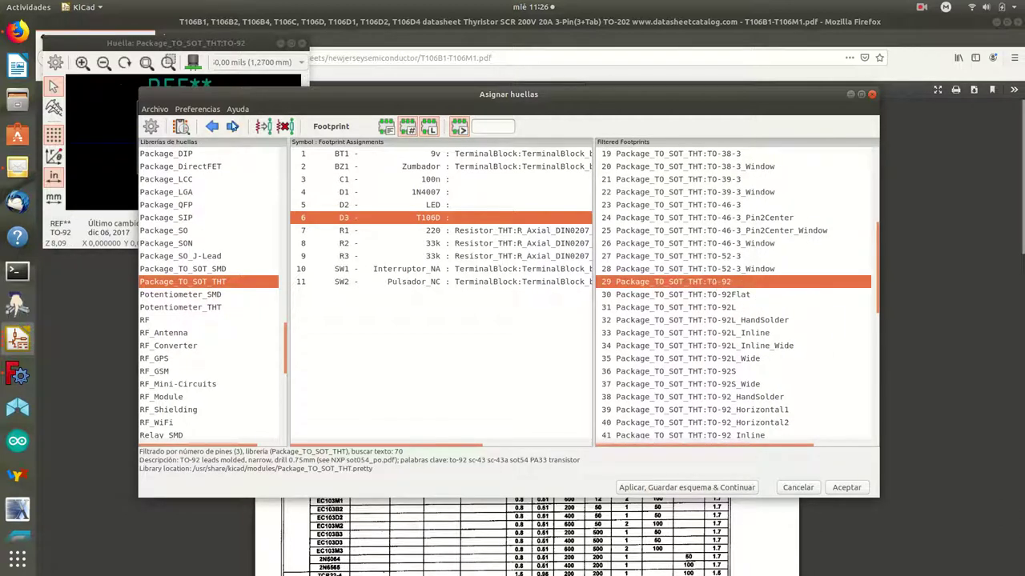
left_click(181, 48)
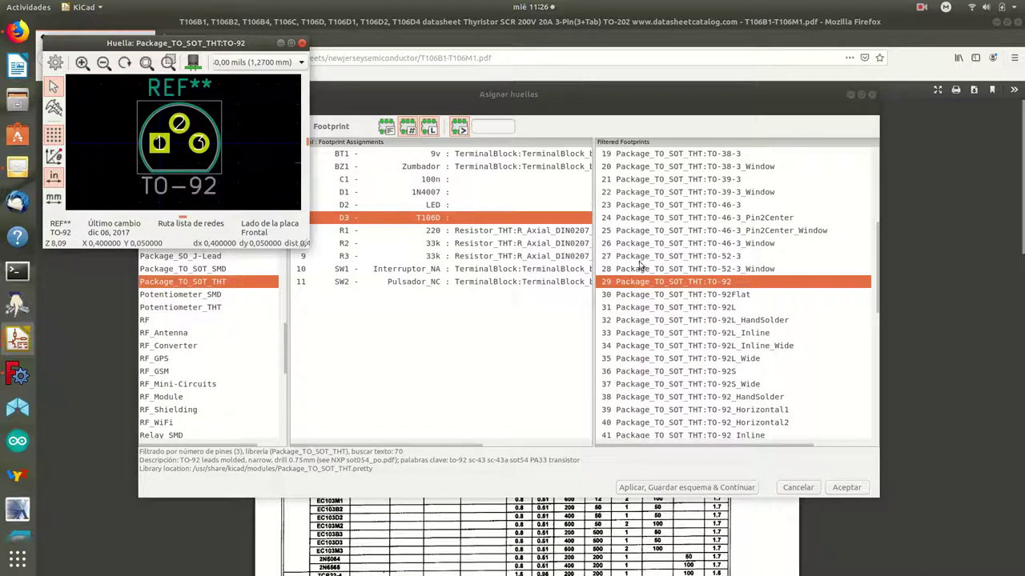
double_click(663, 282)
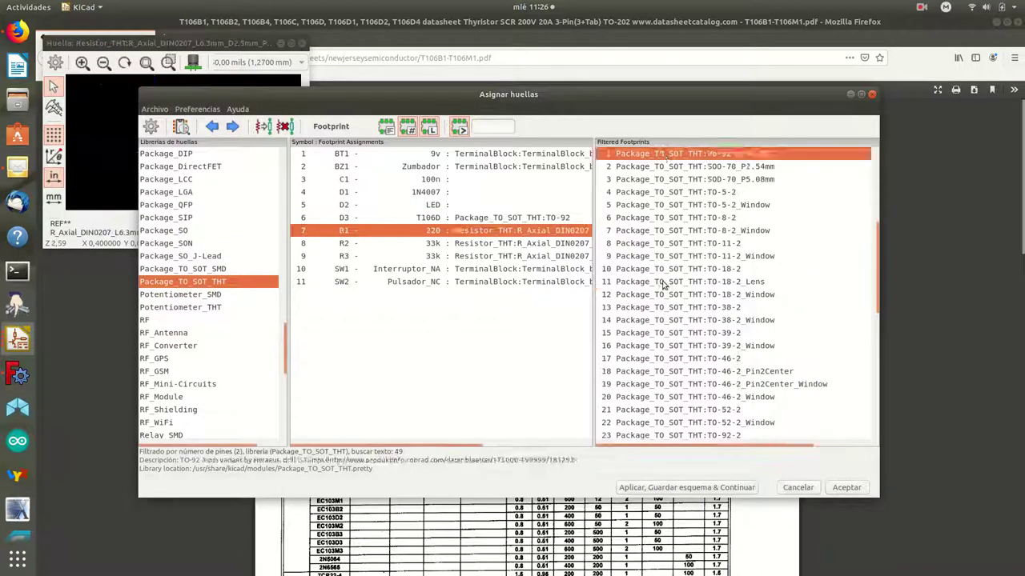
Step: Select the LED D2 and list the footprints of the LED_THT library
left_click(465, 207)
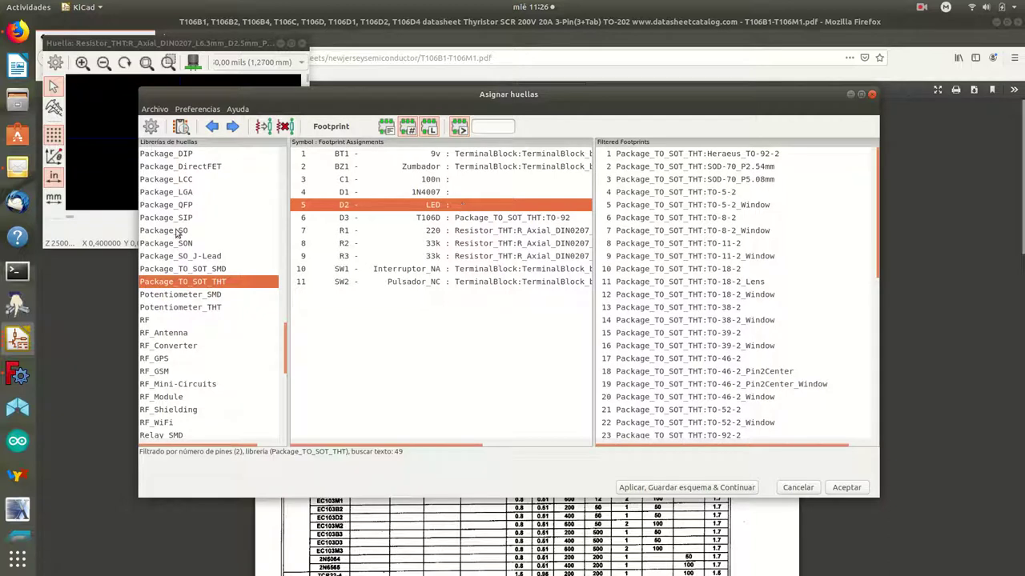
scroll(189, 222, "up", 3)
scroll(188, 222, "up", 10)
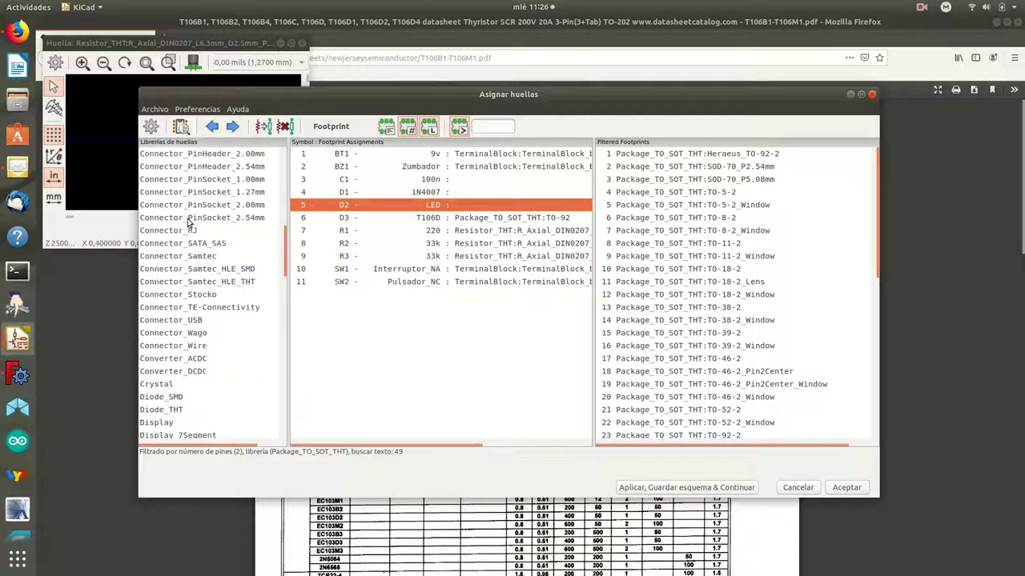
scroll(188, 221, "down", 4)
scroll(188, 222, "down", 10)
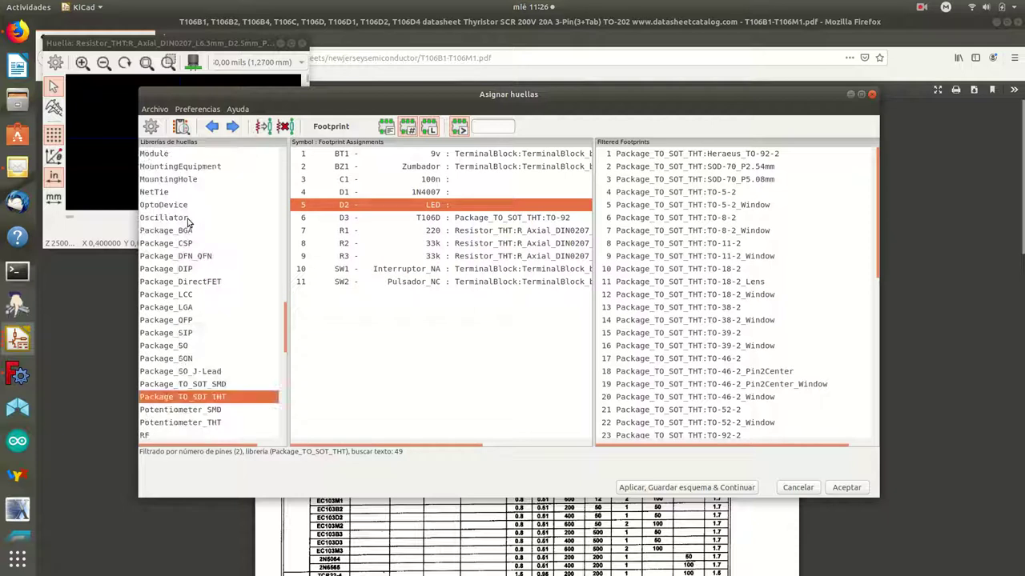
scroll(188, 222, "up", 3)
scroll(188, 222, "up", 12)
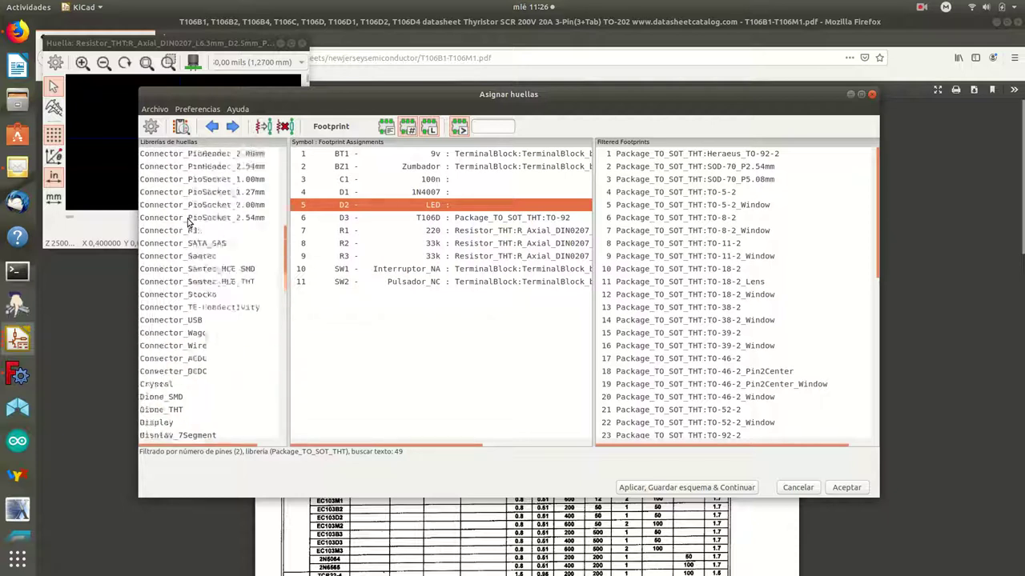
scroll(189, 222, "down", 4)
scroll(189, 222, "down", 4)
scroll(188, 221, "down", 3)
left_click(166, 257)
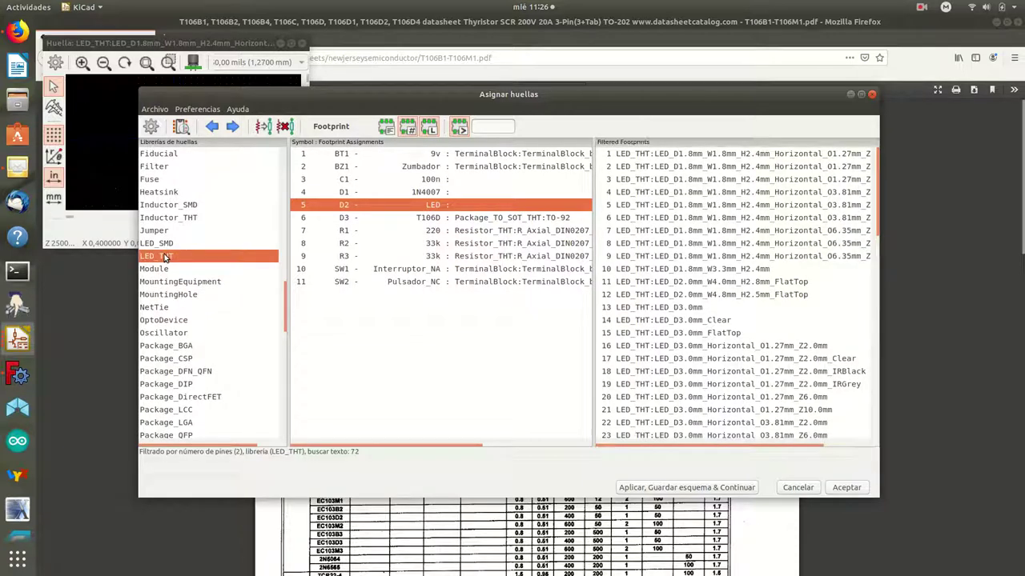
Step: Assign LED_THT:LED_D3.0mm to D2 and examine that footprint in the footprint viewer
left_click(684, 309)
double_click(683, 309)
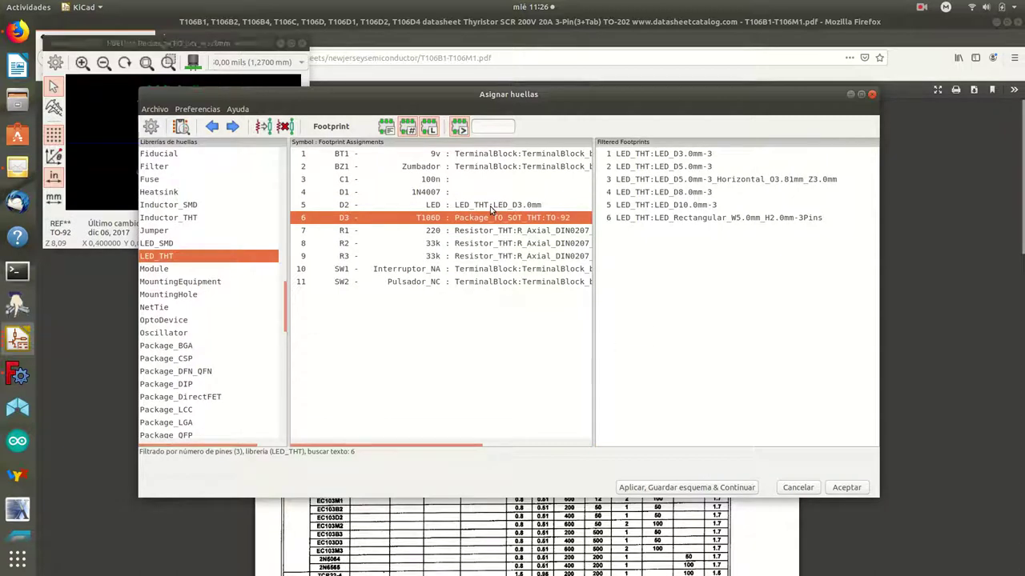
left_click(491, 206)
left_click(137, 44)
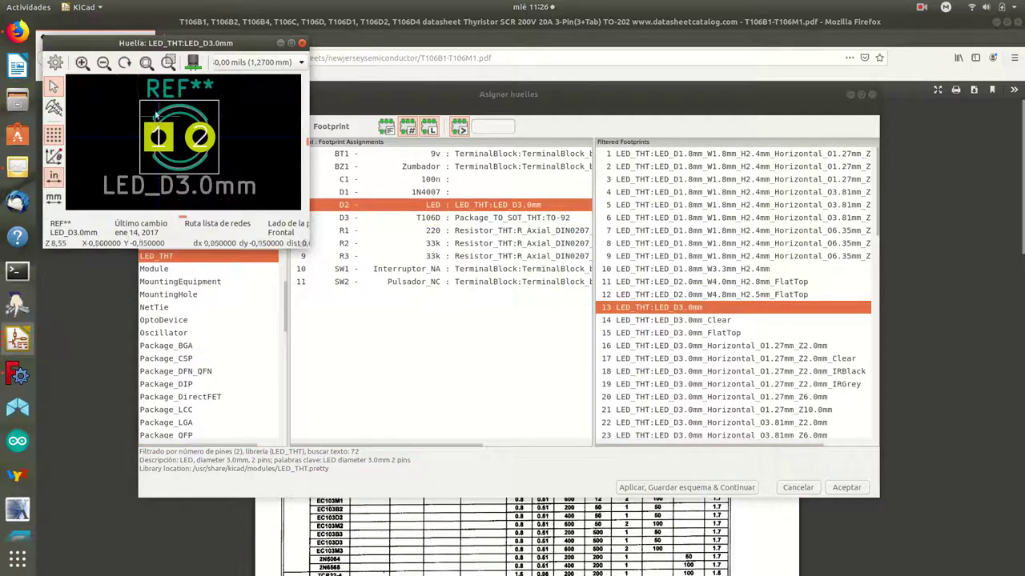